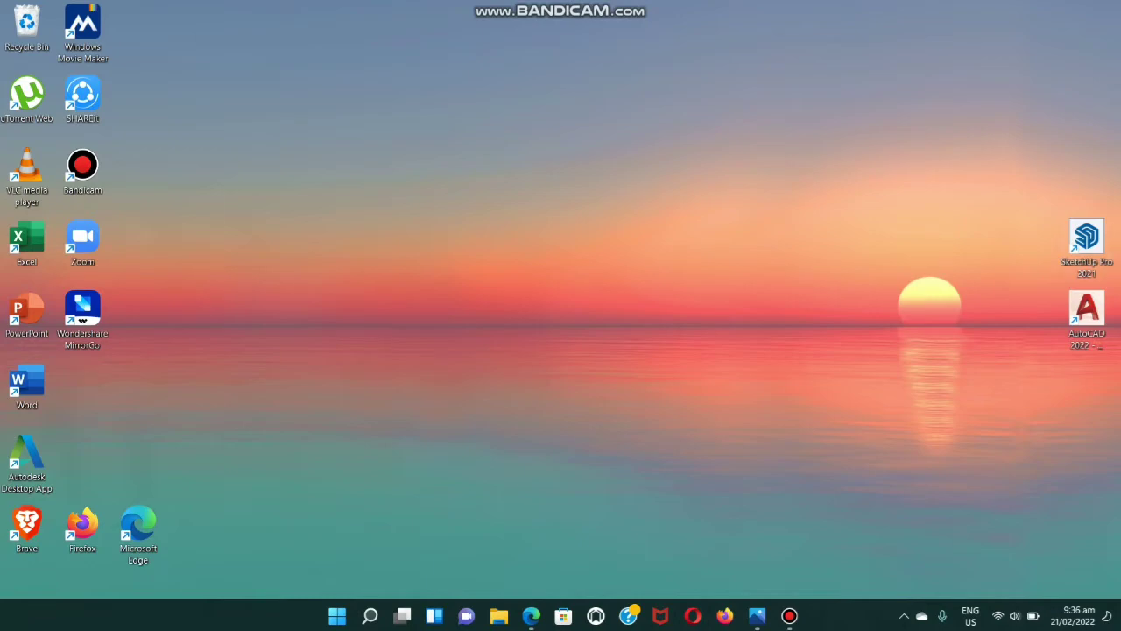
- Switch to Microsoft Edge and read the article on SketchUp's advantages for architects down to its list of advantages
mouse_move(532, 616)
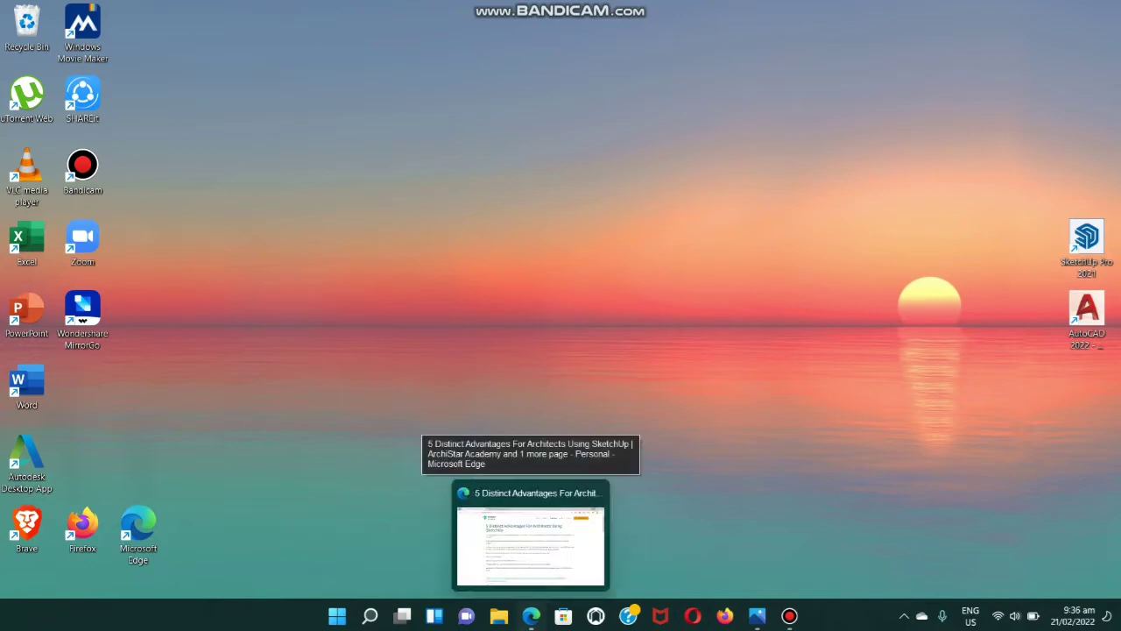
left_click(530, 538)
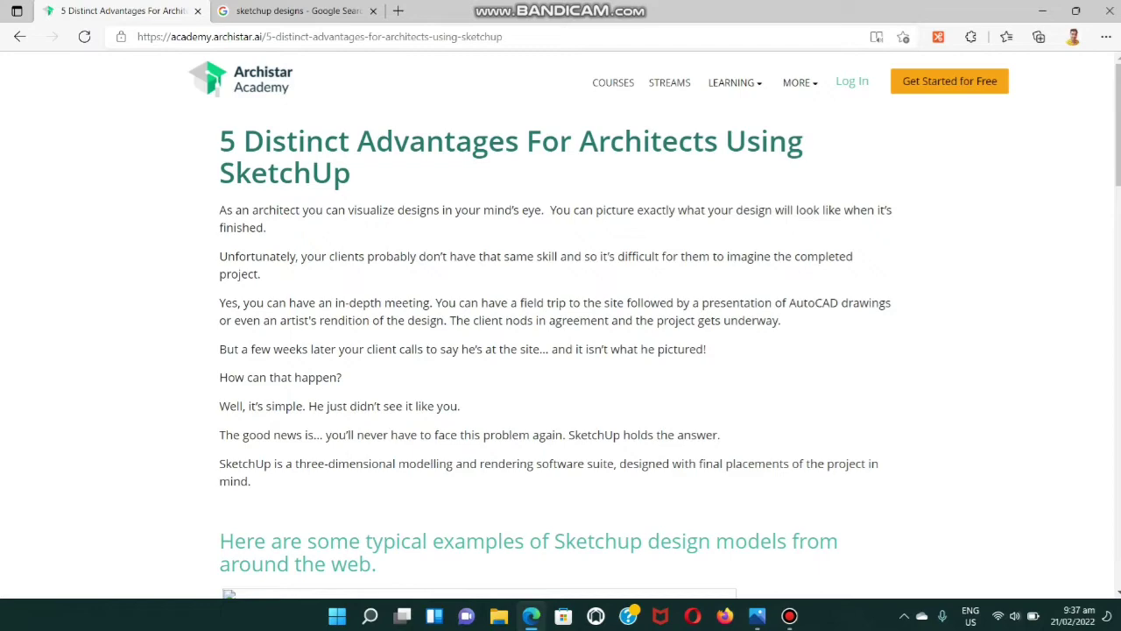
scroll(588, 366, "down", 8)
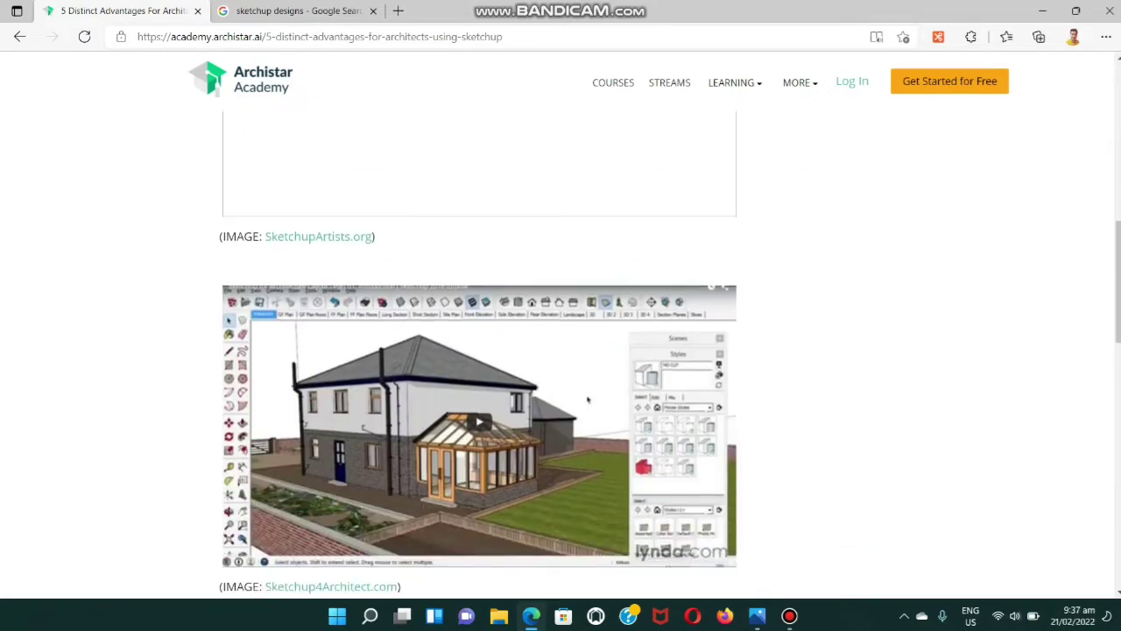
scroll(588, 366, "down", 1)
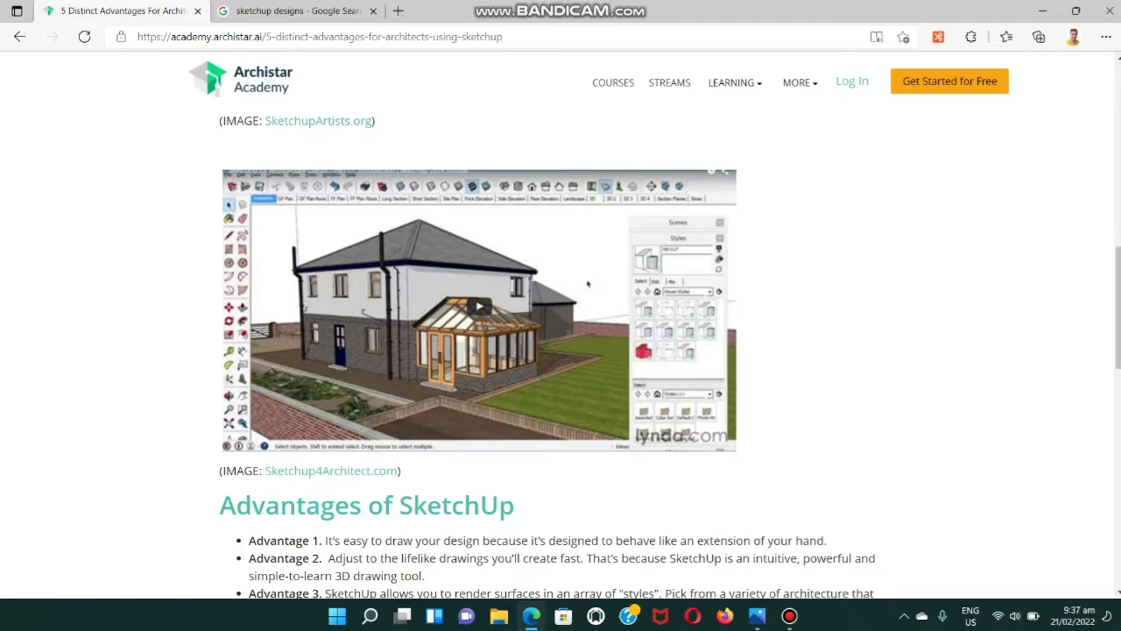
scroll(554, 350, "down", 3)
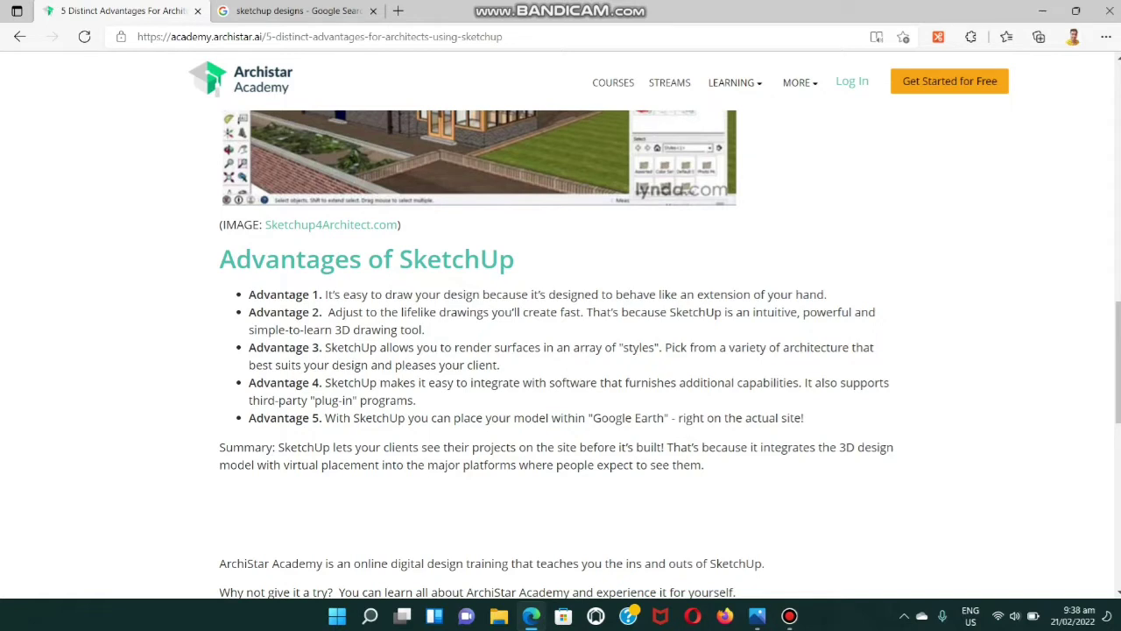
- Examine the house model example together with the five listed advantages and the summary in the article
scroll(588, 201, "up", 2)
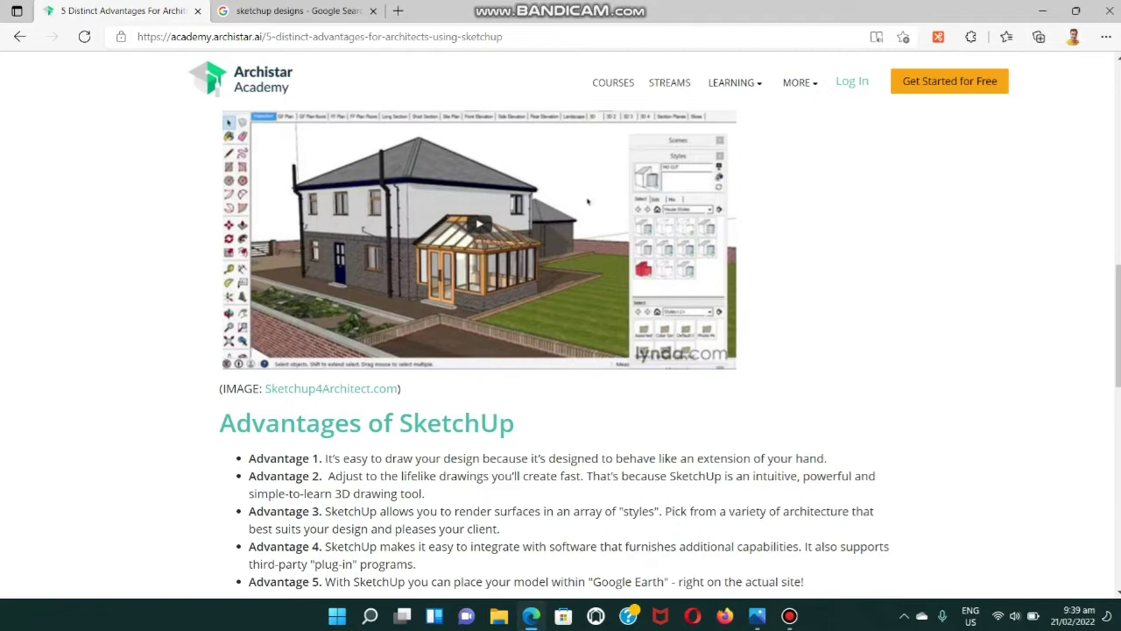
scroll(561, 350, "down", 1)
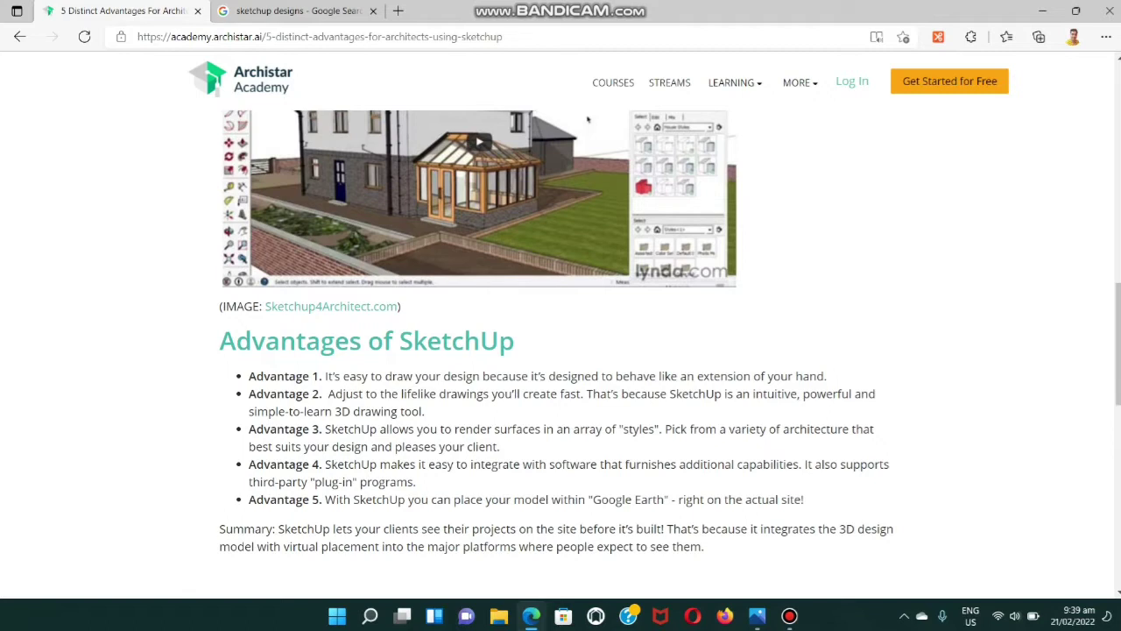
scroll(561, 351, "up", 1)
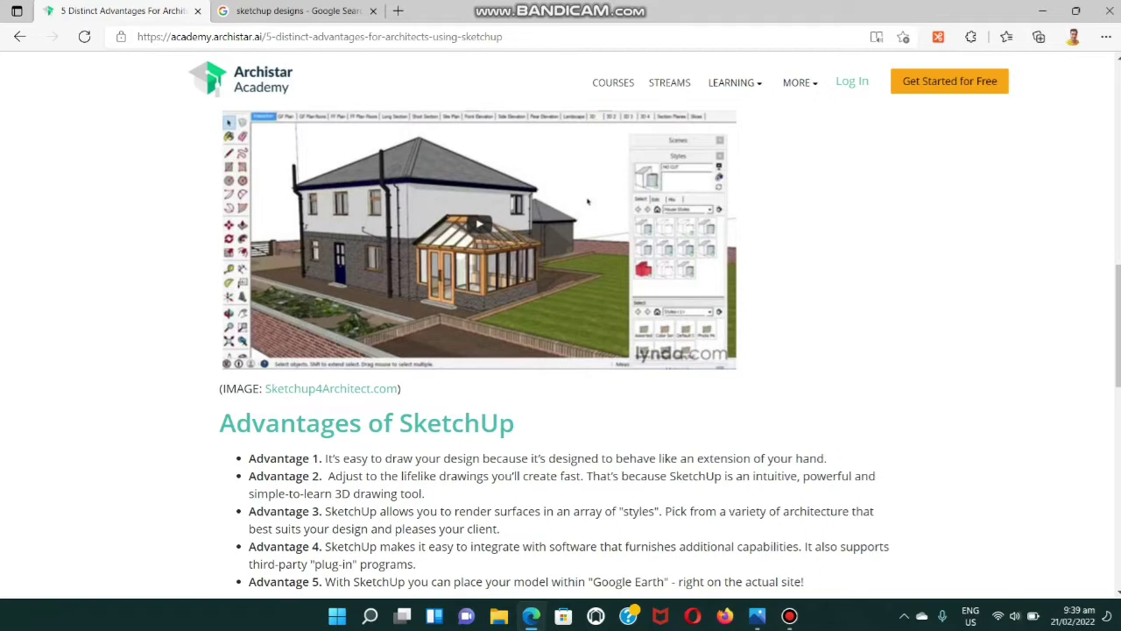
scroll(560, 351, "down", 1)
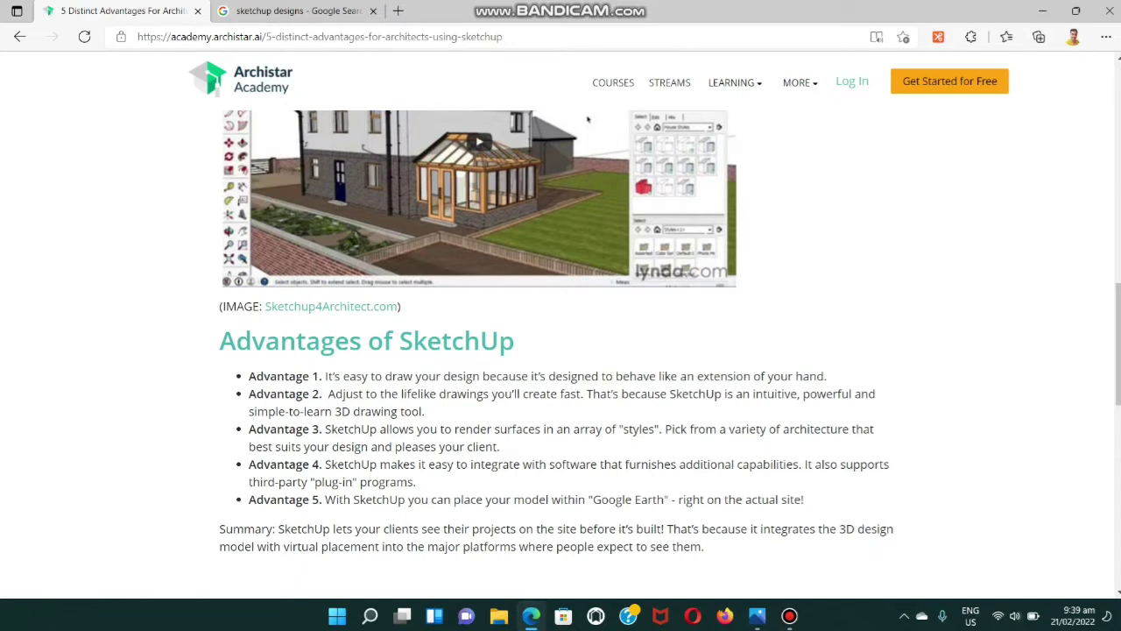
scroll(561, 350, "up", 1)
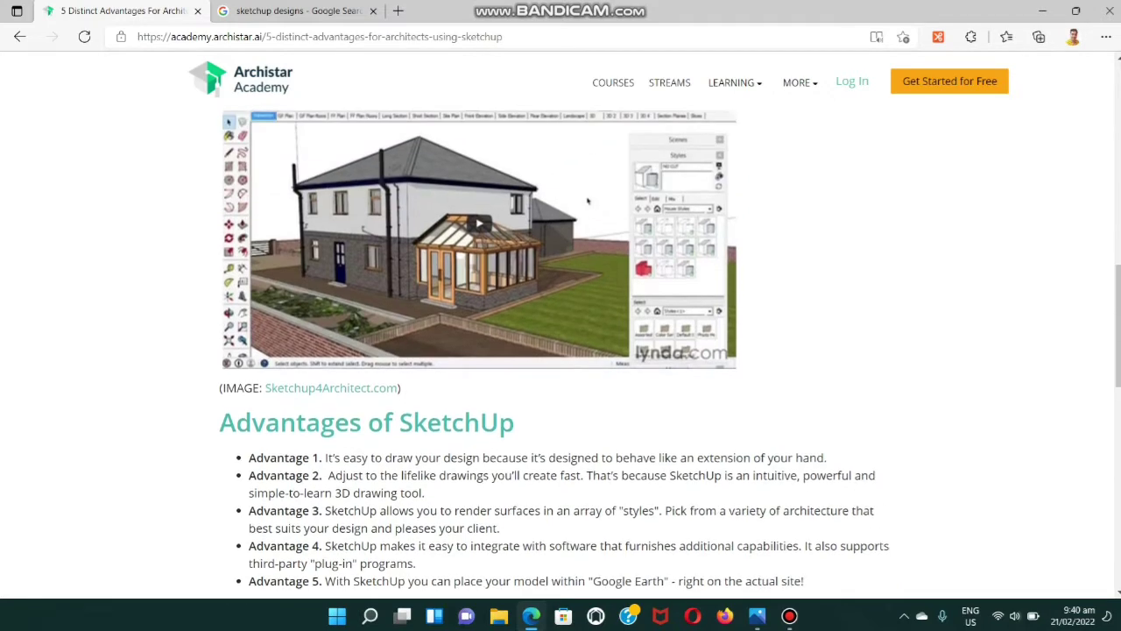
scroll(561, 350, "down", 1)
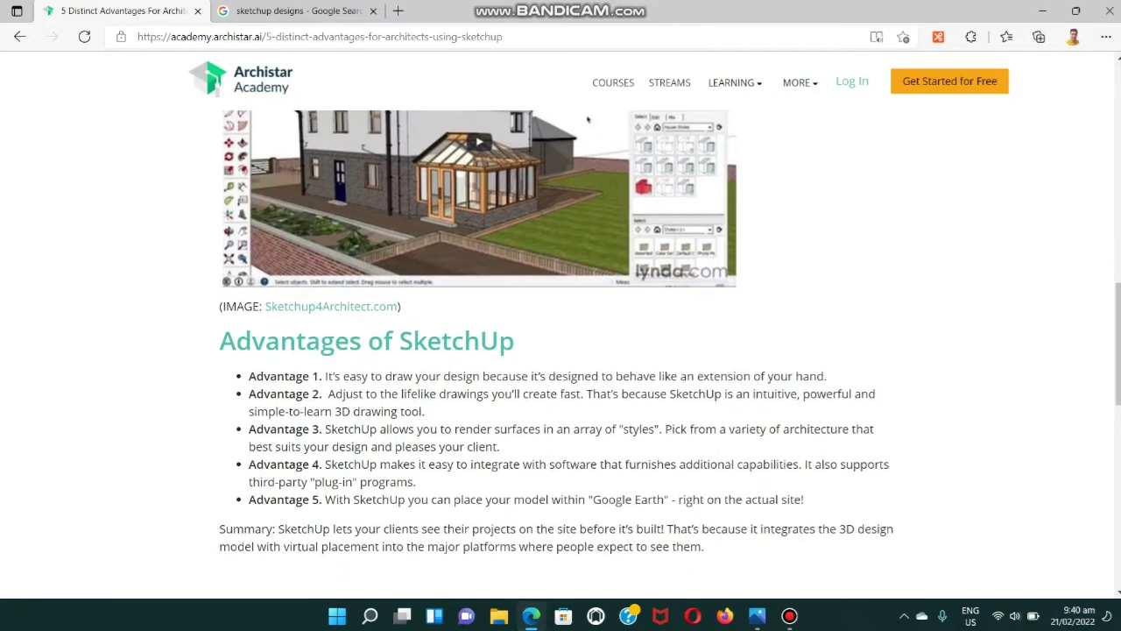
scroll(560, 351, "up", 1)
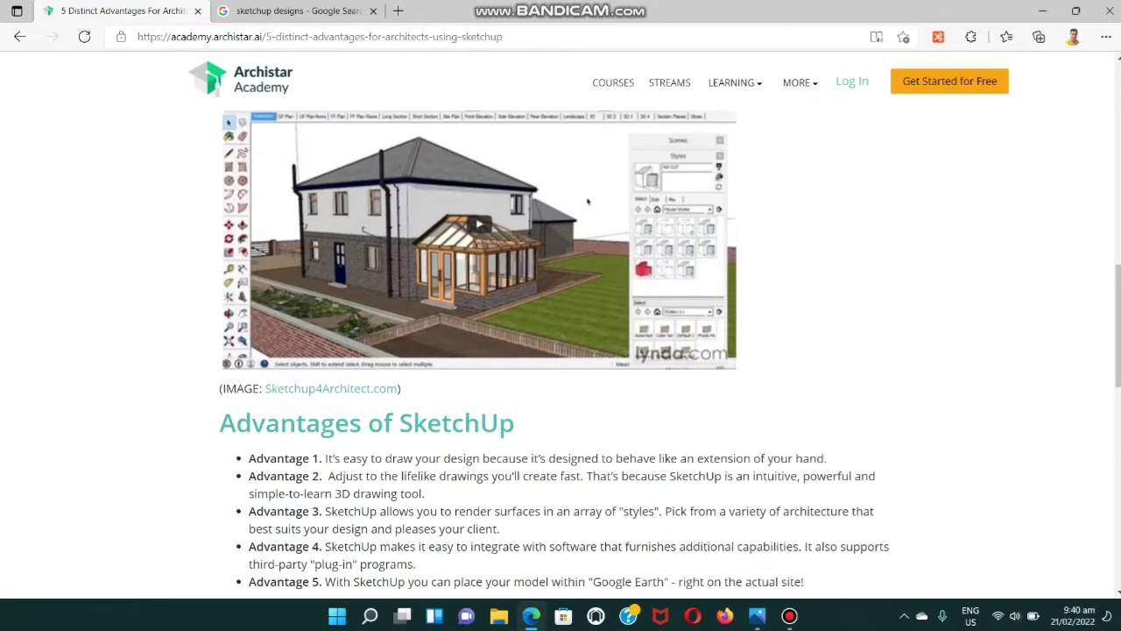
scroll(587, 202, "down", 2)
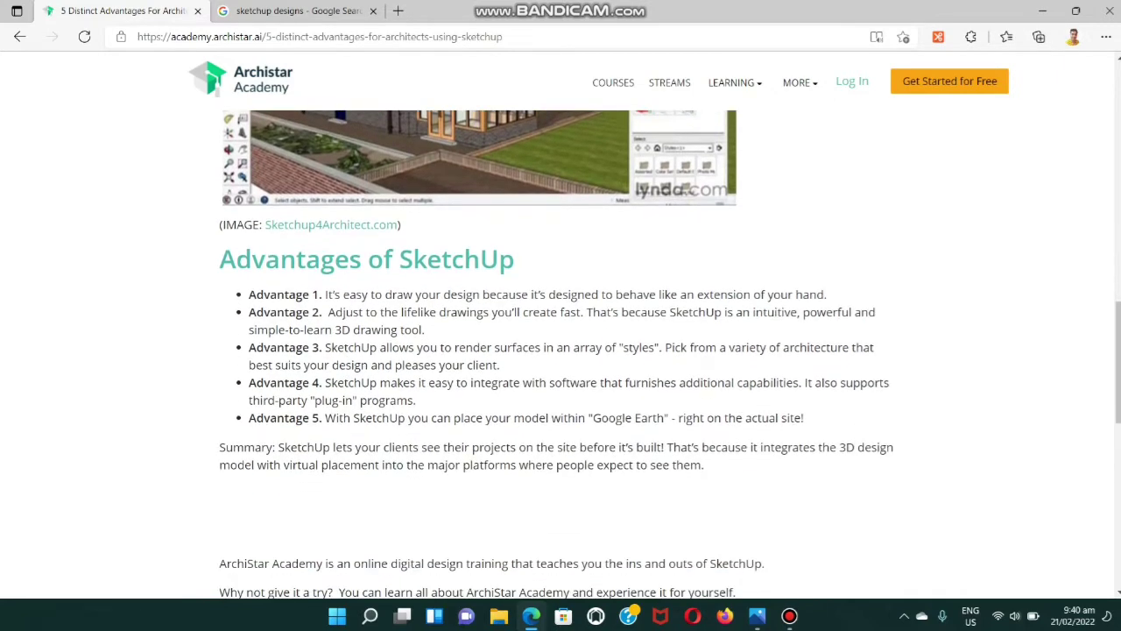
scroll(587, 201, "up", 2)
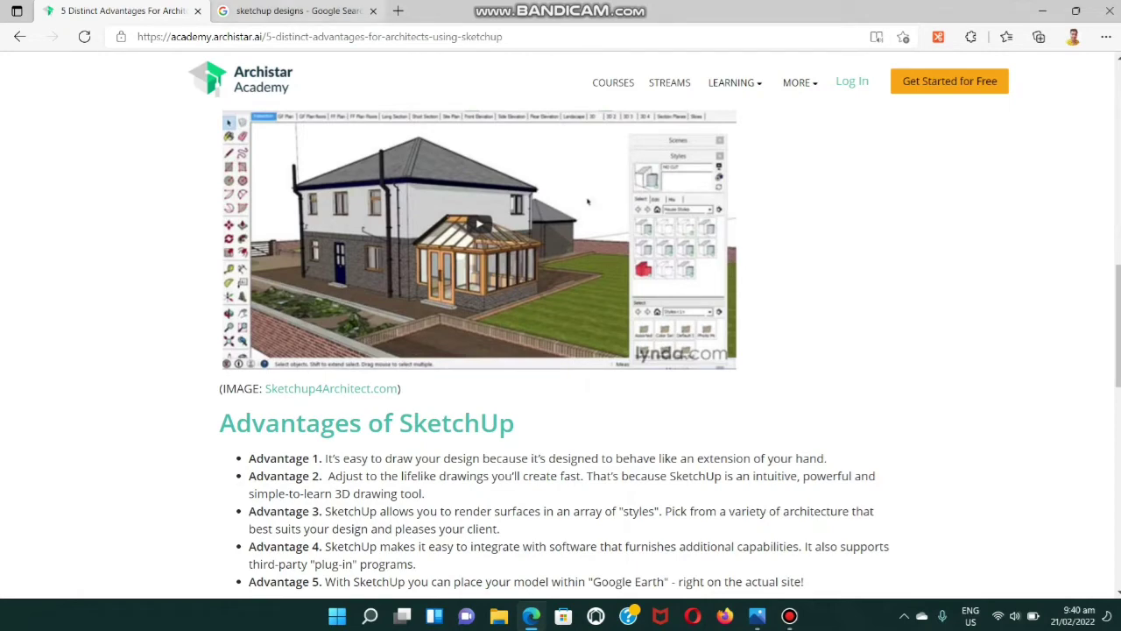
- Switch to the "sketchup designs" image results and preview the first six designs, from the interior design to the modern house with a pool
key("ctrl+Tab")
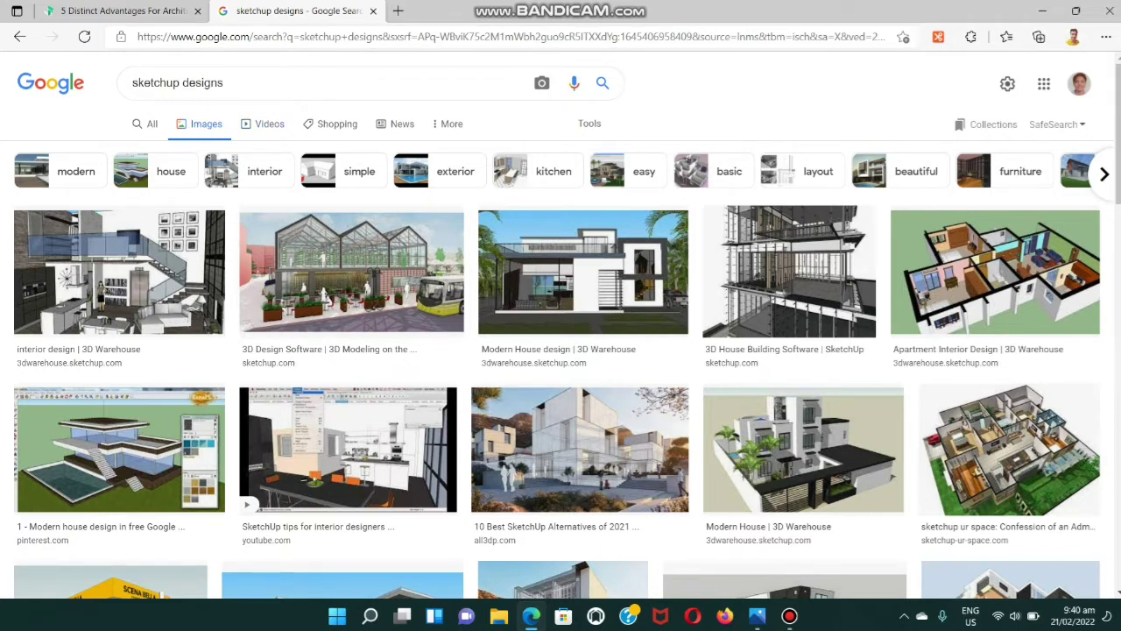
left_click(118, 272)
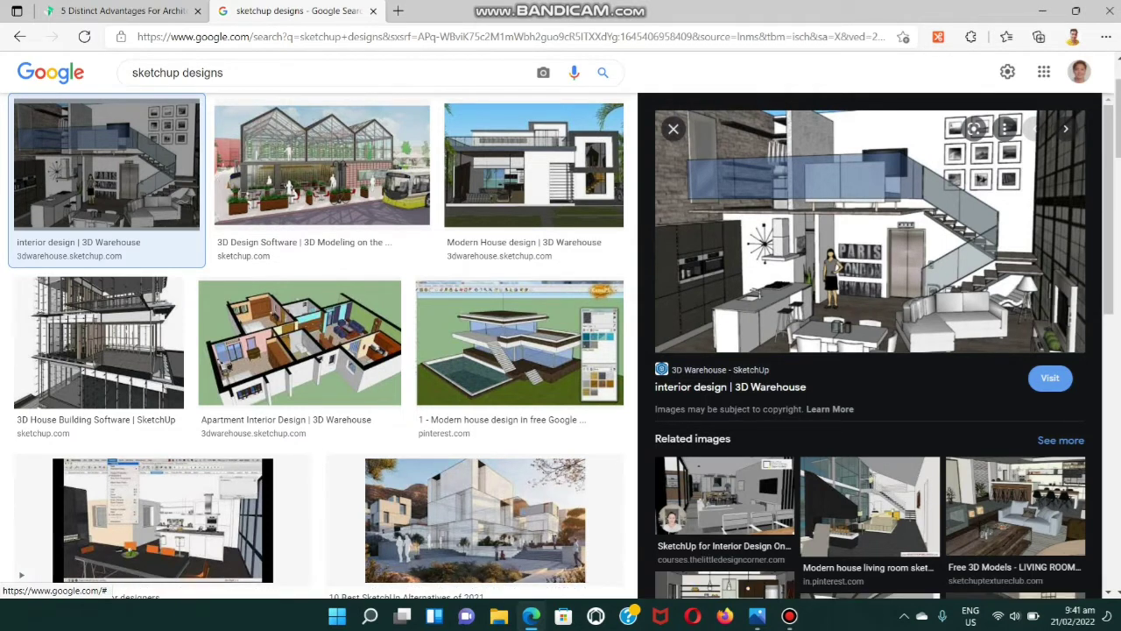
left_click(322, 165)
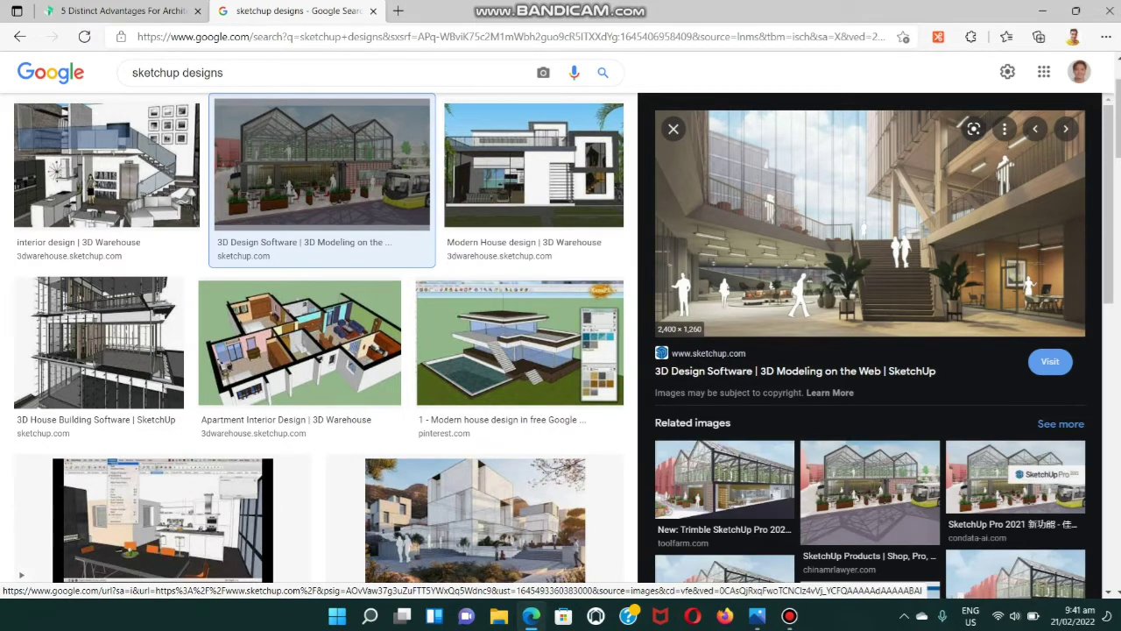
left_click(533, 164)
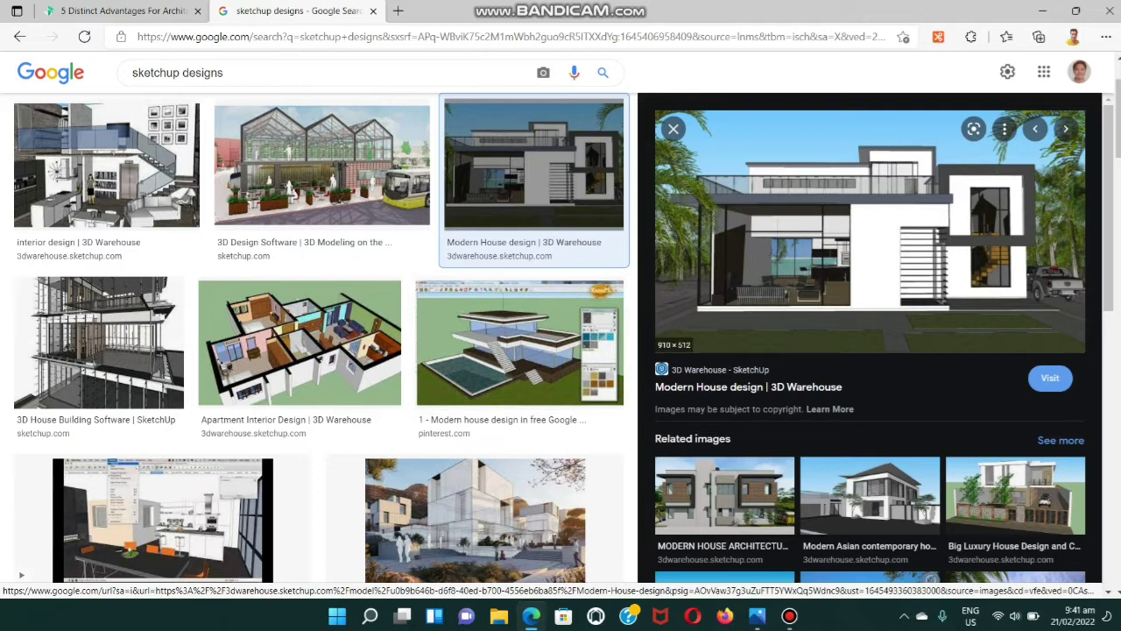
left_click(98, 341)
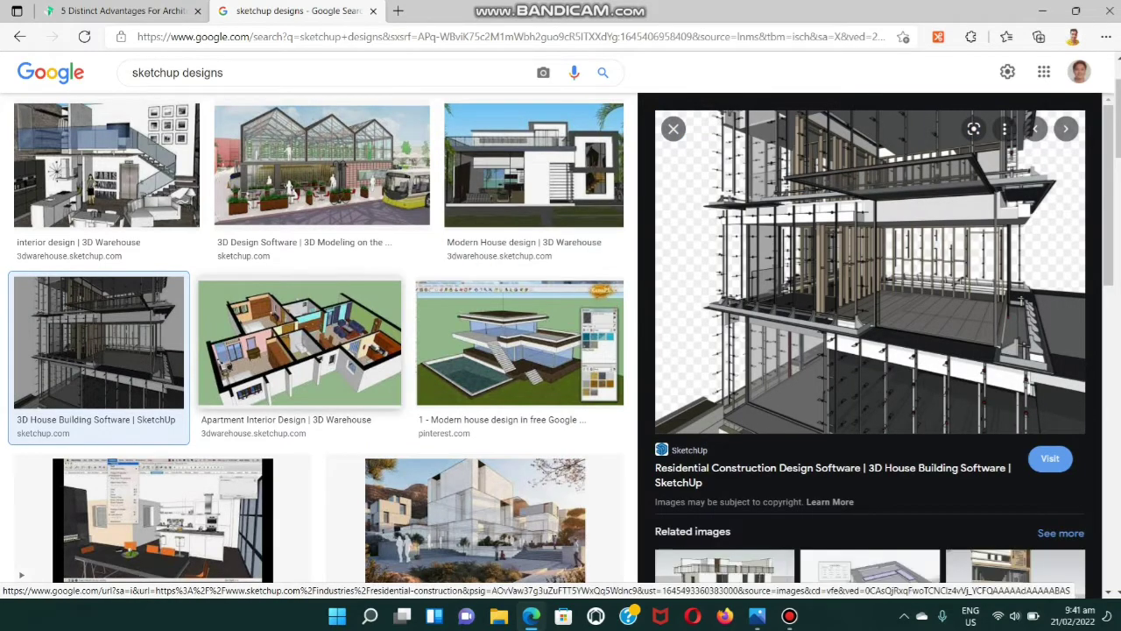
left_click(299, 343)
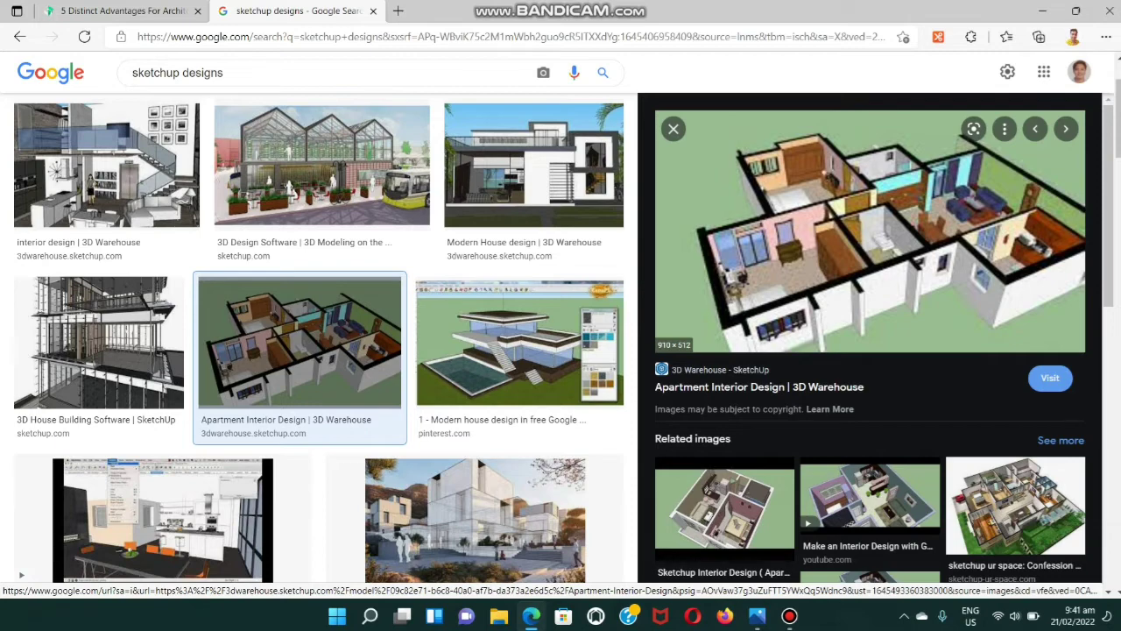
left_click(519, 342)
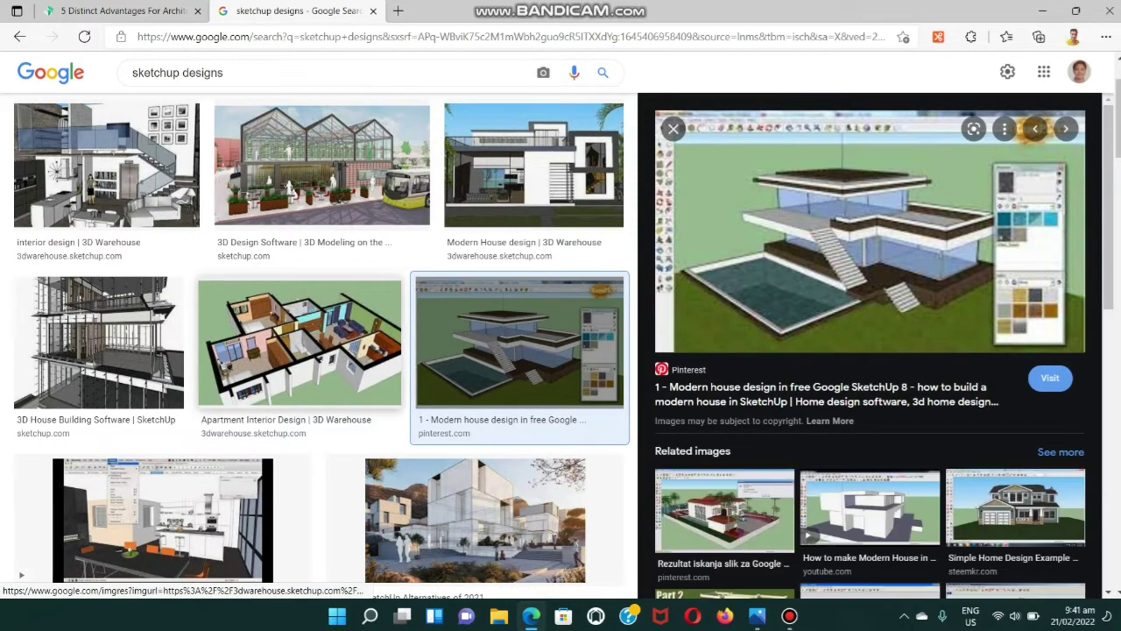
- Preview the All3DP building, the yellow exhibition booth, the 3D Warehouse Modern House and the Sketchup Plugins section view
scroll(323, 345, "down", 3)
left_click(474, 274)
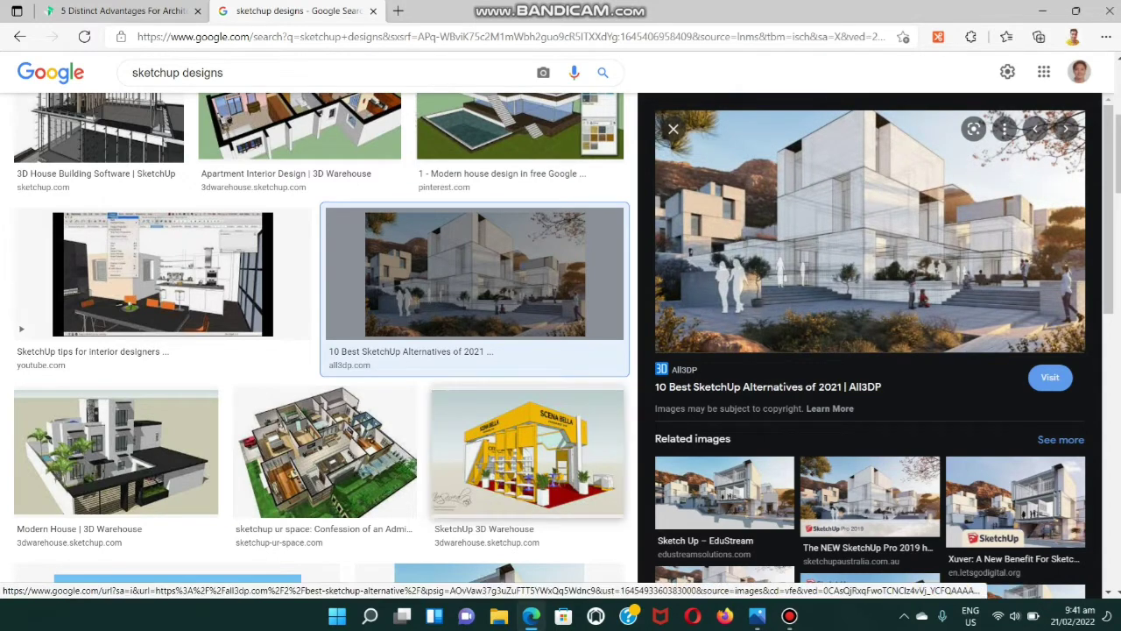
left_click(527, 451)
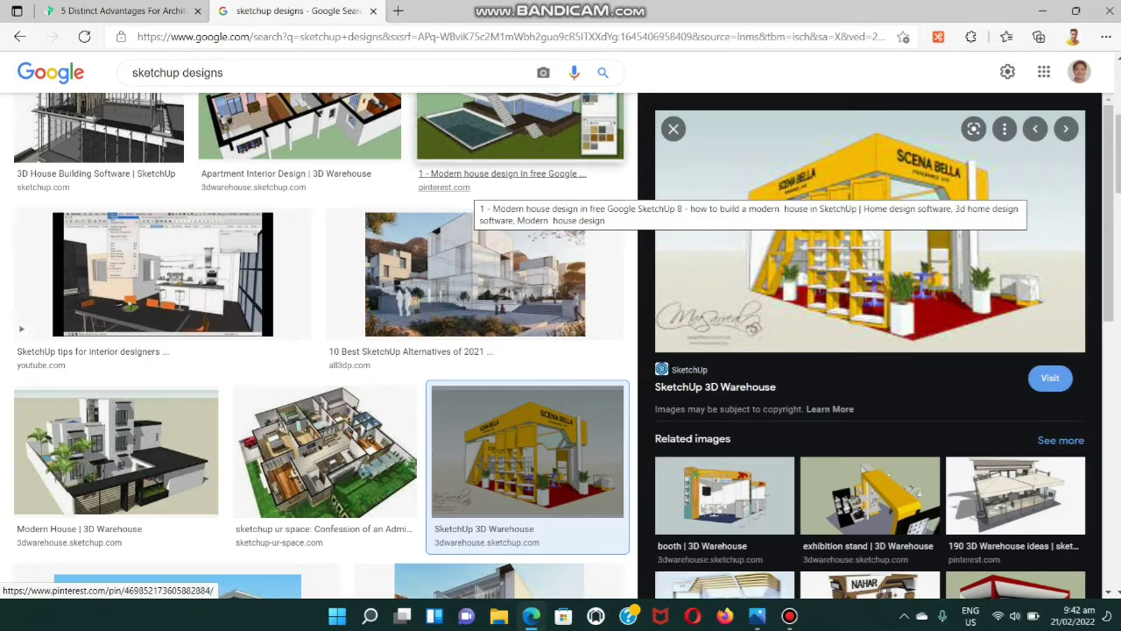
left_click(116, 451)
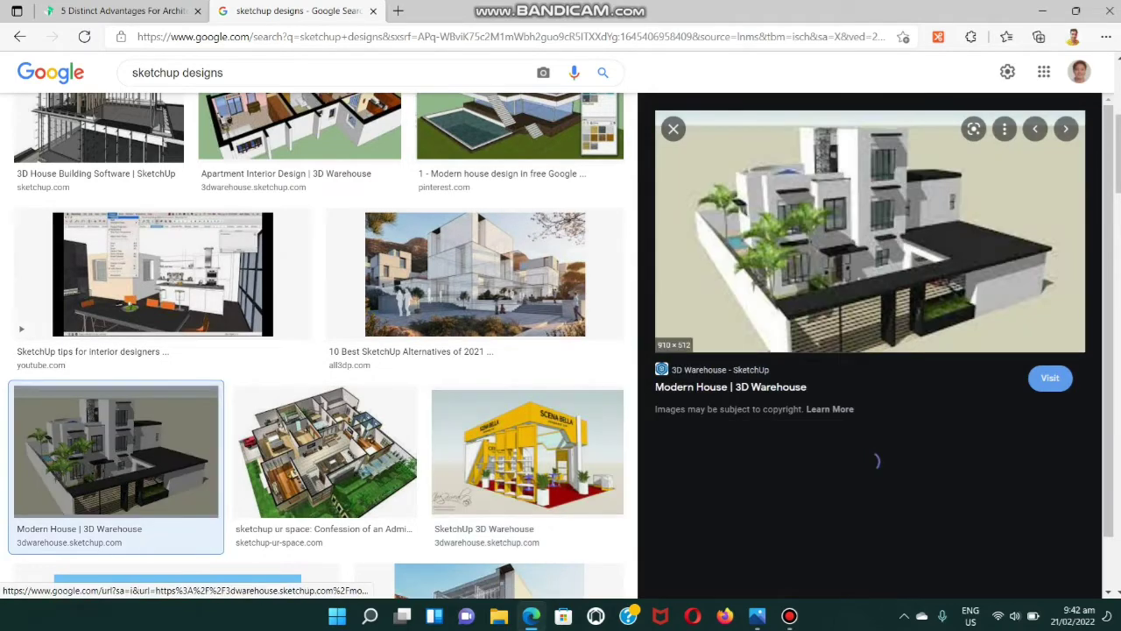
scroll(317, 345, "down", 2)
scroll(318, 345, "down", 2)
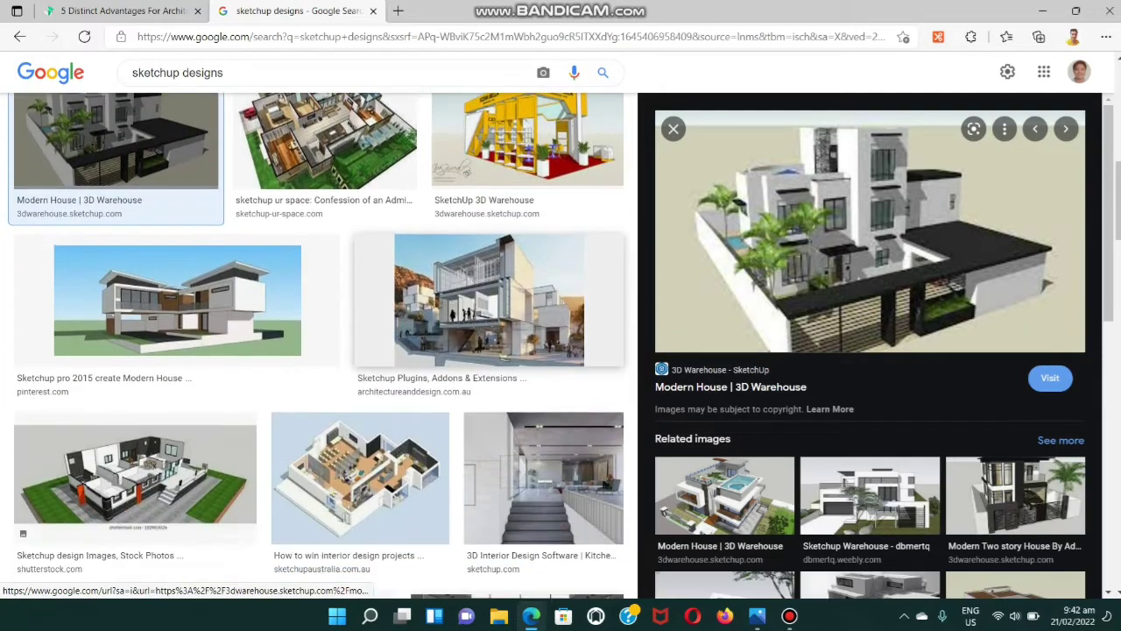
left_click(487, 299)
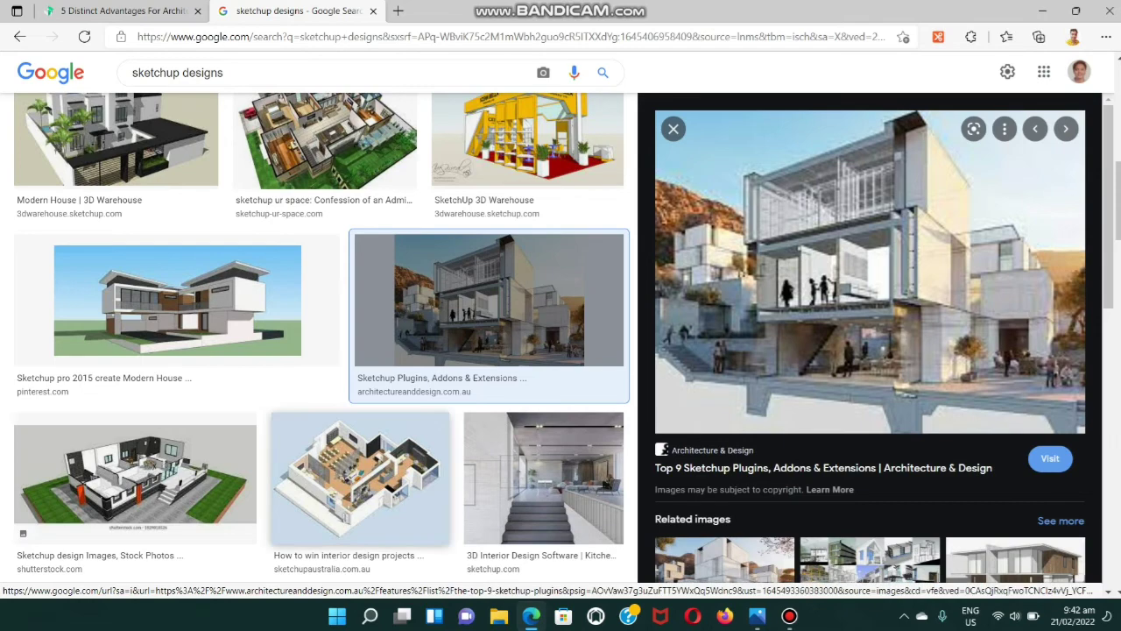
- Preview the 3D Interior Design Software staircase image and the Sculpteo glass building further down the image results
scroll(315, 337, "down", 1)
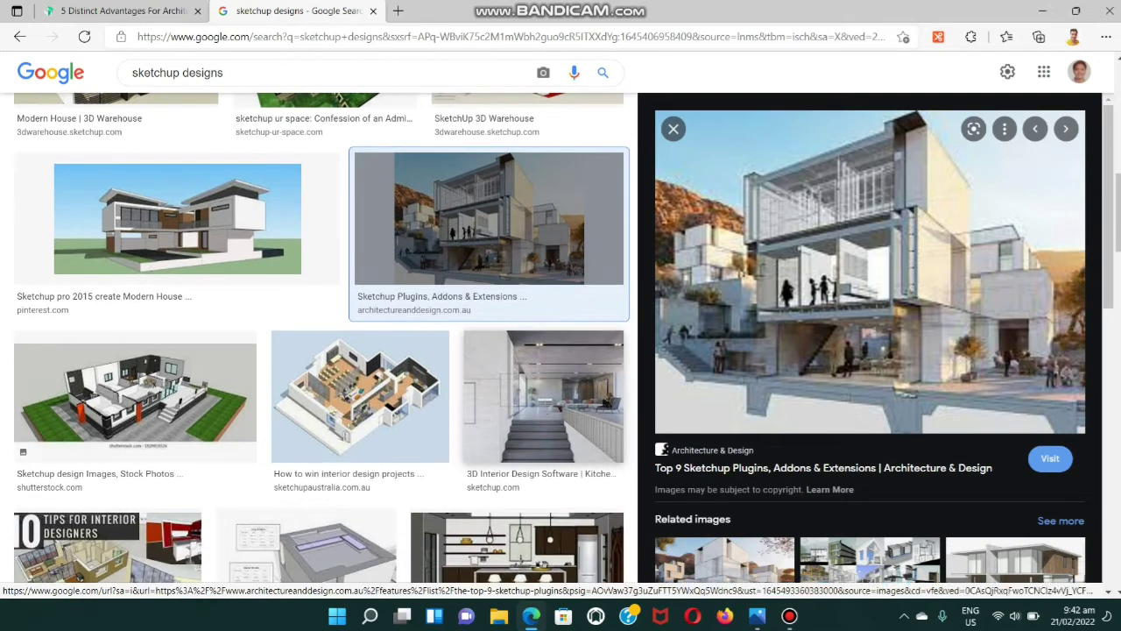
left_click(543, 395)
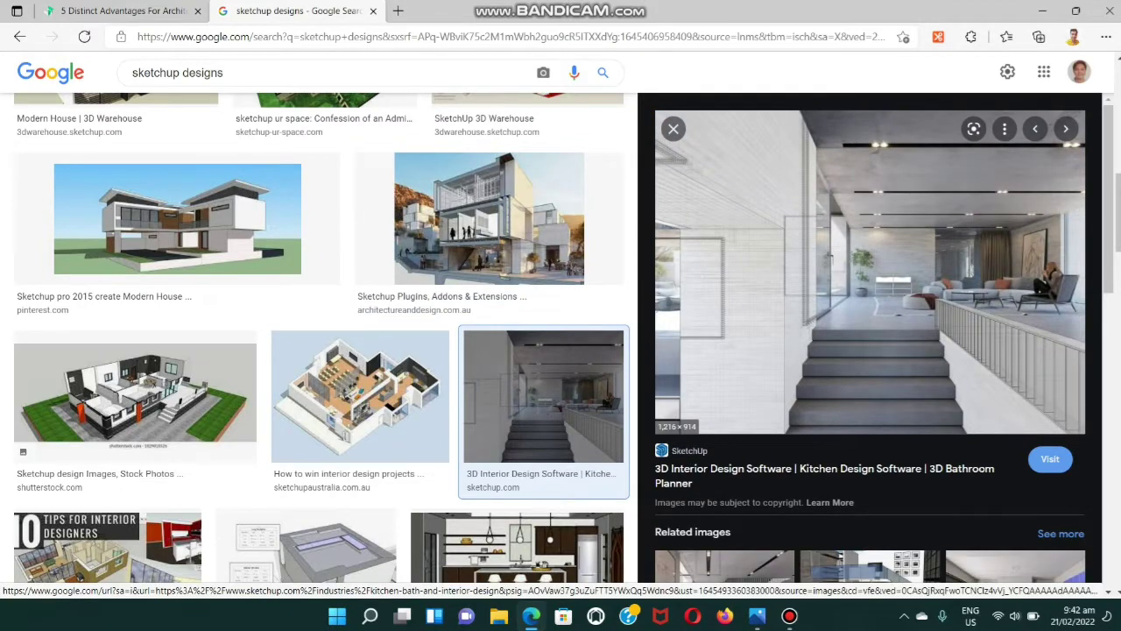
scroll(131, 359, "down", 1)
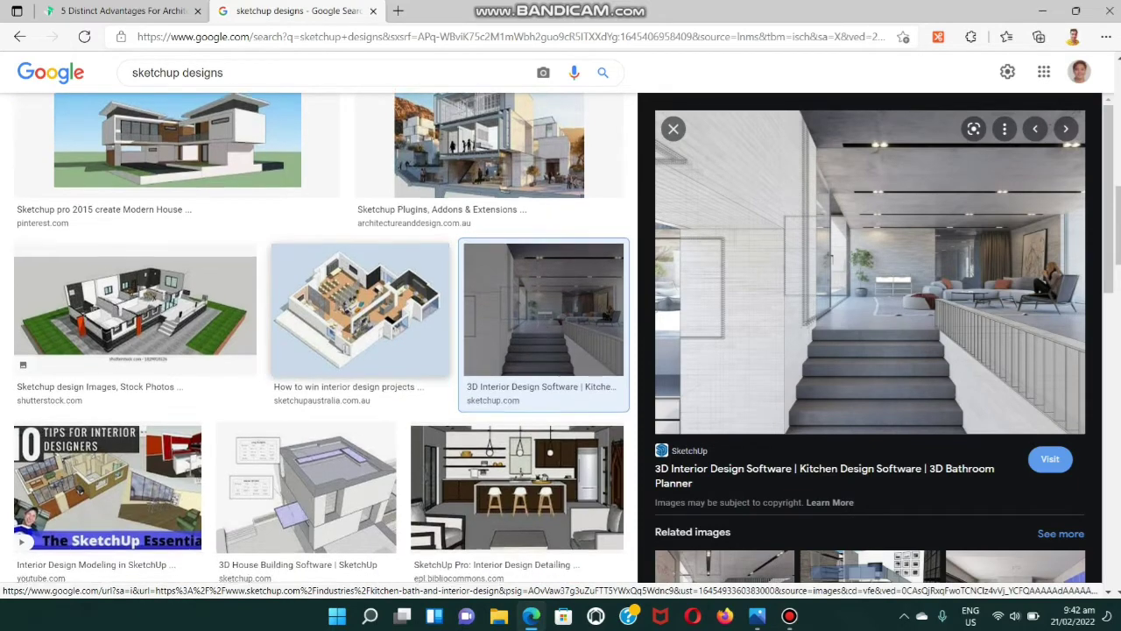
scroll(323, 342, "down", 3)
scroll(322, 341, "down", 3)
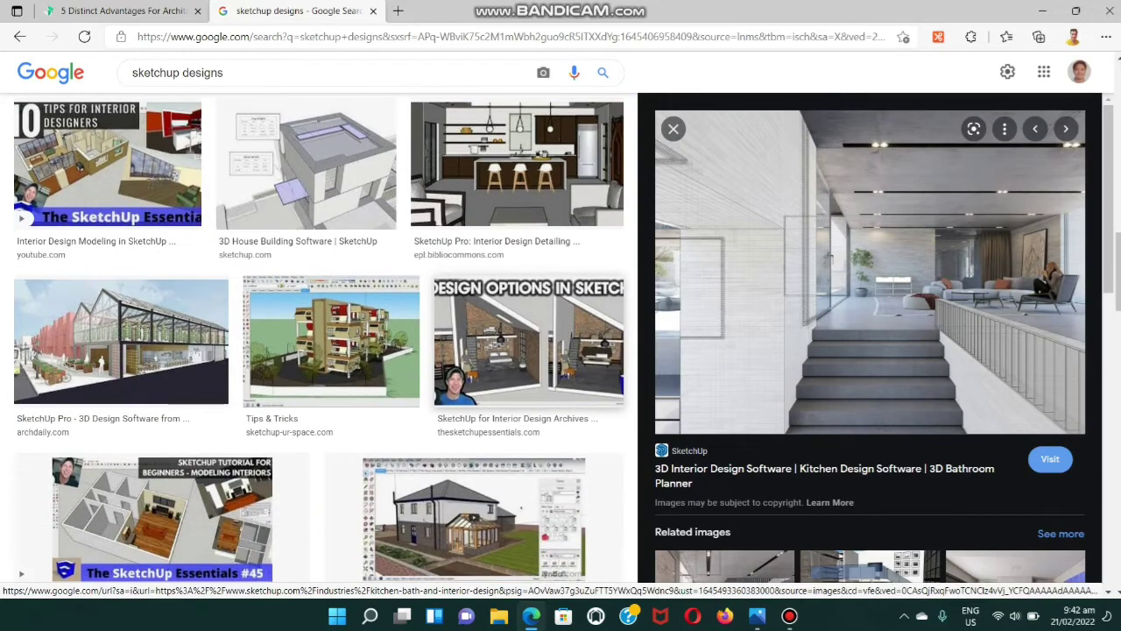
scroll(322, 342, "down", 5)
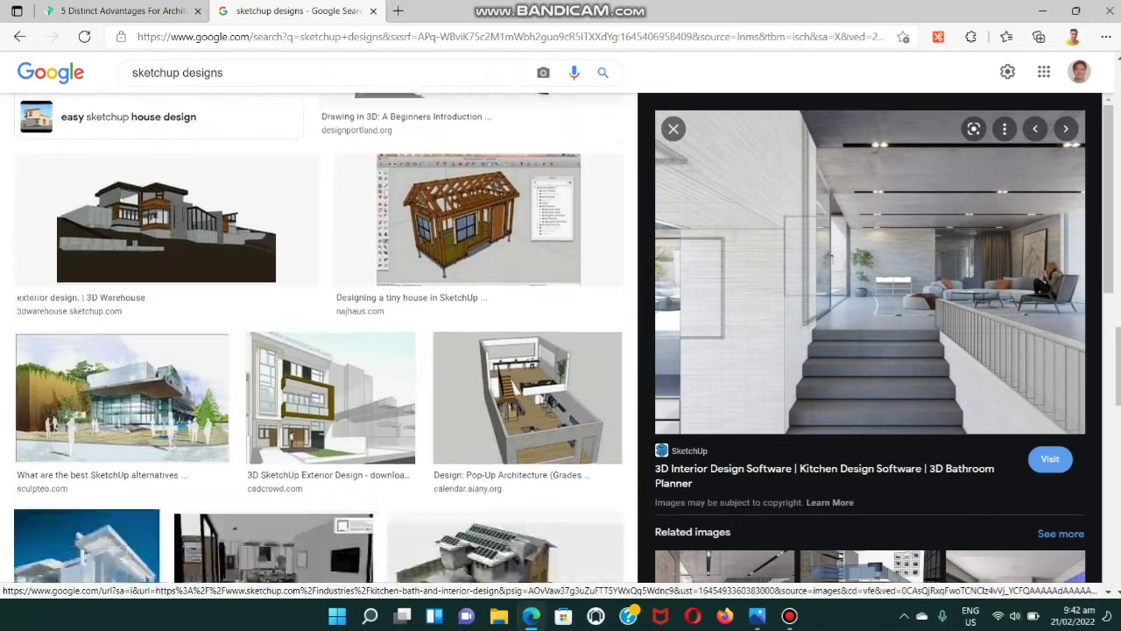
left_click(123, 396)
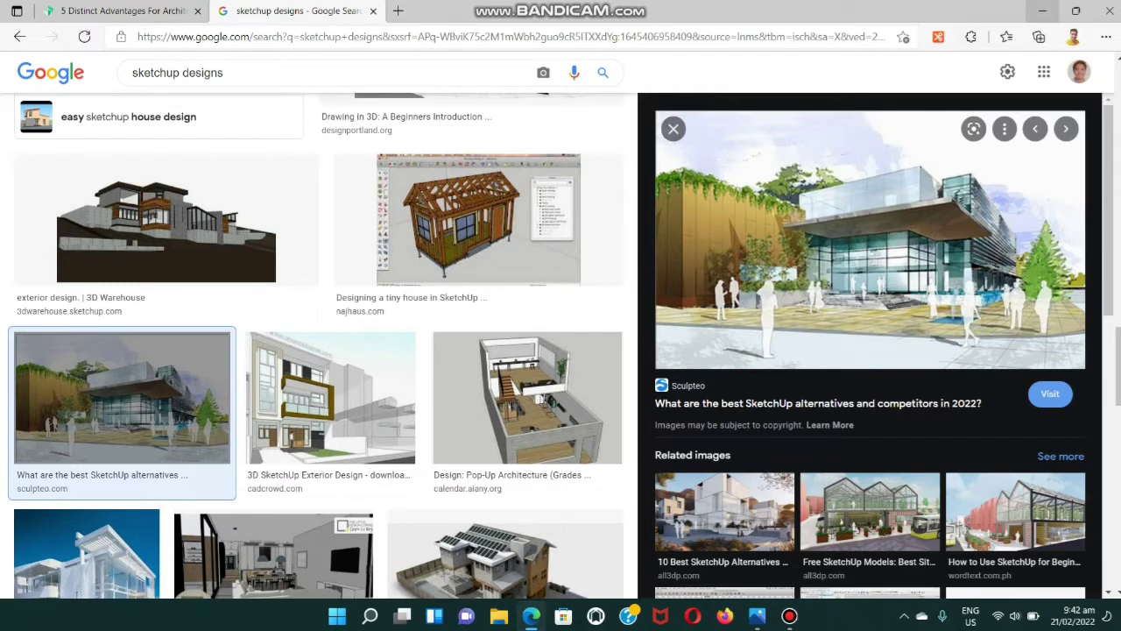
- Switch to the SketchUp Pro 2021 welcome window, minimizing the browser and the Photos image of basic commands
left_click(1042, 10)
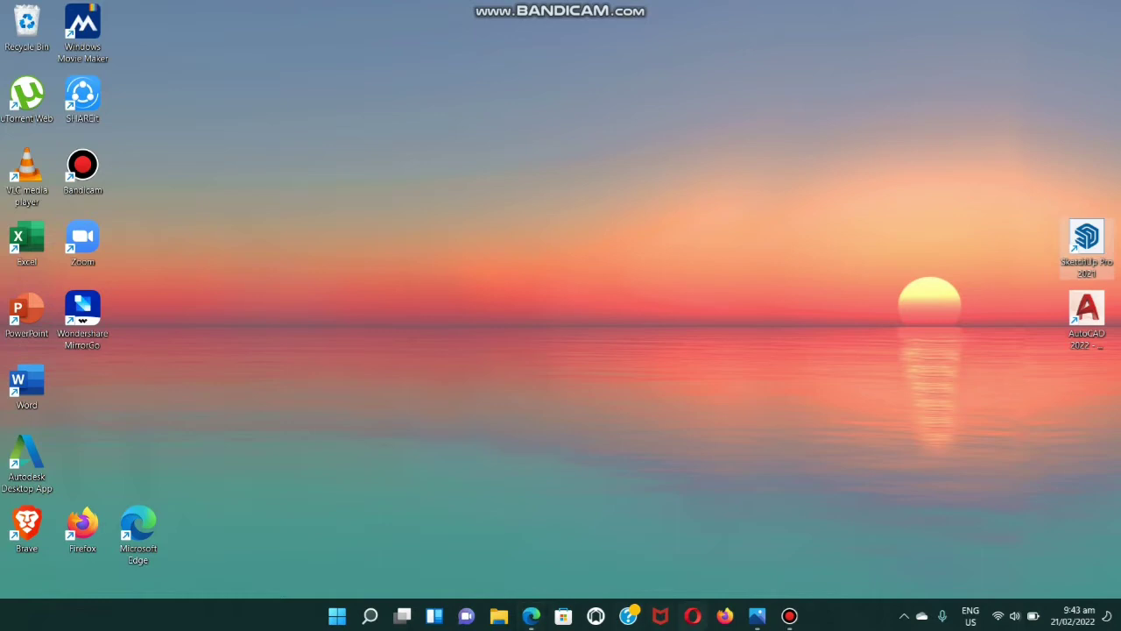
left_click(756, 616)
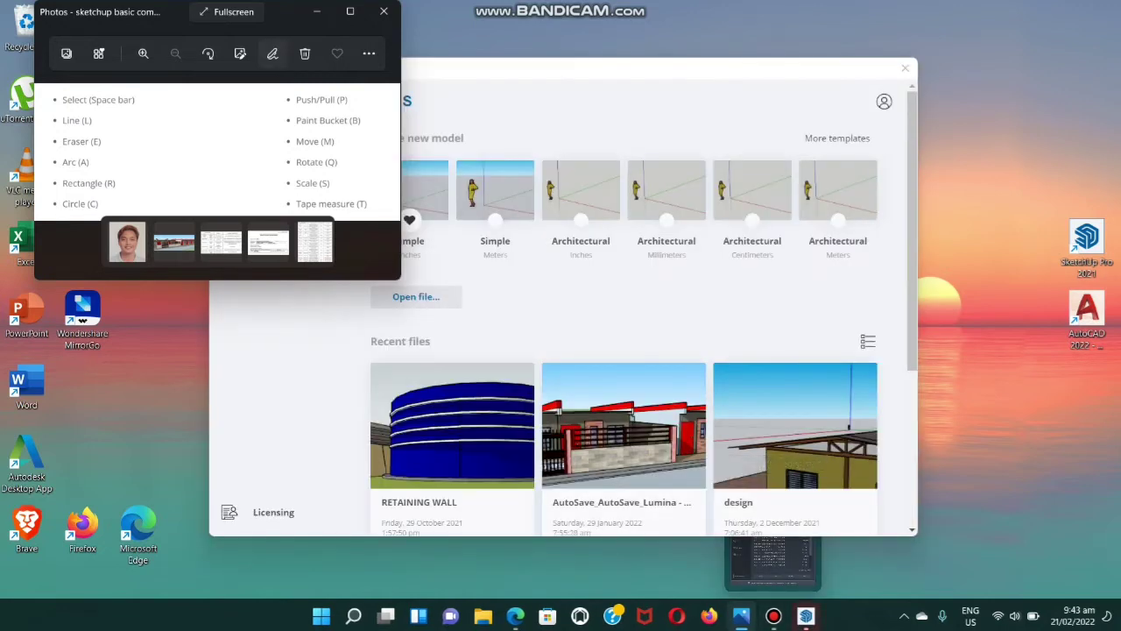
left_click(316, 12)
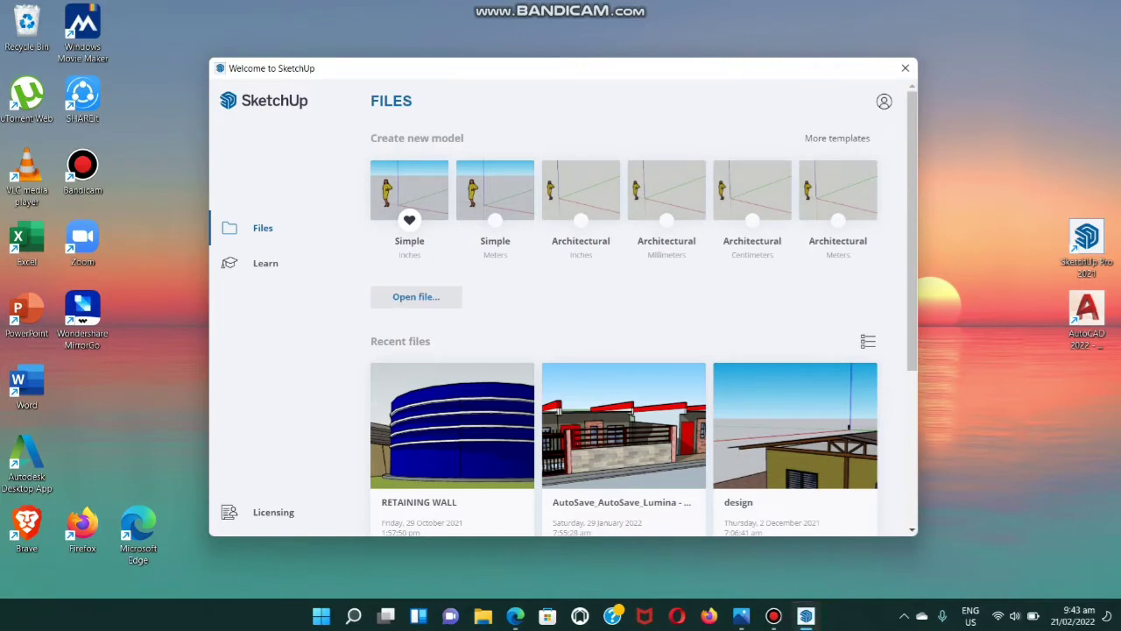
- Look through the recent files, close the welcome window and bring up the blank Untitled model full screen
scroll(624, 350, "down", 2)
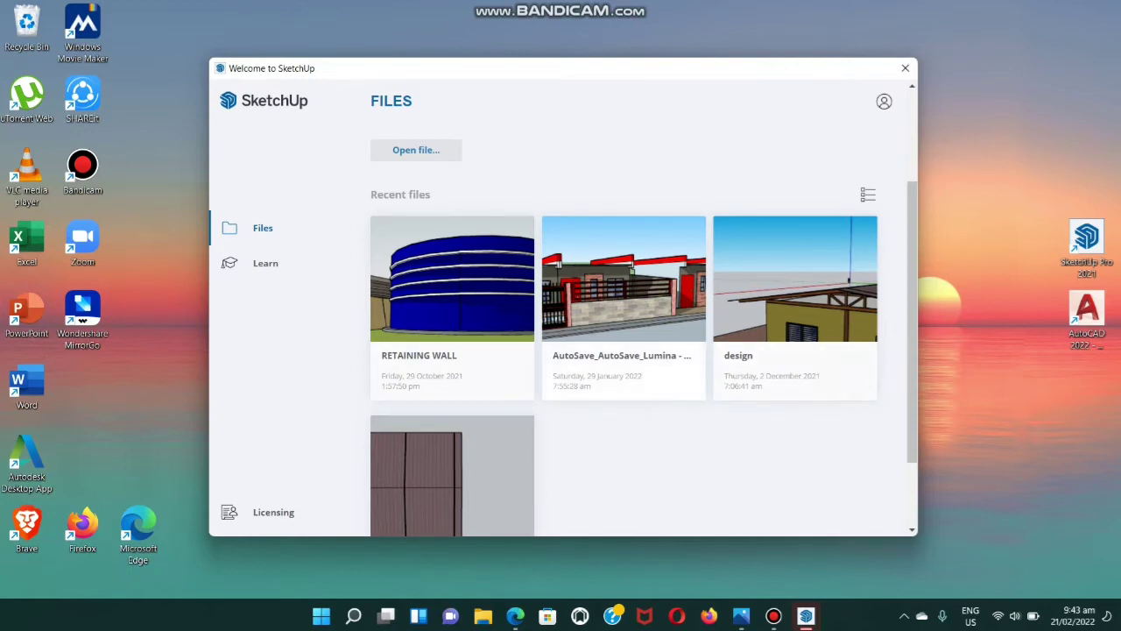
scroll(623, 333, "up", 2)
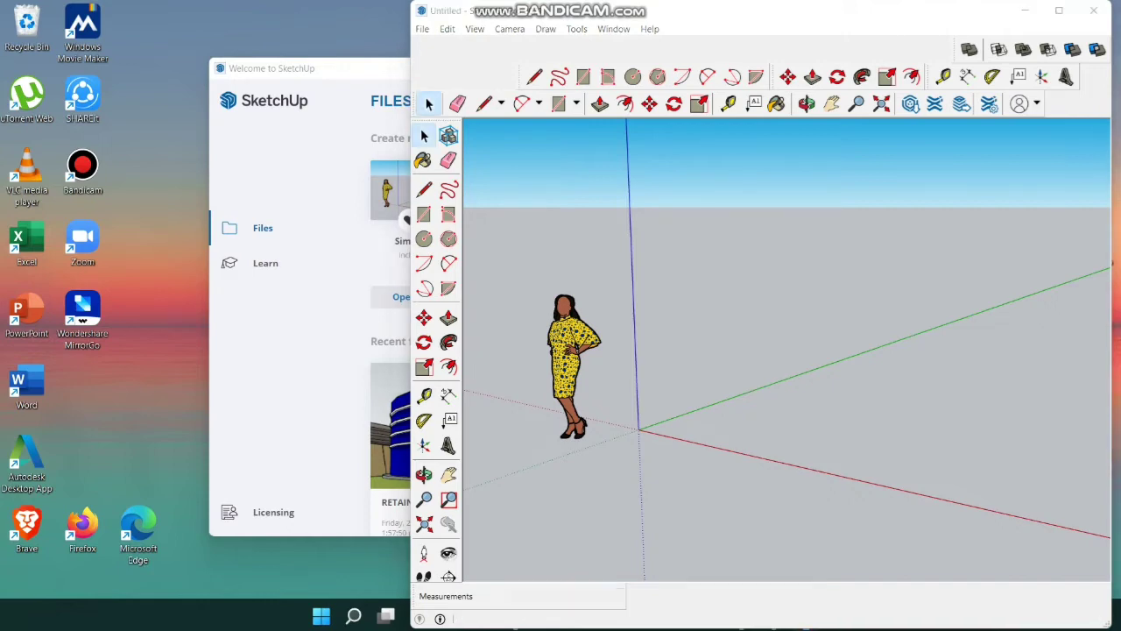
left_click(1024, 10)
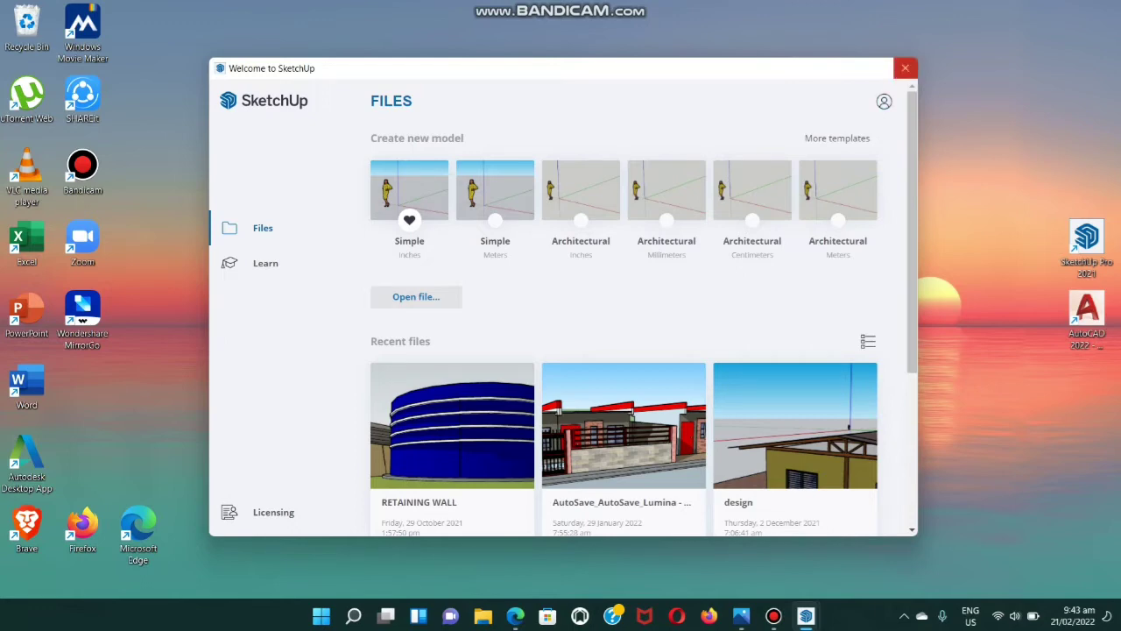
left_click(905, 67)
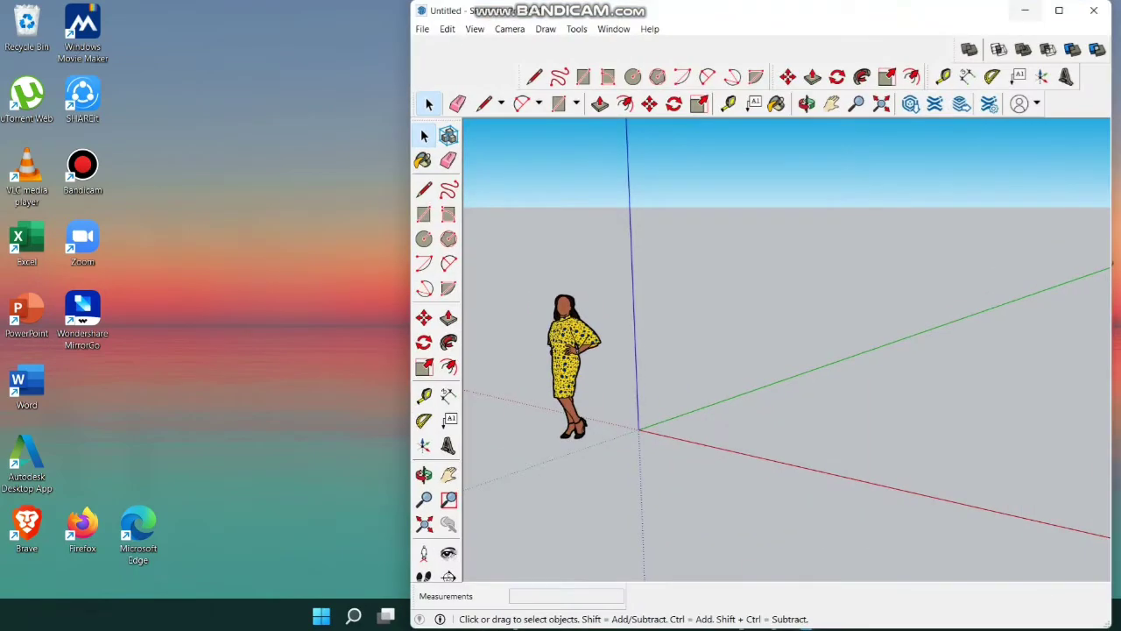
left_click(1025, 10)
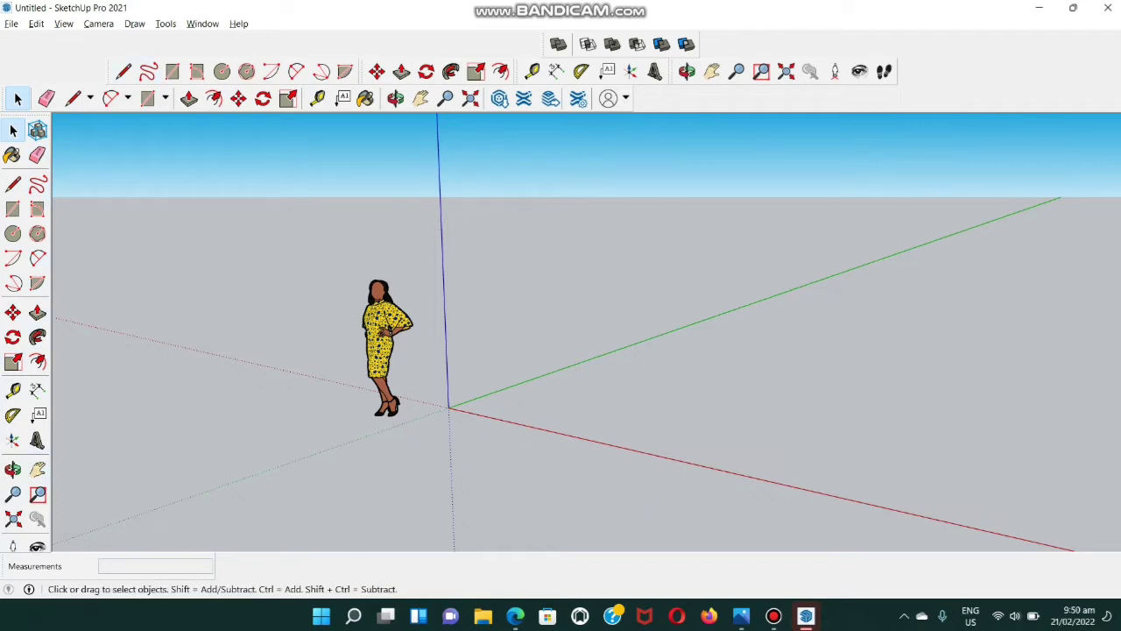
- Show the Location toolbar, hide it again and close the toolbar settings
key("alt+v")
key("Down")
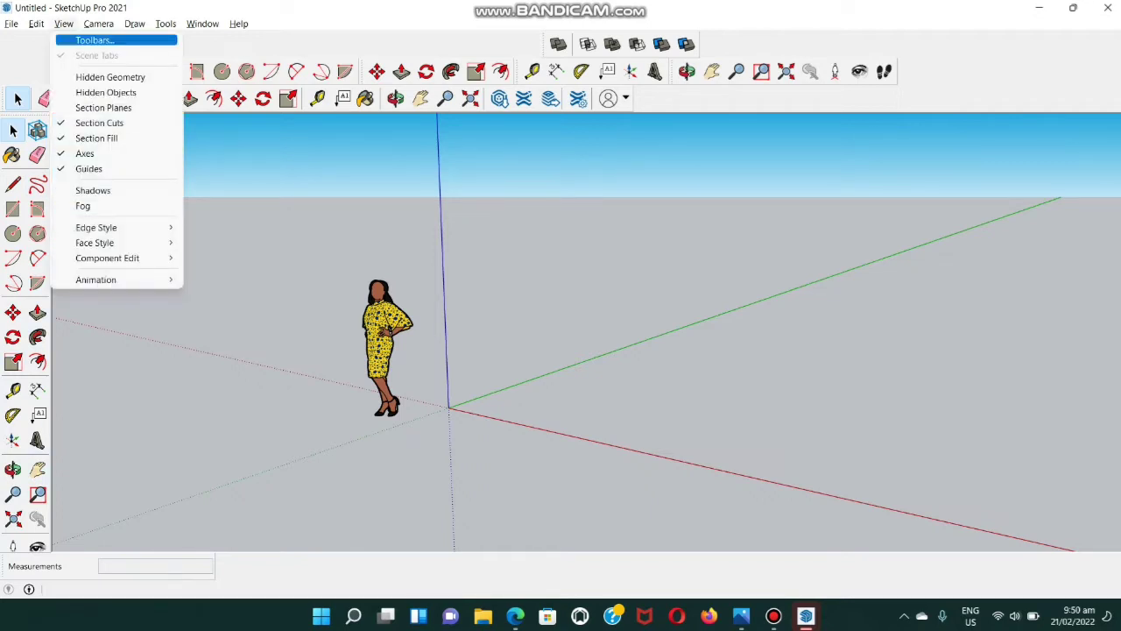
key("Return")
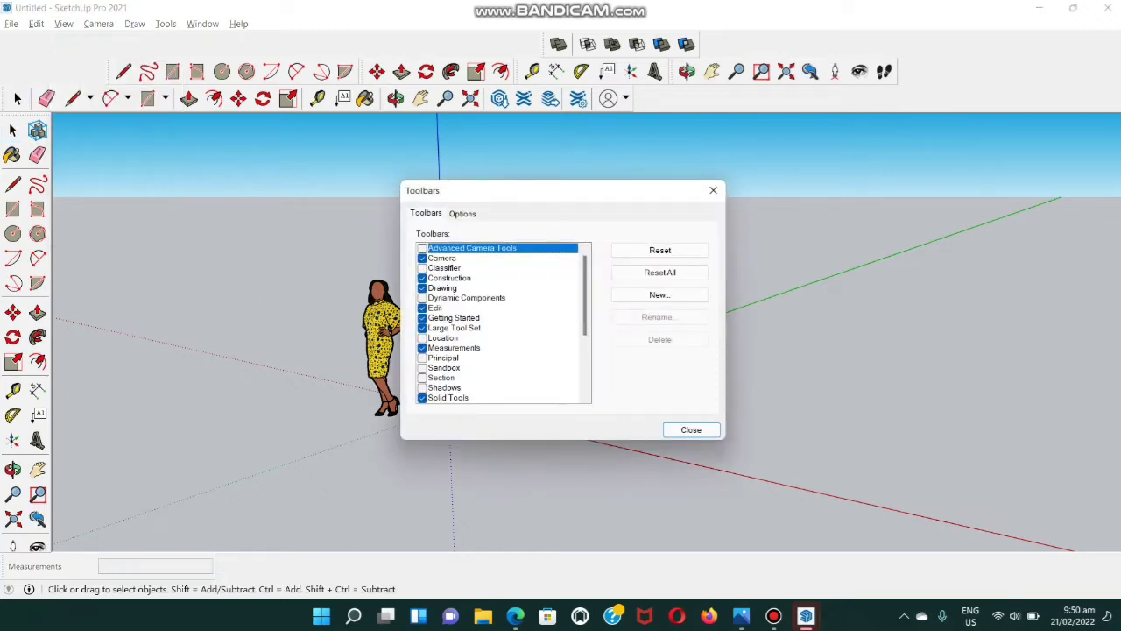
left_click(422, 337)
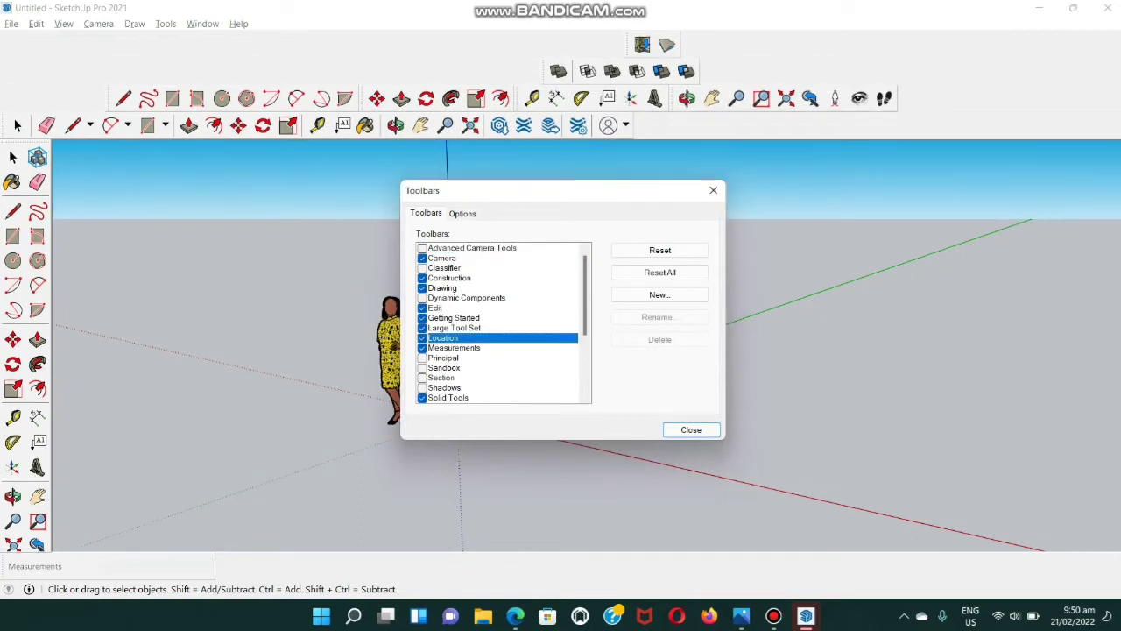
left_click(422, 337)
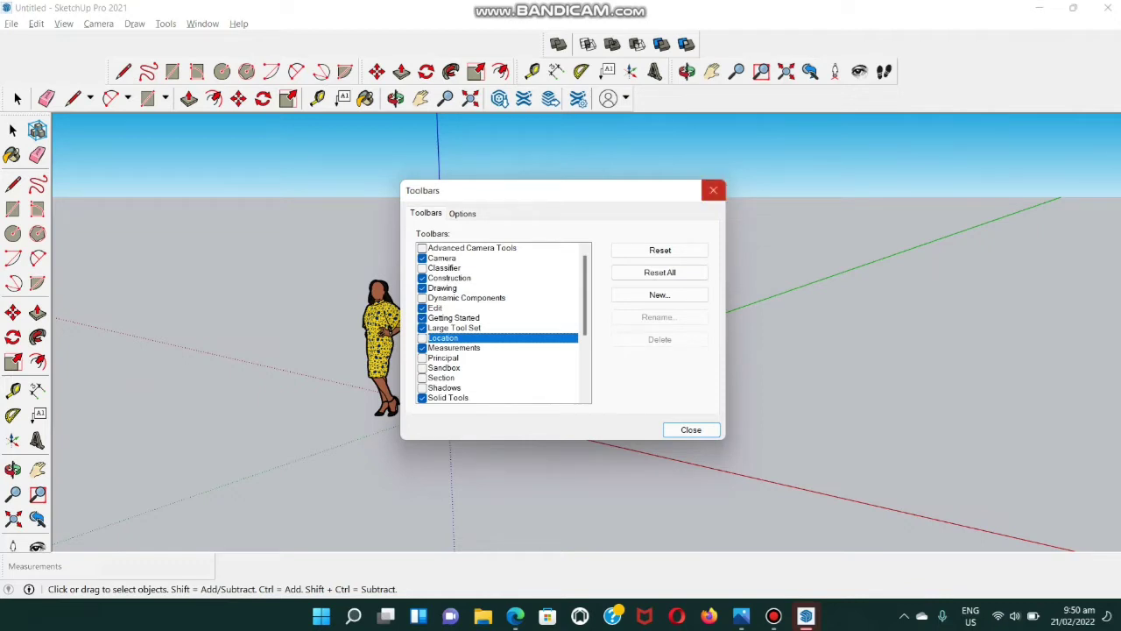
left_click(713, 190)
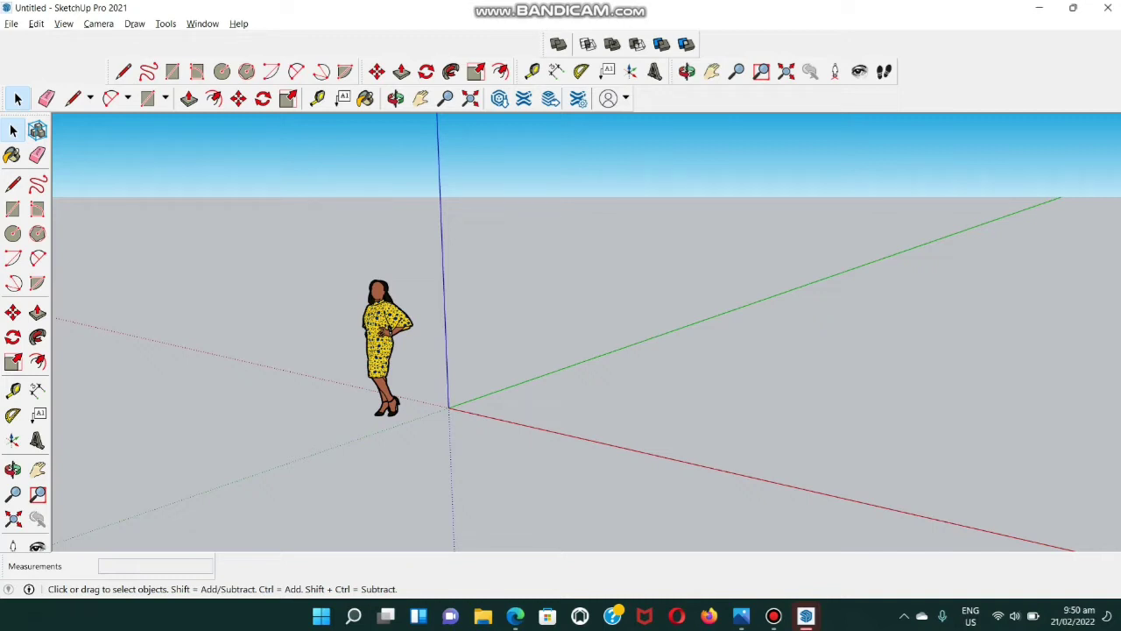
- Review the basic commands image in Photos, minimize it and return to the SketchUp model
key("alt+Tab")
key("alt+Tab")
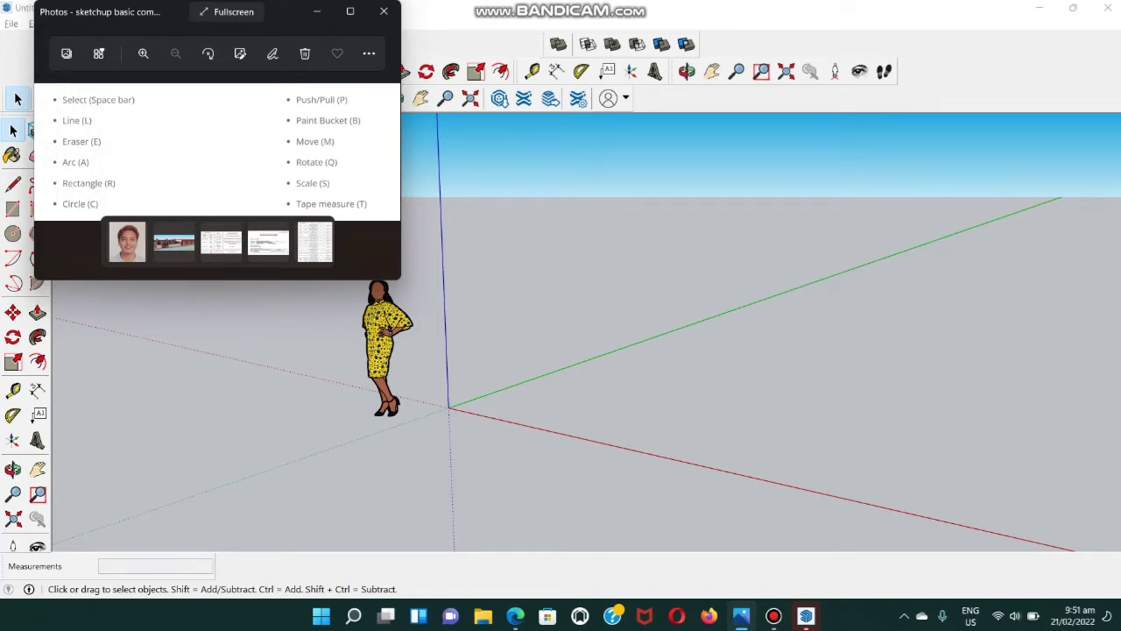
left_click(317, 12)
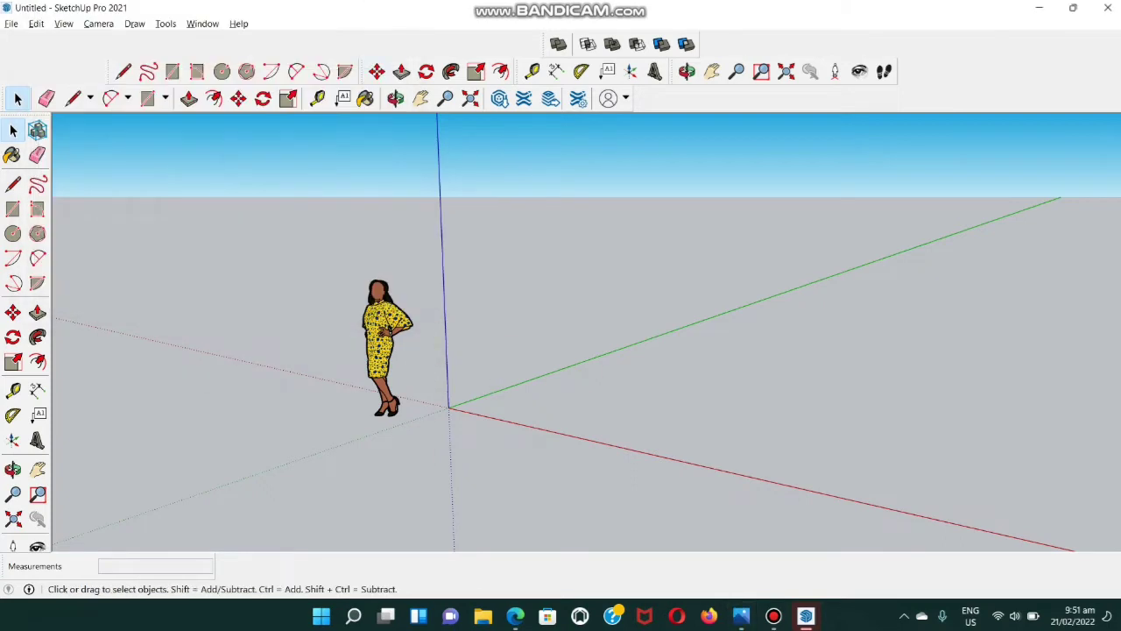
- Demonstrate the Pan and Orbit tools by shifting the view and orbiting to look down on the axes
key("h")
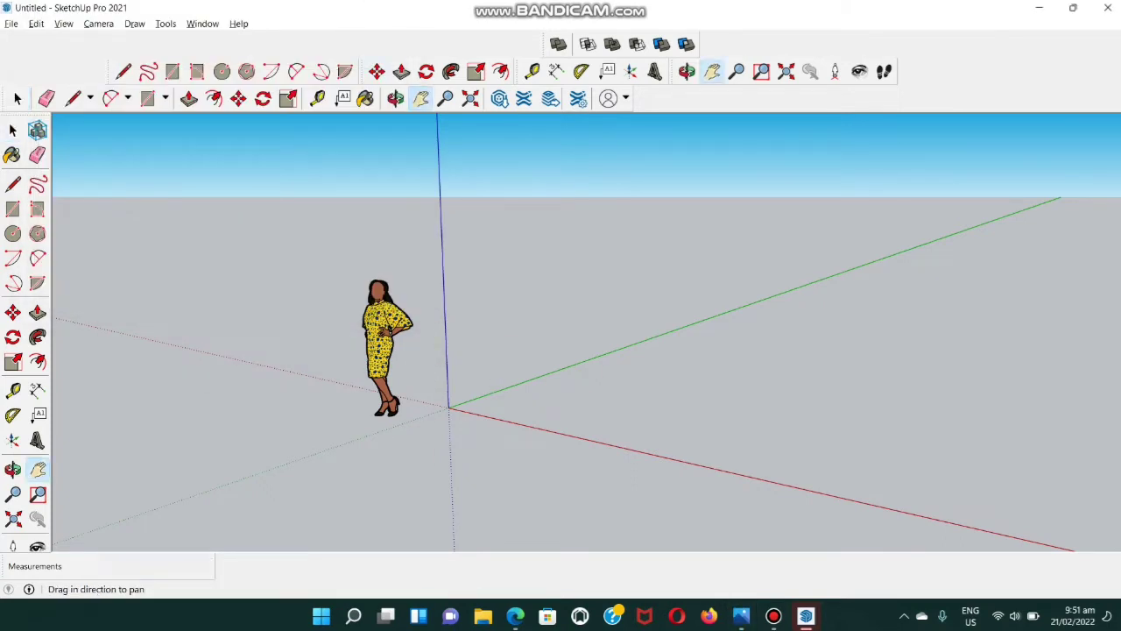
mouse_move(613, 403)
left_mouse_down()
mouse_move(210, 357)
mouse_move(635, 395)
mouse_move(203, 355)
mouse_move(471, 469)
mouse_move(410, 259)
mouse_move(425, 389)
mouse_move(384, 455)
left_mouse_up()
left_click_drag(397, 401, 397, 327)
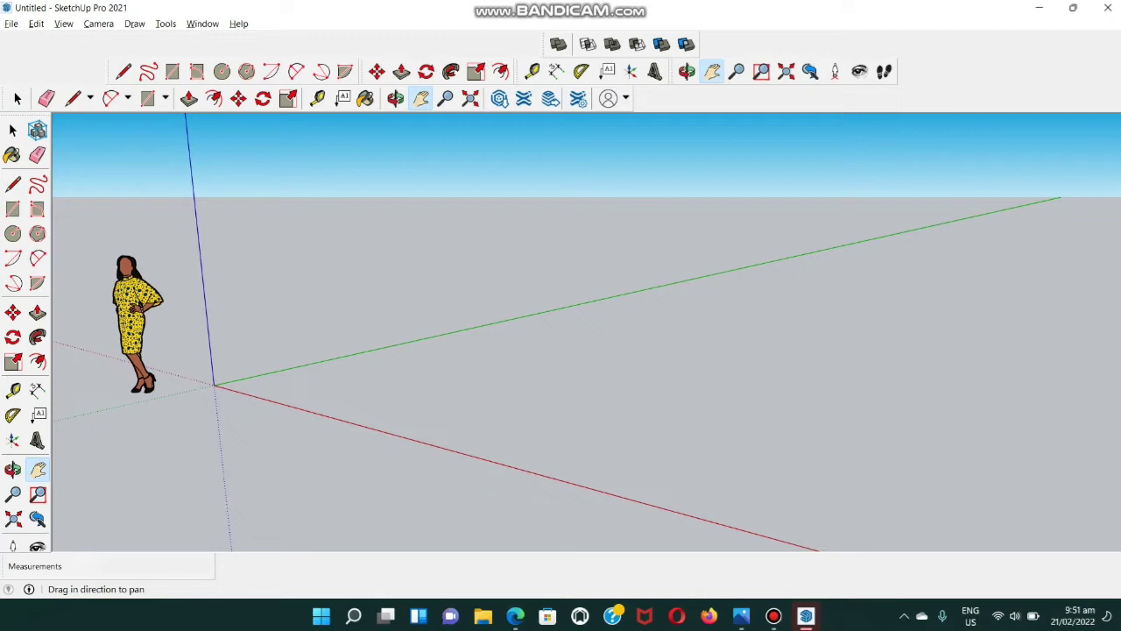
key("l")
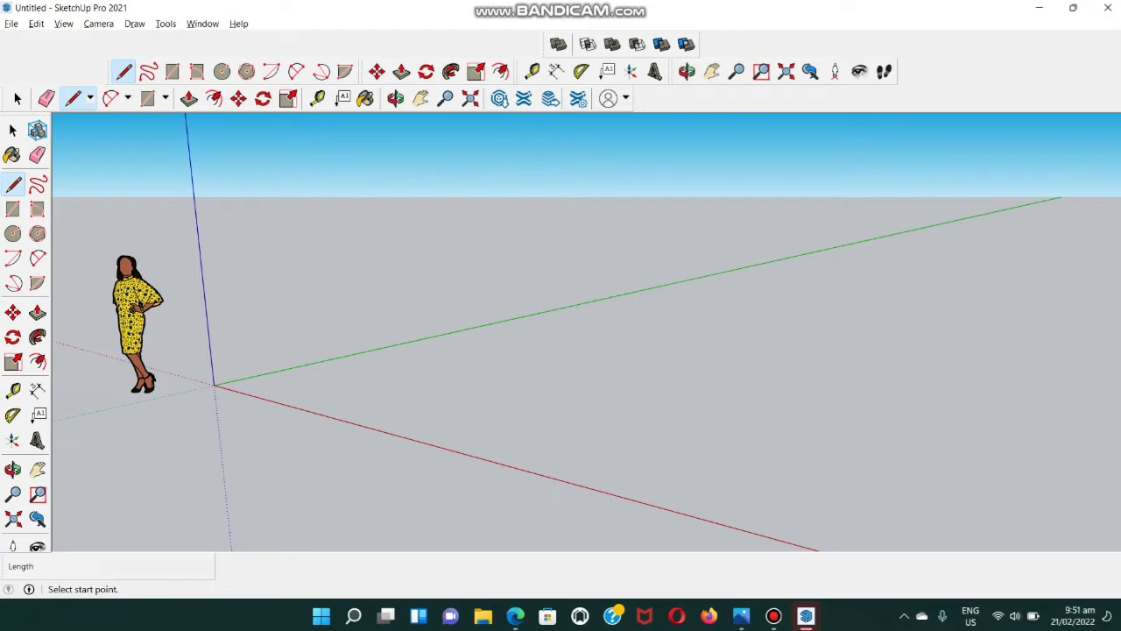
key("o")
key("l")
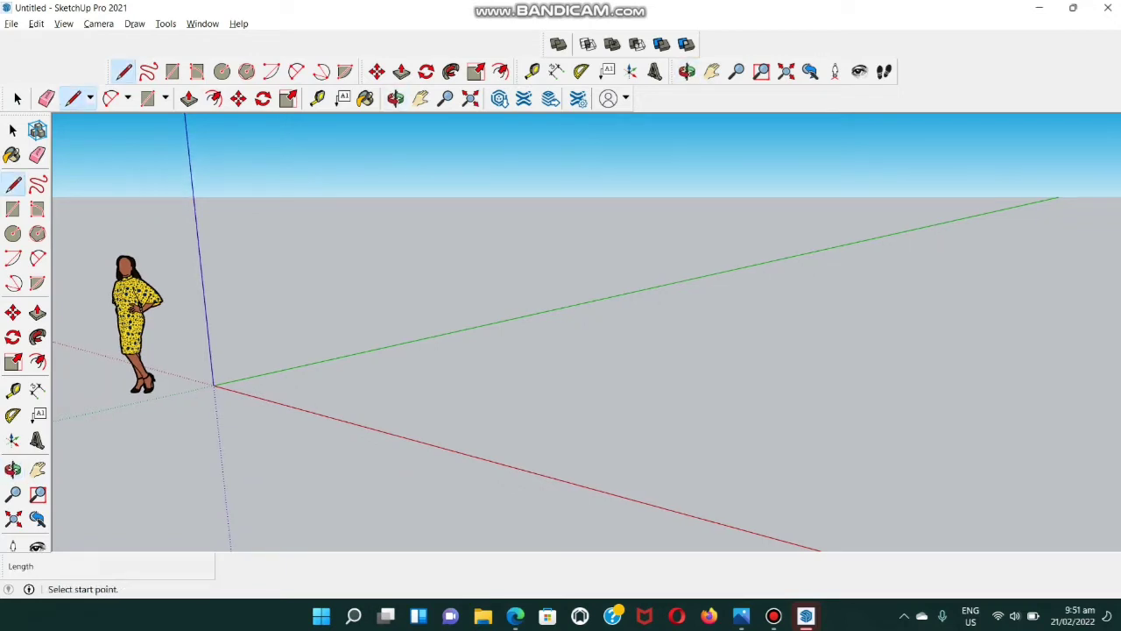
key("o")
middle_click_drag(587, 333, 645, 325)
left_click_drag(420, 339, 477, 378)
middle_click_drag(477, 379, 950, 363)
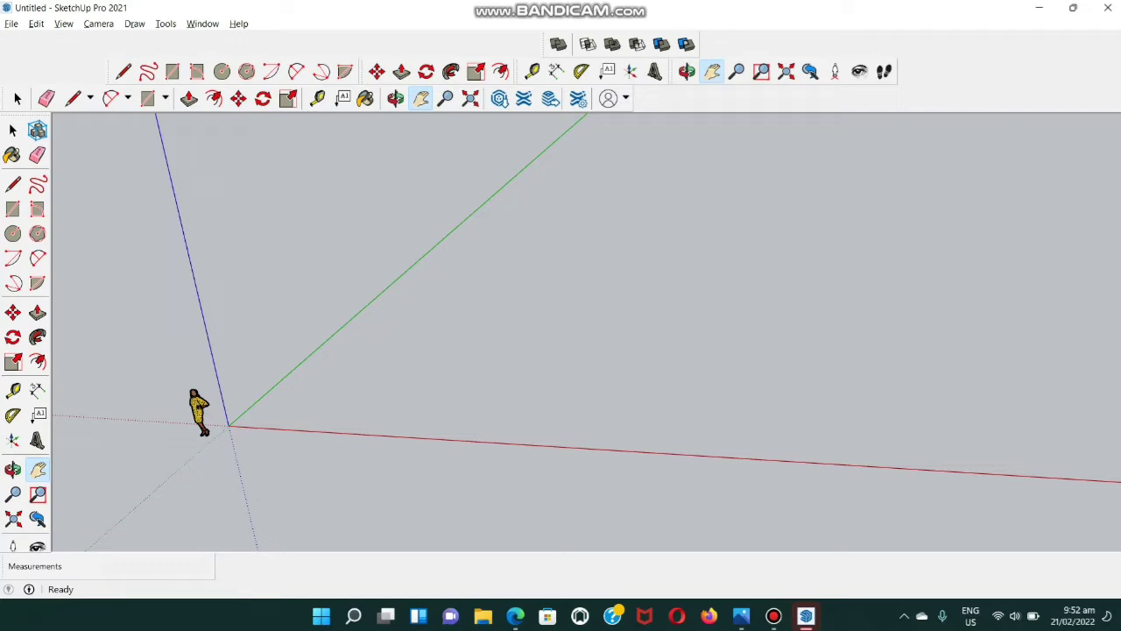
- Check the basic commands image for the Line tool and draw a 10 m line parallel to the green axis
key("alt+Tab")
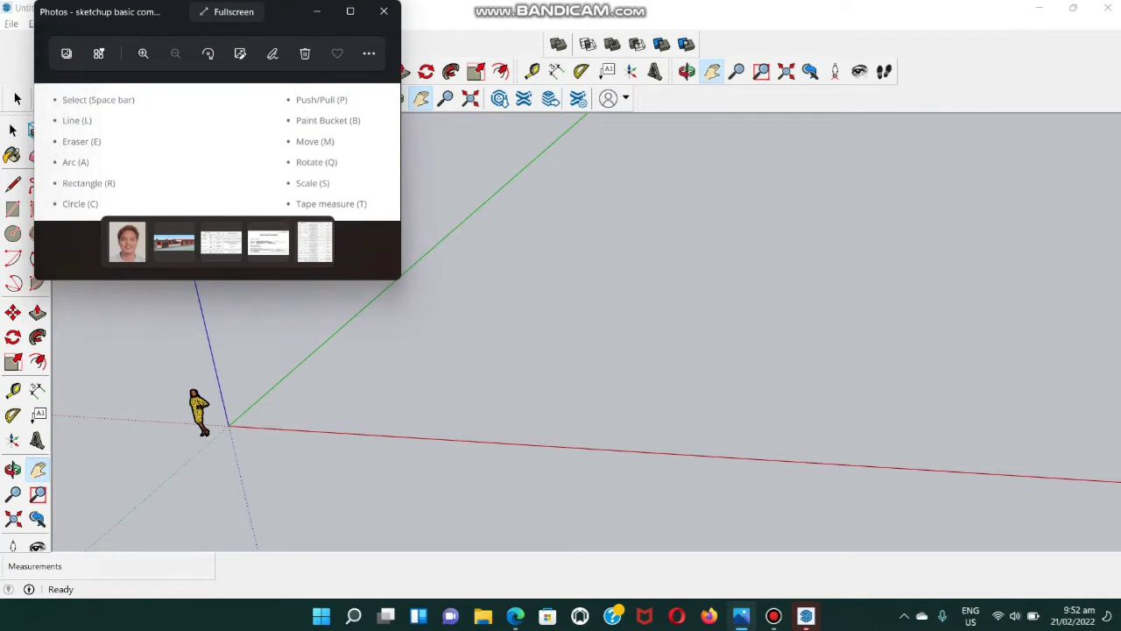
left_click(316, 11)
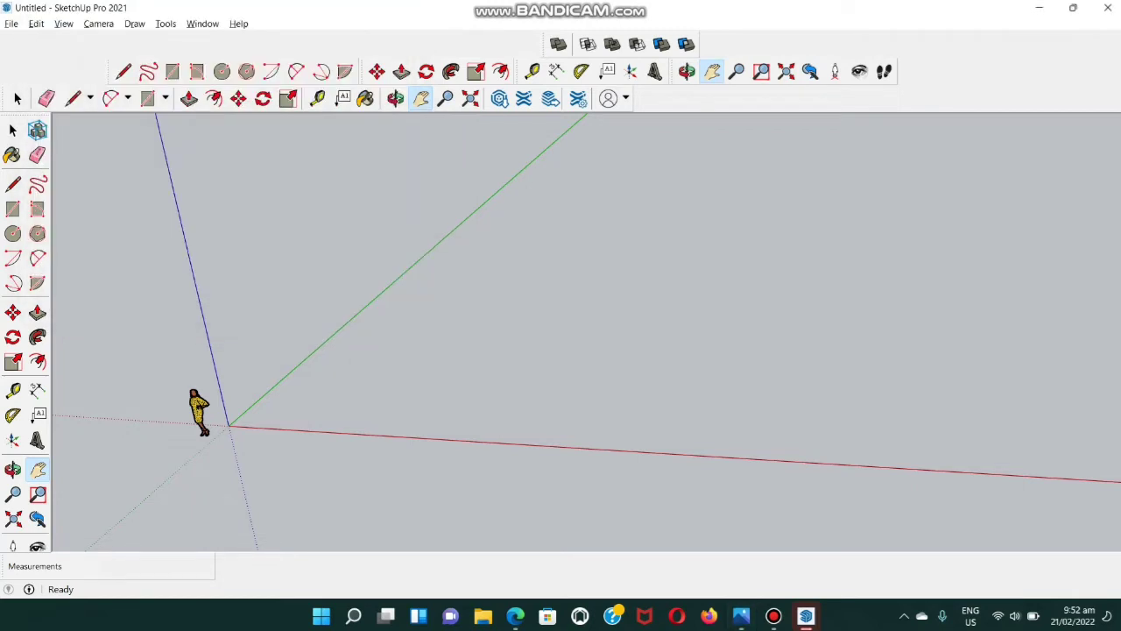
key("l")
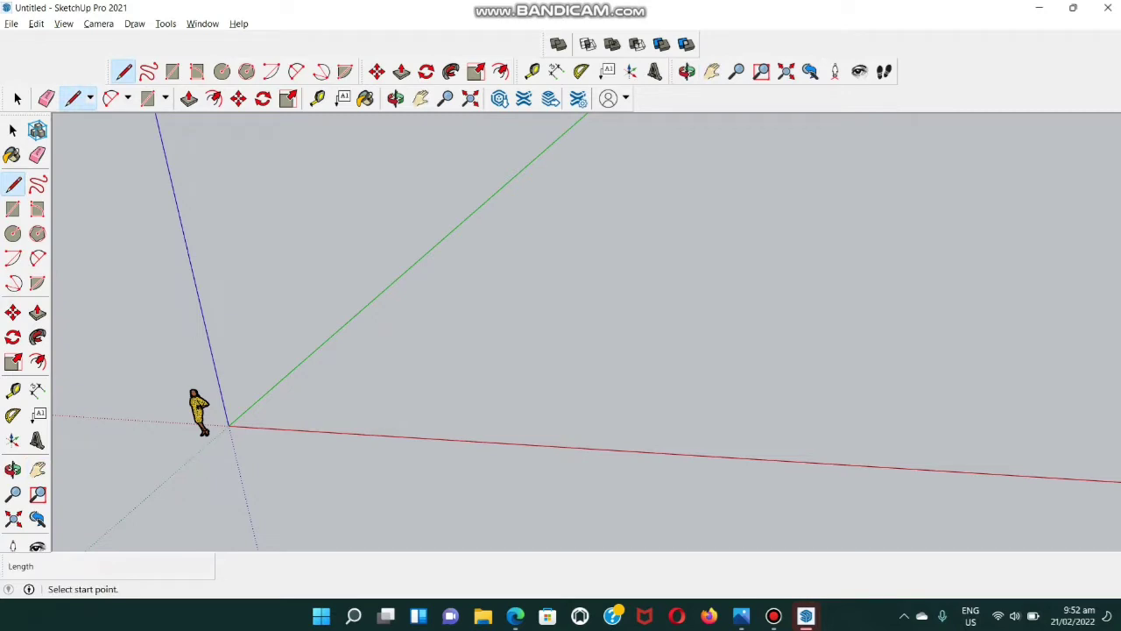
key("h")
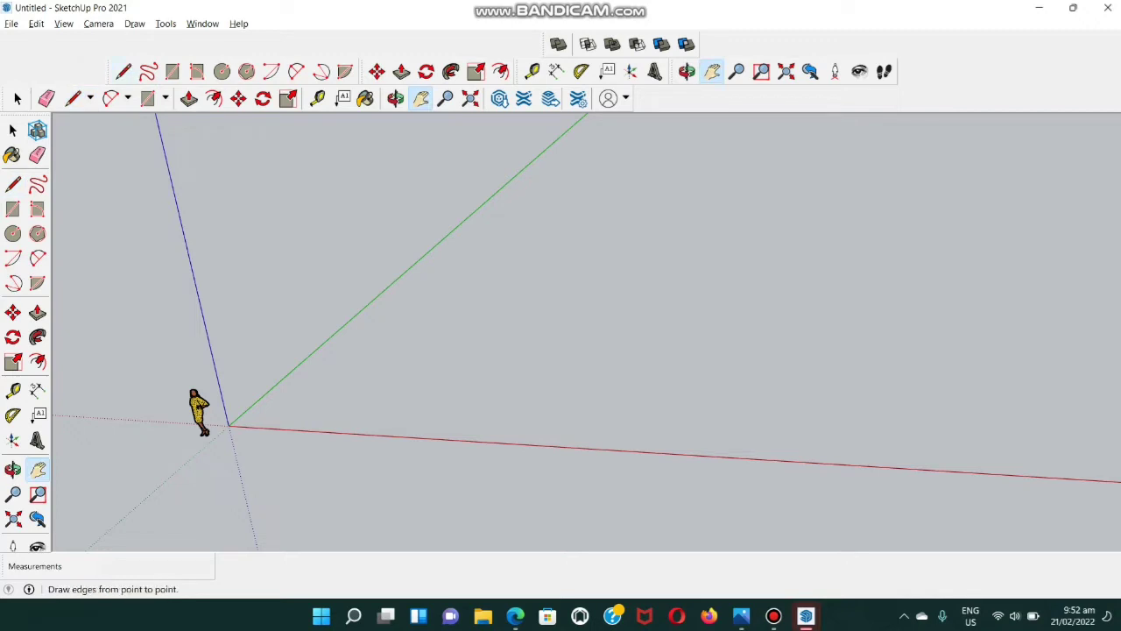
left_click(123, 72)
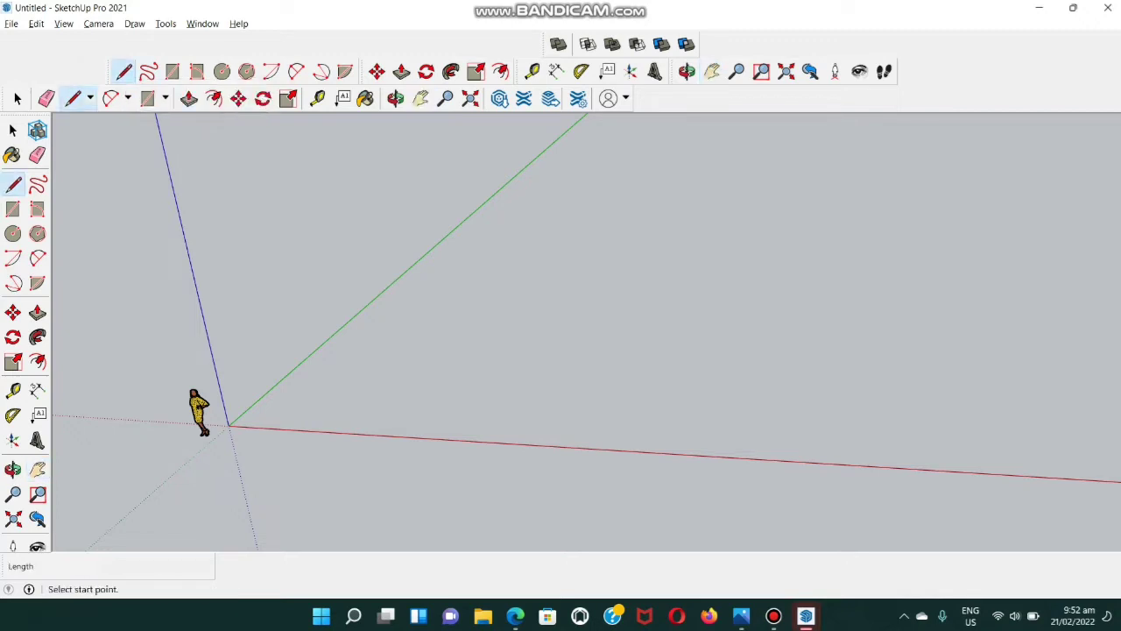
left_click(623, 215)
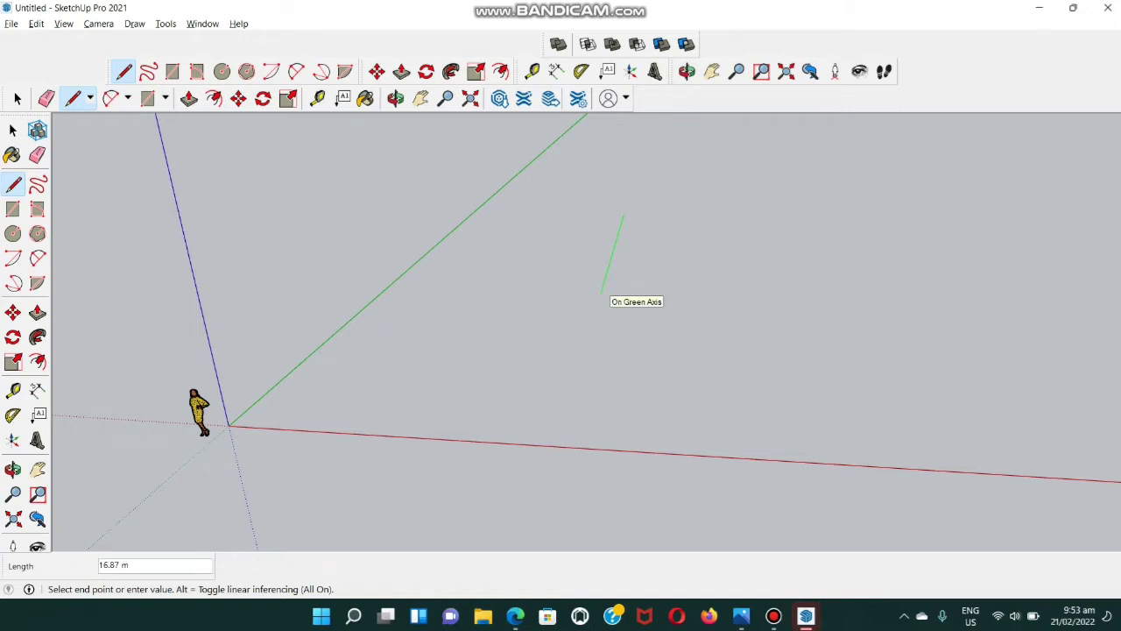
type("10")
key("Return")
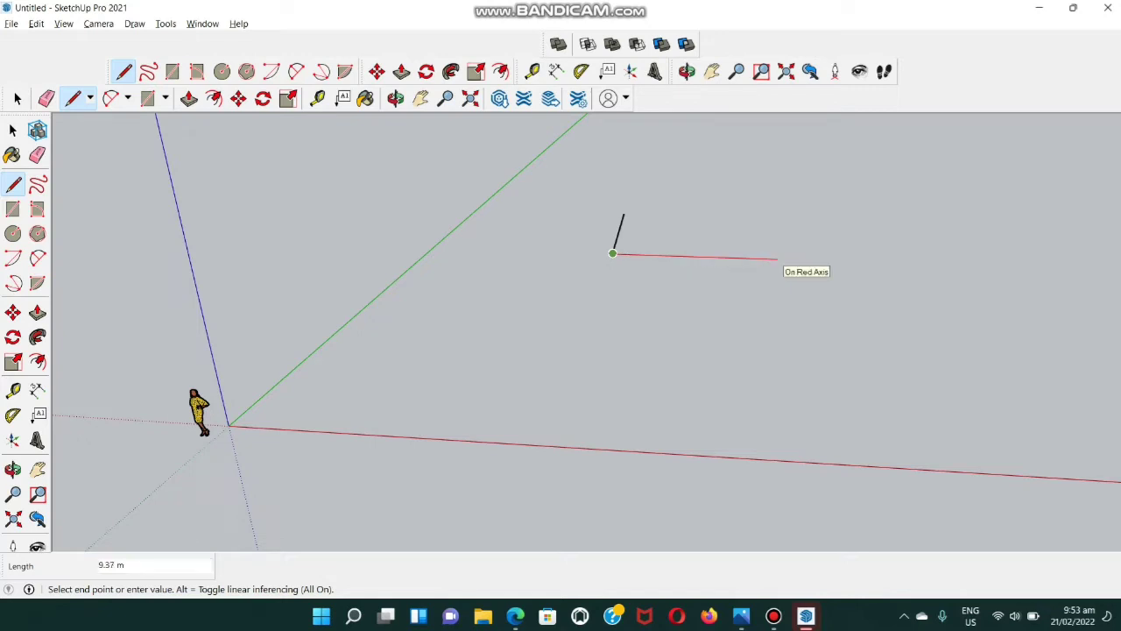
- Complete the square with 10 m lines along the red and green axes and a closing line to the start point
type("10")
key("Return")
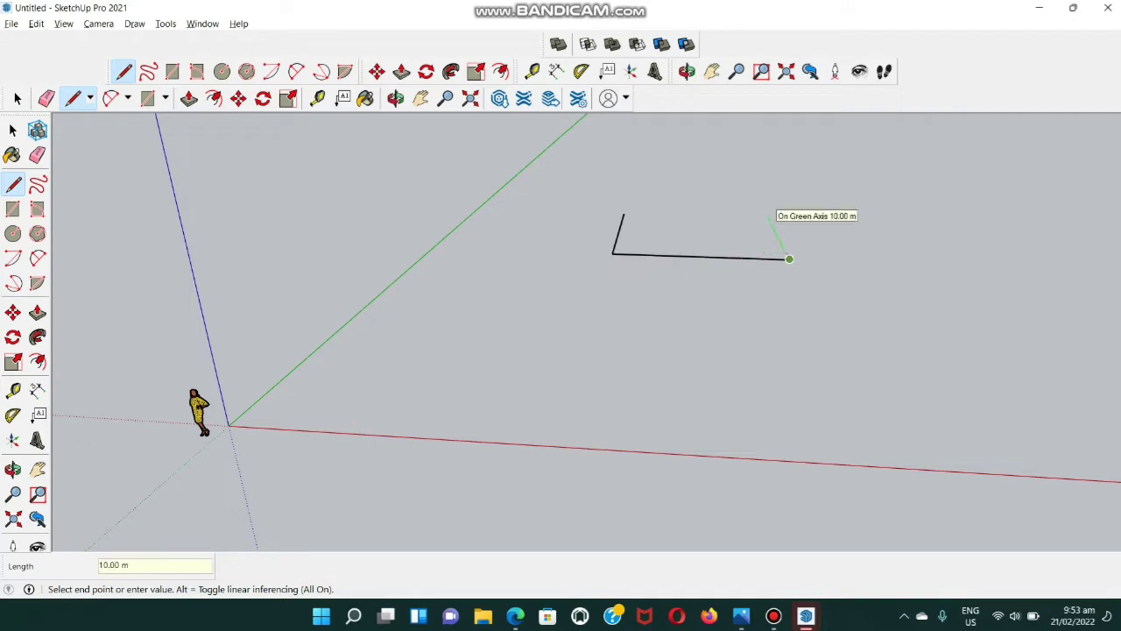
type("10")
key("Return")
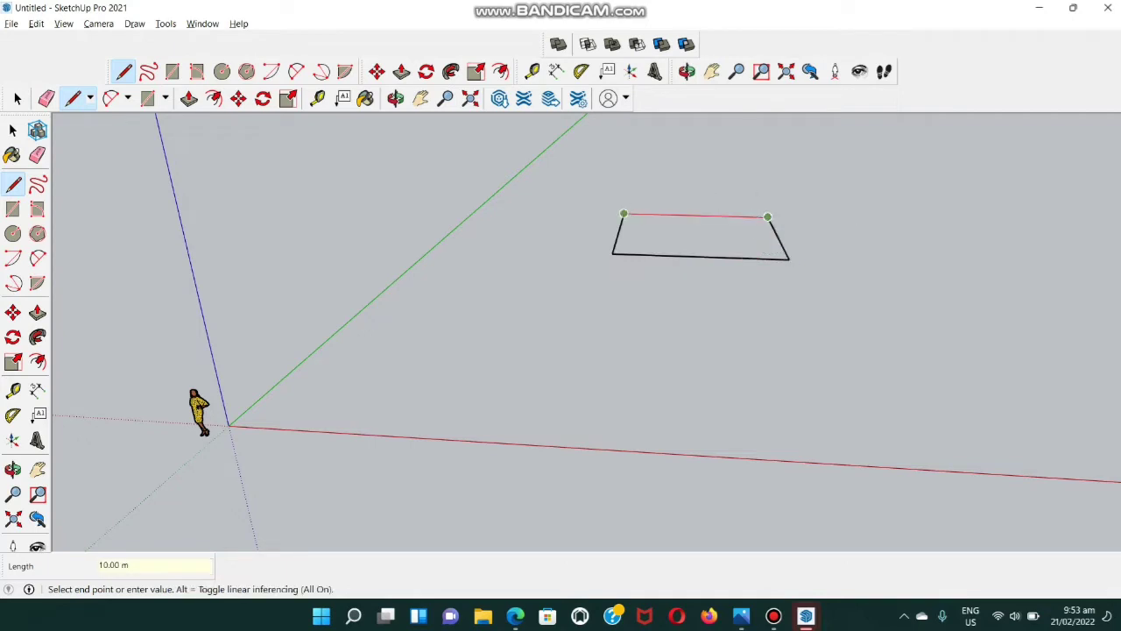
left_click(624, 213)
middle_click_drag(623, 214, 245, 285)
middle_click_drag(662, 140, 272, 338)
key("l")
key("l")
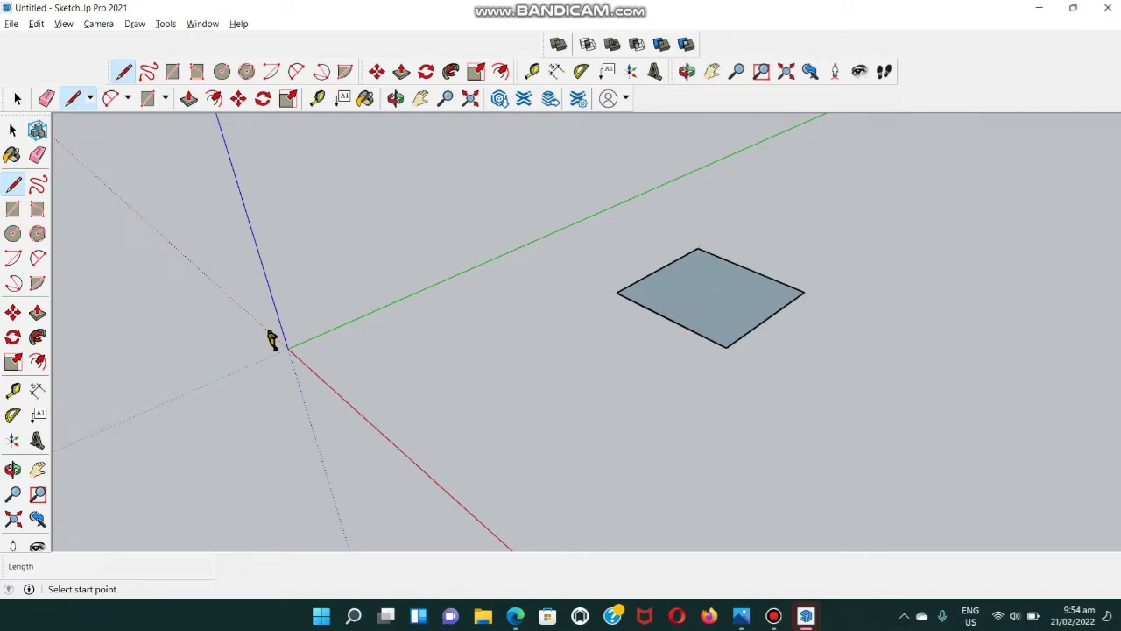
- Draw an about 11.18 m line along the red axis from the square's edge, continuing with two freehand lines that cross it to form a triangle
key("alt+Tab")
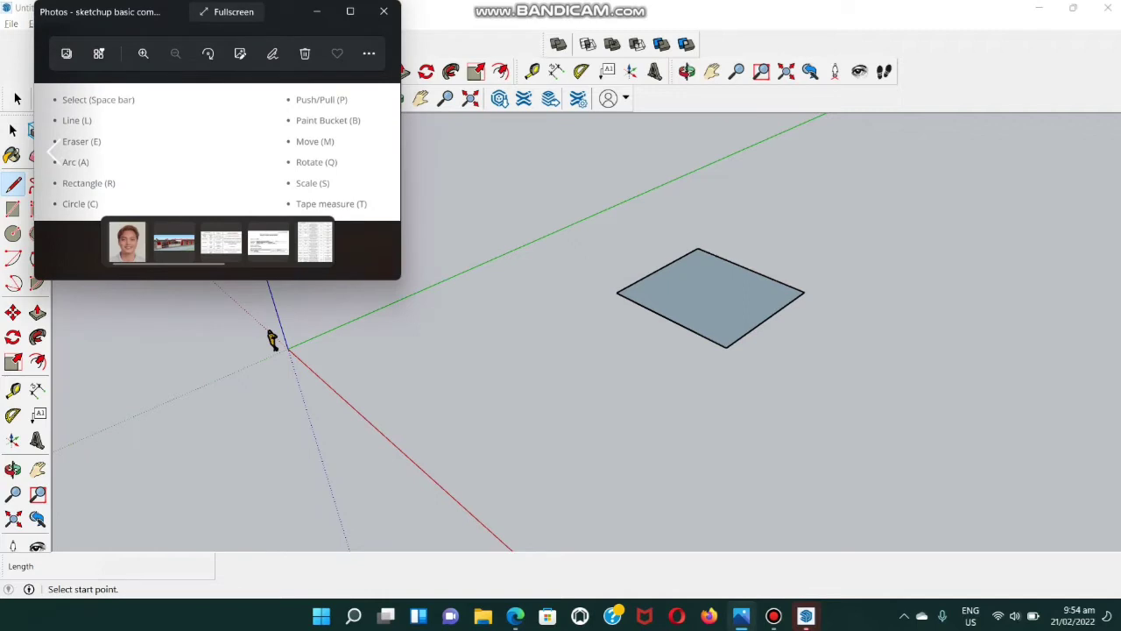
left_click(702, 326)
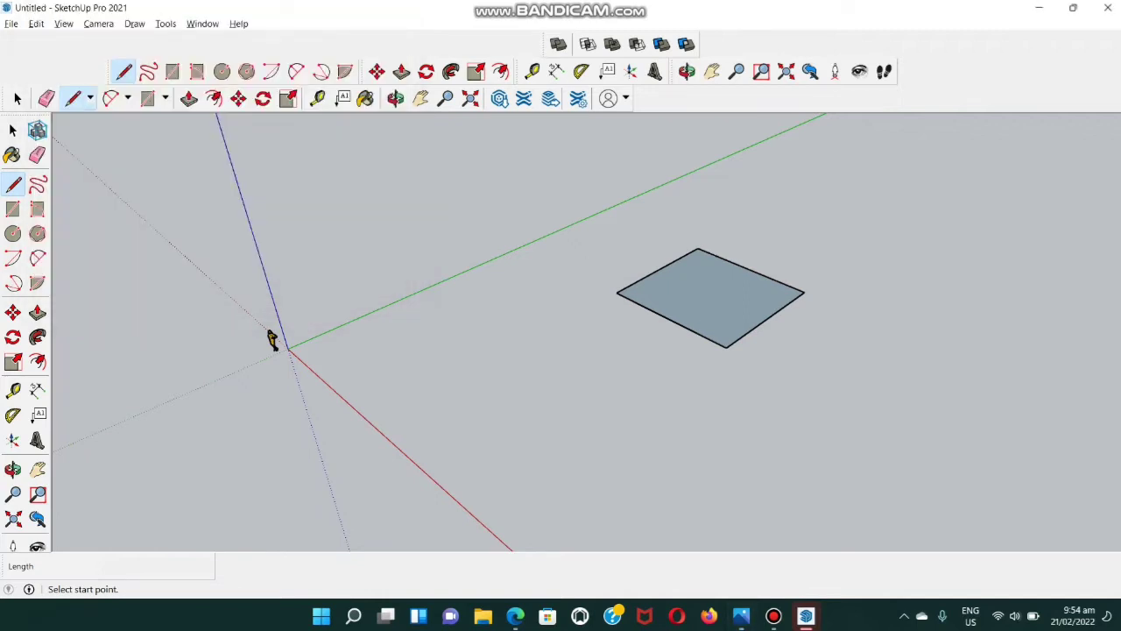
scroll(744, 377, "up", 5)
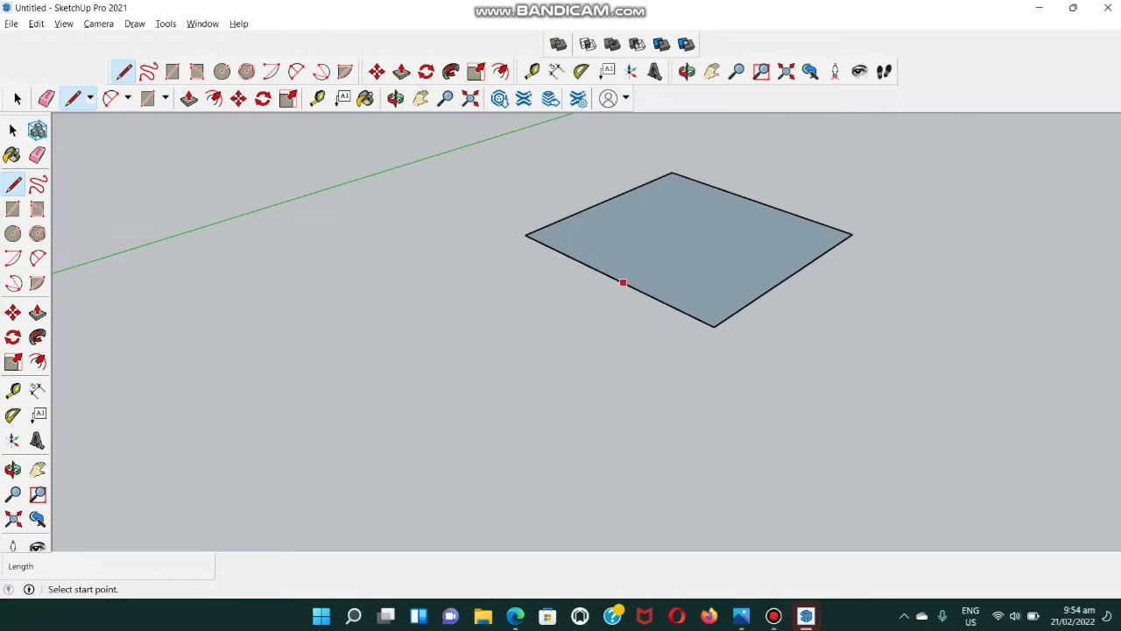
left_click(623, 282)
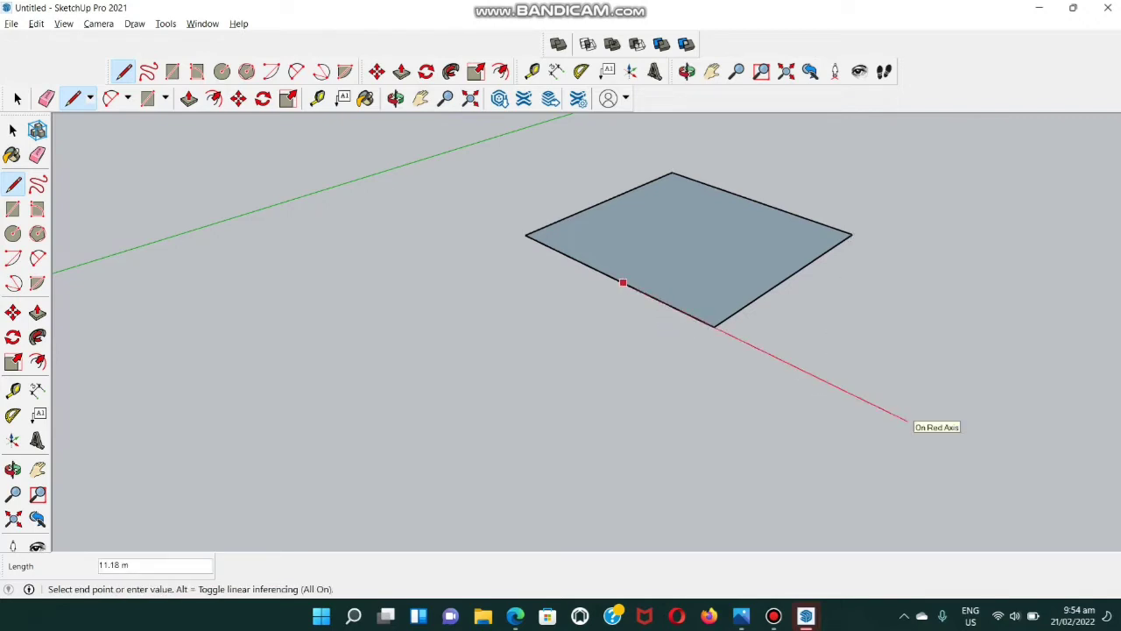
left_click(908, 421)
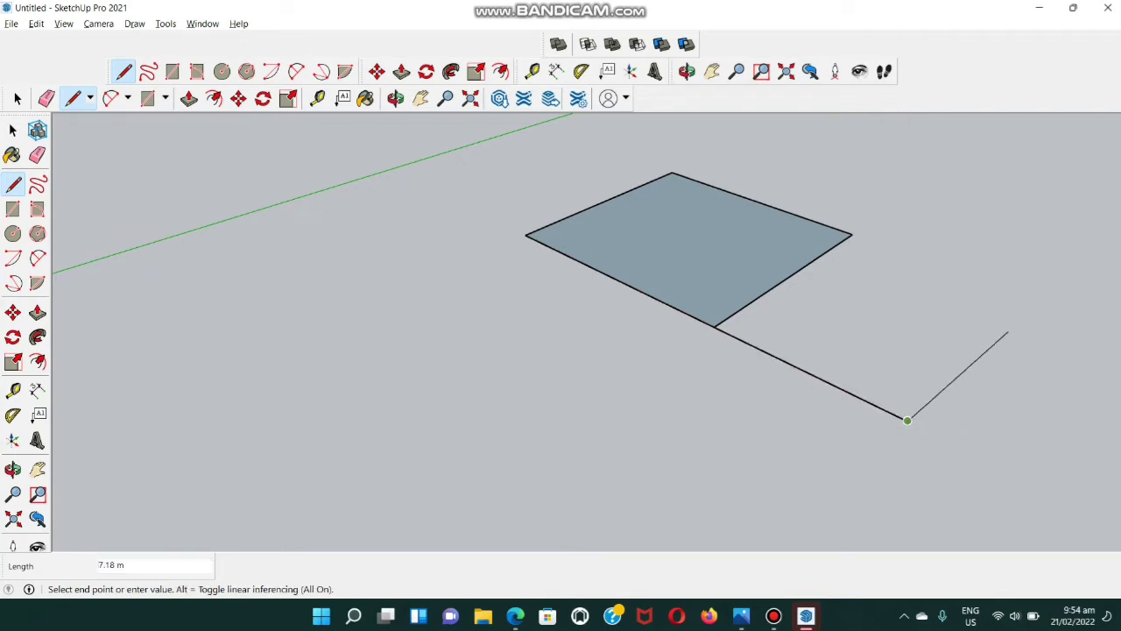
left_click(975, 348)
left_click(809, 375)
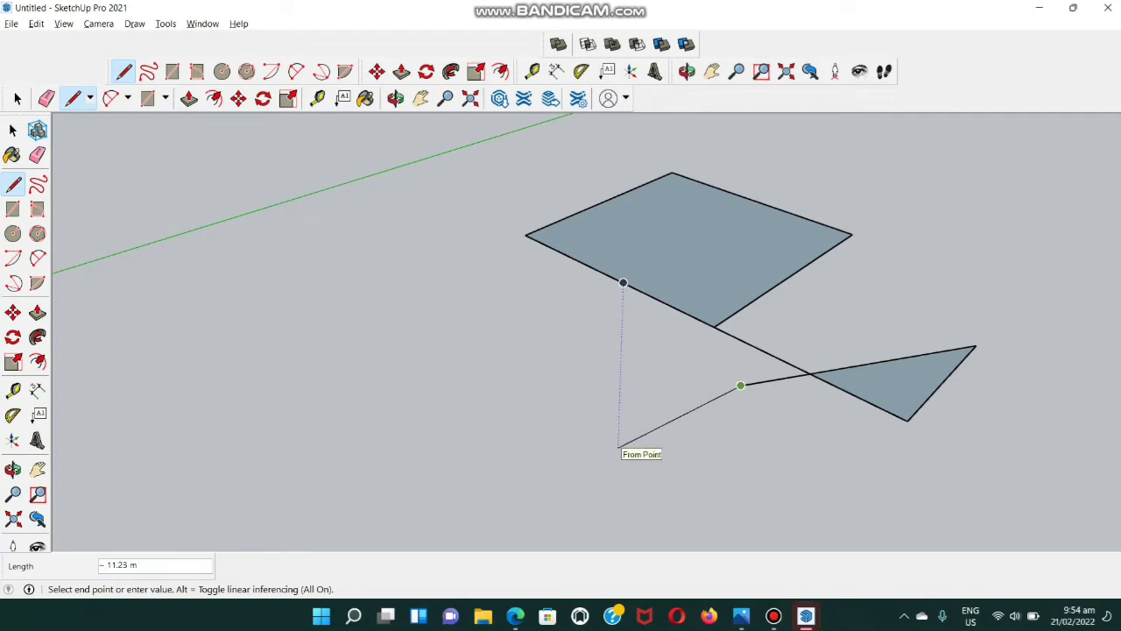
key("space")
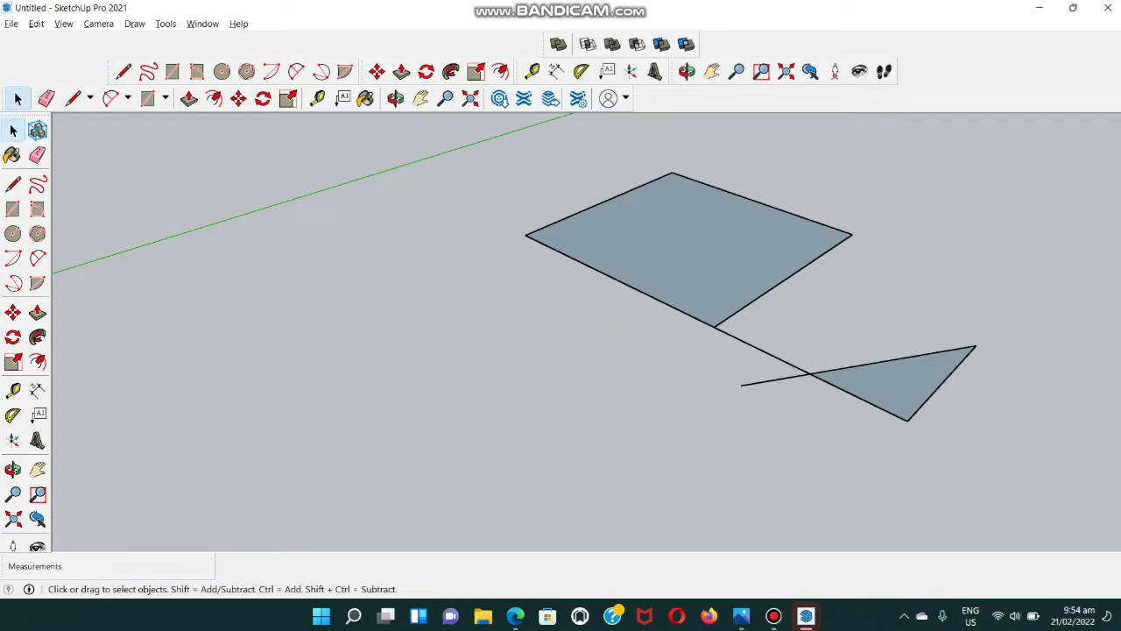
- Check the basic commands image for the Eraser tool and erase the line's overhang beyond the triangle and the segment joining it to the square
key("alt+Tab")
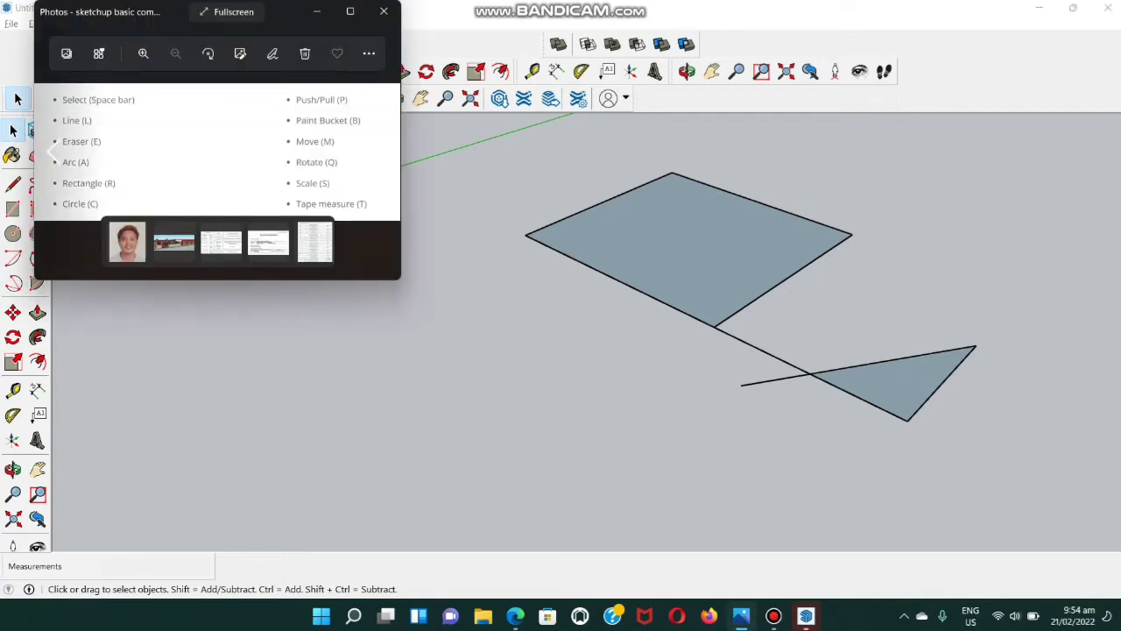
key("alt+Tab")
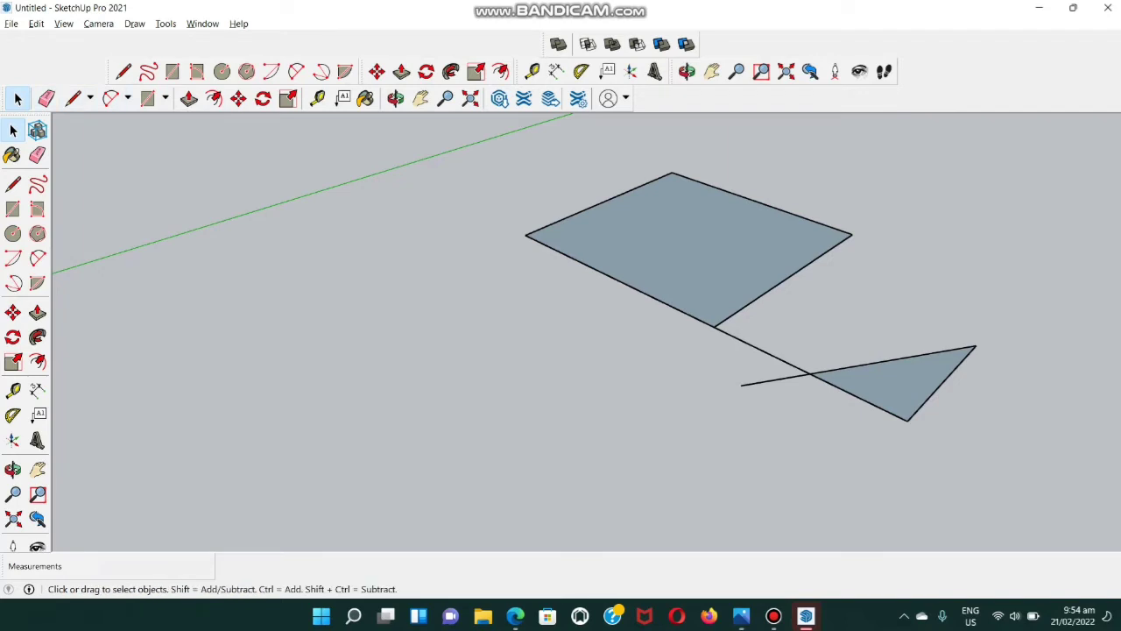
key("e")
left_click(775, 380)
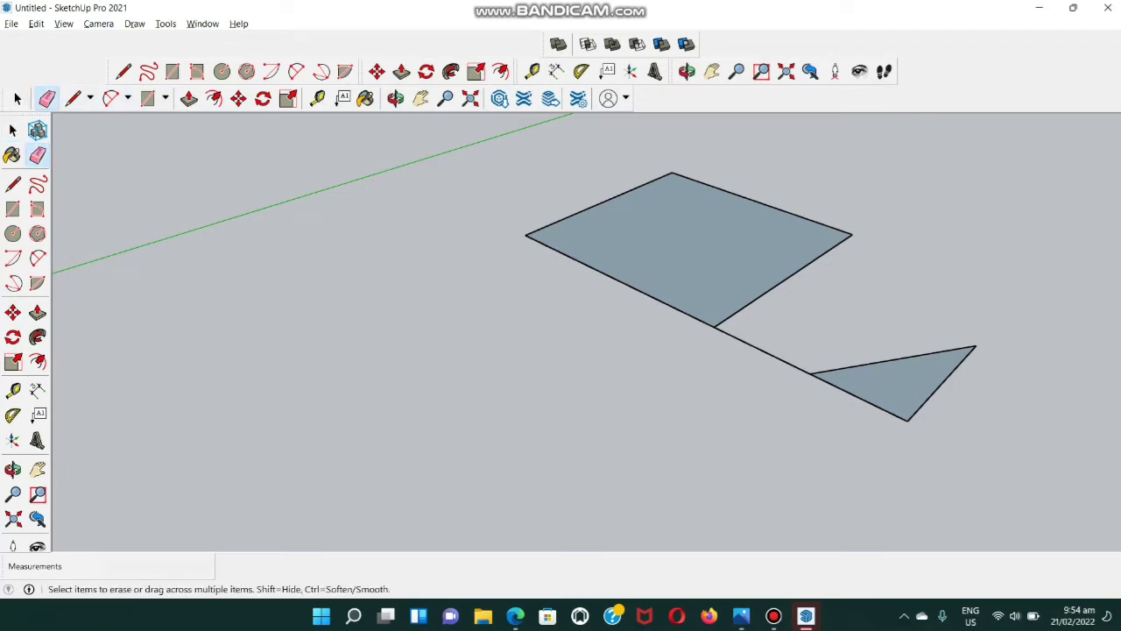
left_click(762, 350)
- Check the basic commands image for the Arc tool and draw an arc between the ends of the triangle's longest edge, bulging inward about 0.77 m
key("alt+Tab")
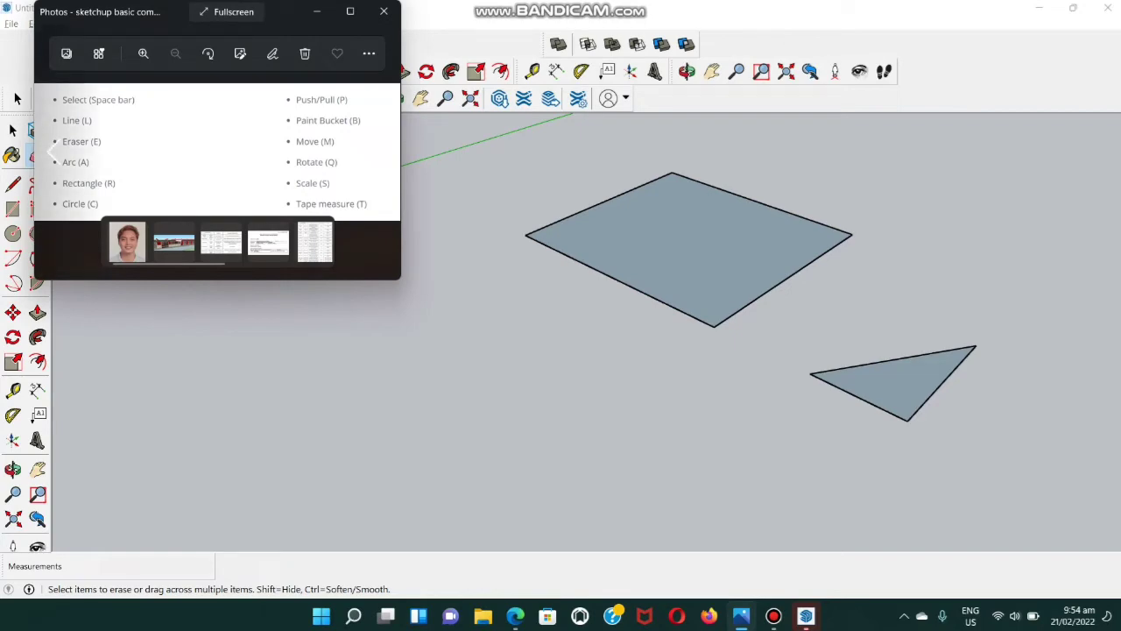
key("alt+Tab")
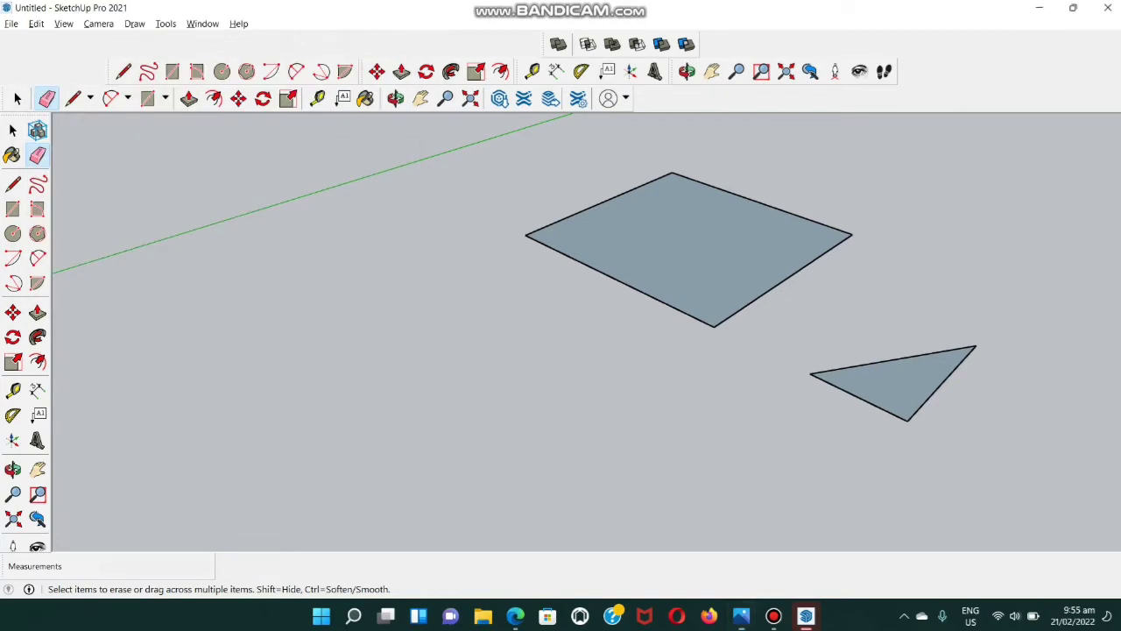
key("a")
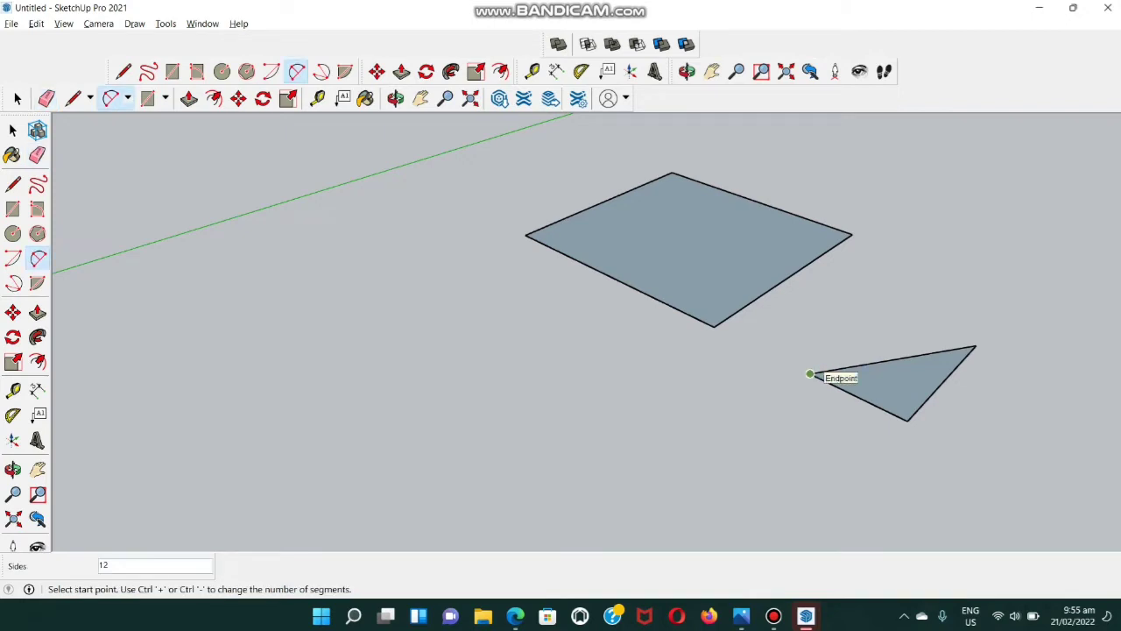
left_click(811, 374)
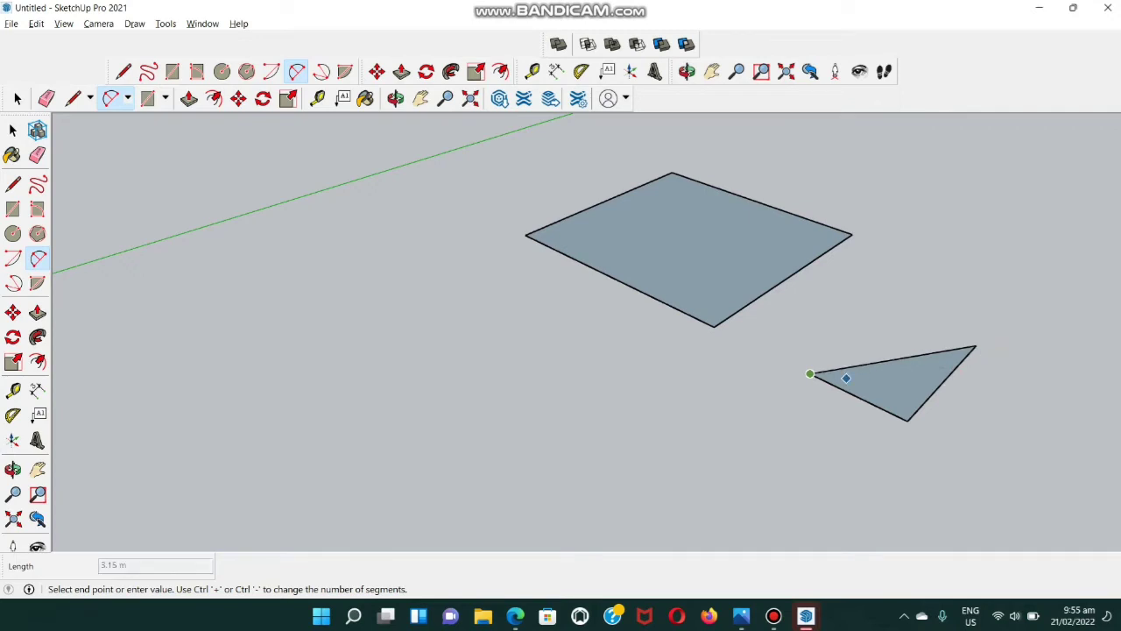
left_click(977, 345)
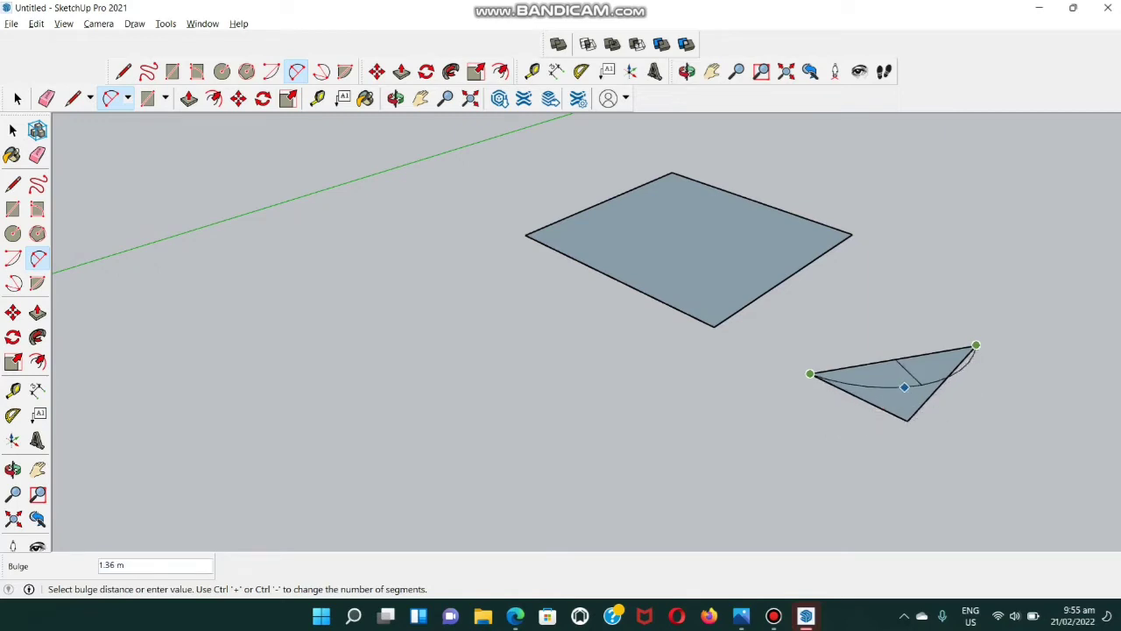
left_click(897, 375)
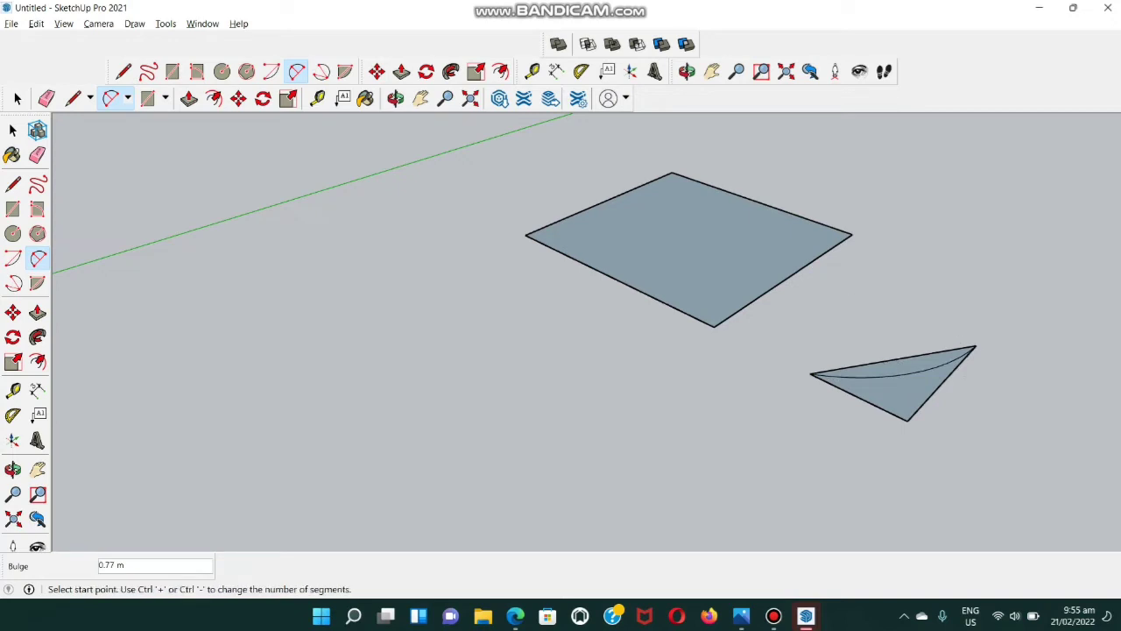
middle_click_drag(507, 295, 684, 311)
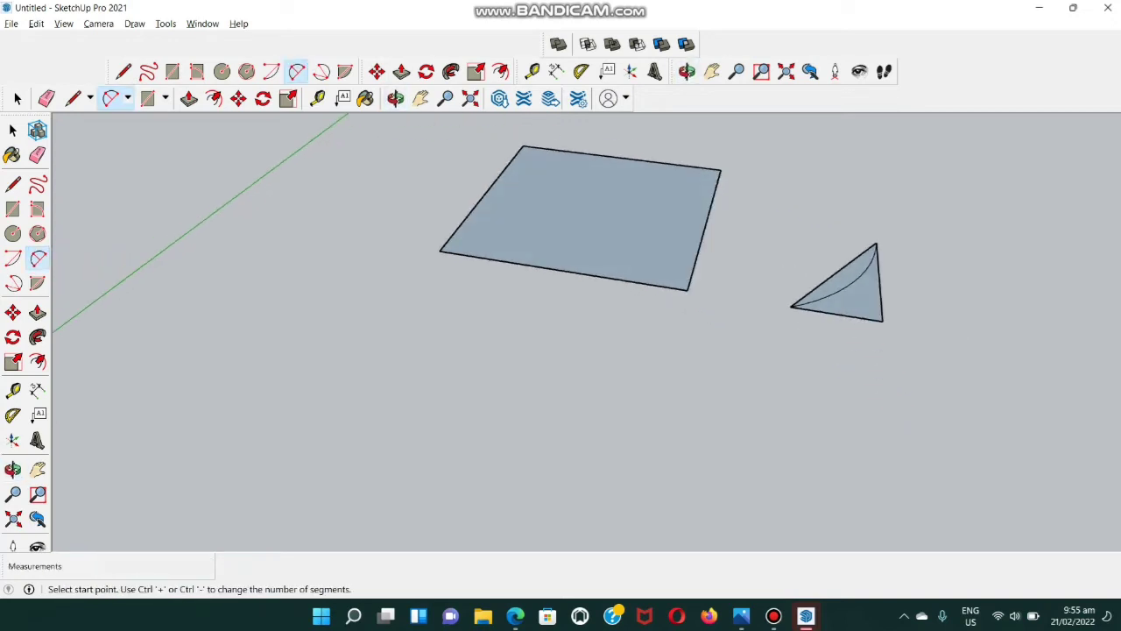
middle_click_drag(840, 368, 656, 123)
- Check the basic commands image for the Rectangle tool and draw a flat rectangle about 5.61 m by 3.97 m beside the square
key("alt+Tab")
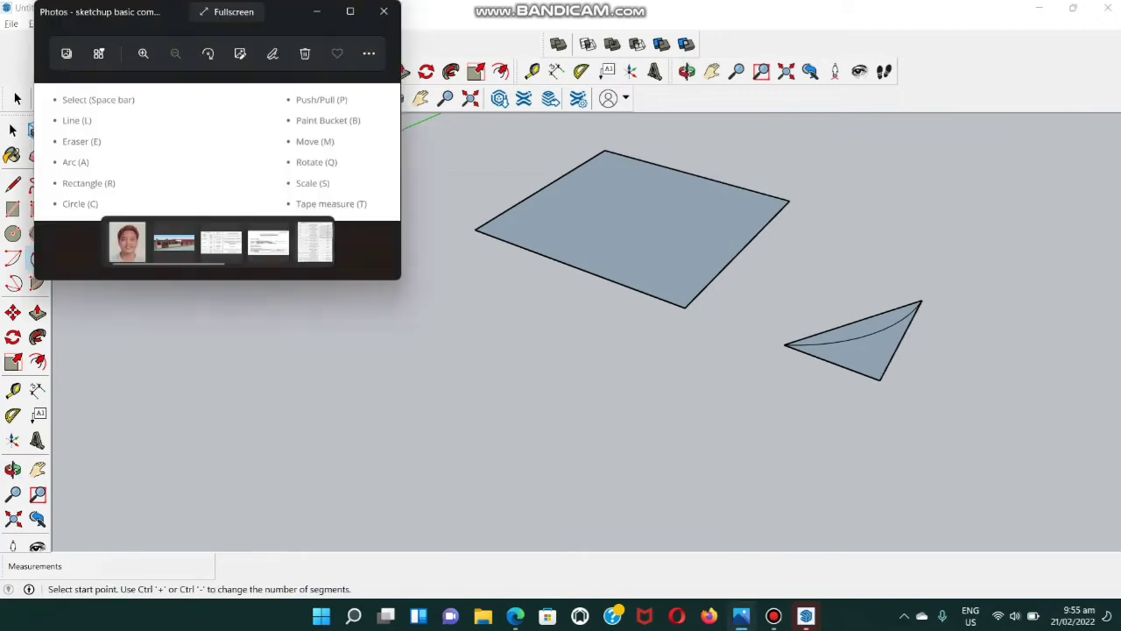
key("alt+Tab")
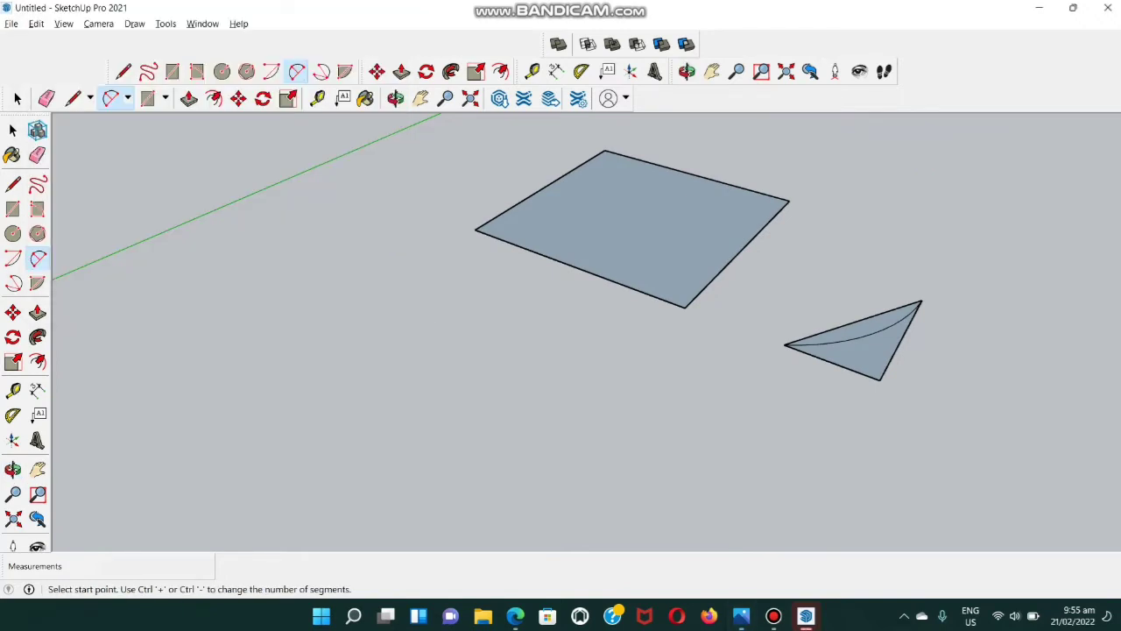
key("r")
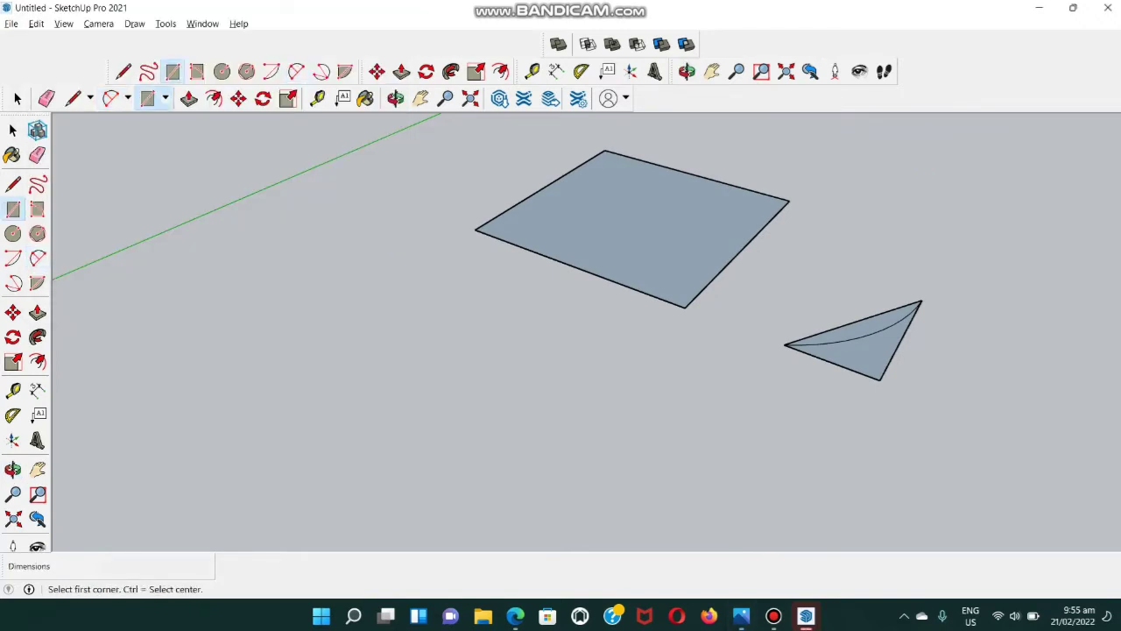
left_click(348, 351)
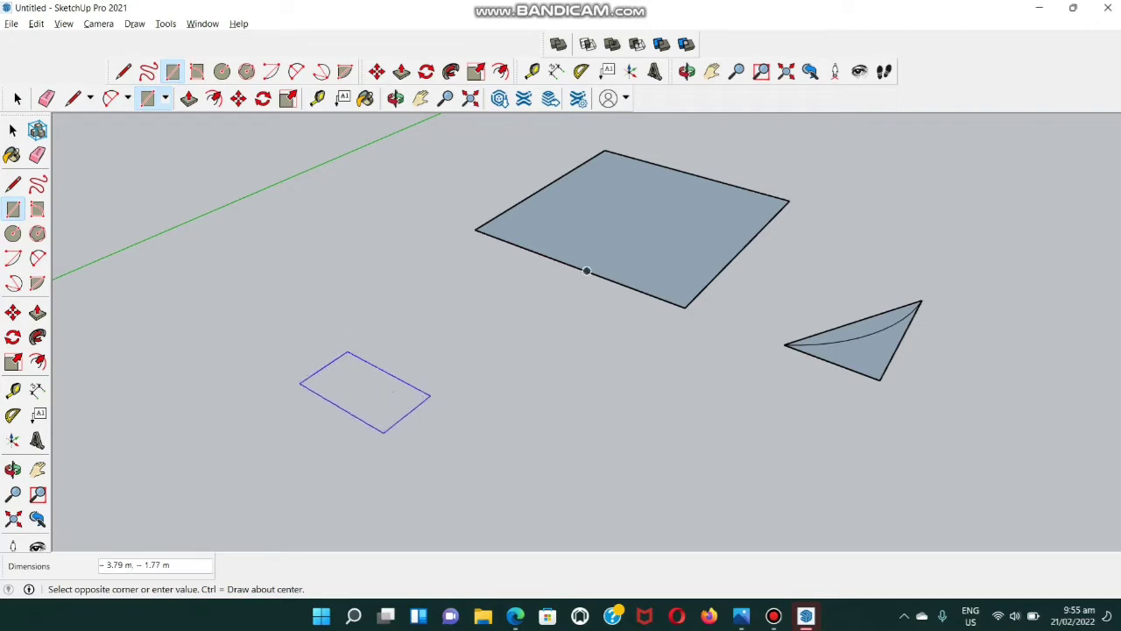
middle_click_drag(585, 270, 607, 256)
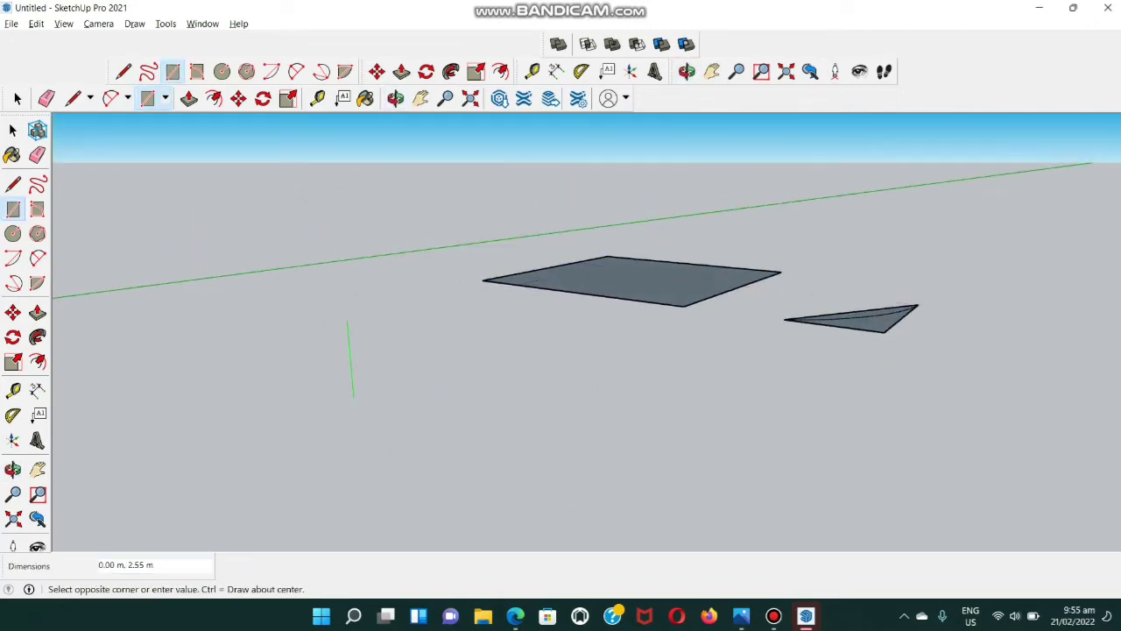
scroll(382, 441, "down", 2)
middle_click_drag(380, 443, 411, 508)
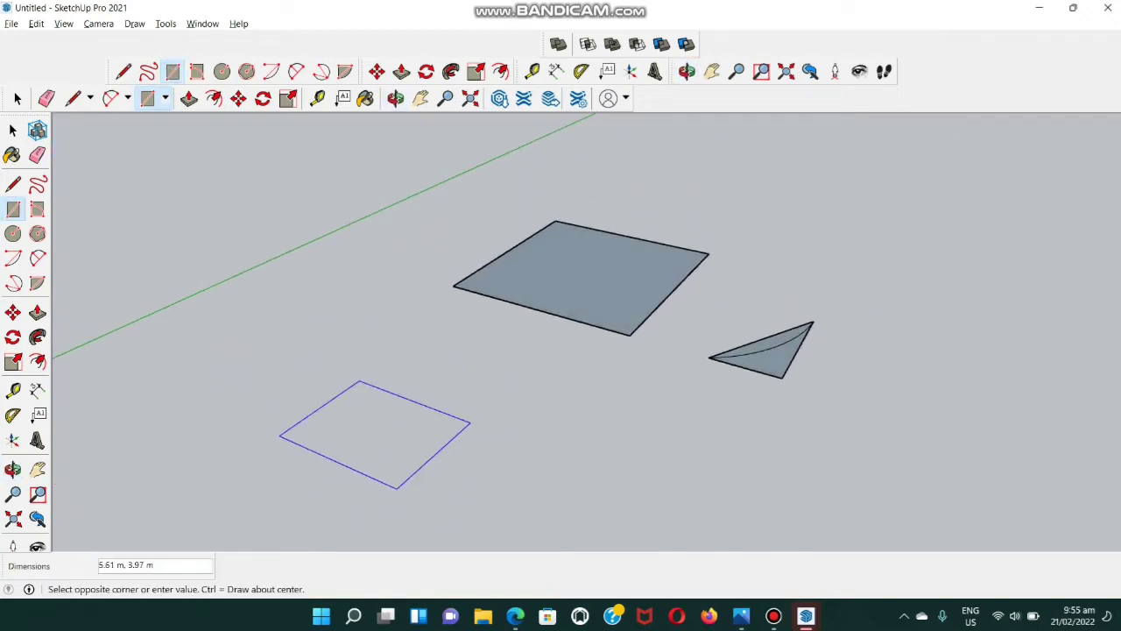
left_click(397, 487)
- Check the basic commands image for the Circle tool and draw a circle of 5 m radius on the ground beside the rectangle
key("alt+Tab")
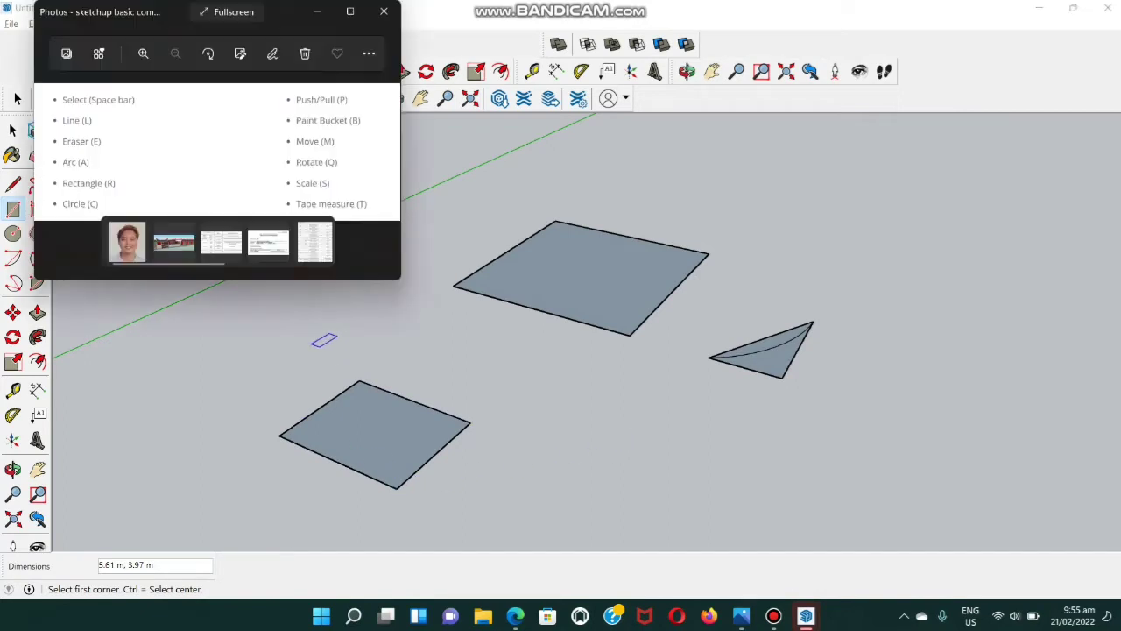
key("alt+Tab")
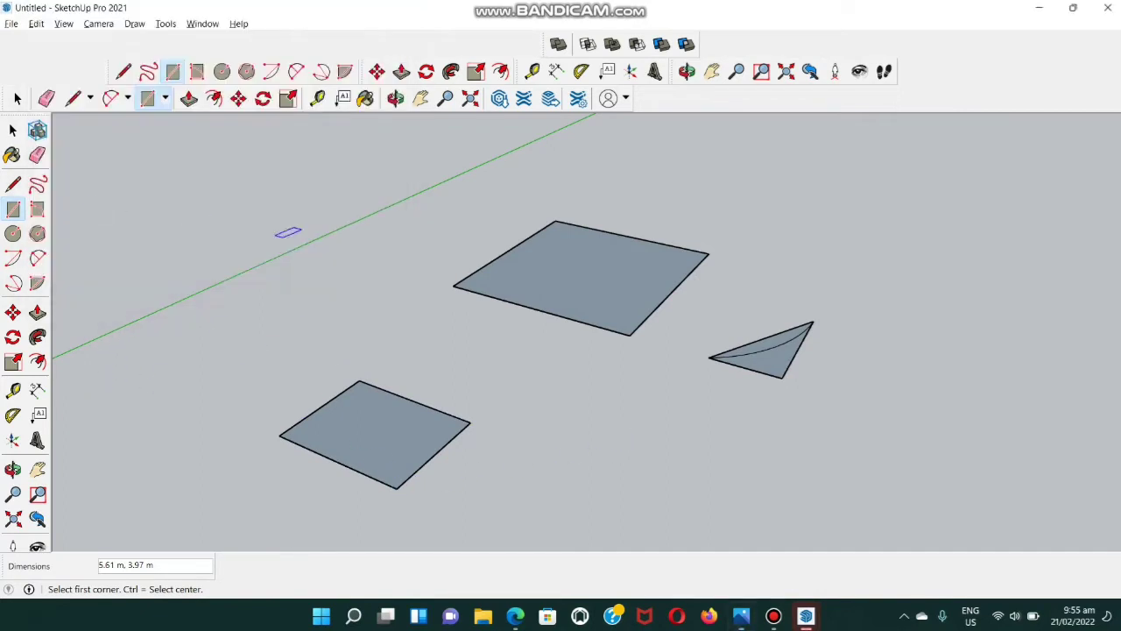
key("c")
left_click(648, 479)
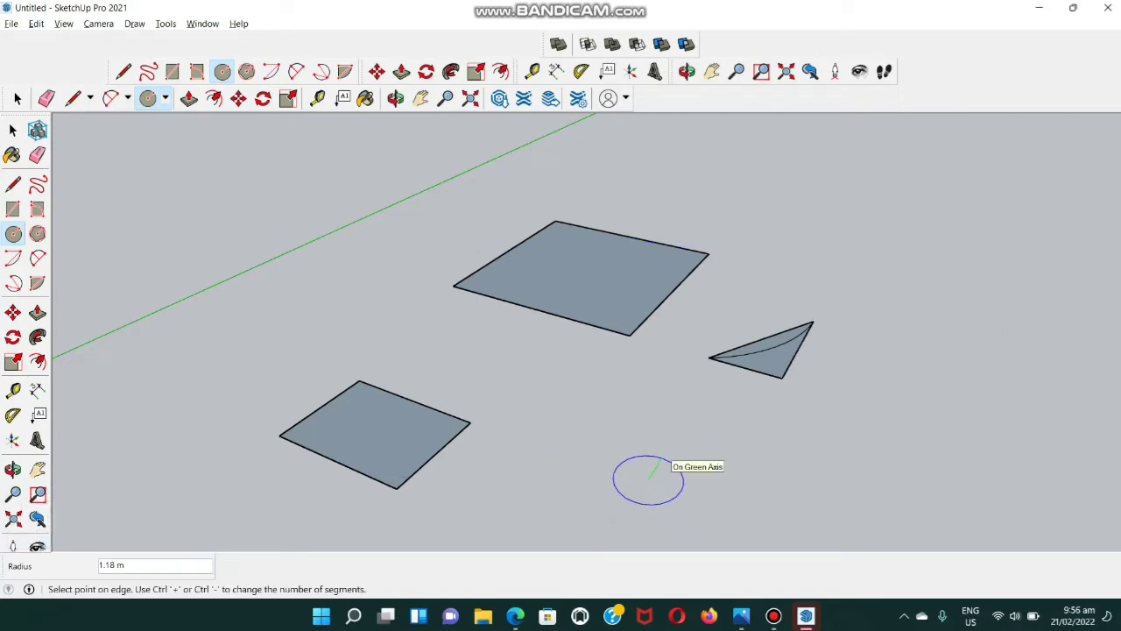
key("Return")
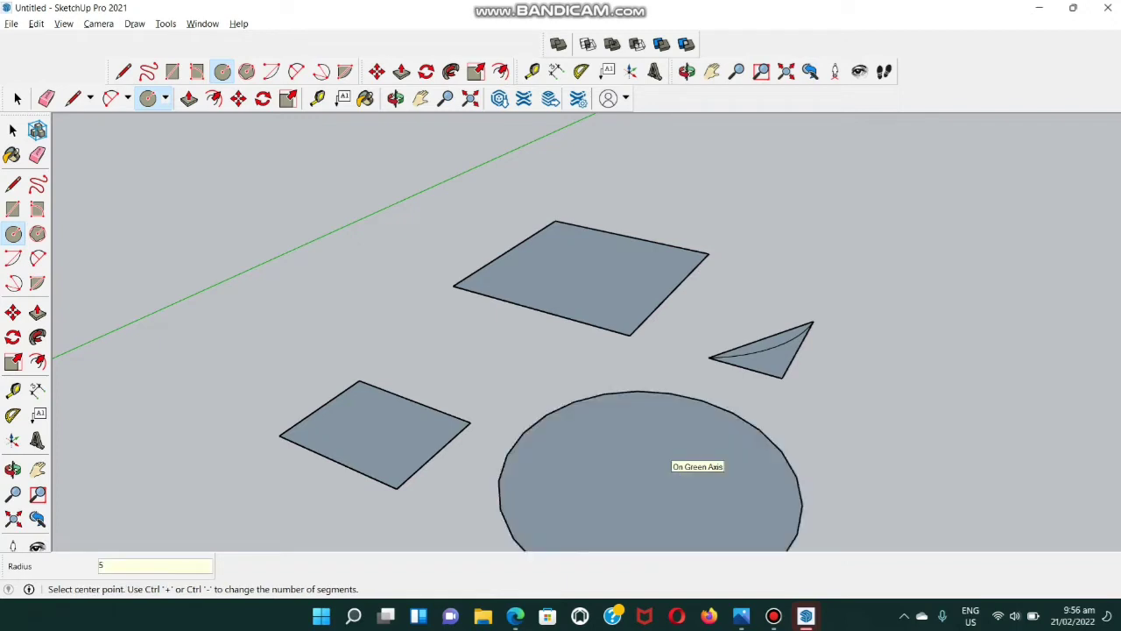
scroll(613, 462, "down", 1)
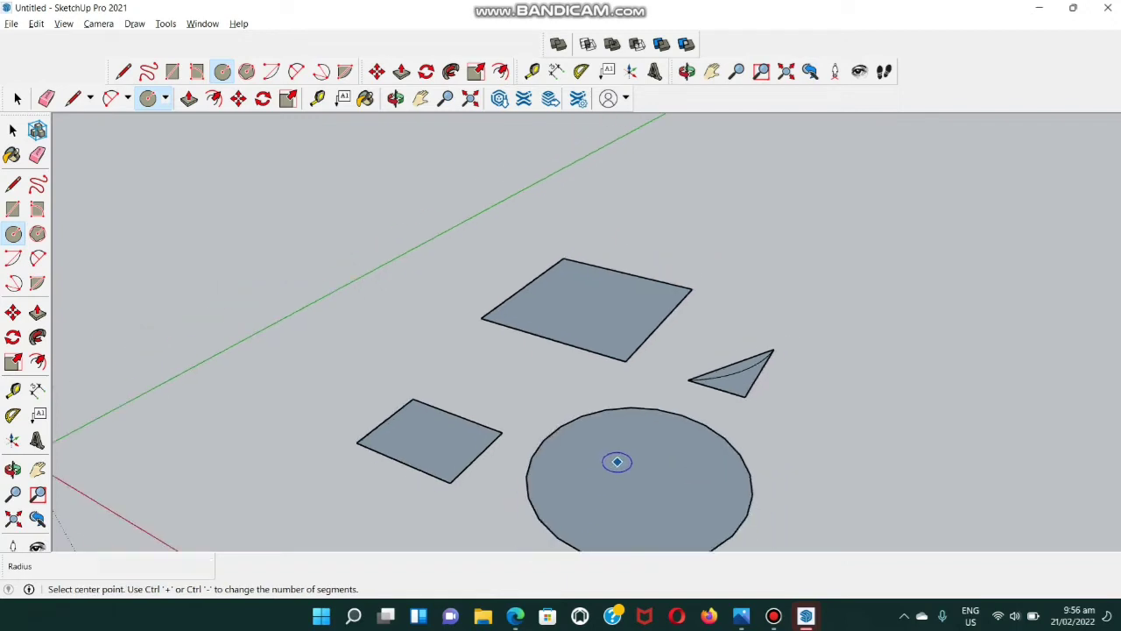
scroll(617, 462, "down", 3)
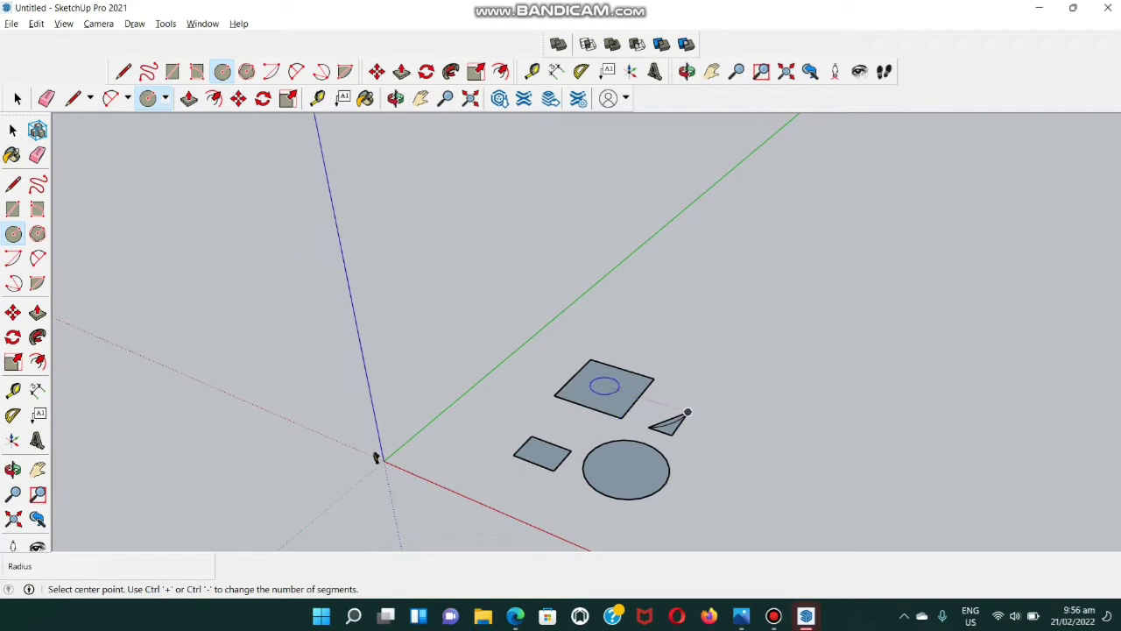
scroll(606, 373, "up", 3)
scroll(603, 357, "down", 2)
- Check the basic commands image for the Push/Pull tool and extrude the circle 8 m upward into a cylinder
key("alt+Tab")
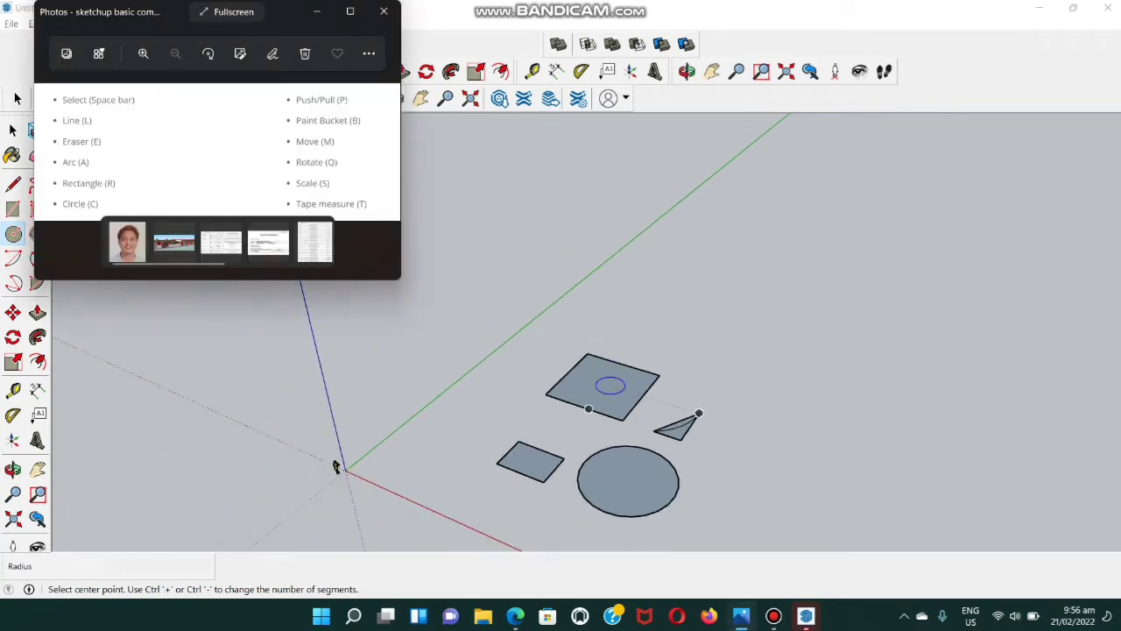
key("alt+Tab")
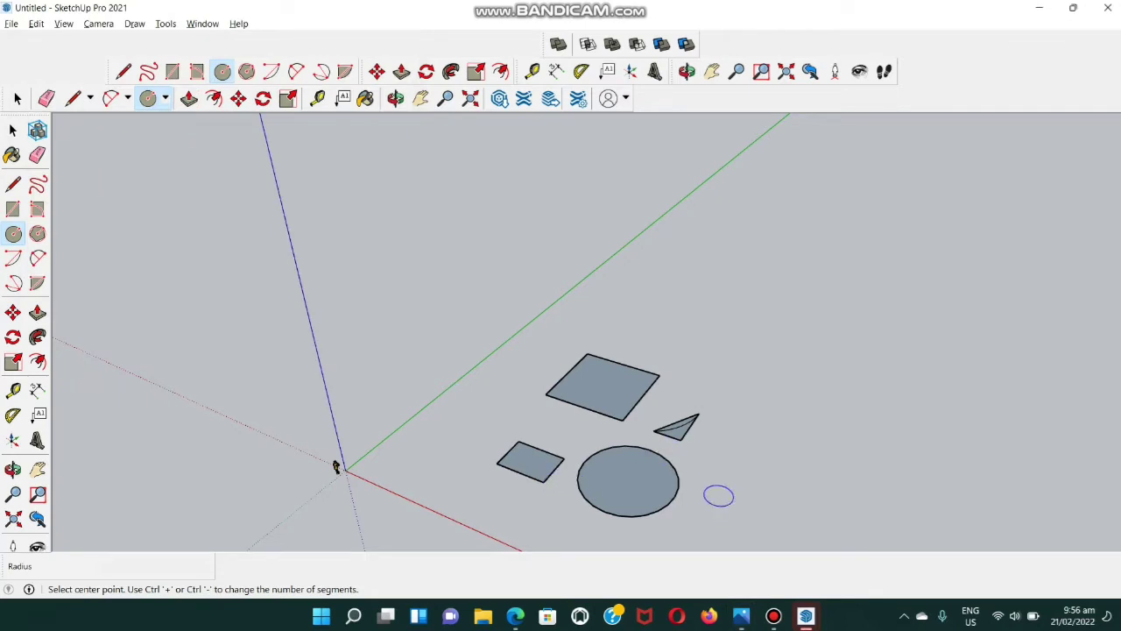
middle_click_drag(692, 475, 698, 503)
scroll(608, 409, "up", 1)
scroll(608, 409, "up", 1)
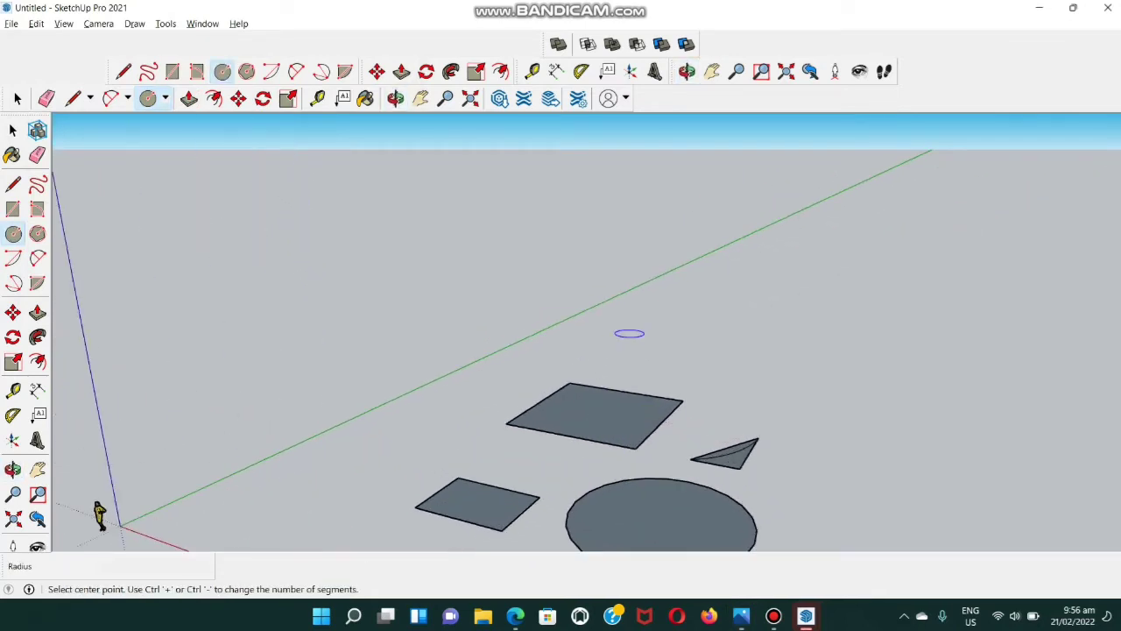
scroll(625, 282, "down", 2)
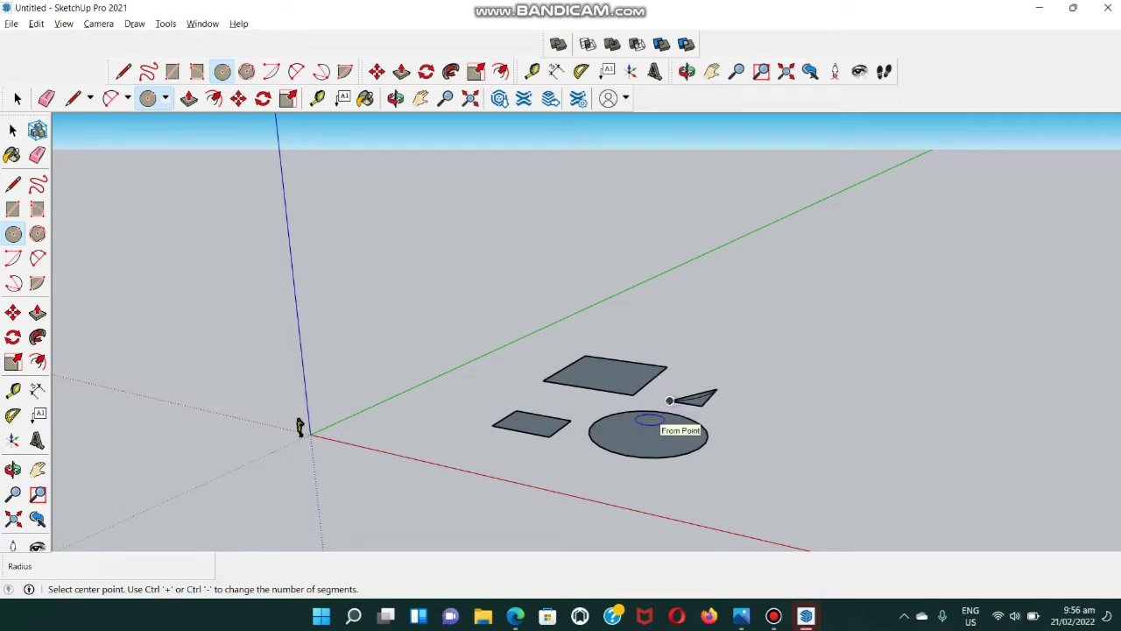
key("p")
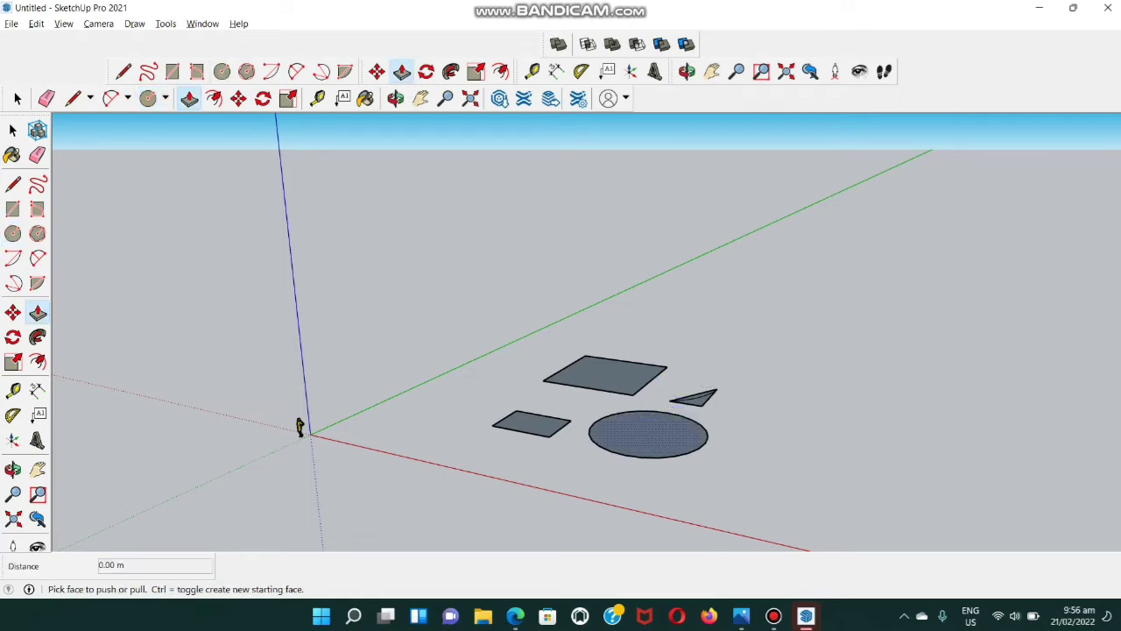
middle_click_drag(299, 427, 313, 452)
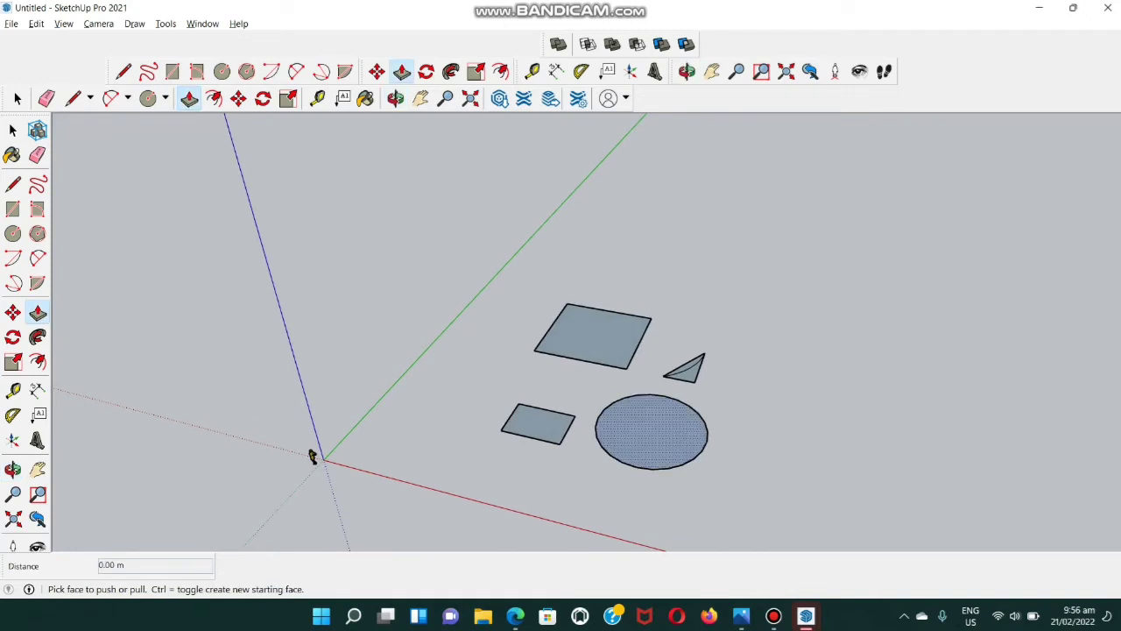
scroll(657, 444, "up", 3)
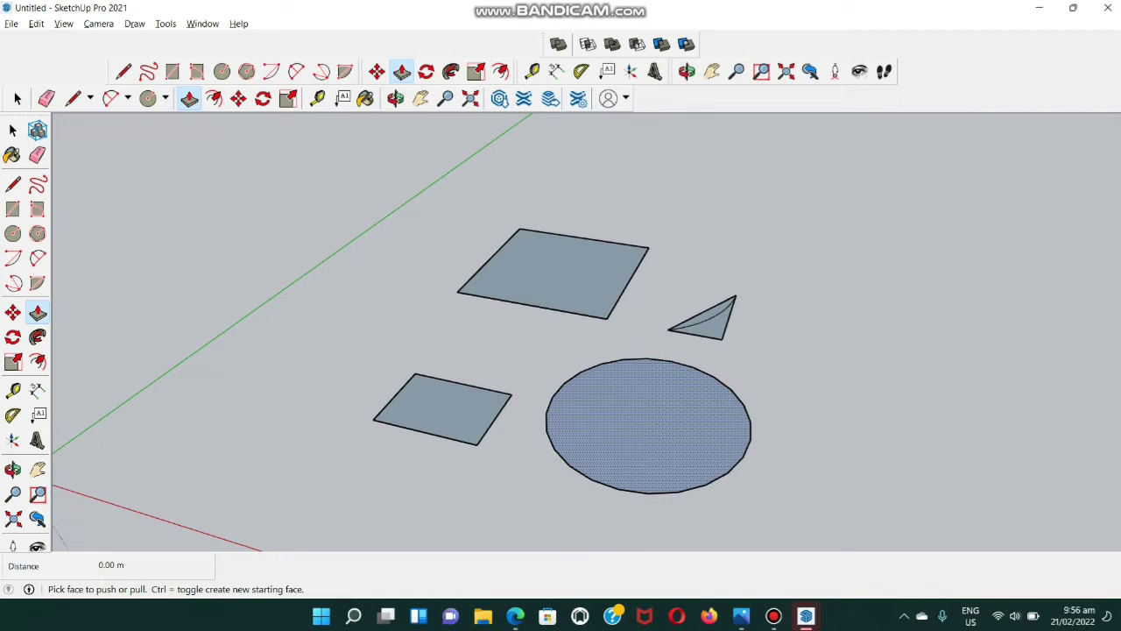
left_click_drag(657, 444, 656, 448)
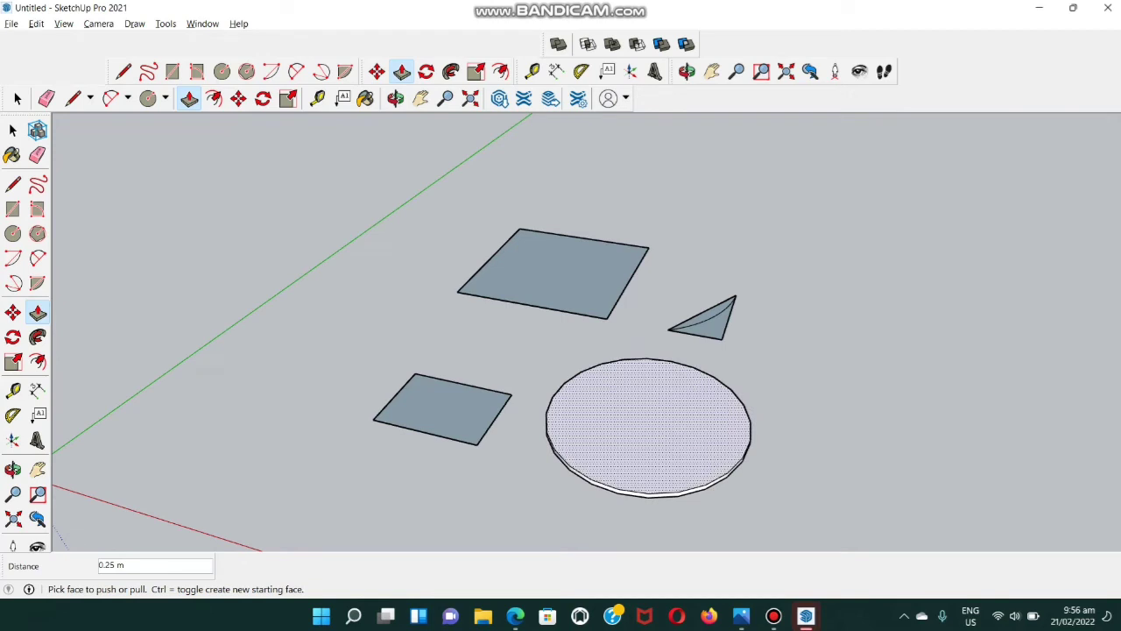
key("Escape")
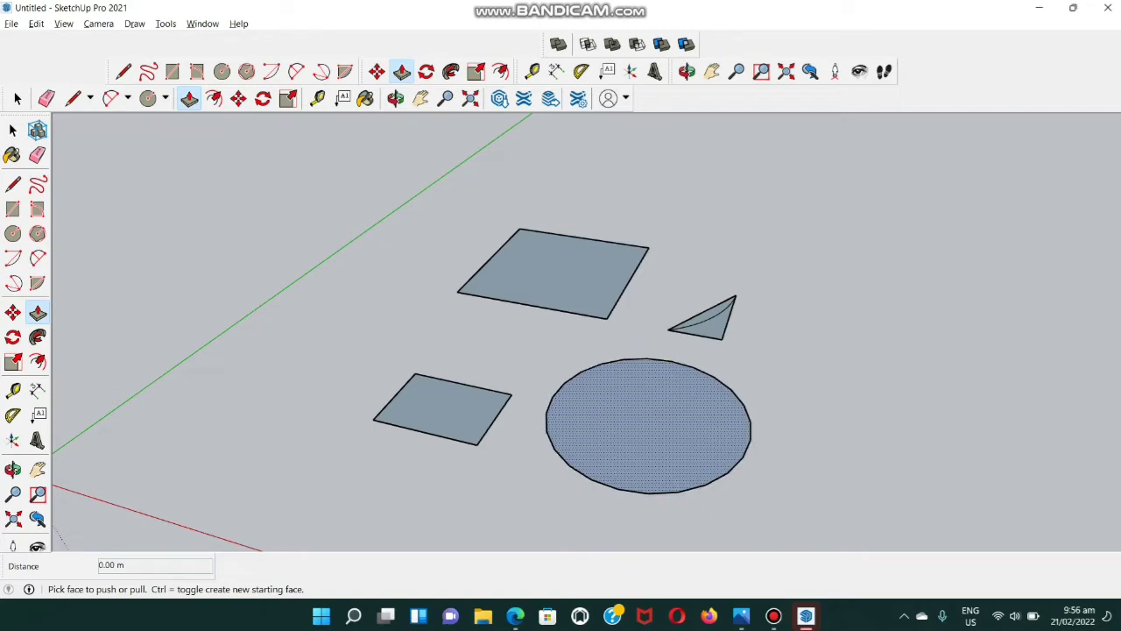
left_click(648, 426)
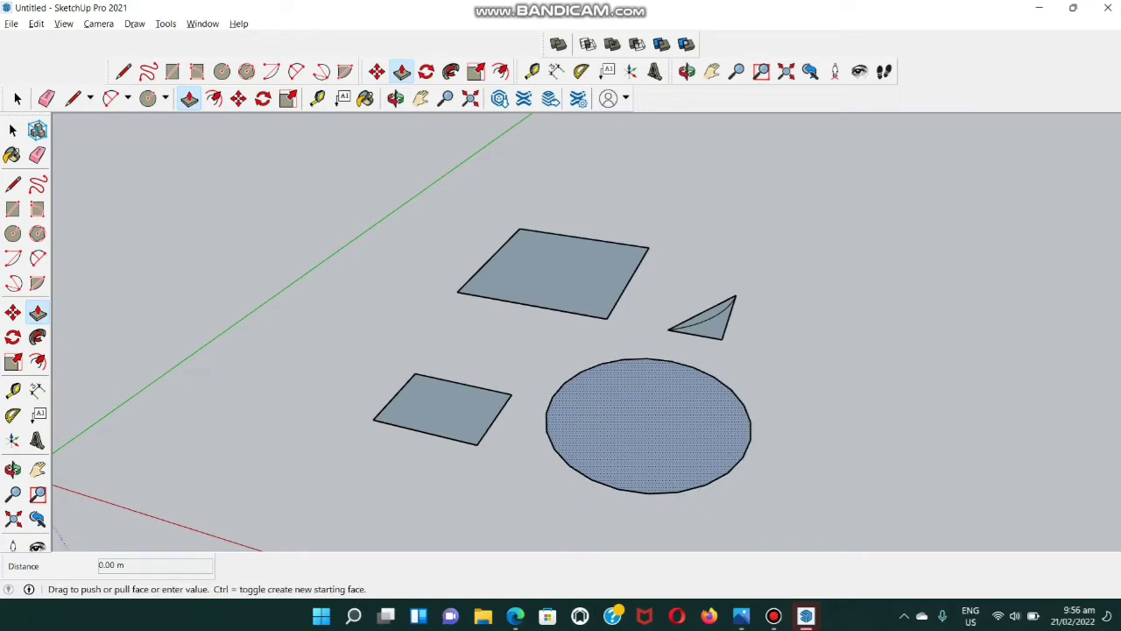
left_click_drag(657, 262, 648, 525)
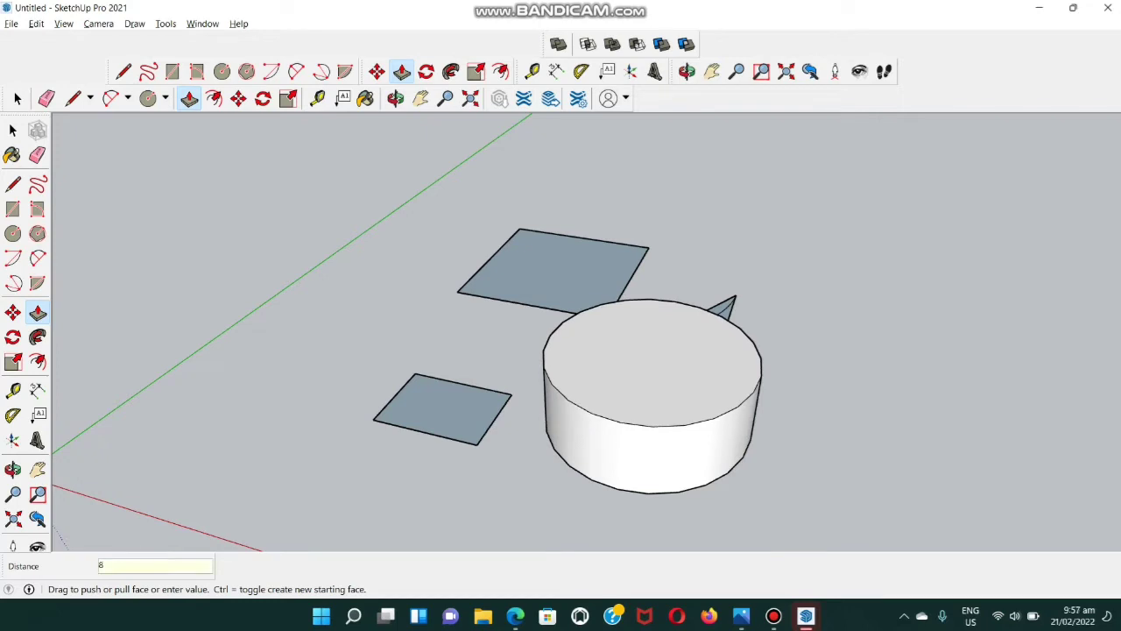
key("Return")
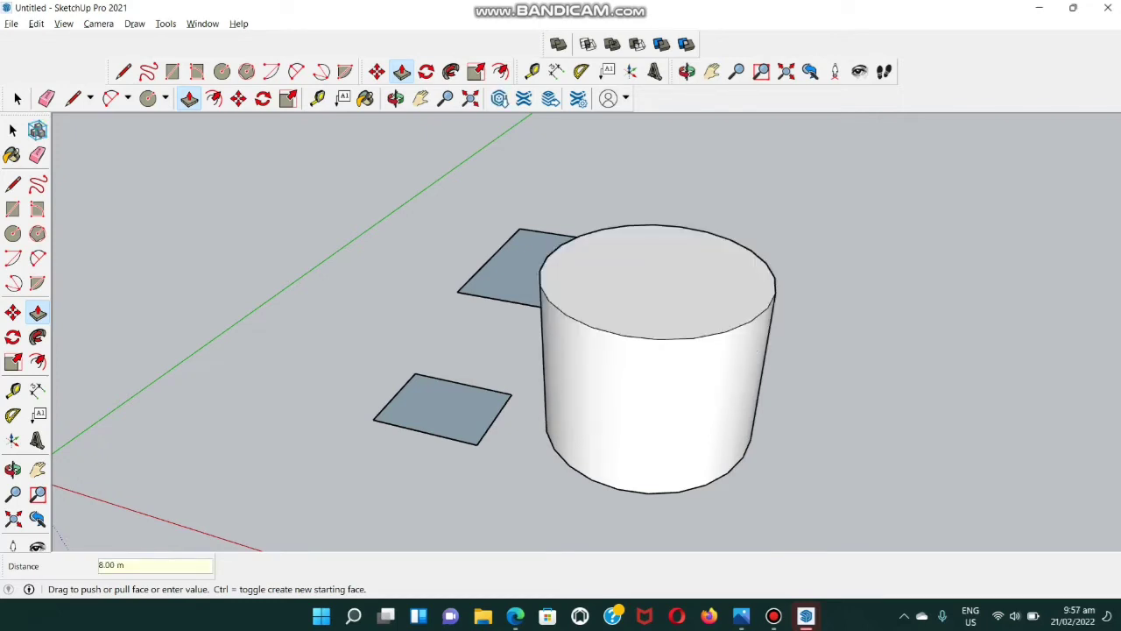
middle_click_drag(648, 351, 709, 368)
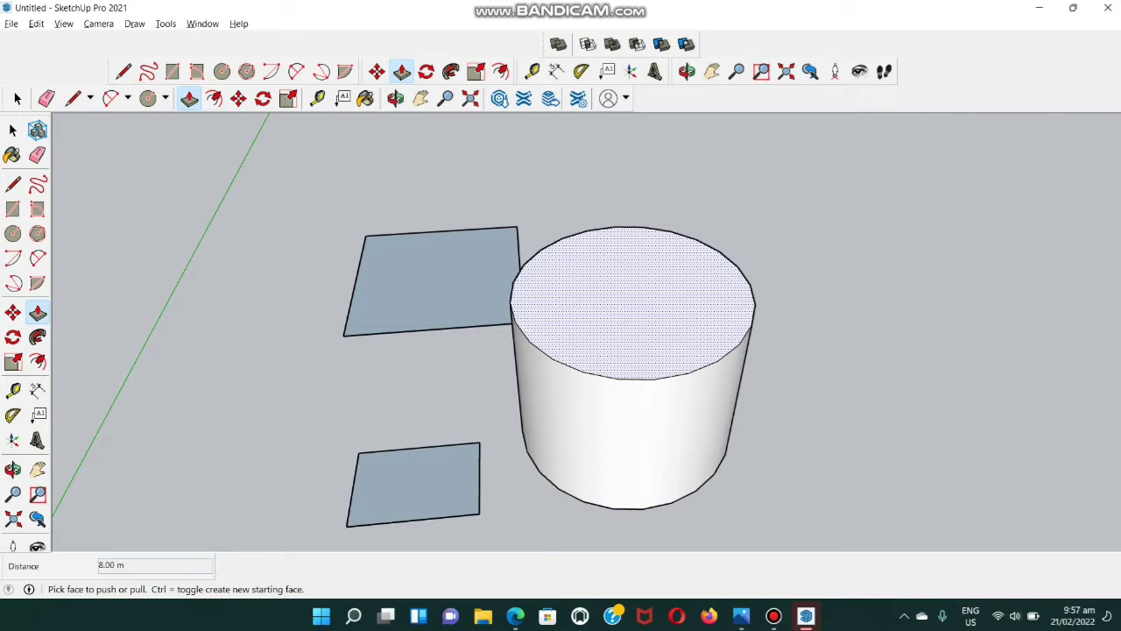
- Check the basic commands image for the Paint Bucket tool and activate it with the materials collection available
key("alt+Tab")
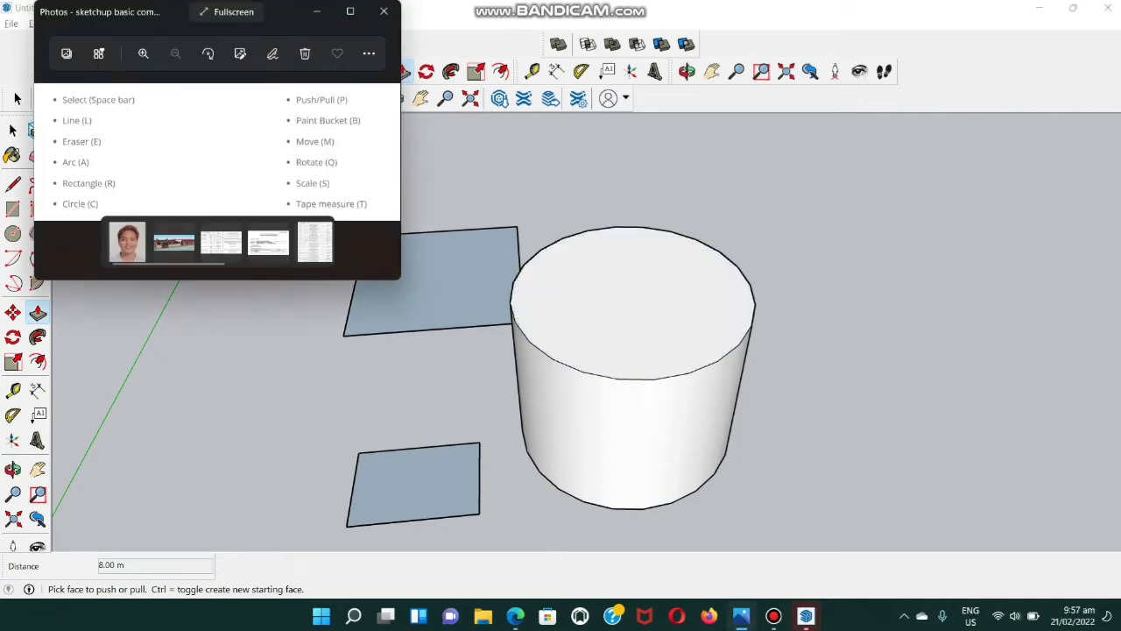
key("alt+Tab")
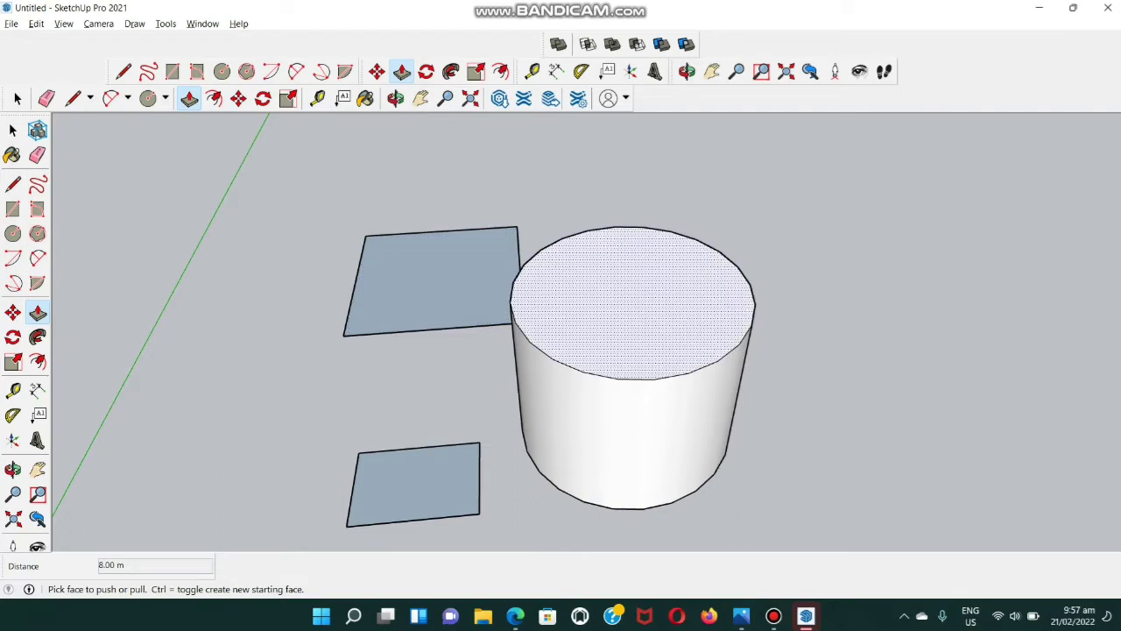
key("b")
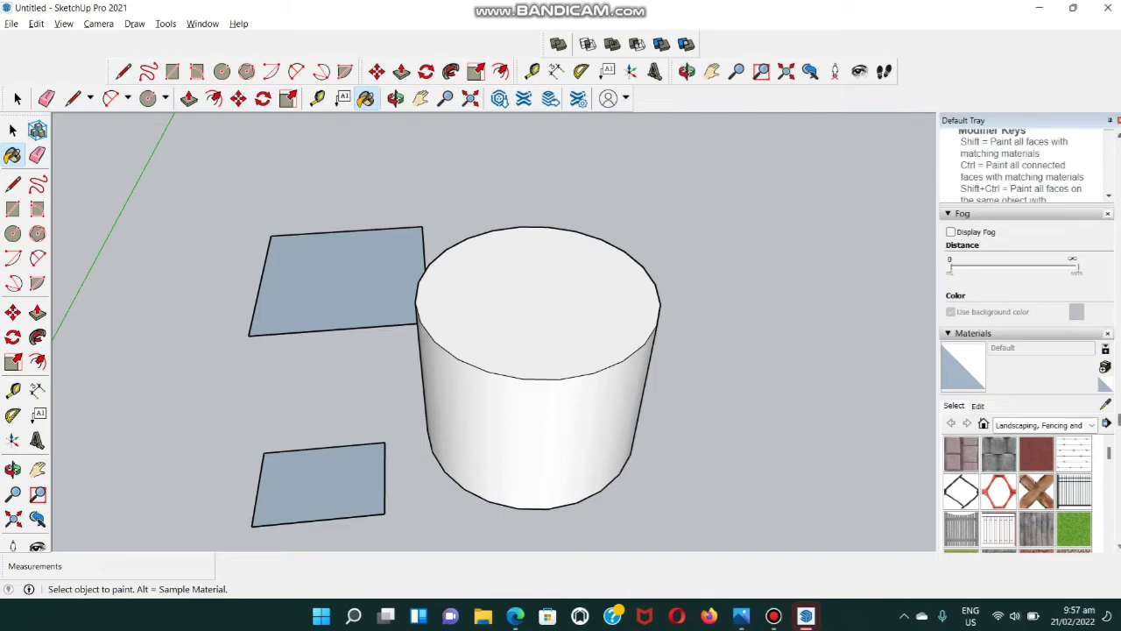
left_click(1116, 119)
key("b")
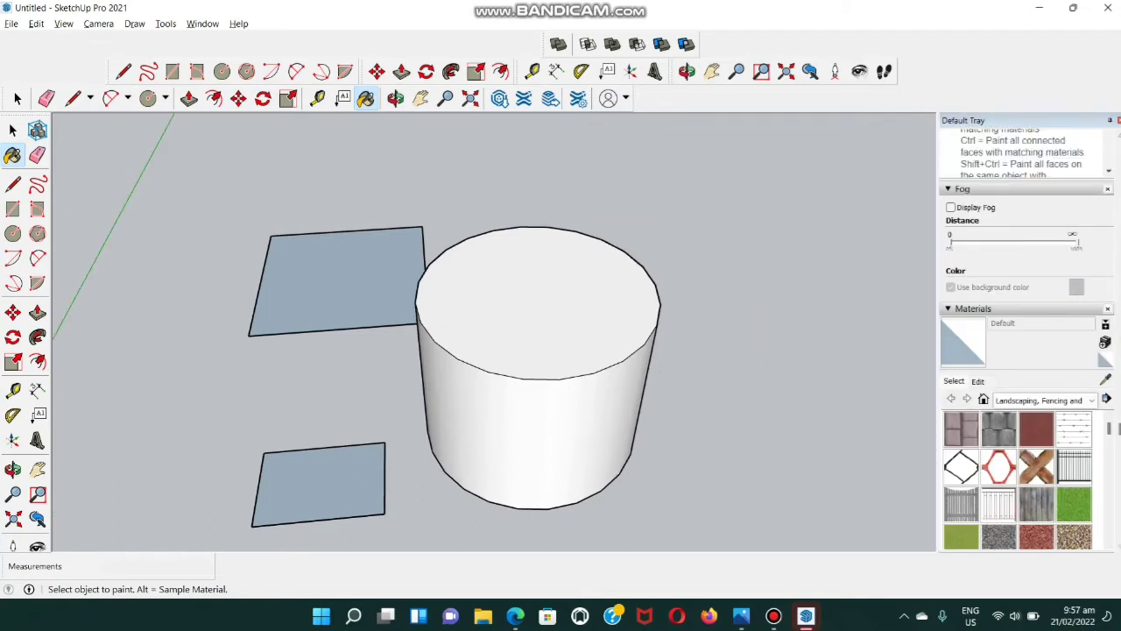
left_click(1117, 120)
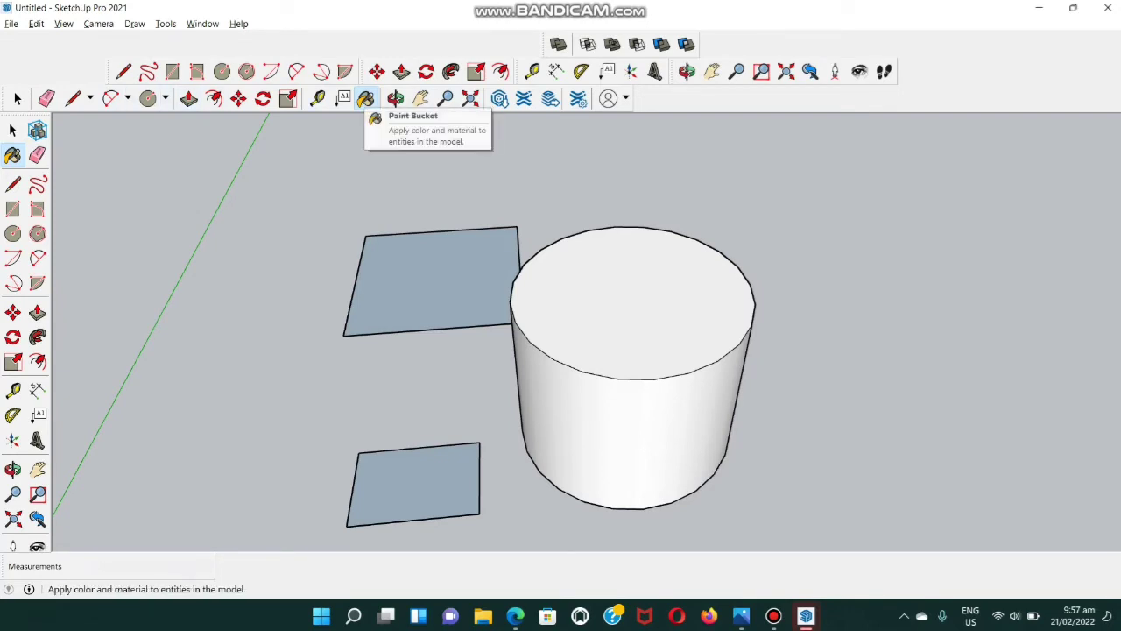
left_click(366, 98)
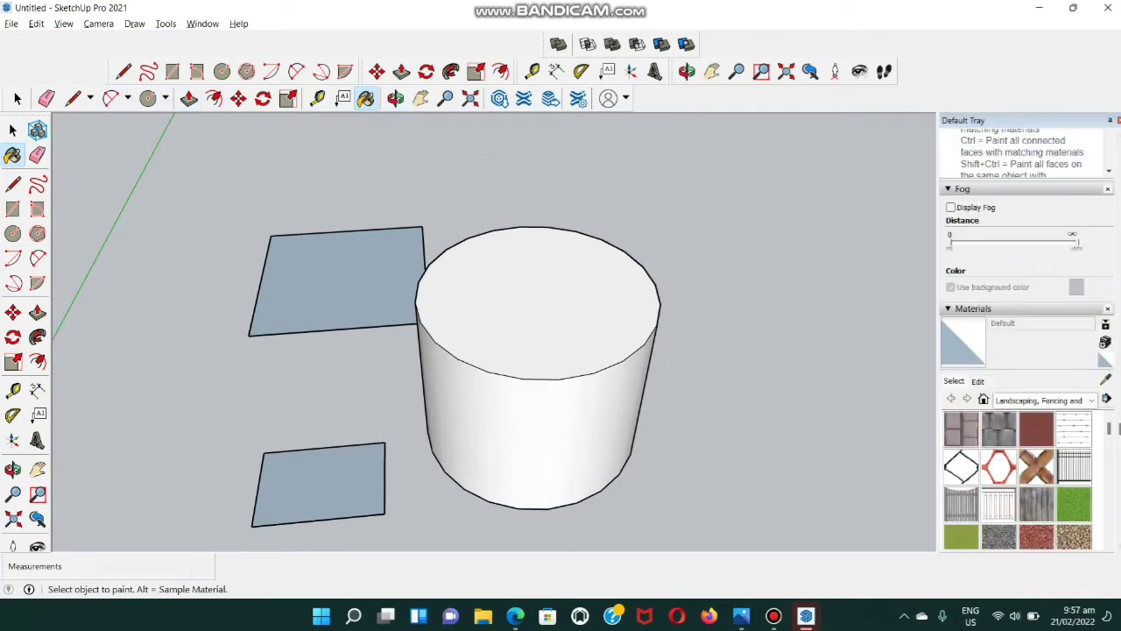
- Paint the cylinder's curved side with Brick Antique 01 from the Brick, Cladding and Siding collection
left_click(1042, 400)
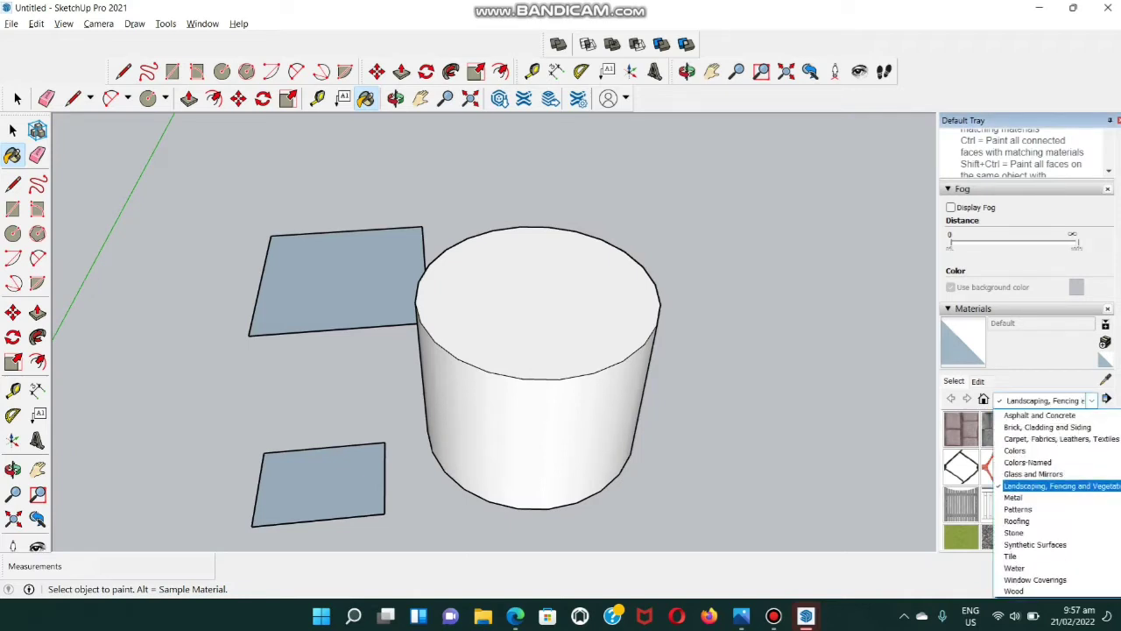
left_click(1047, 426)
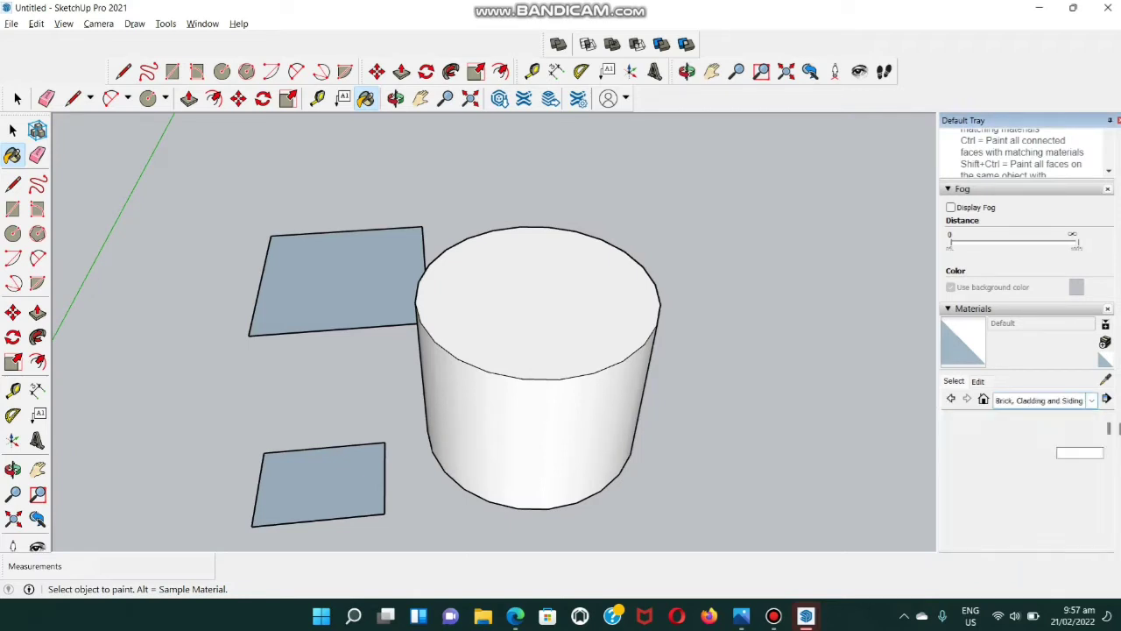
left_click(998, 431)
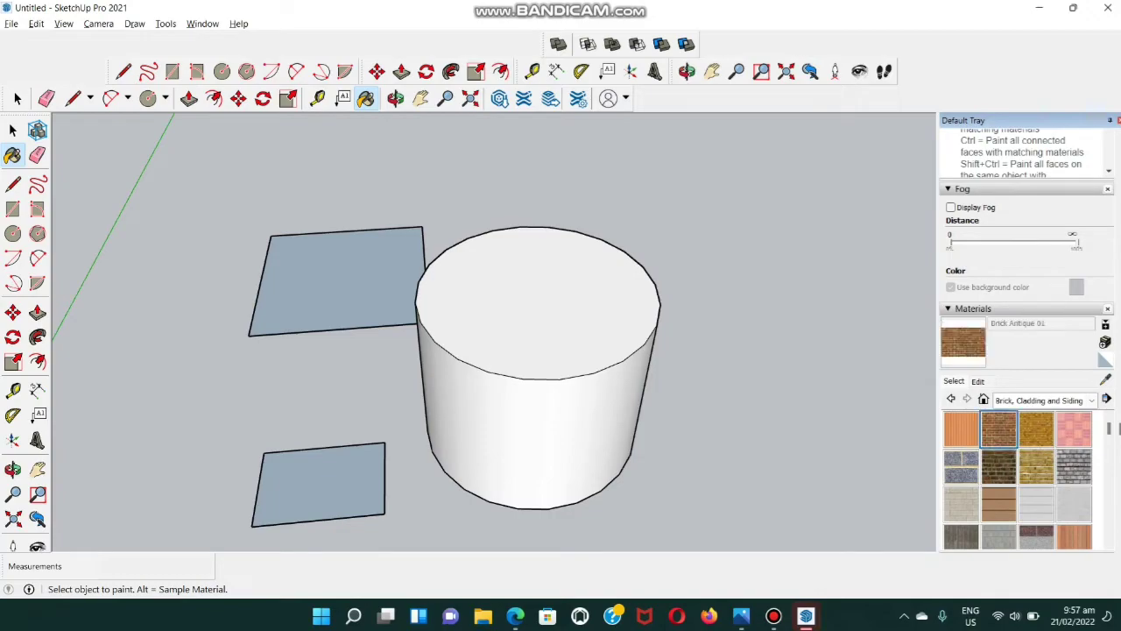
left_click(536, 438)
middle_click_drag(535, 438, 516, 368)
scroll(516, 368, "up", 6)
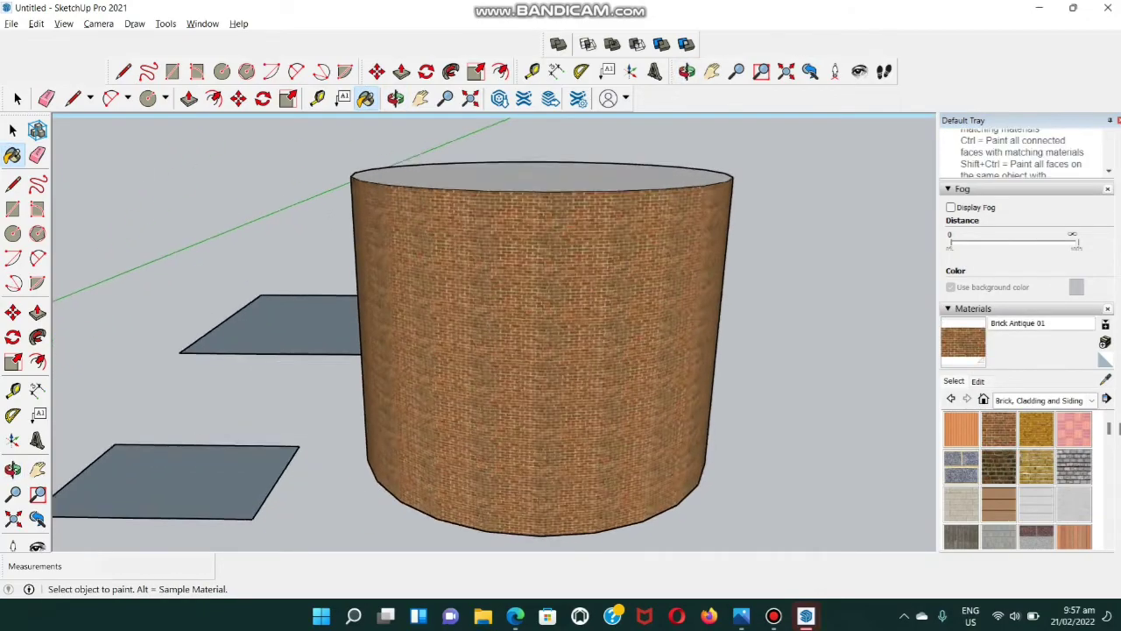
scroll(543, 350, "down", 6)
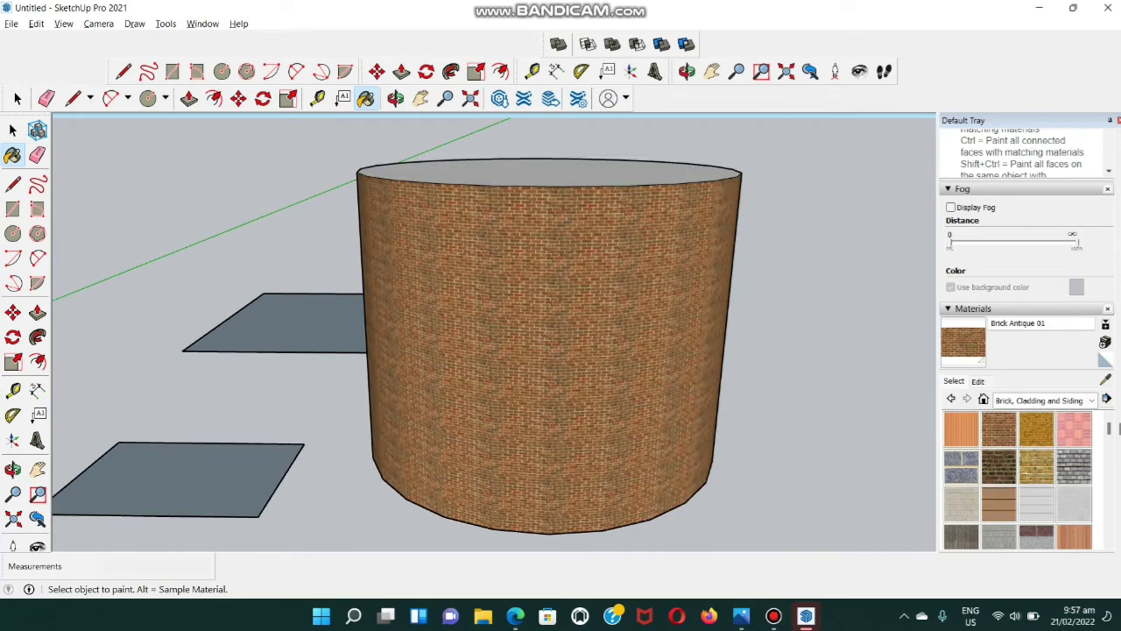
- Repaint the cylinder's curved side with Metal Corrugated Shiny from the Metal collection
left_click(1042, 400)
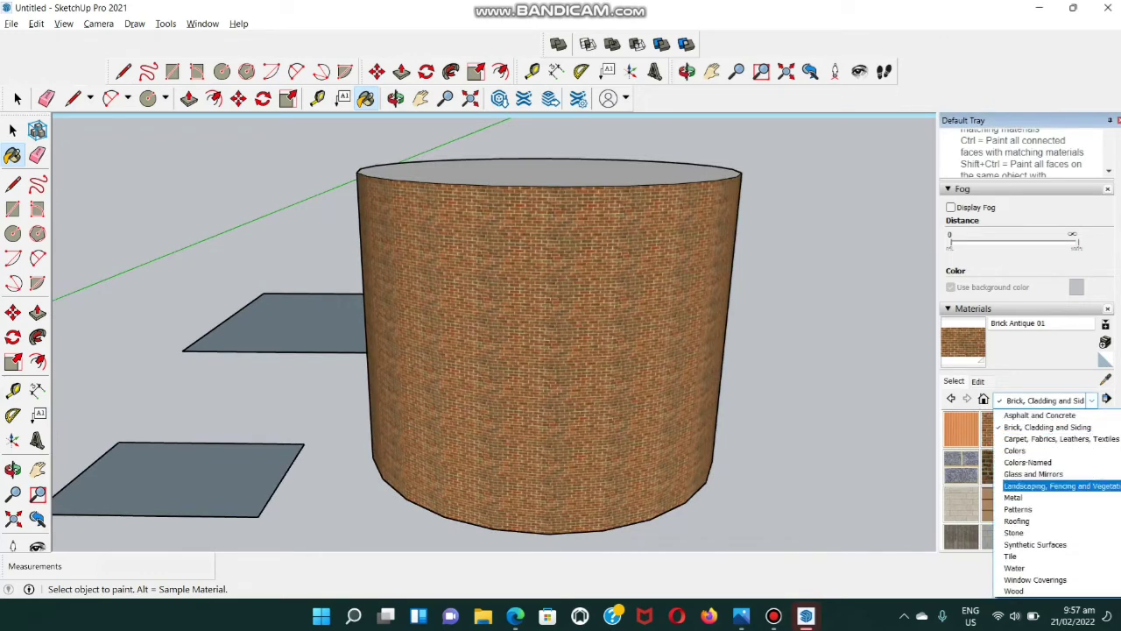
left_click(1014, 498)
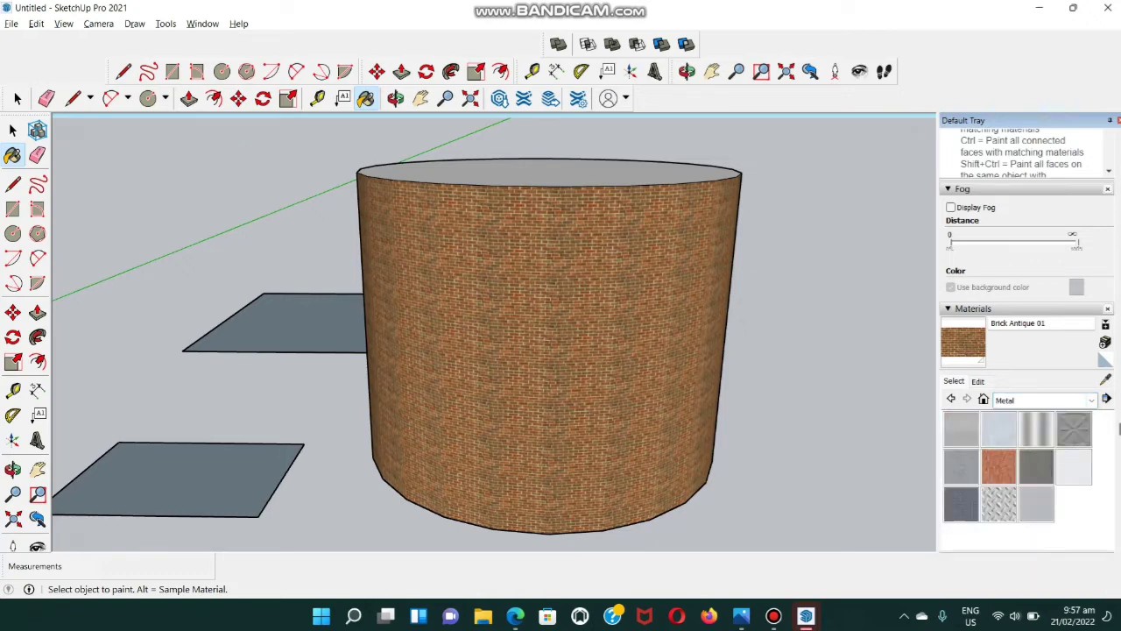
left_click(1035, 429)
left_click(549, 350)
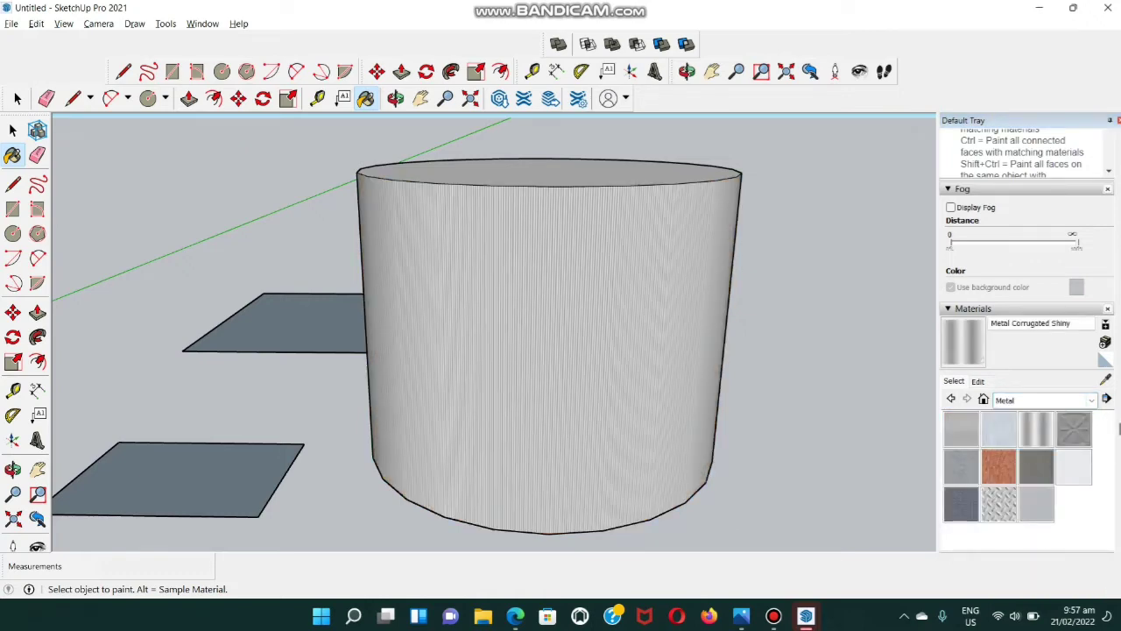
- Paint the cylinder's curved side with Wood Floor Dark from the Wood collection and close the materials tray
left_click(1042, 400)
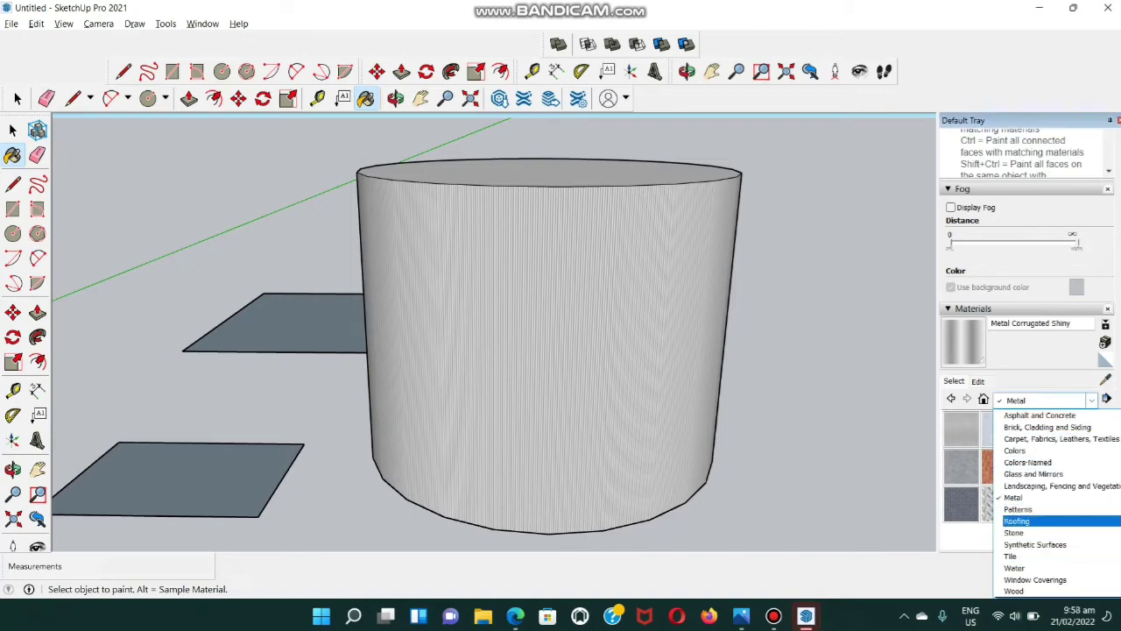
left_click(1014, 591)
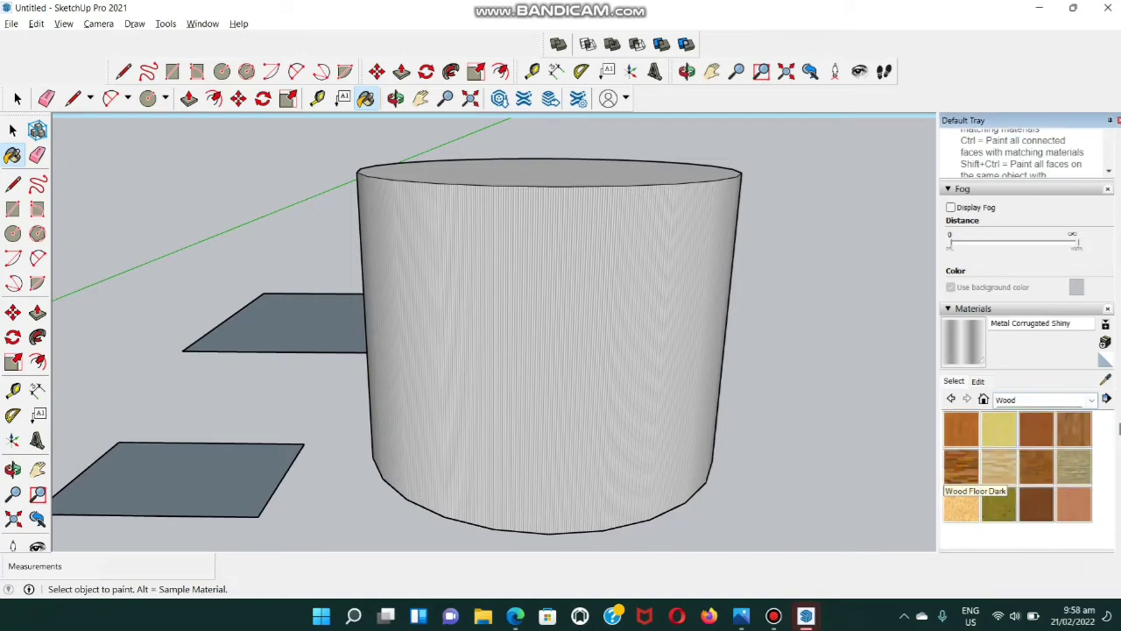
left_click(961, 466)
left_click(543, 350)
mouse_move(666, 342)
middle_mouse_down()
mouse_move(595, 381)
mouse_move(552, 376)
middle_mouse_up()
scroll(570, 376, "up", 1)
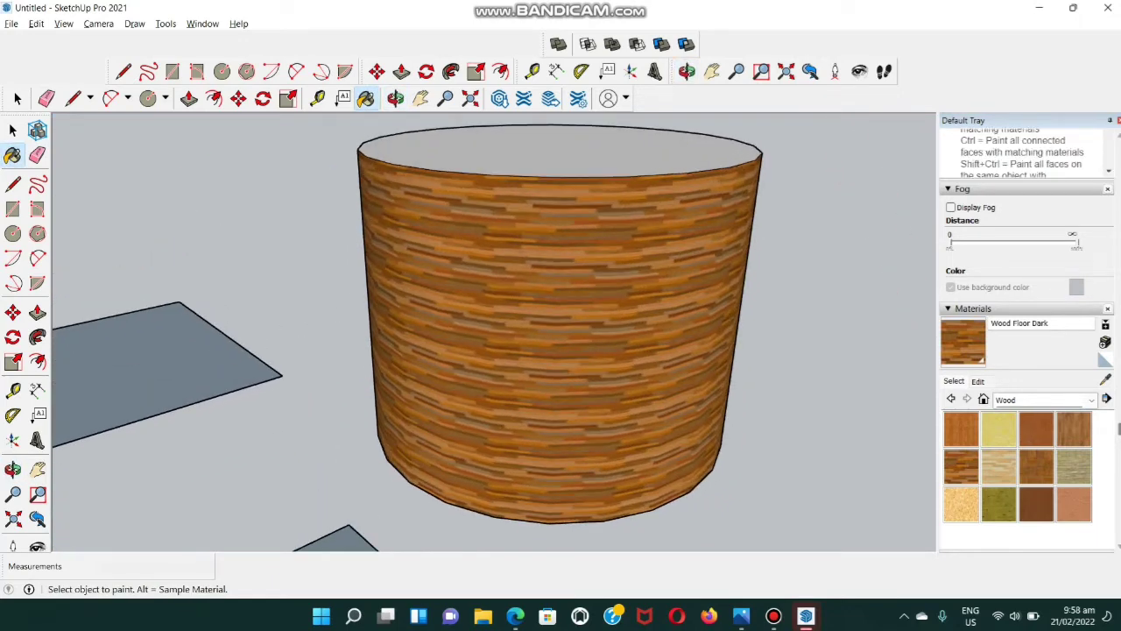
left_click(1117, 120)
- Examine the wood-painted cylinder and the surrounding flat shapes from several angles and distances
scroll(674, 421, "down", 5)
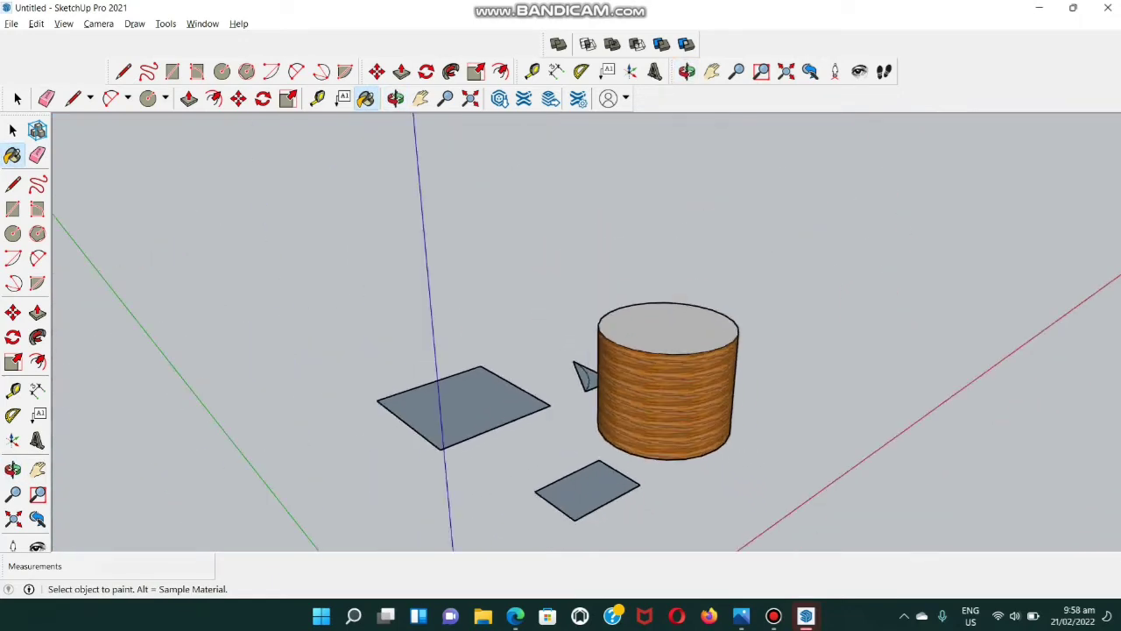
middle_click_drag(674, 421, 727, 412)
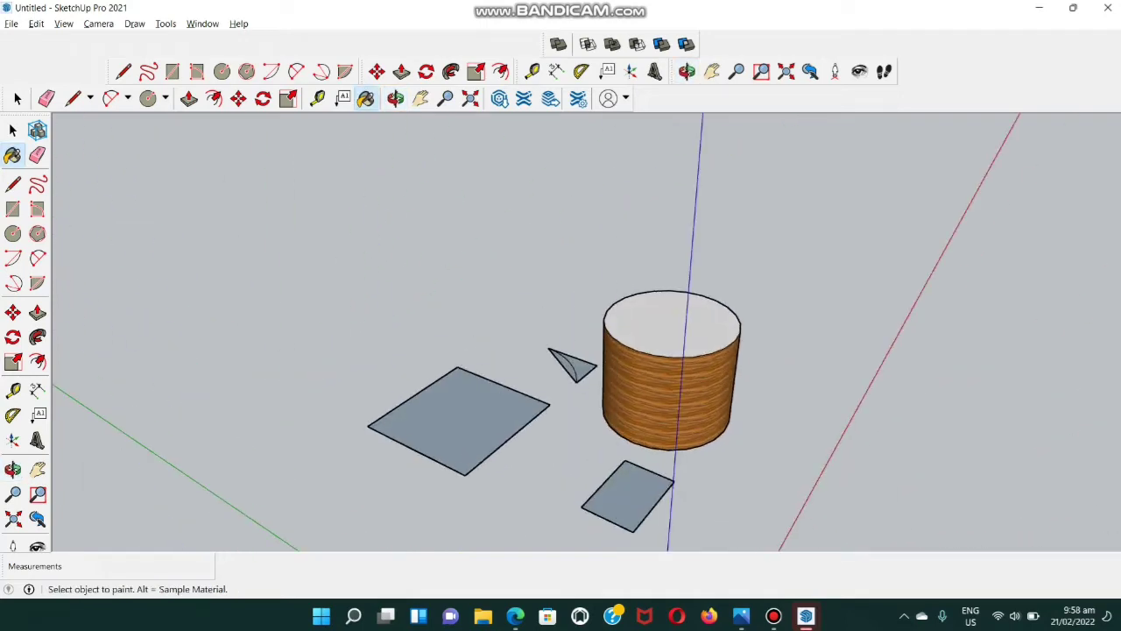
scroll(670, 379, "up", 5)
middle_click_drag(671, 378, 788, 351)
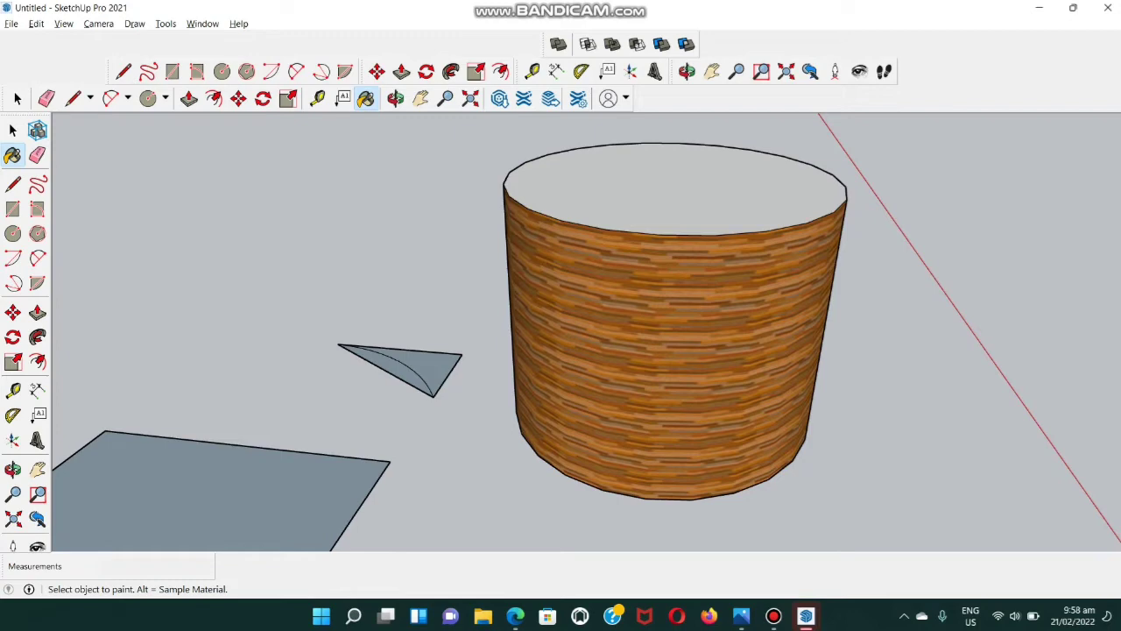
scroll(753, 405, "down", 6)
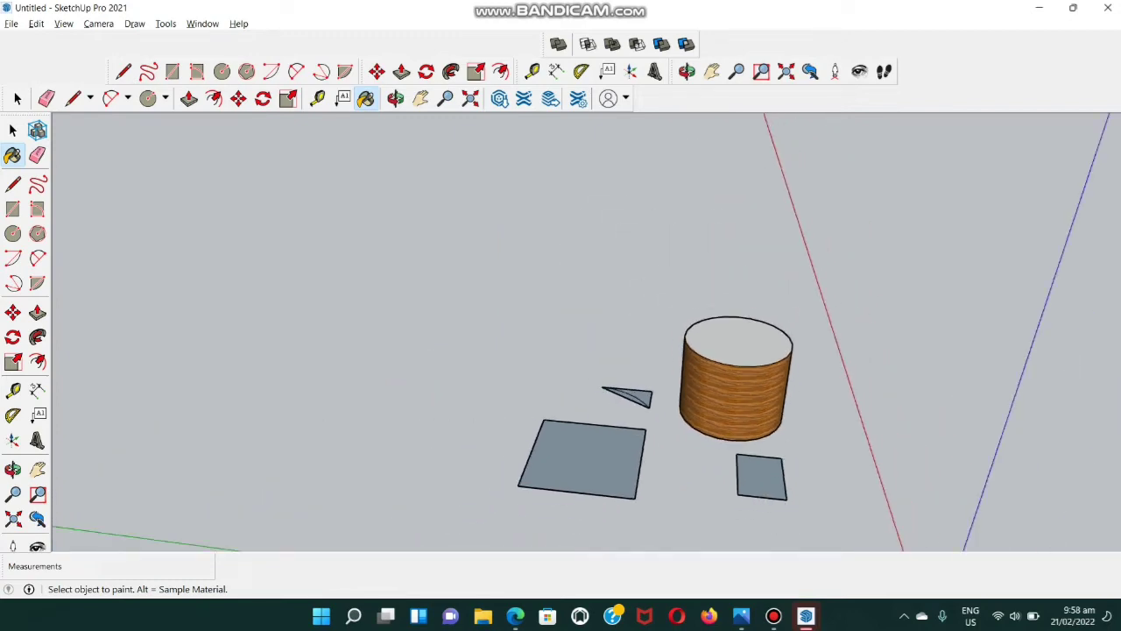
middle_click_drag(676, 503, 624, 452)
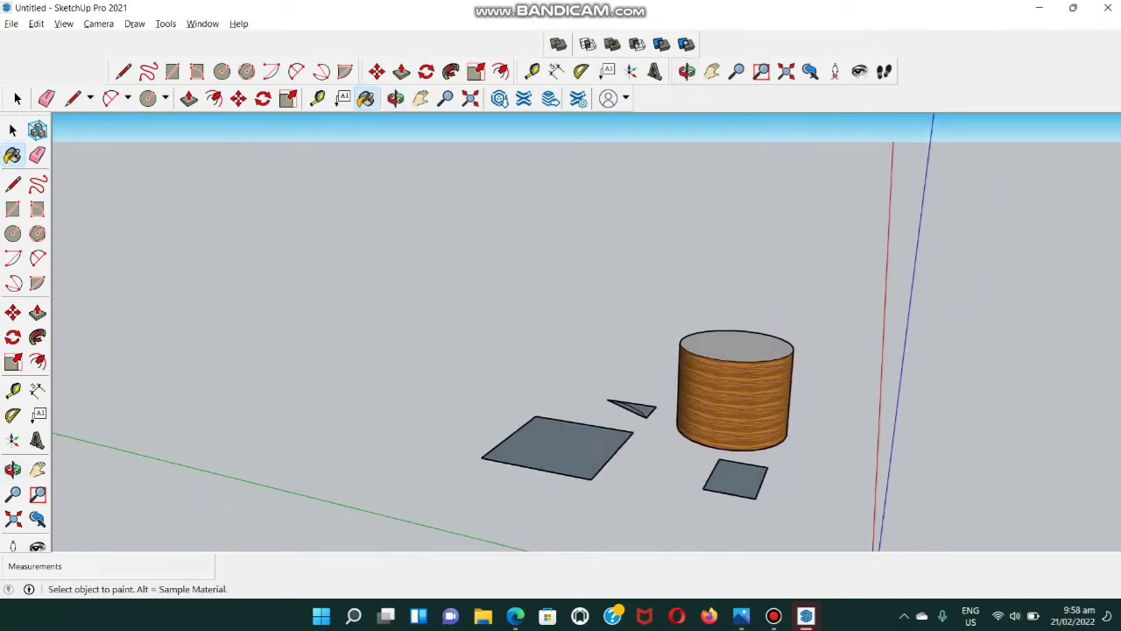
scroll(624, 453, "up", 3)
- Check the basic commands image for the Move tool and look at the recording time in Bandicam
key("alt+Tab")
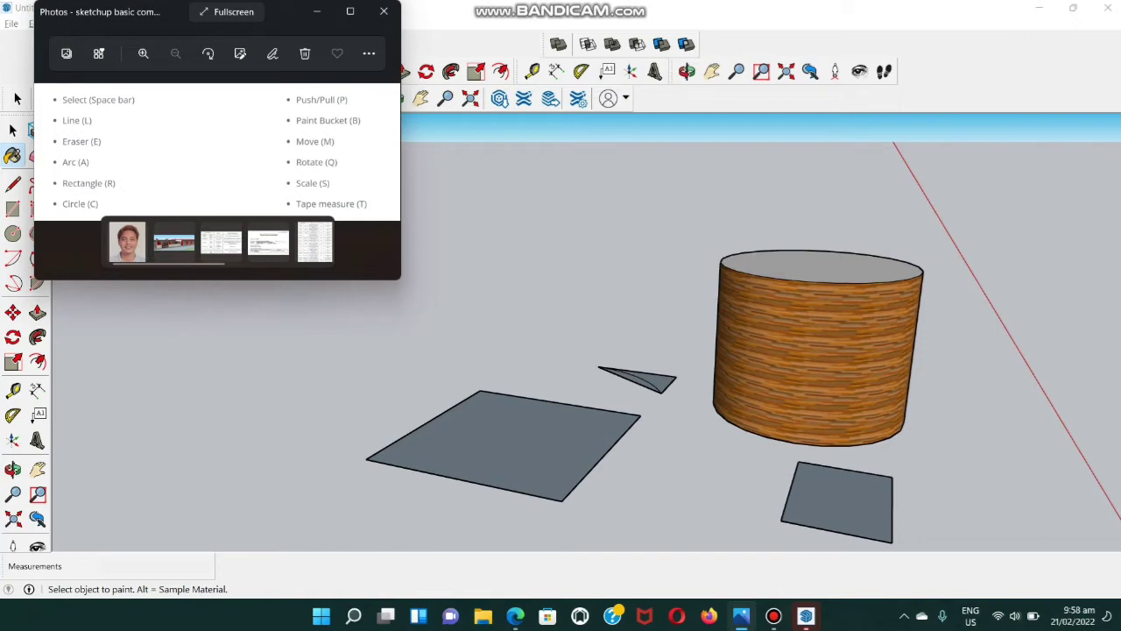
key("alt+Tab")
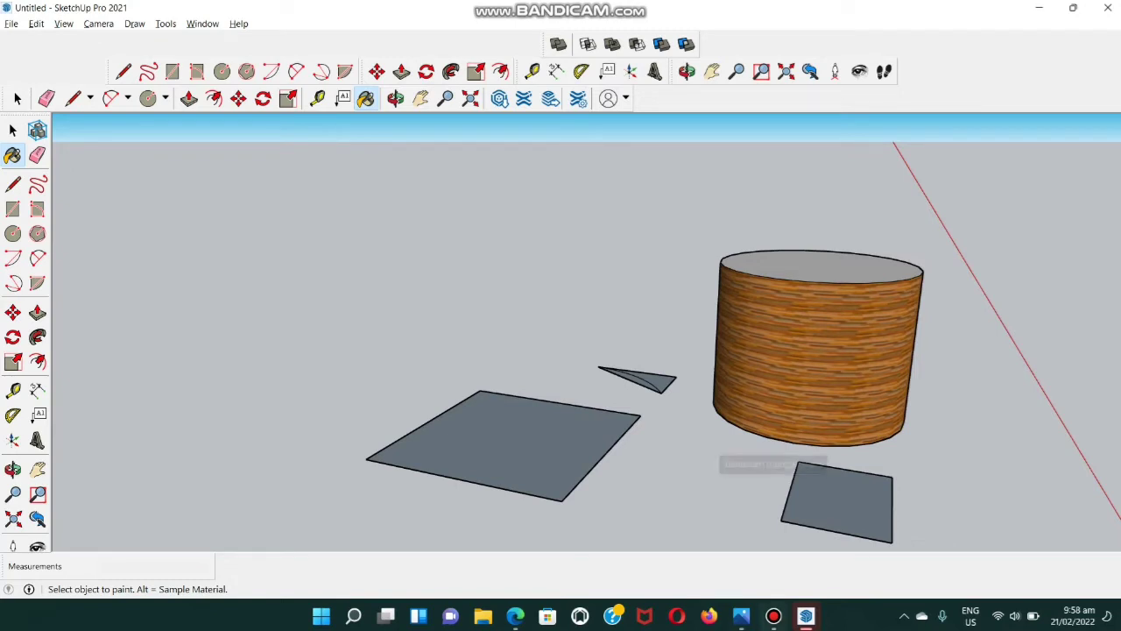
left_click(774, 616)
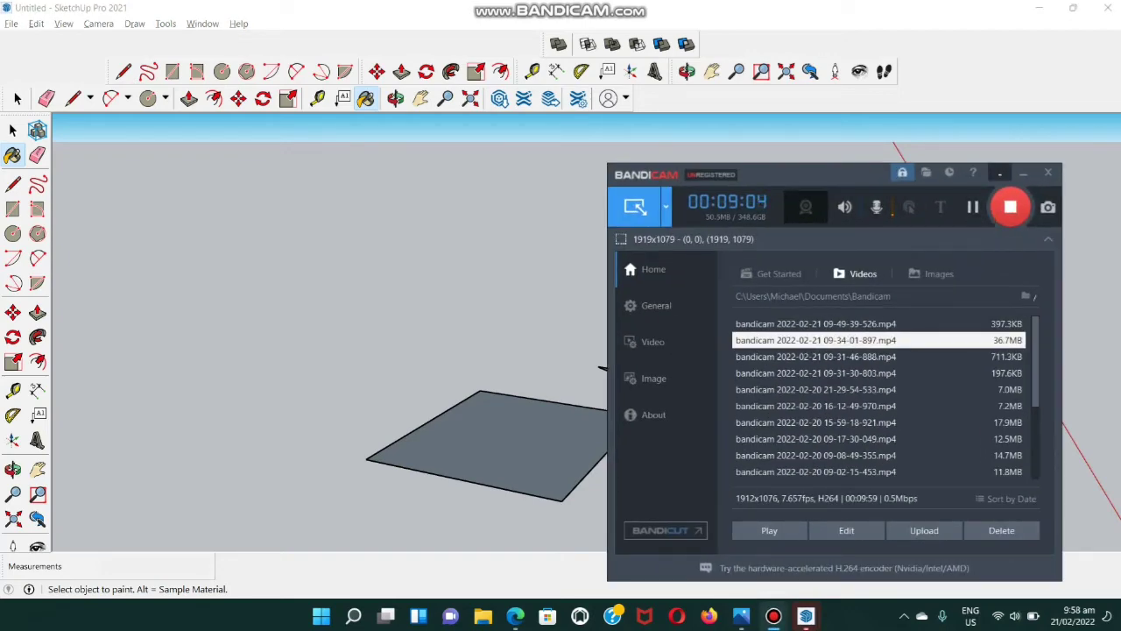
left_click(999, 172)
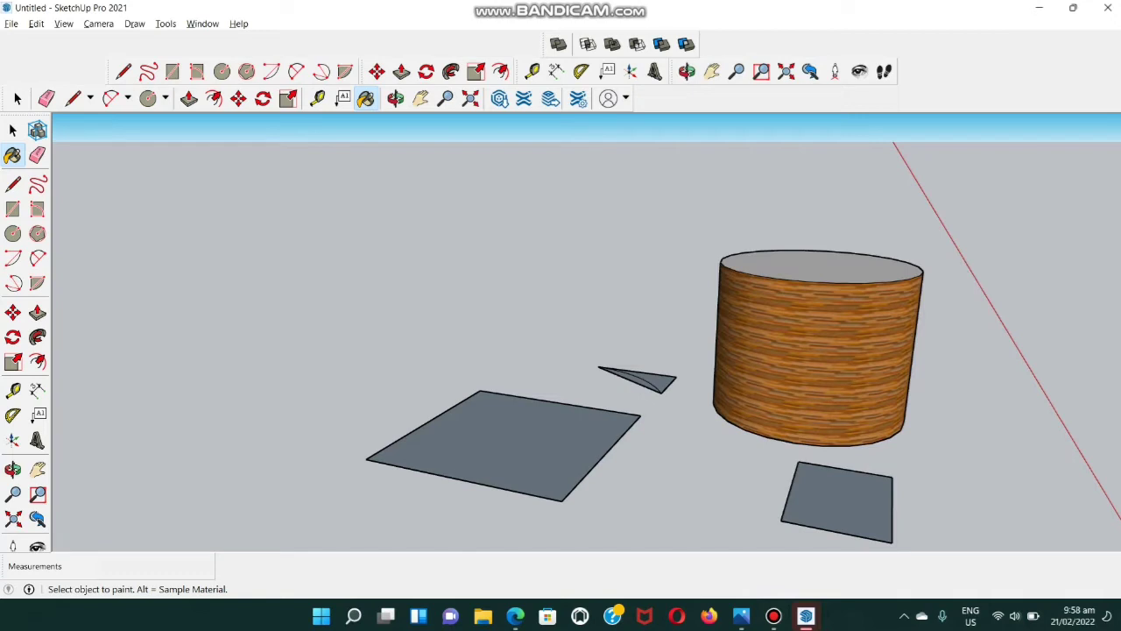
- Select the whole cylinder, move it 5 m along the red axis, and clear the selection
key("space")
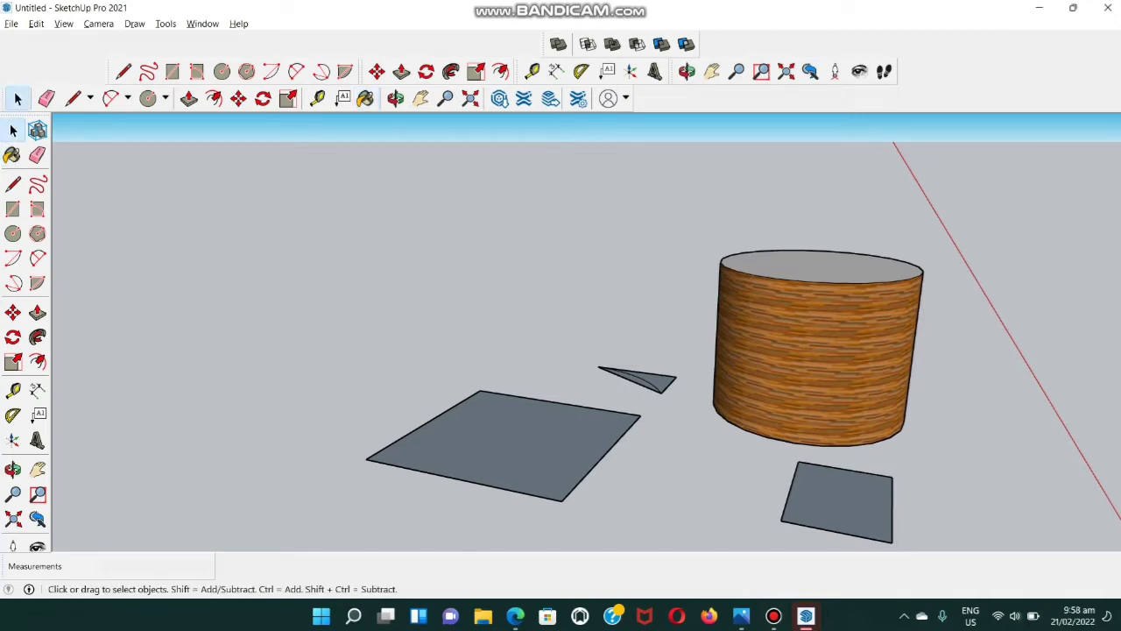
left_click_drag(927, 452, 778, 295)
left_click_drag(732, 244, 706, 218)
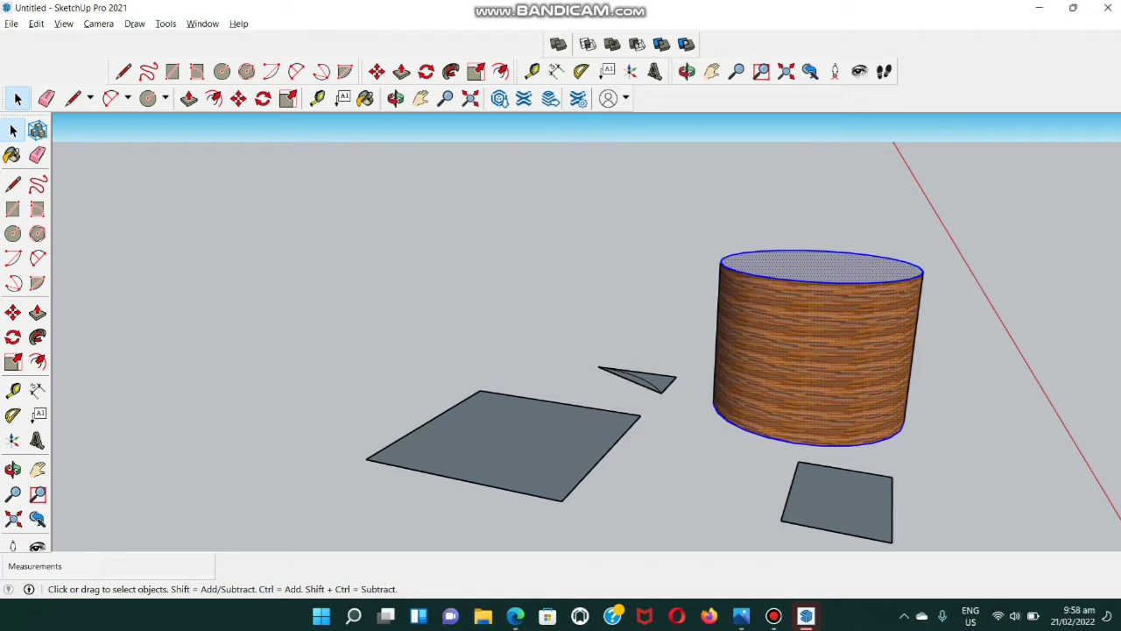
key("m")
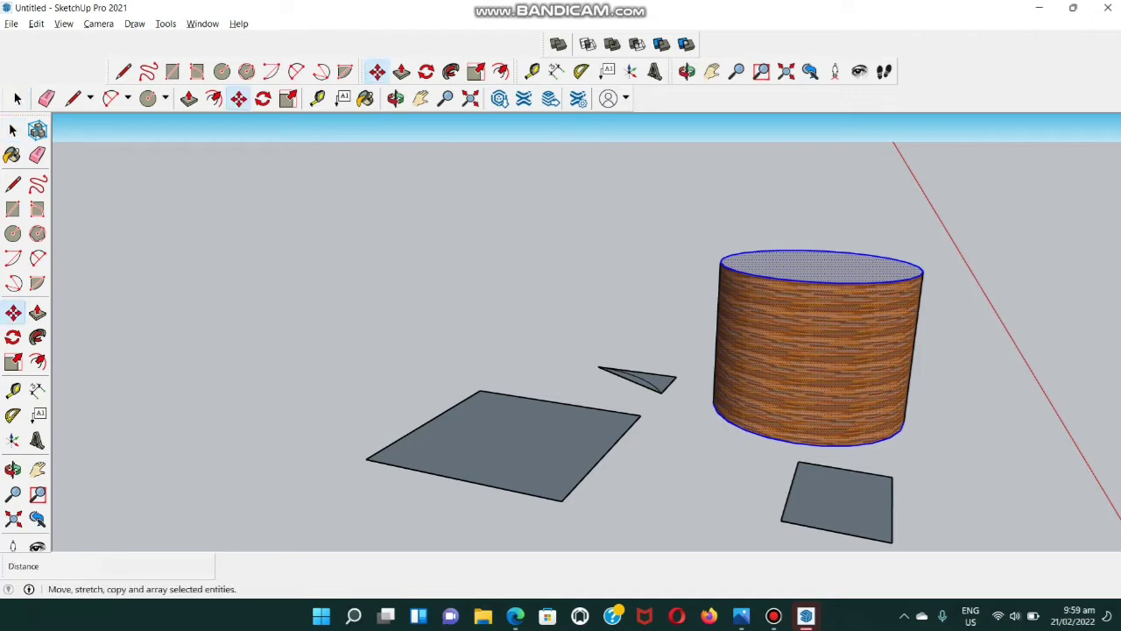
left_click(834, 401)
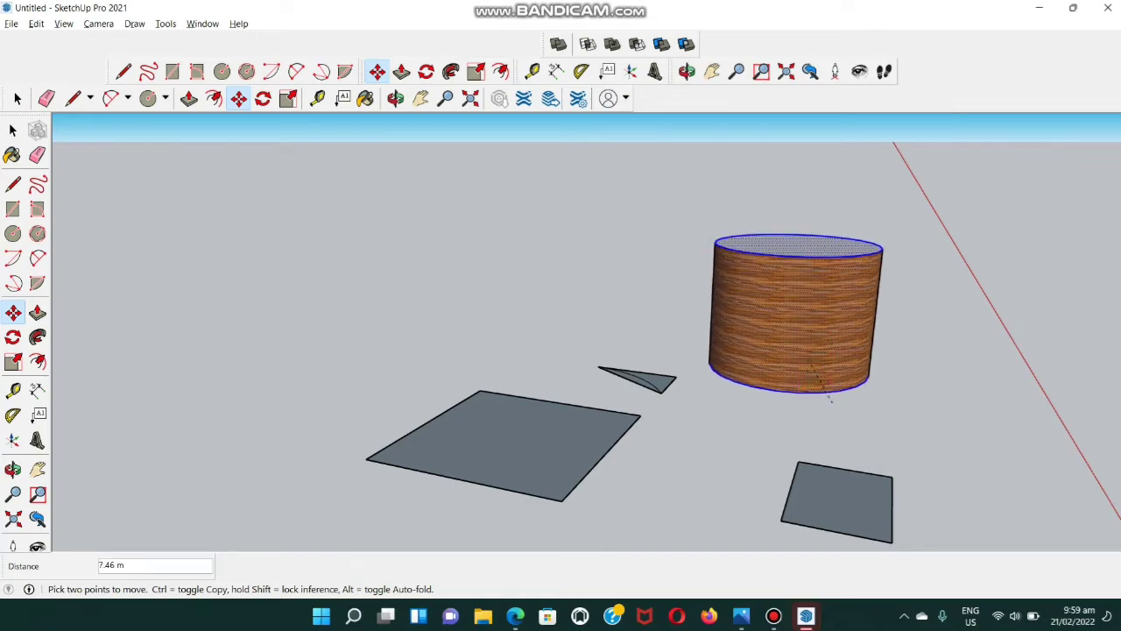
middle_click_drag(819, 359, 736, 350)
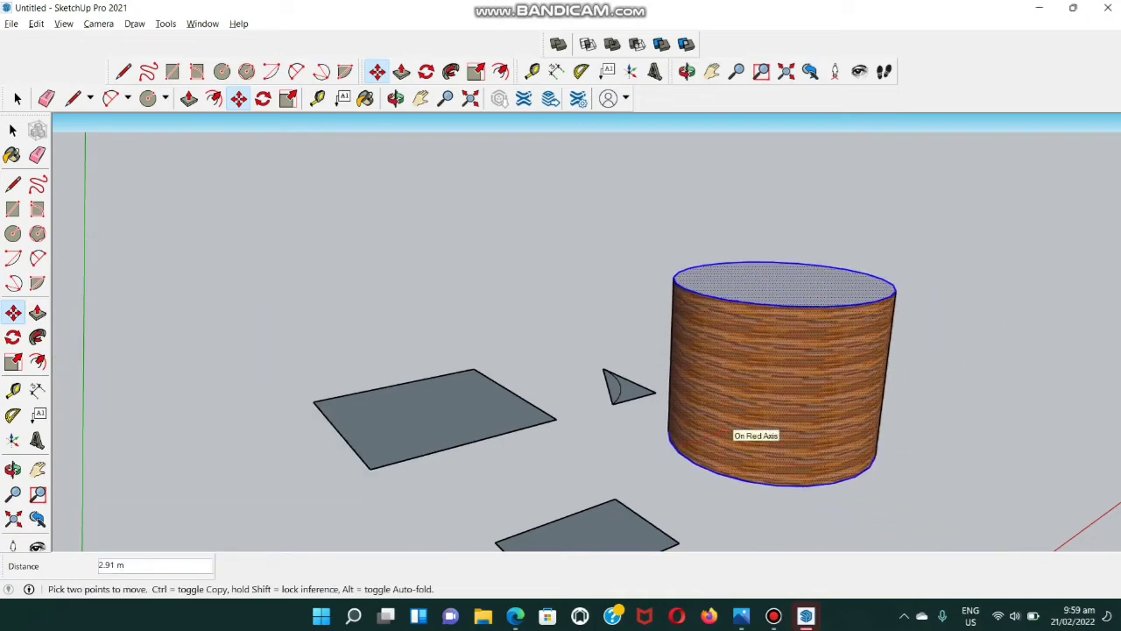
type("5")
key("Return")
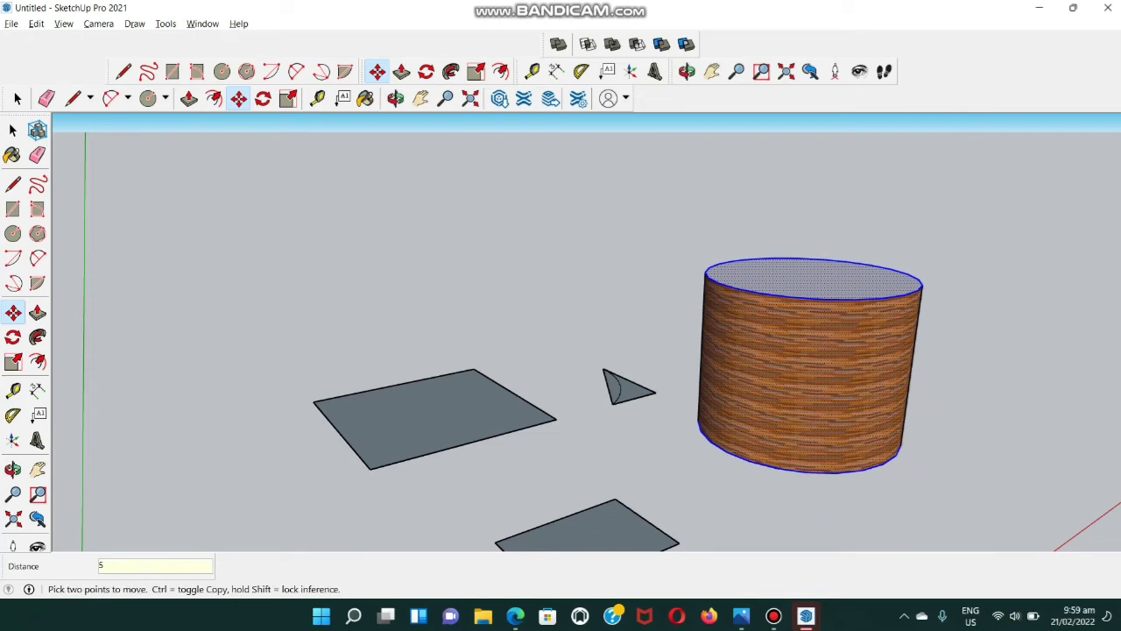
key("space")
key("ctrl+t")
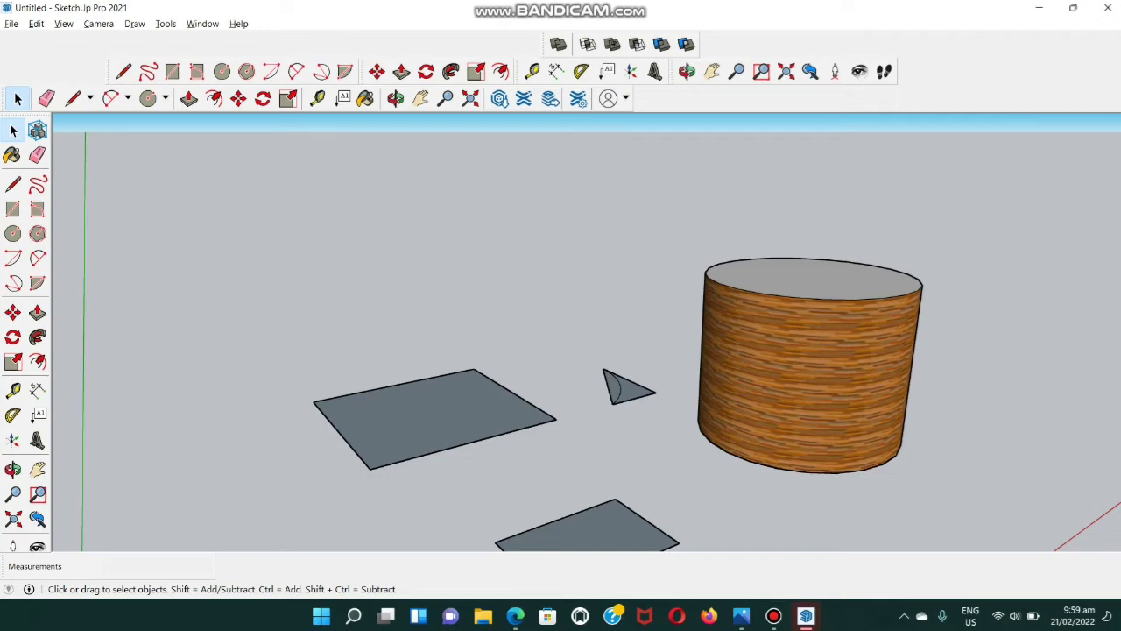
left_click(774, 616)
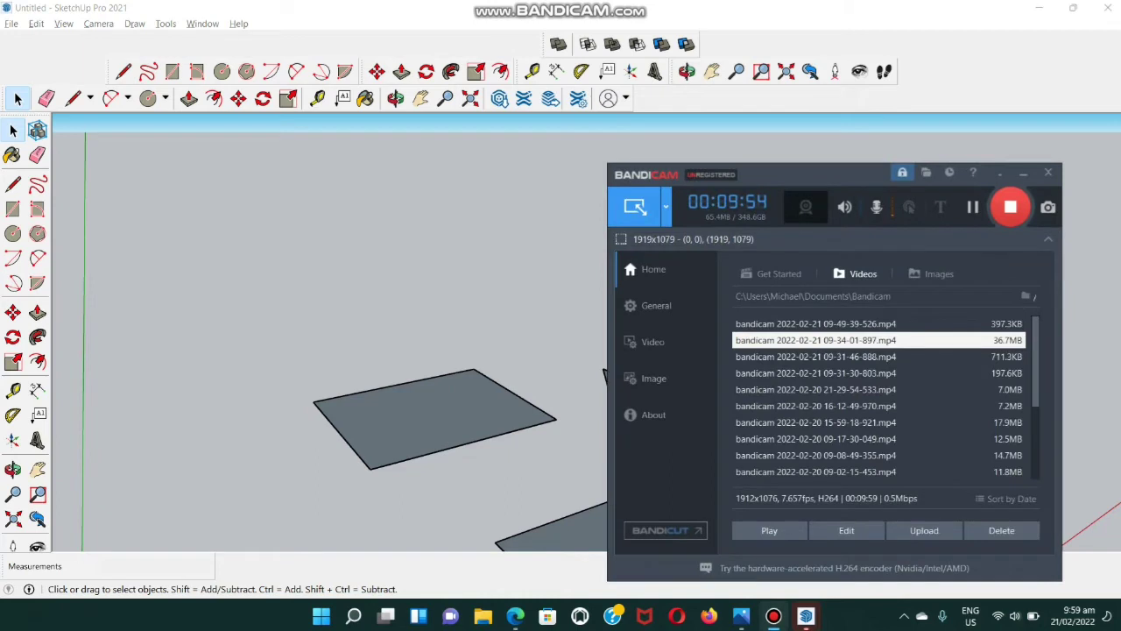
left_click(1023, 173)
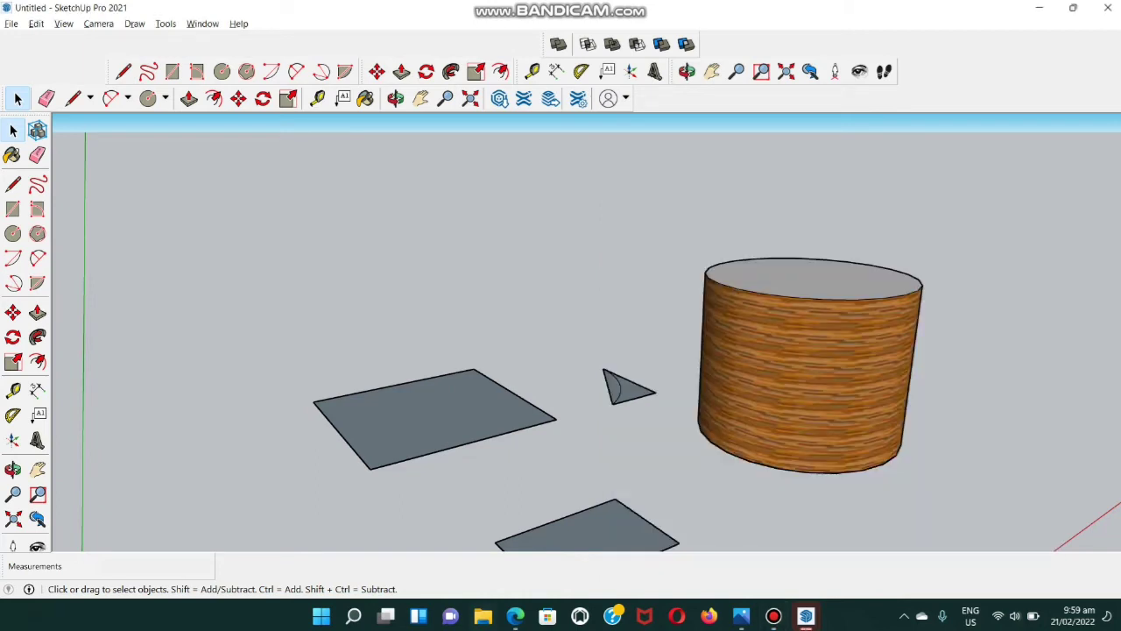
- Check the recording status in Bandicam and bring up the sketchup basic commands.png image to read the command after Move
left_click(773, 616)
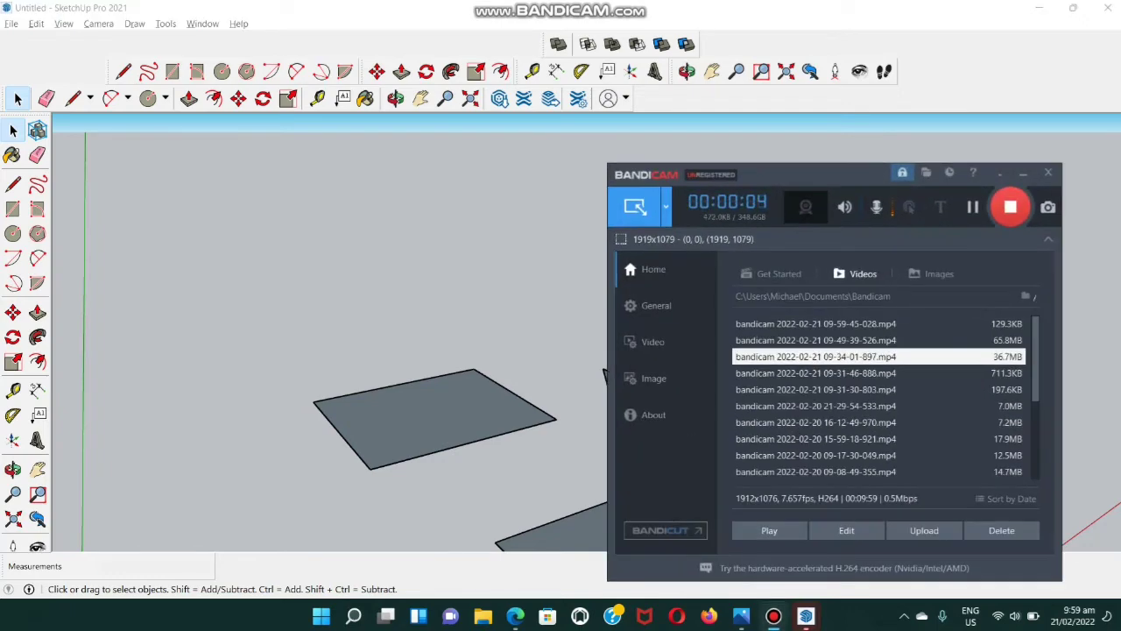
key("alt+Tab")
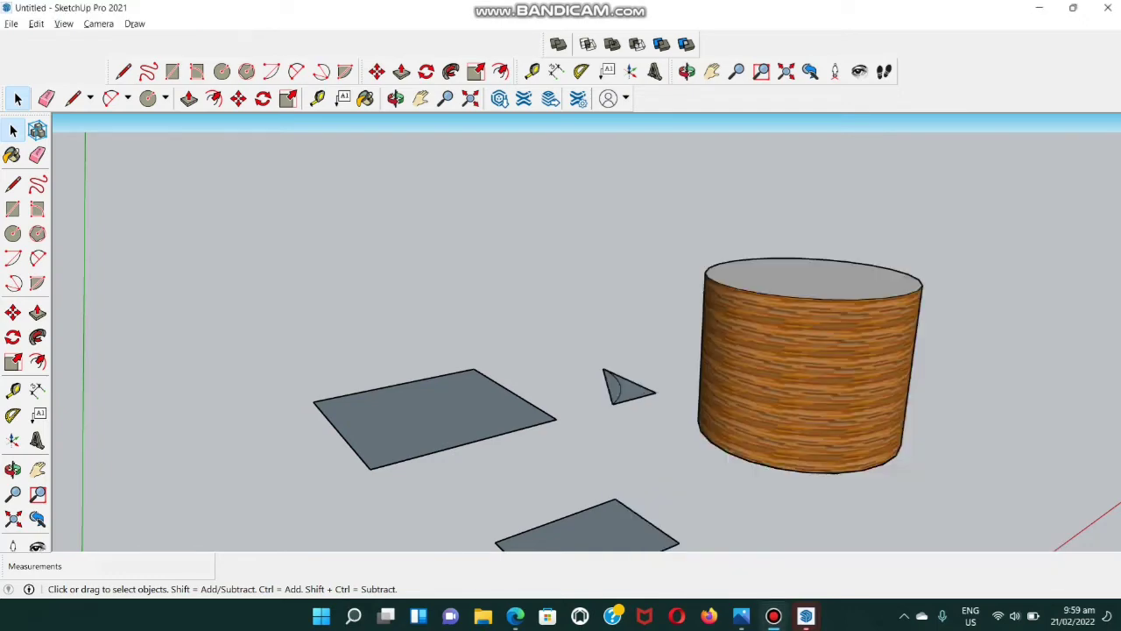
key("alt+Tab")
key("Tab")
key("Tab")
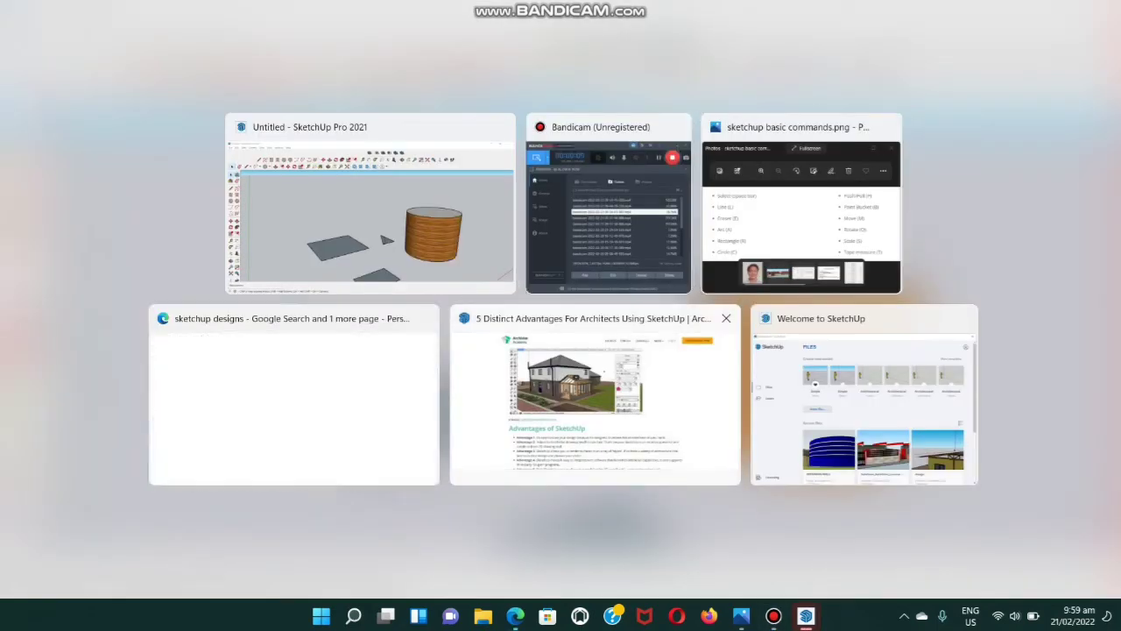
key("alt+Tab")
key("Tab")
key("Tab")
key("Tab")
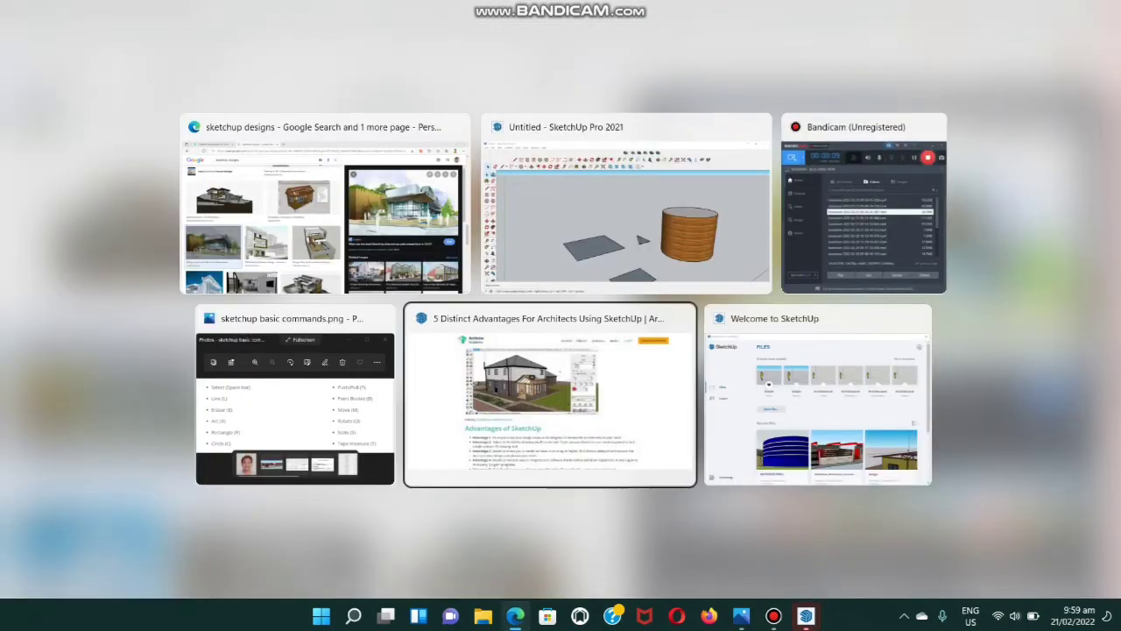
key("Tab")
key("Tab")
key("Tab")
key("Tab")
key("Tab")
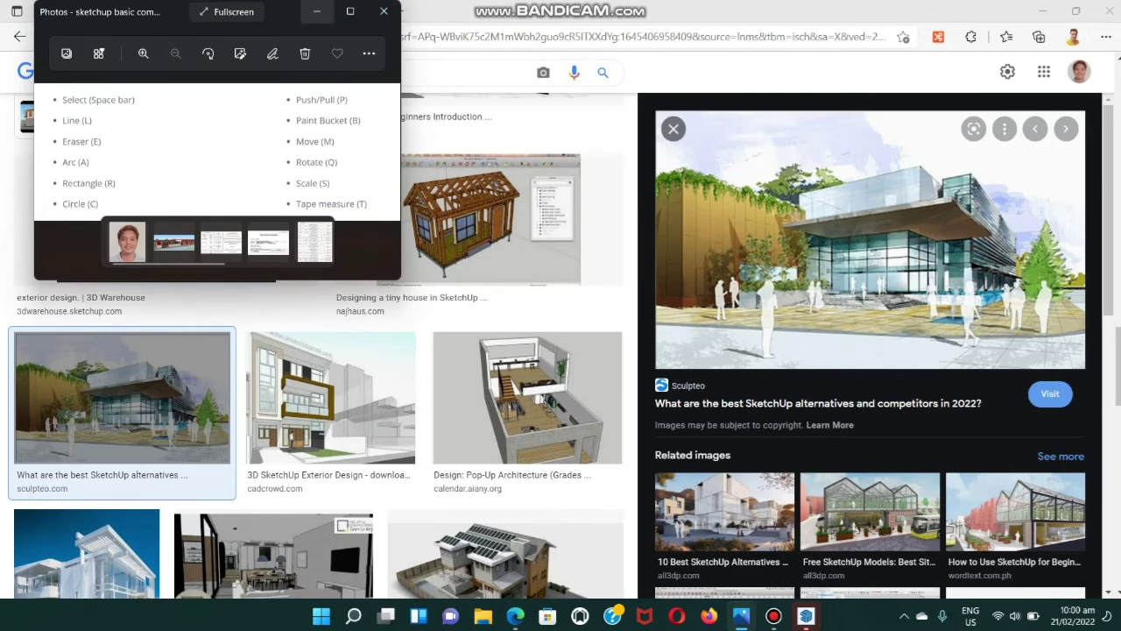
- Return from the commands image and the browser to the untitled SketchUp model
left_click(316, 12)
key("alt+Tab")
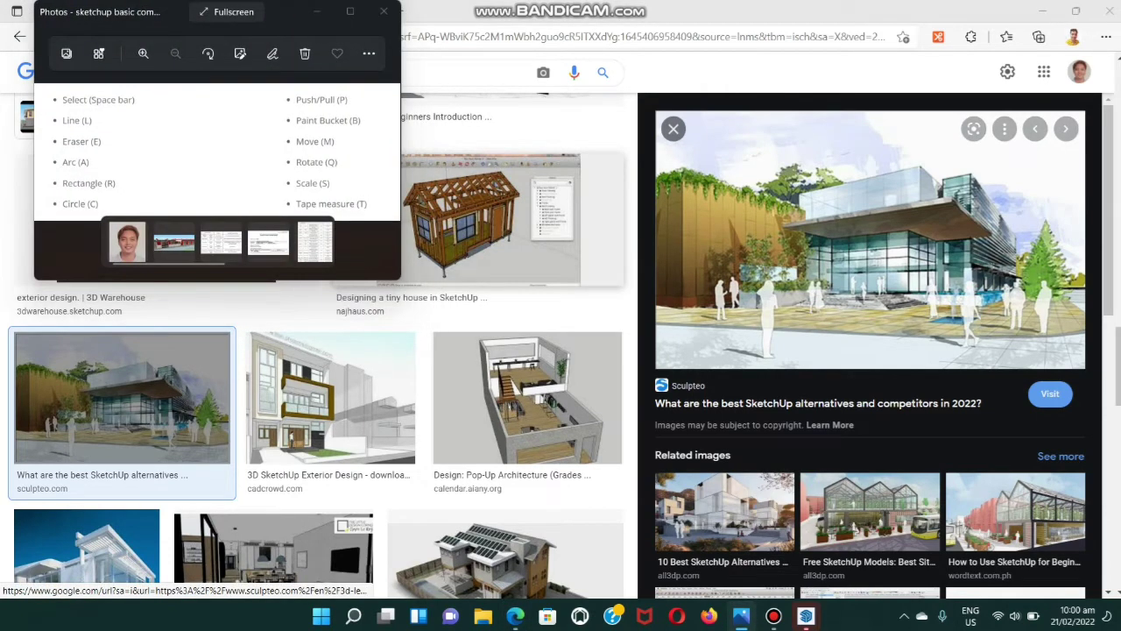
key("alt+Tab")
key("alt+Tab")
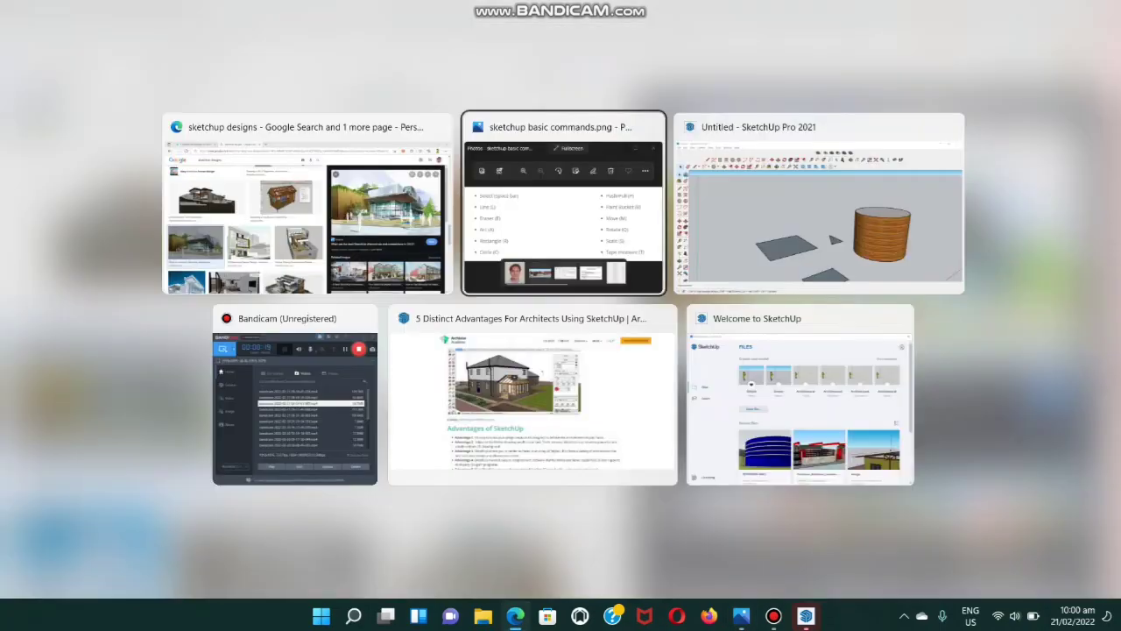
key("alt+Tab")
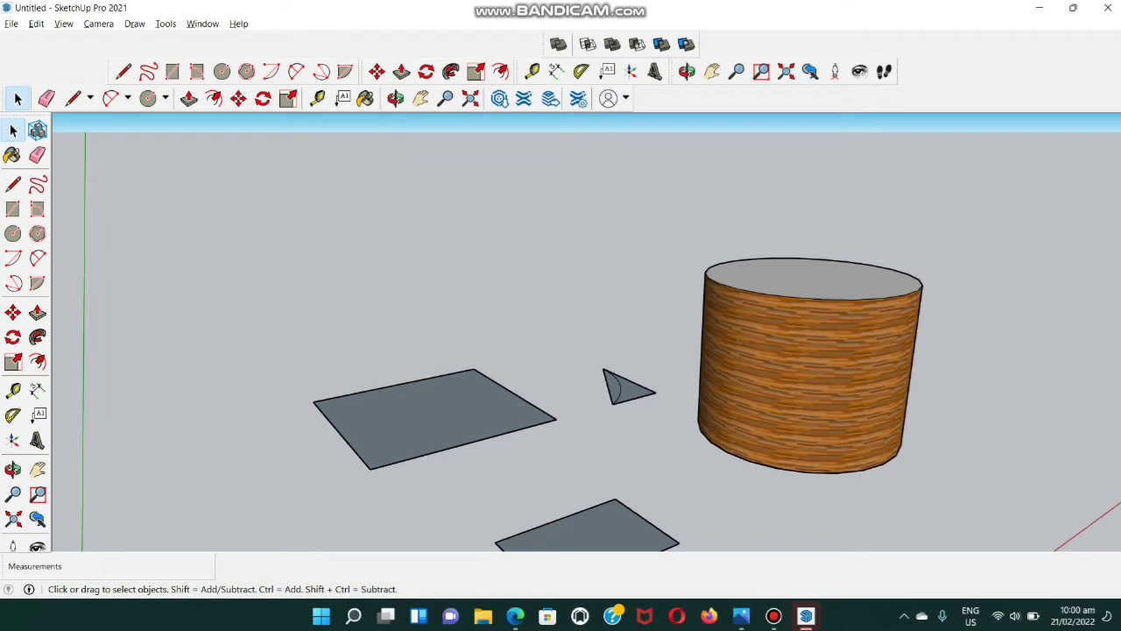
- Look up the Rotate shortcut in the basic commands image and return to the SketchUp model
key("r")
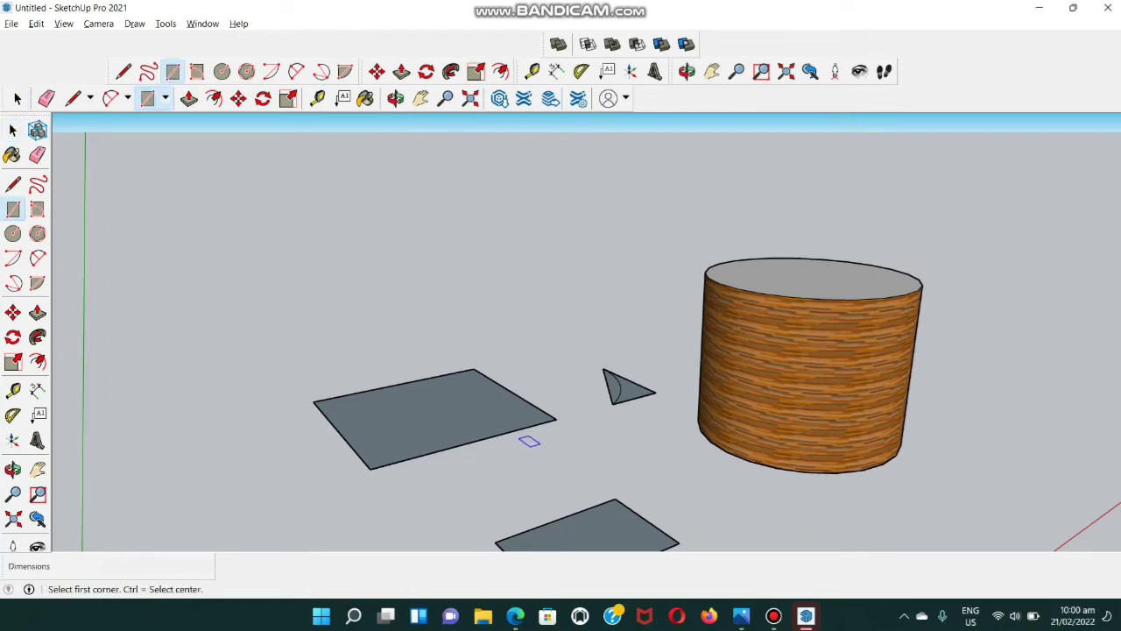
key("alt+Tab")
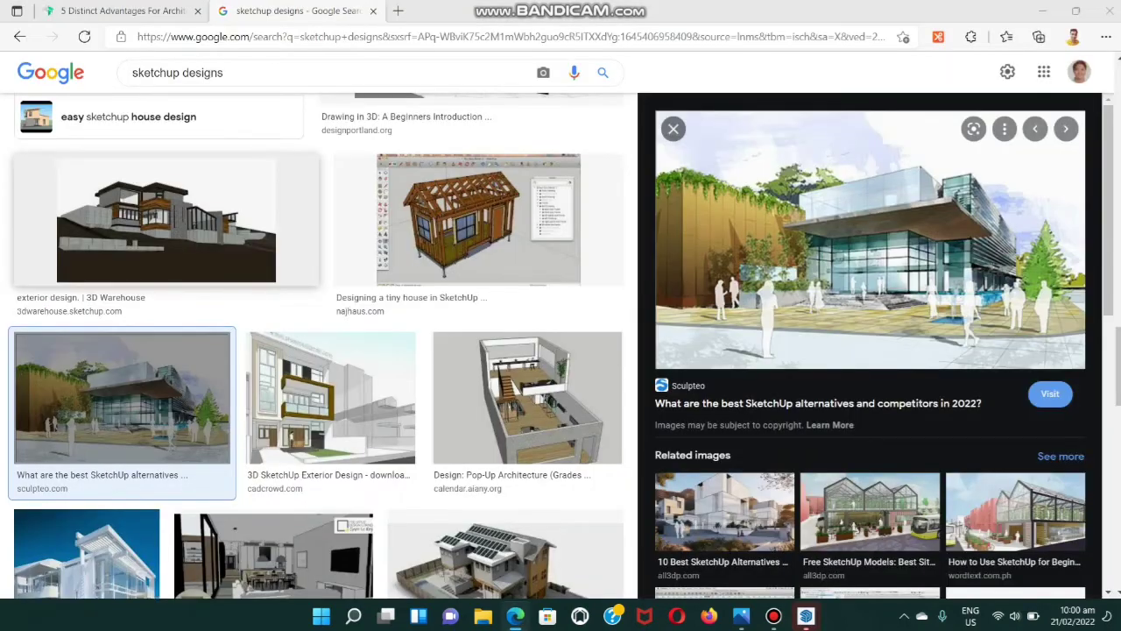
key("alt+Tab")
key("alt+Tab")
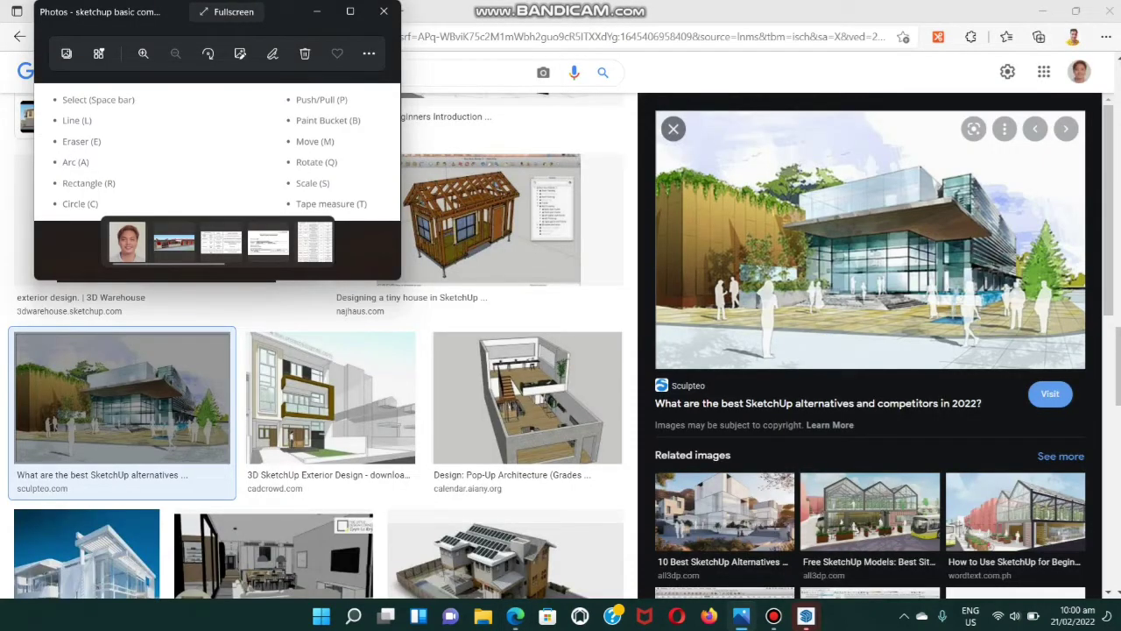
key("alt+Tab")
key("alt+Tab")
key("alt+Tab")
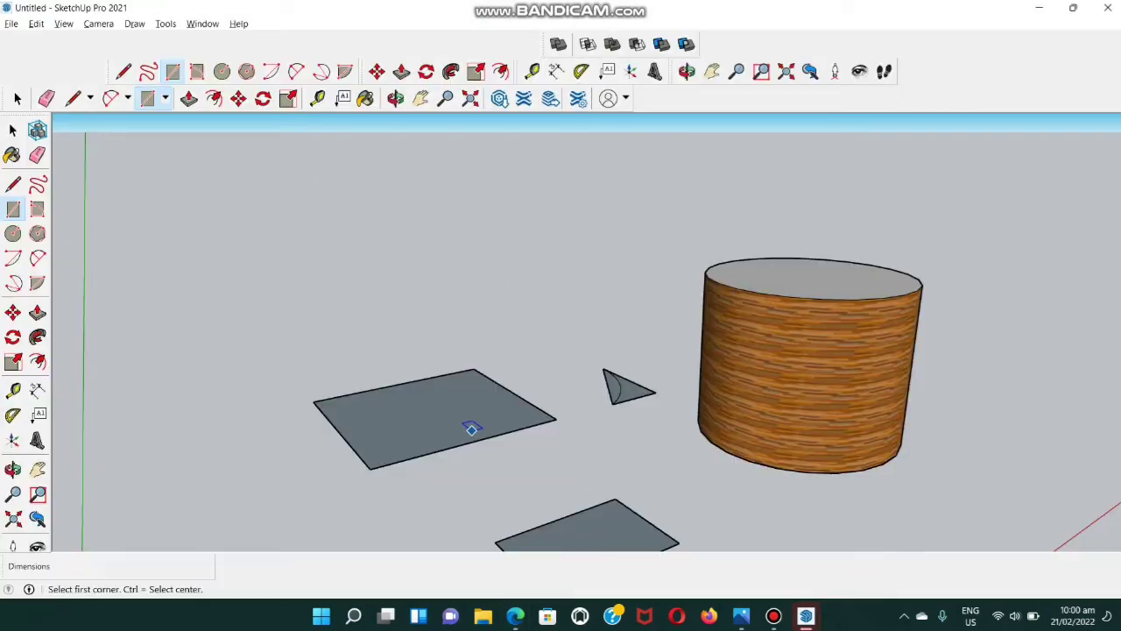
- Examine the cylinder and flat shapes from several angles and inspect the small arc-divided triangle up close
key("q")
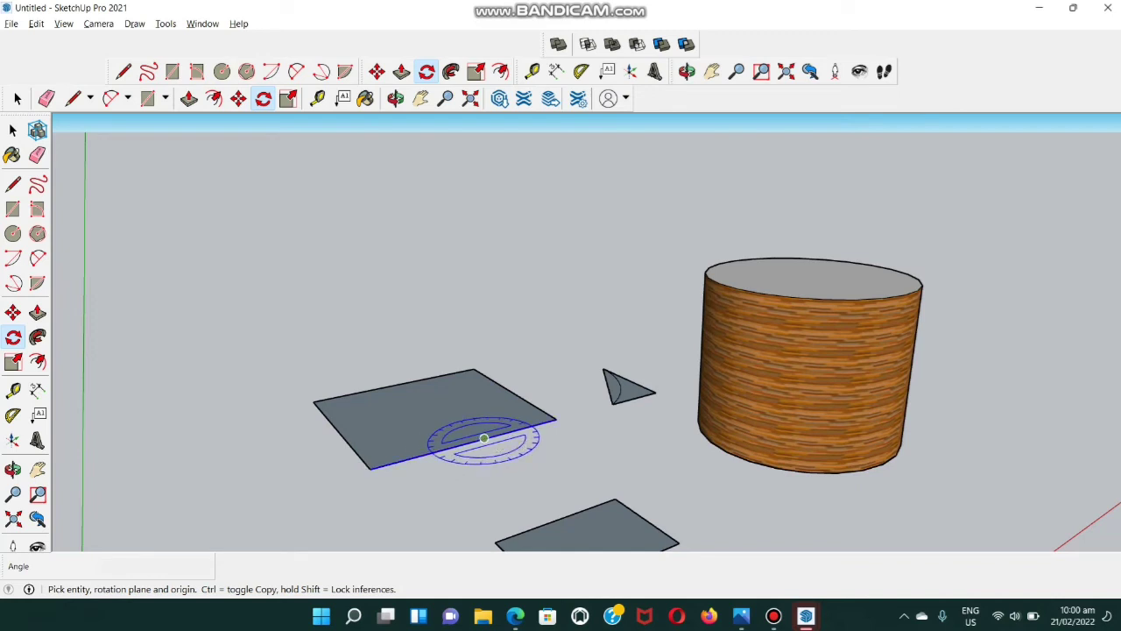
key("space")
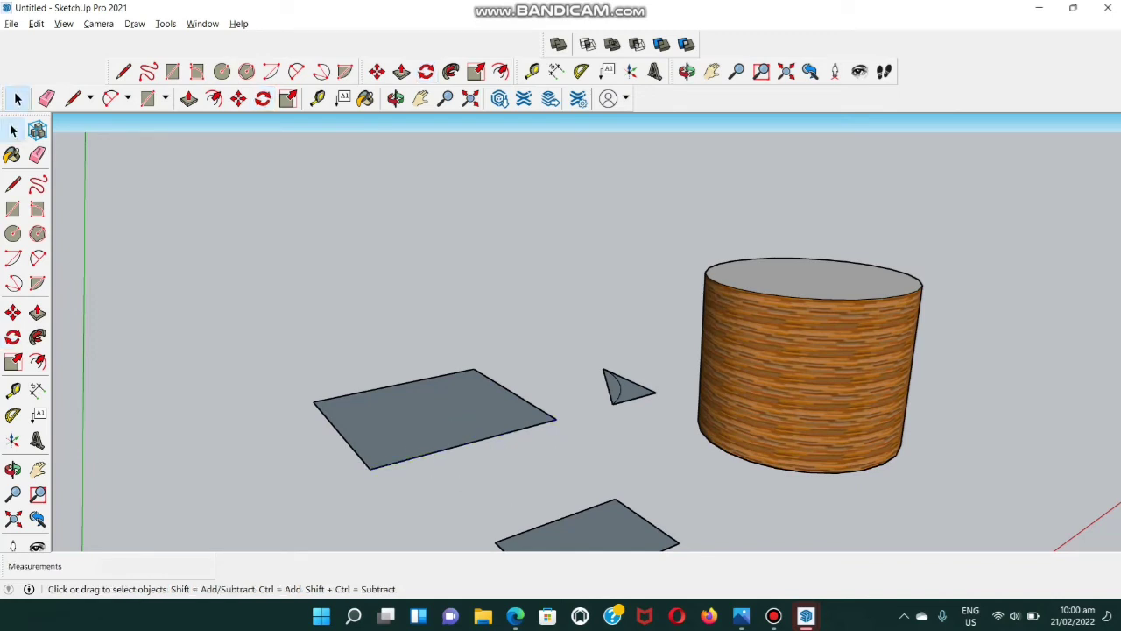
middle_click_drag(462, 435, 410, 473)
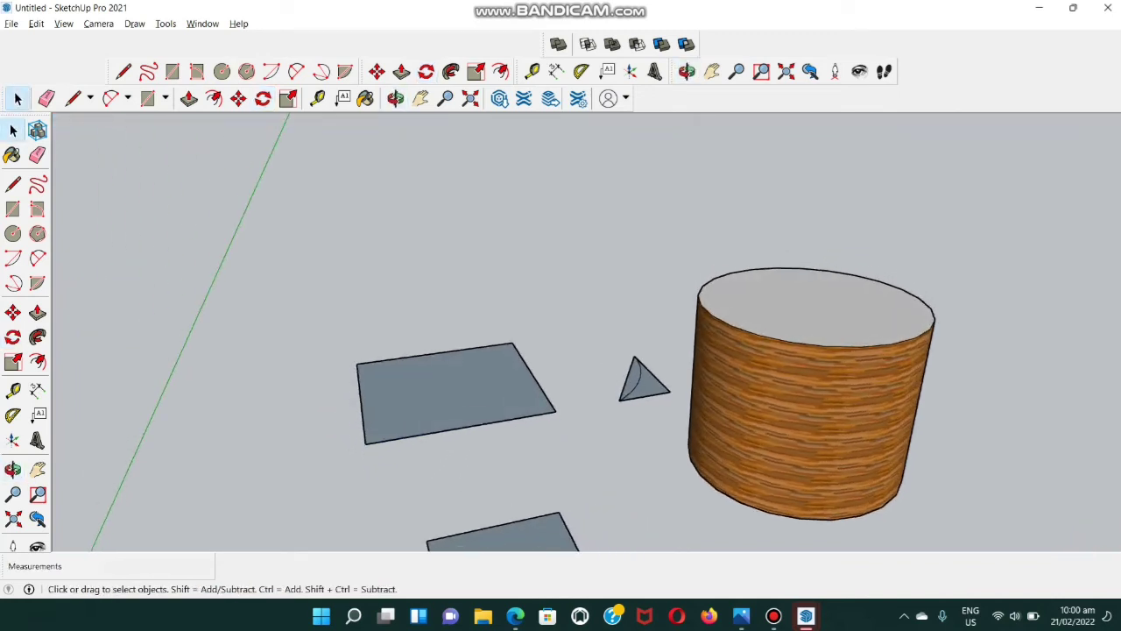
middle_click_drag(560, 350, 487, 331)
key("space")
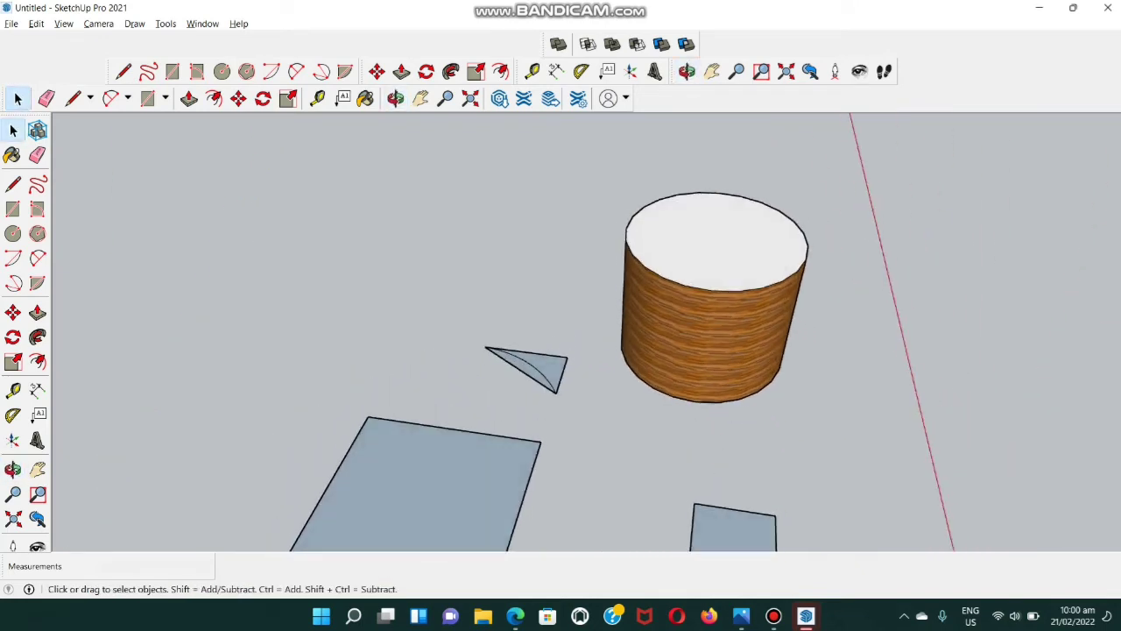
middle_click_drag(561, 351, 482, 406)
mouse_move(691, 375)
middle_mouse_down()
mouse_move(661, 371)
mouse_move(676, 373)
middle_mouse_up()
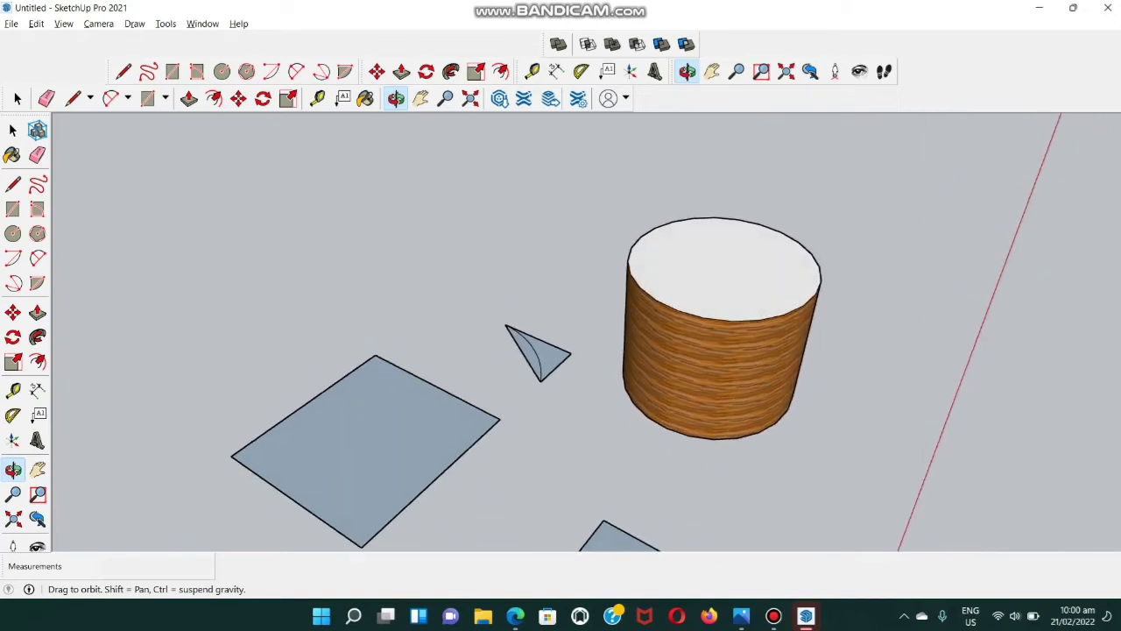
key("space")
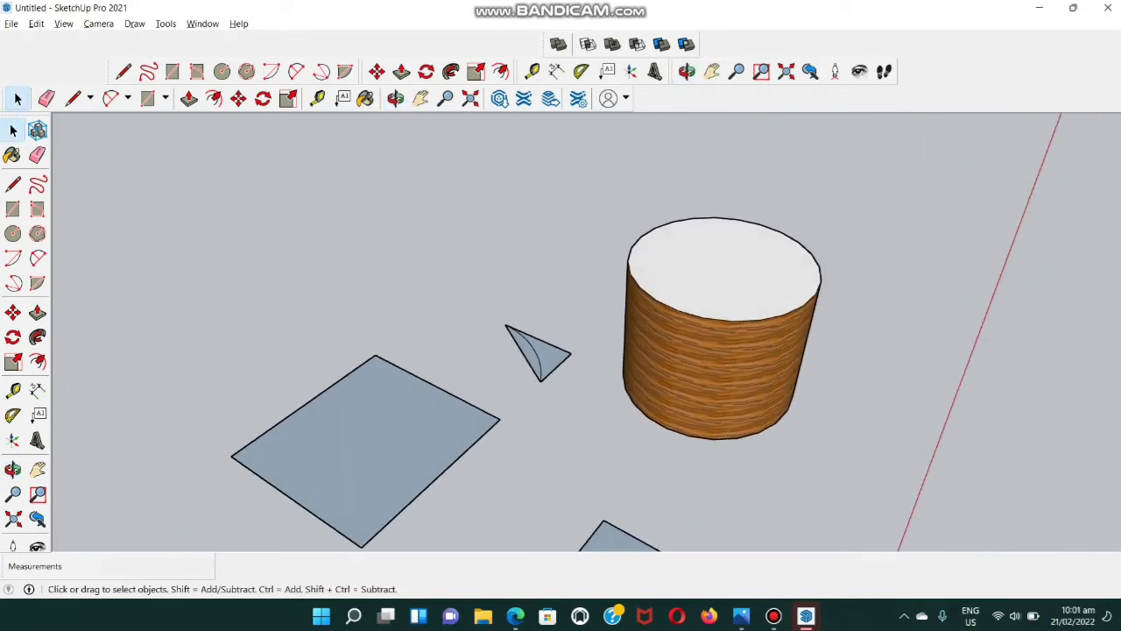
scroll(541, 354, "up", 2)
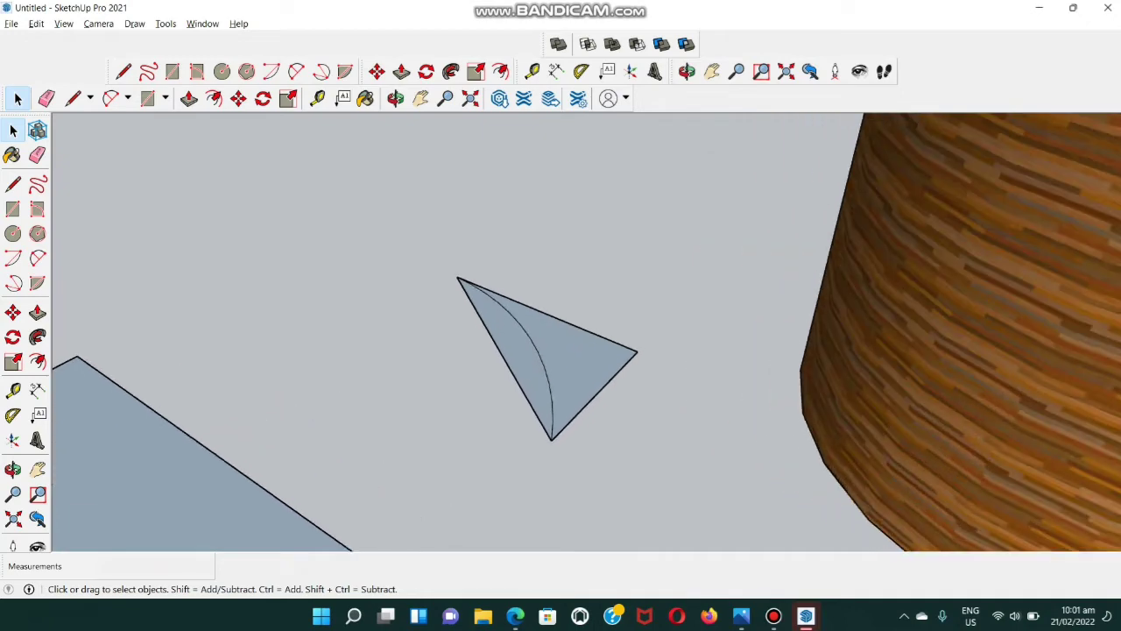
scroll(540, 353, "down", 6)
scroll(540, 354, "down", 5)
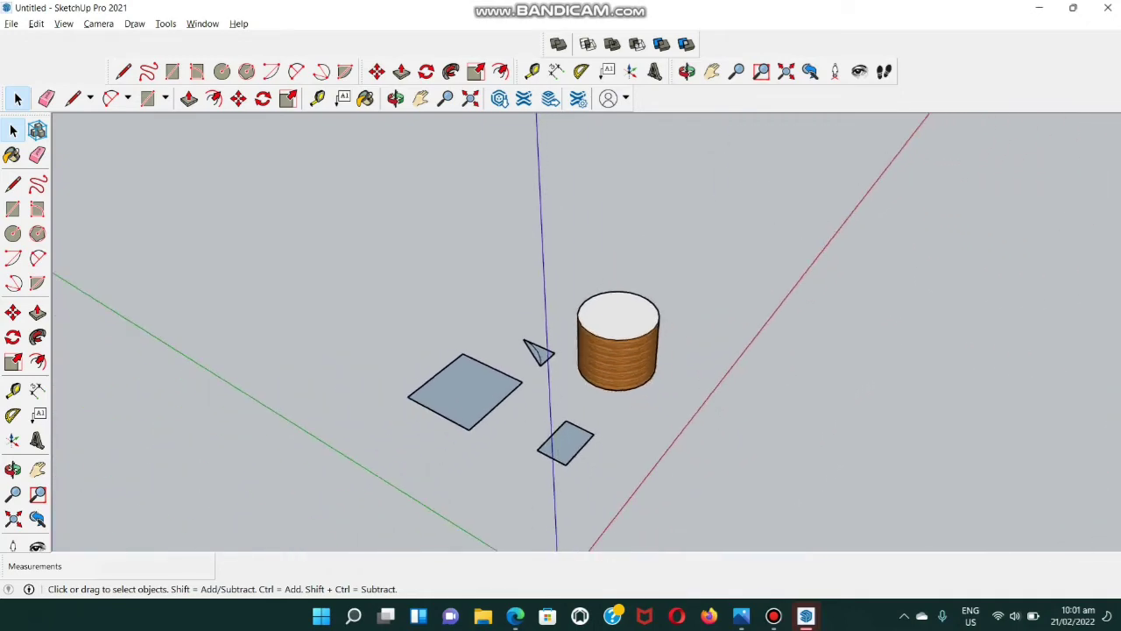
scroll(538, 352, "up", 8)
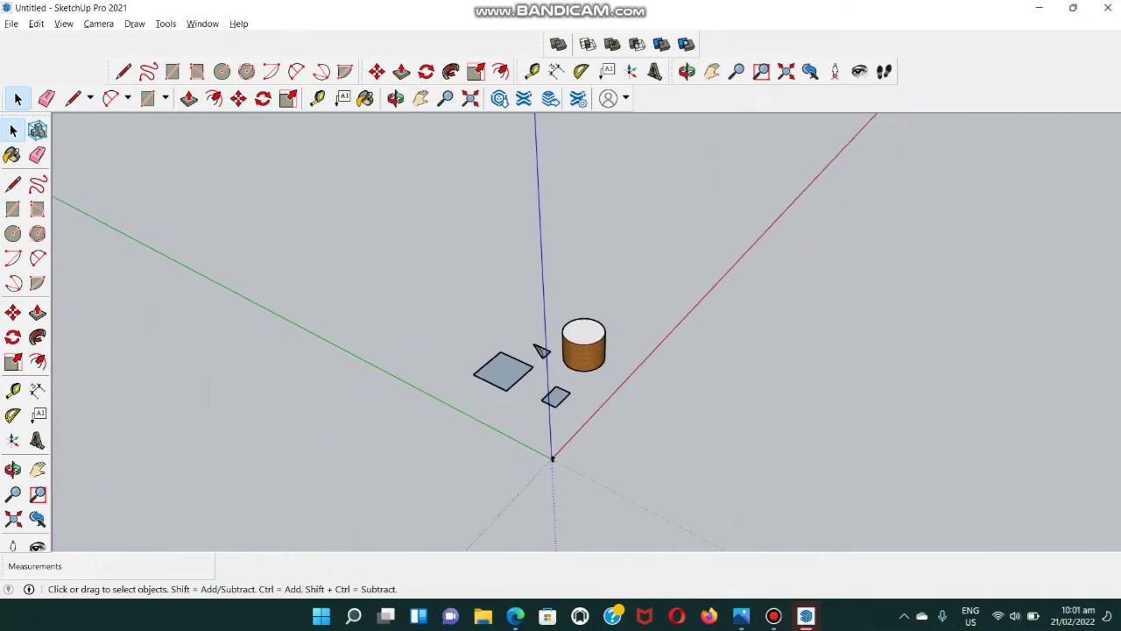
scroll(533, 337, "up", 3)
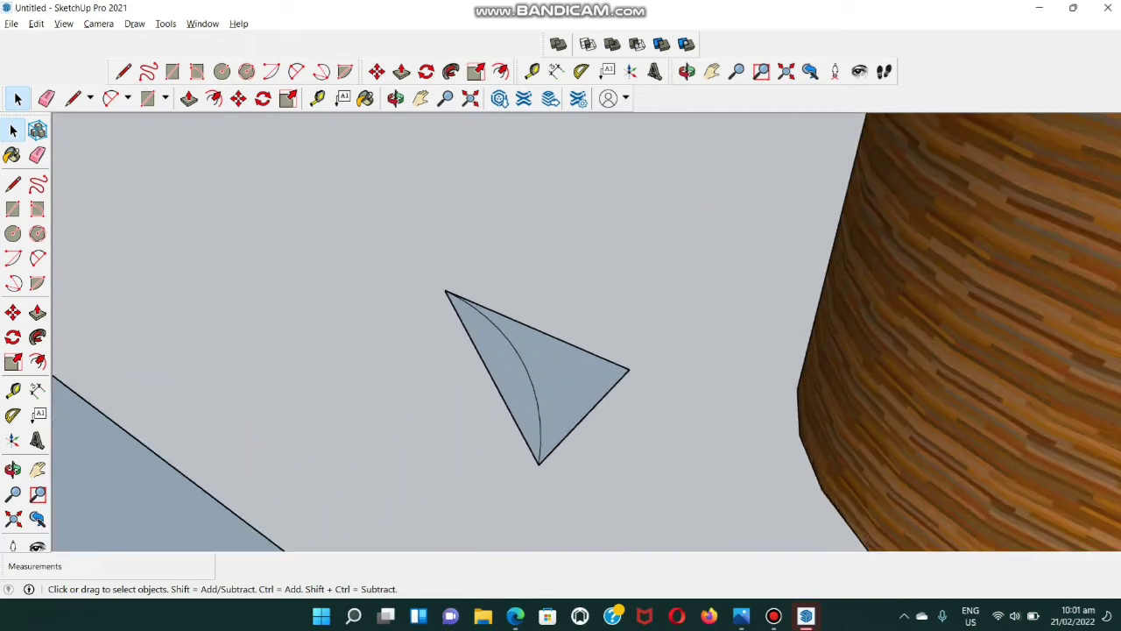
scroll(533, 337, "down", 6)
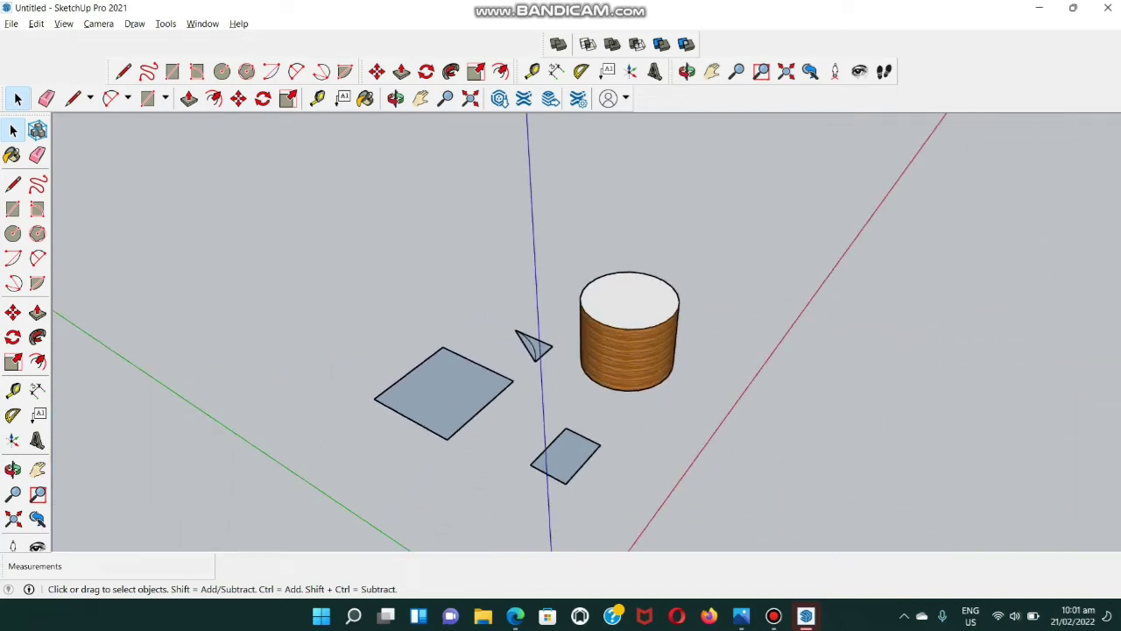
scroll(532, 341, "up", 6)
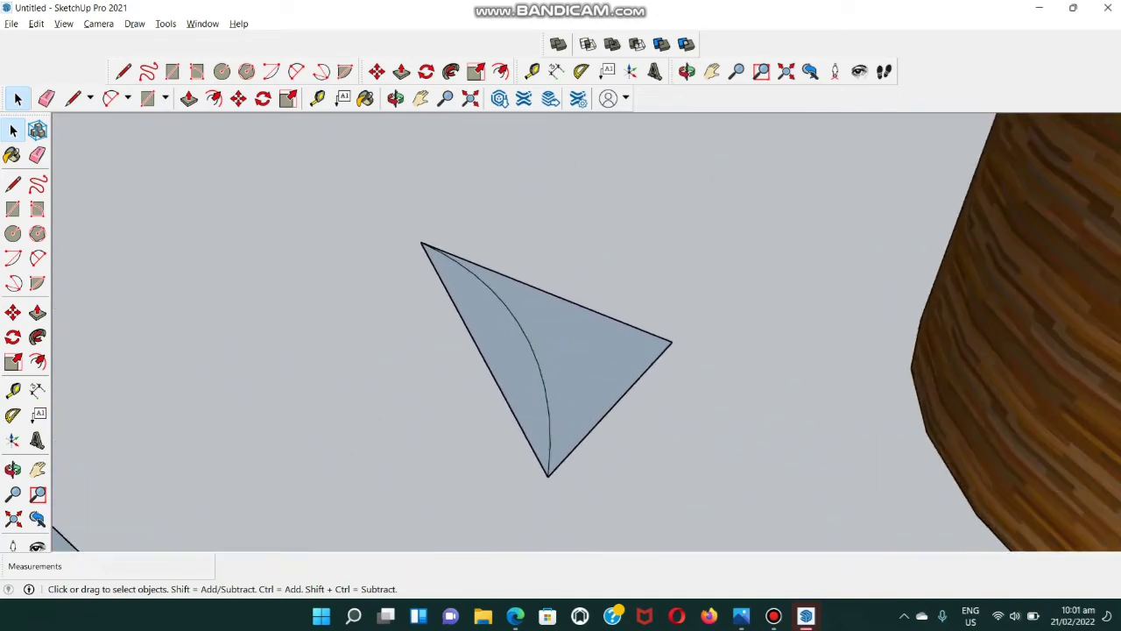
scroll(592, 355, "down", 2)
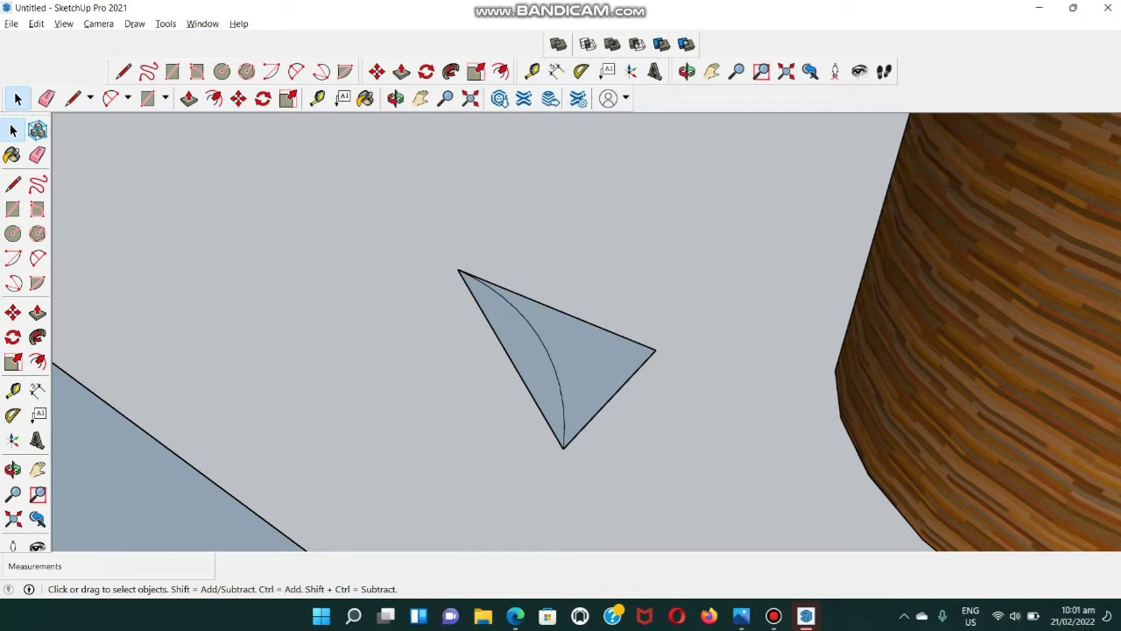
- Select the whole arc-divided triangle, rotate it 90 degrees on the ground plane about its corner farthest from the viewer, and clear the selection
left_click_drag(736, 184, 405, 490)
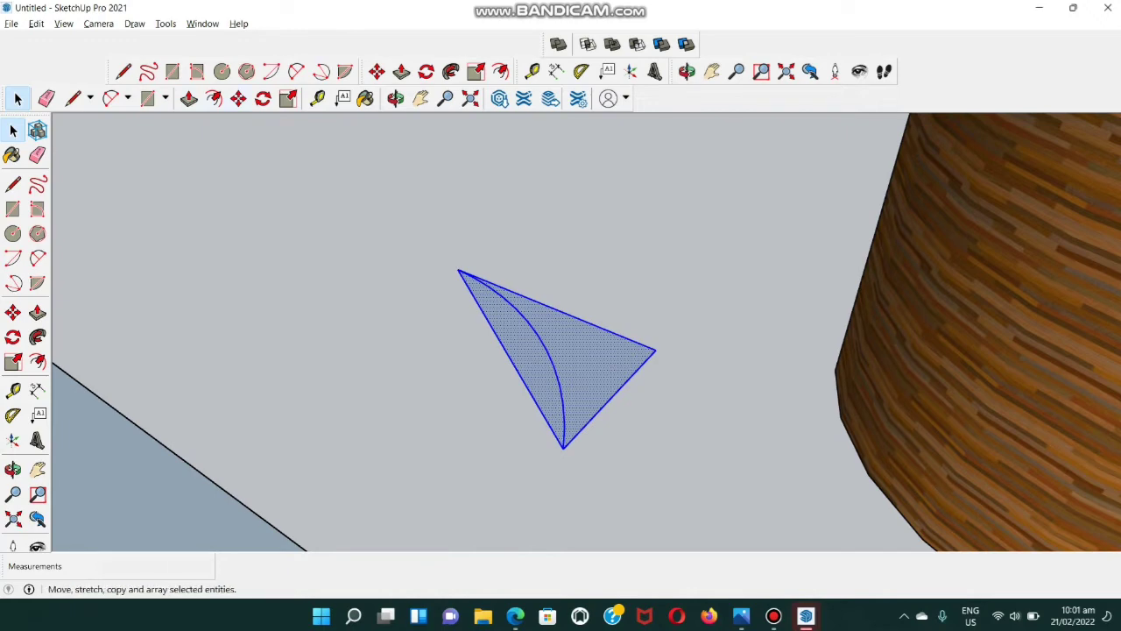
left_click(263, 98)
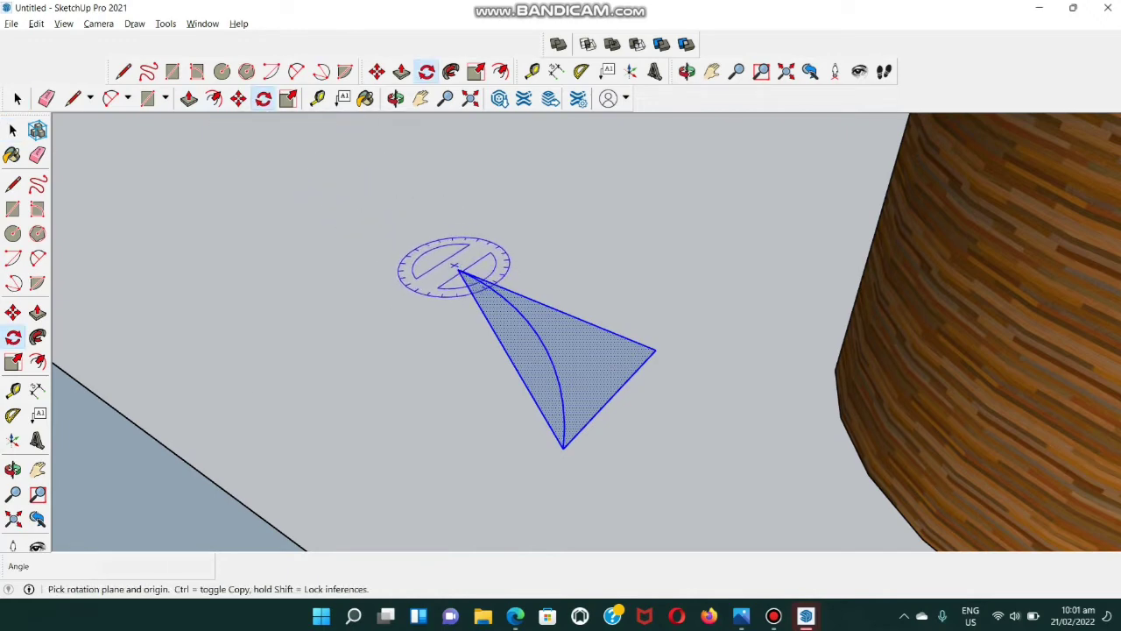
left_click(458, 269)
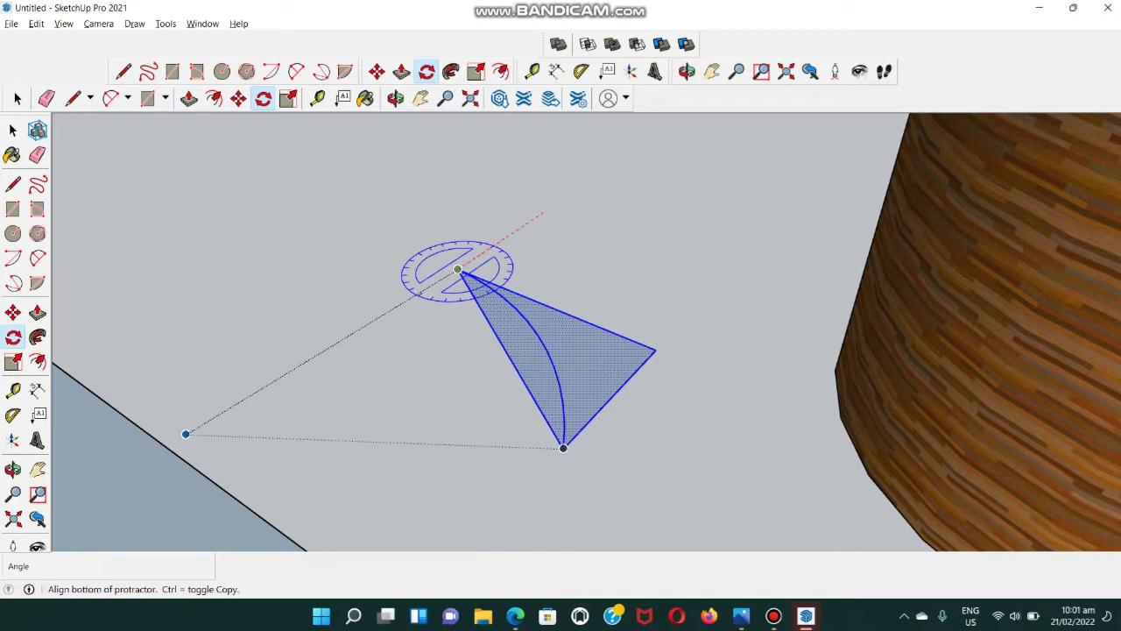
left_click(185, 433)
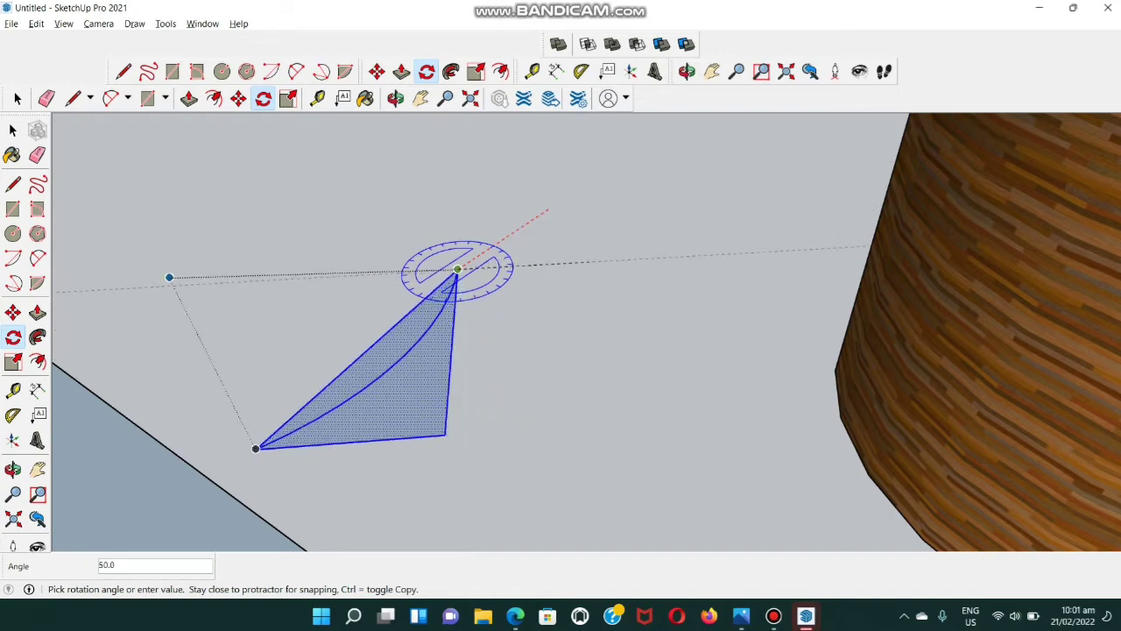
type("90")
key("Return")
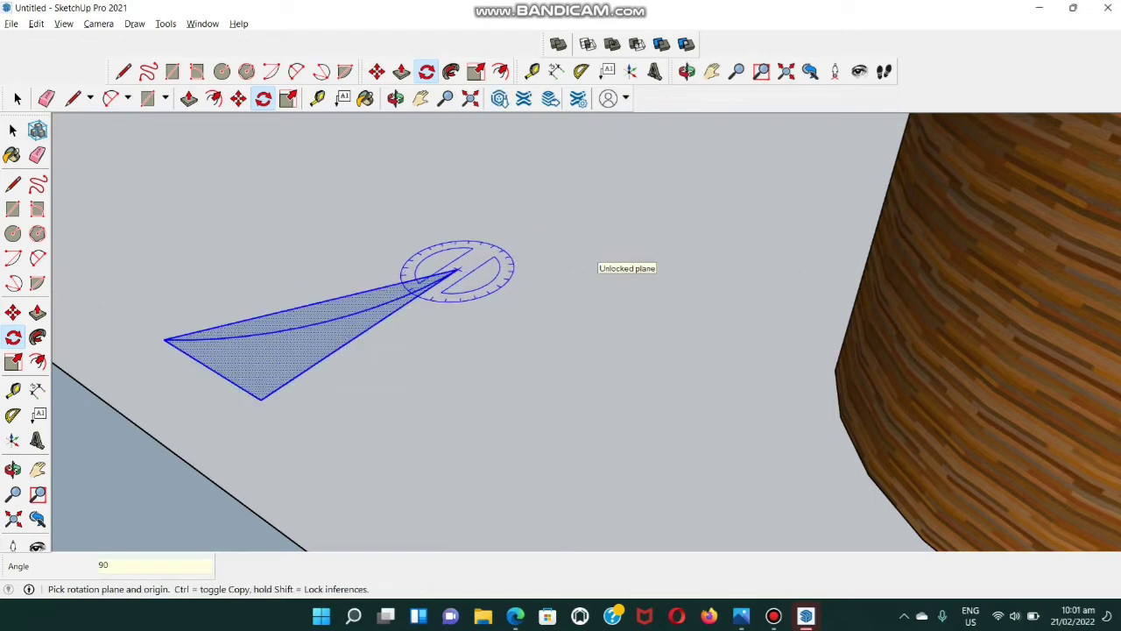
middle_click_drag(533, 333, 645, 412)
key("space")
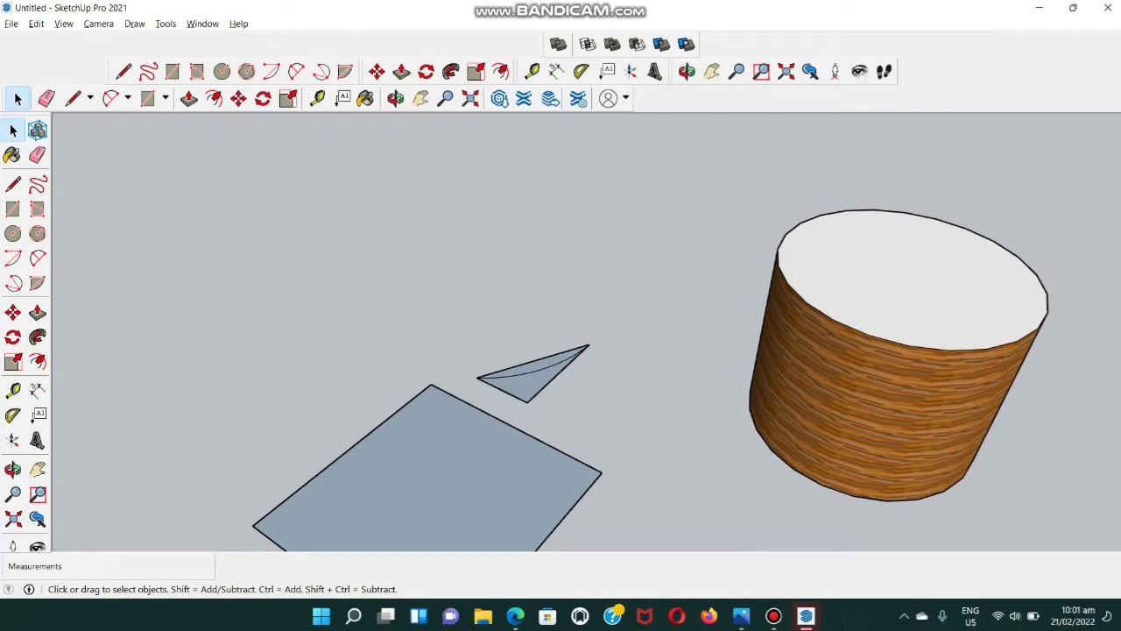
- Select the whole wood-textured cylinder, rotate it 90 degrees in a vertical plane about a point on its side, and clear the selection
scroll(260, 410, "down", 4)
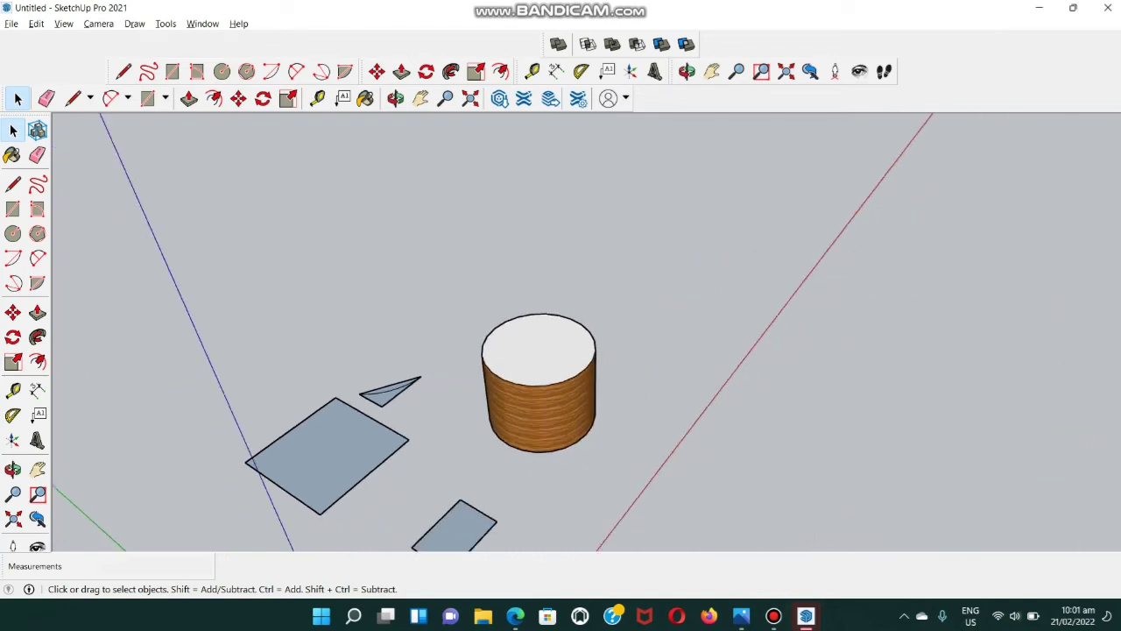
middle_click_drag(260, 410, 262, 388)
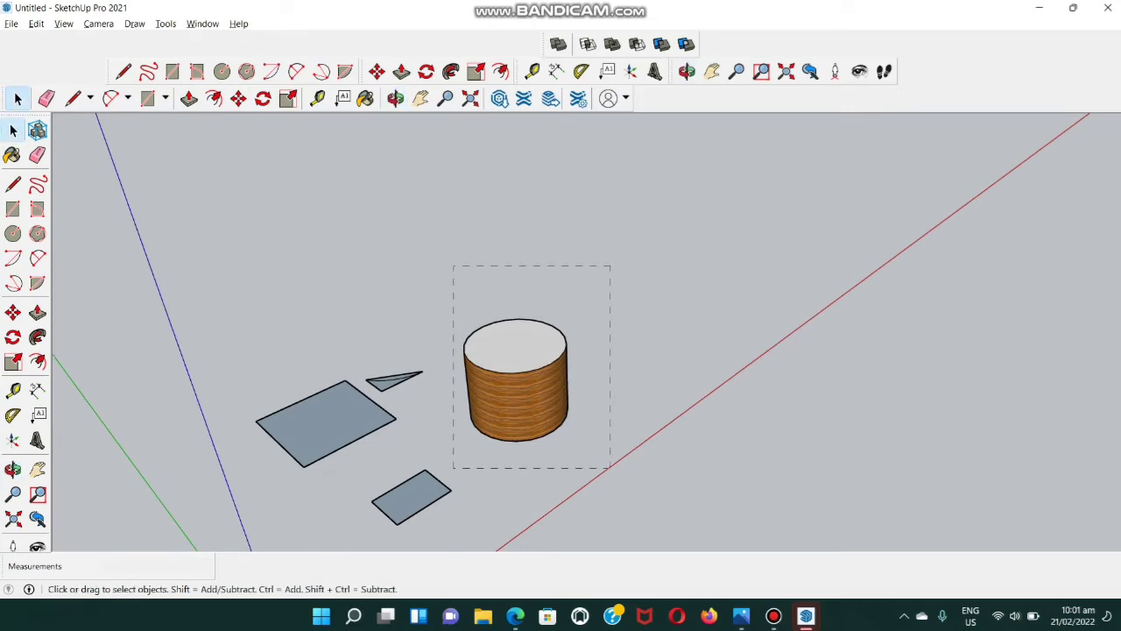
left_click_drag(610, 265, 452, 467)
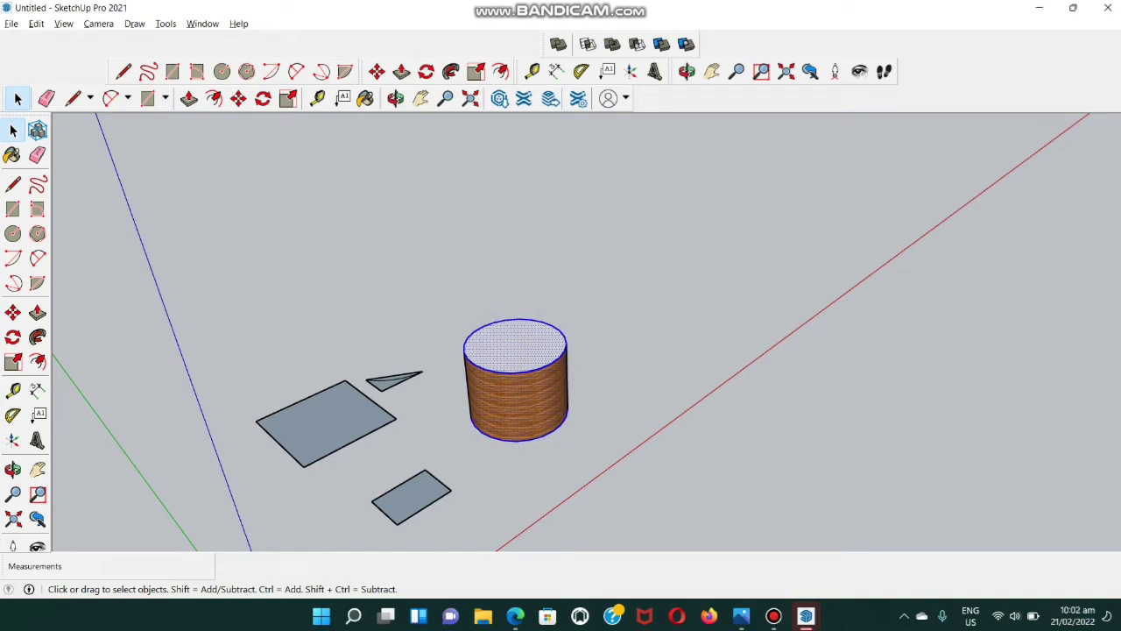
key("ctrl+t")
left_click_drag(620, 307, 455, 447)
key("q")
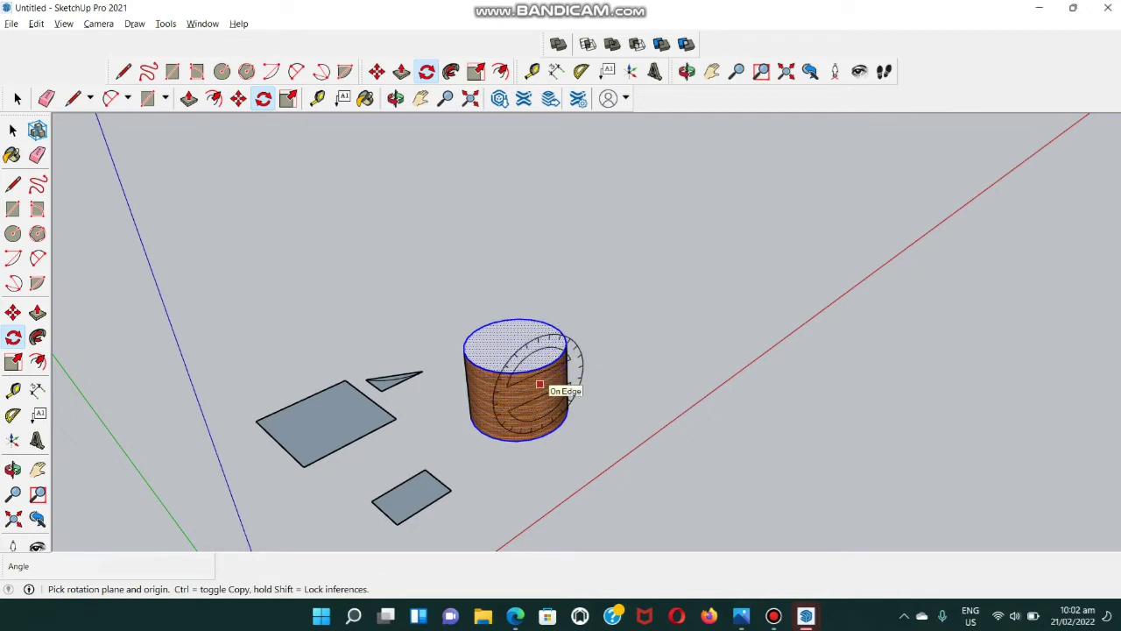
left_click_drag(540, 380, 539, 383)
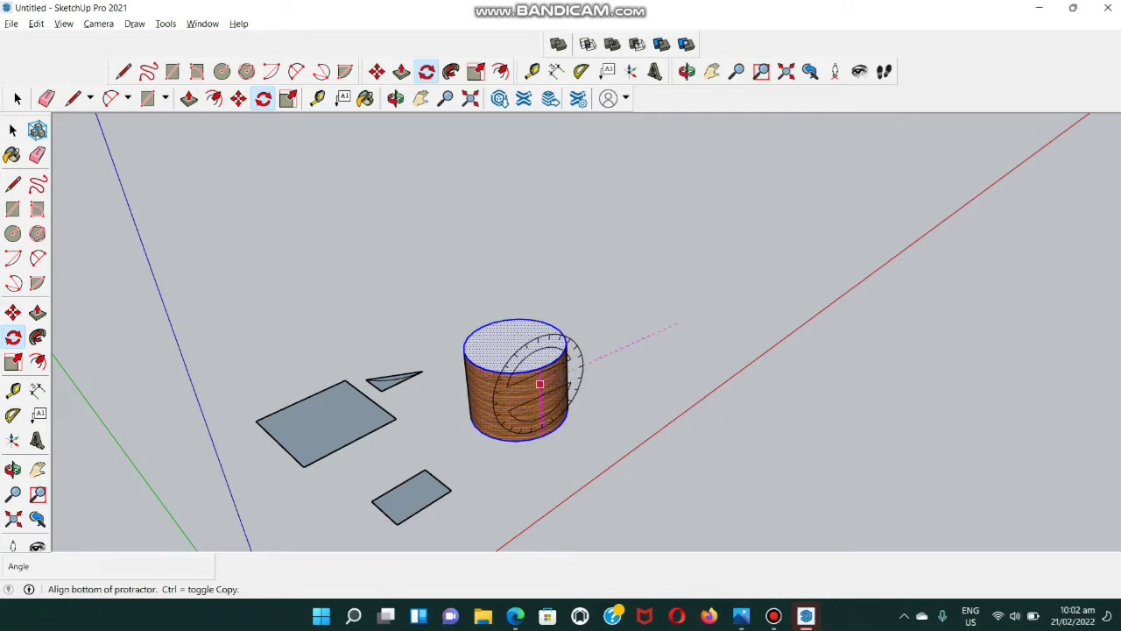
left_click(681, 321)
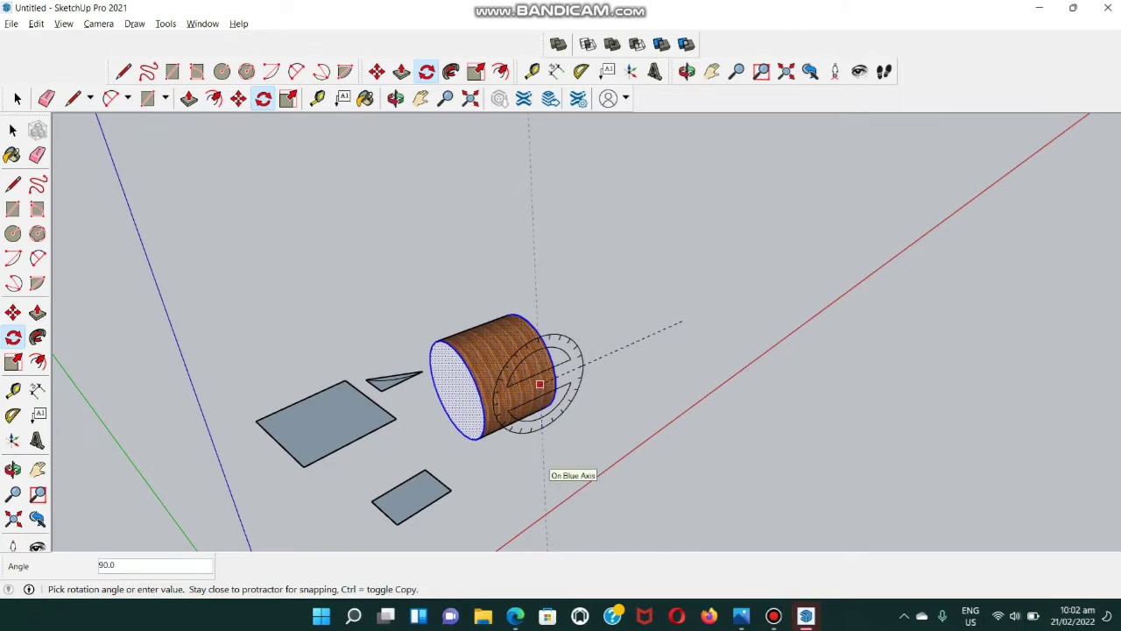
key("Escape")
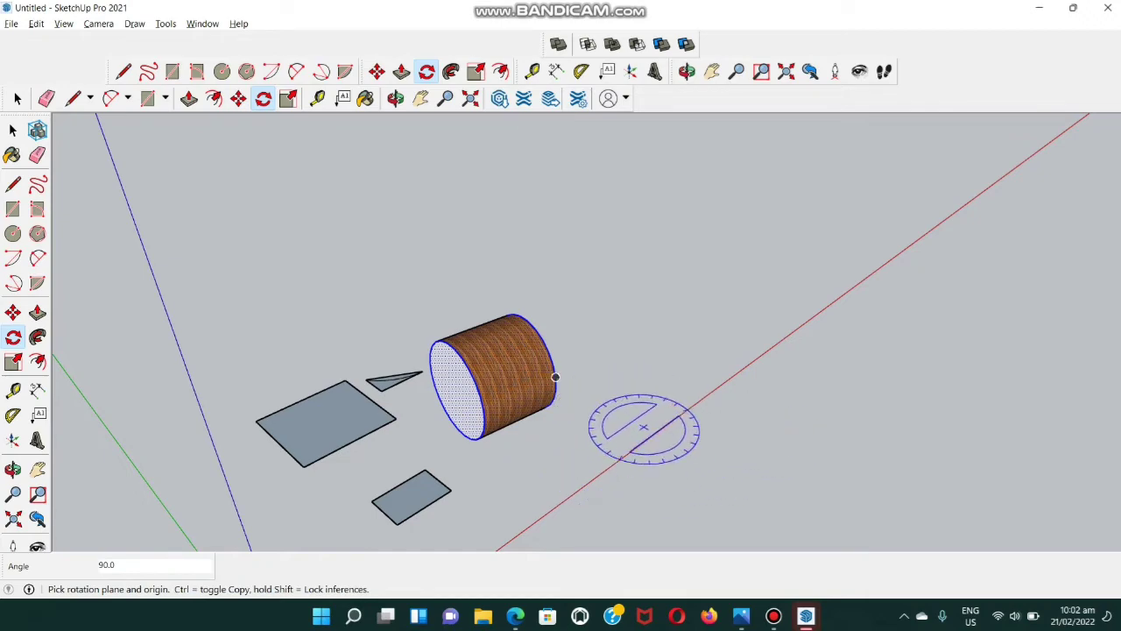
key("space")
key("ctrl+t")
- Offset the edges of the large rectangle inward by 0.10 m
middle_click_drag(421, 368, 771, 346)
middle_click_drag(257, 368, 188, 515)
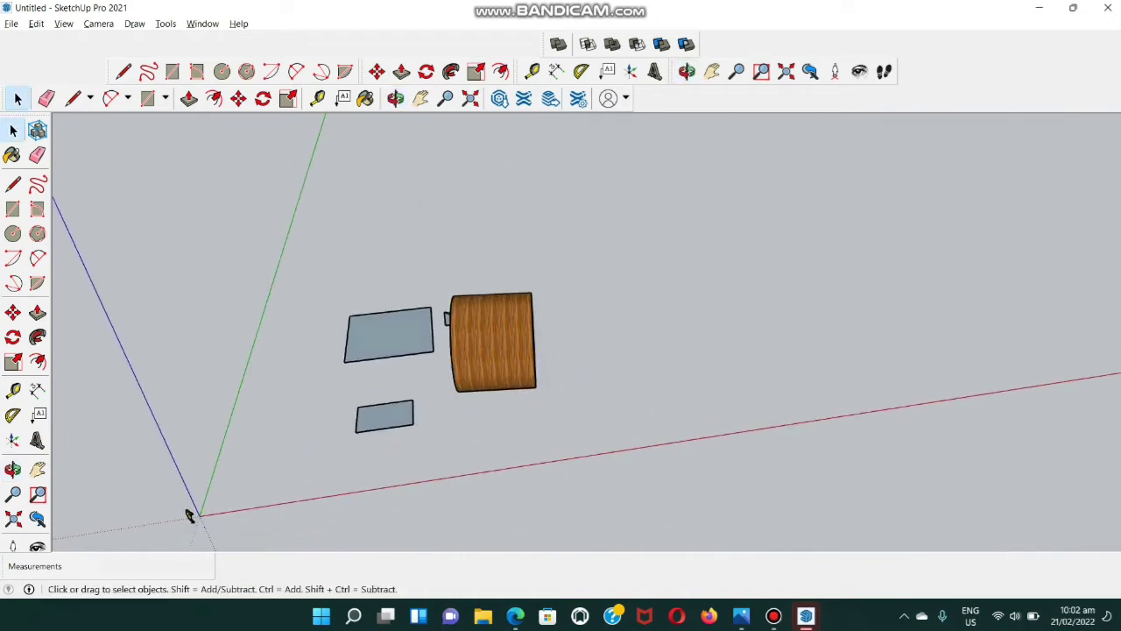
scroll(371, 335, "up", 5)
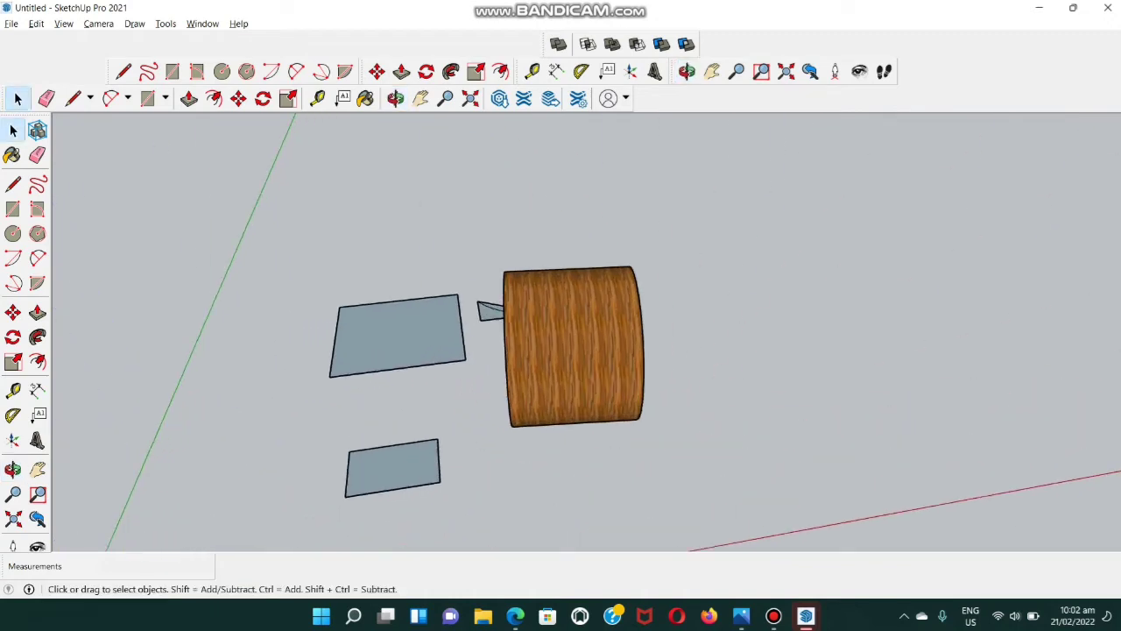
middle_click_drag(371, 335, 371, 336)
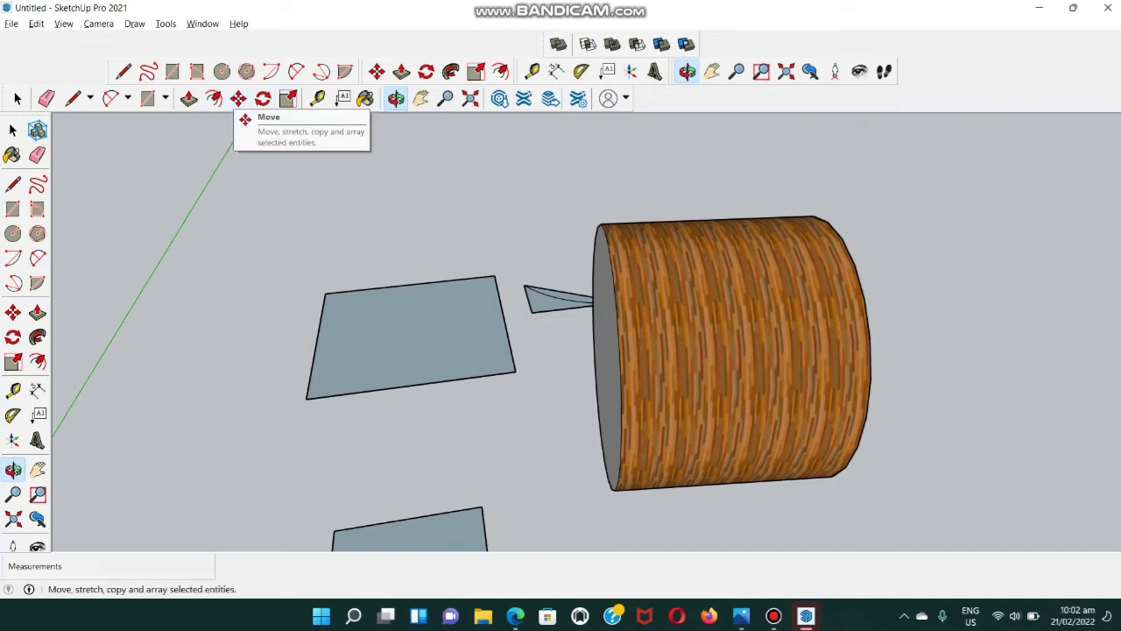
left_click(214, 98)
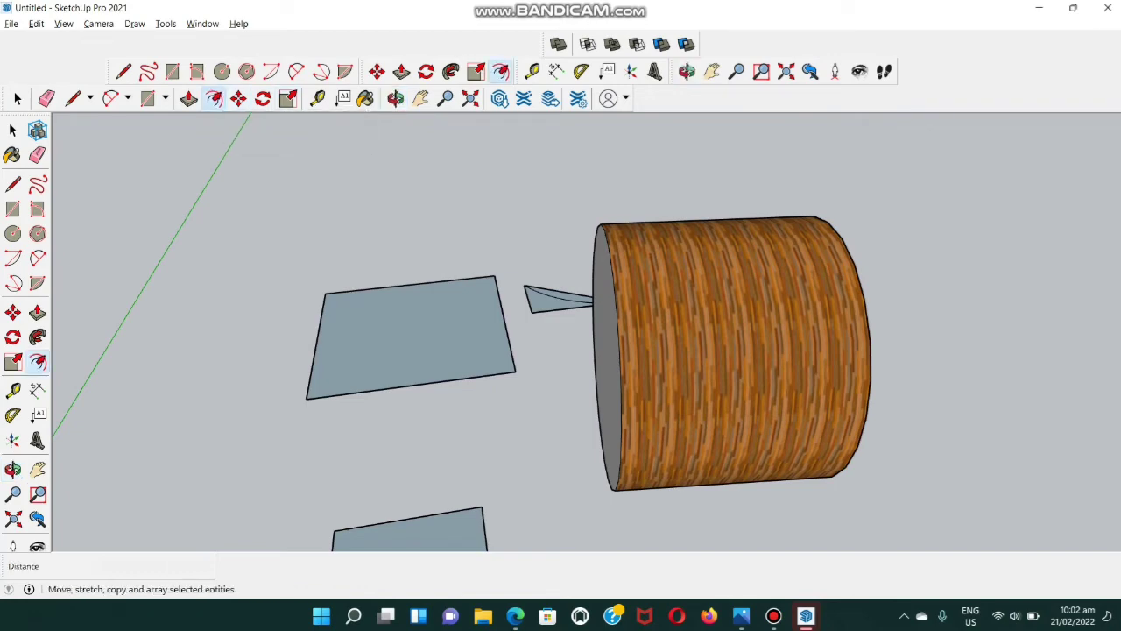
scroll(394, 282, "up", 3)
scroll(392, 280, "up", 3)
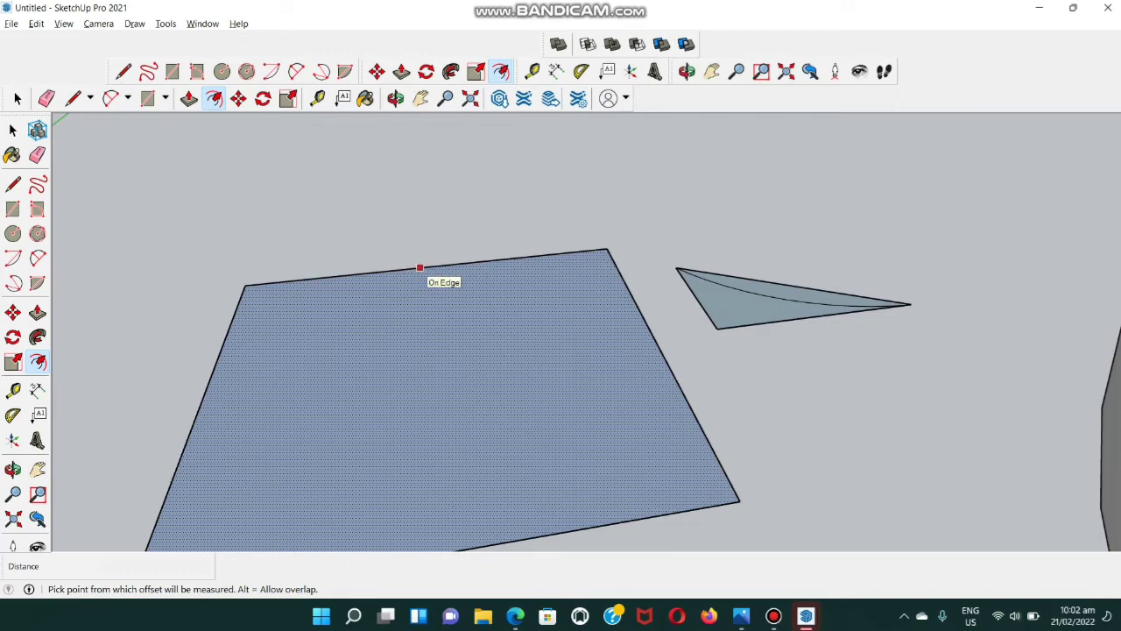
left_click(417, 267)
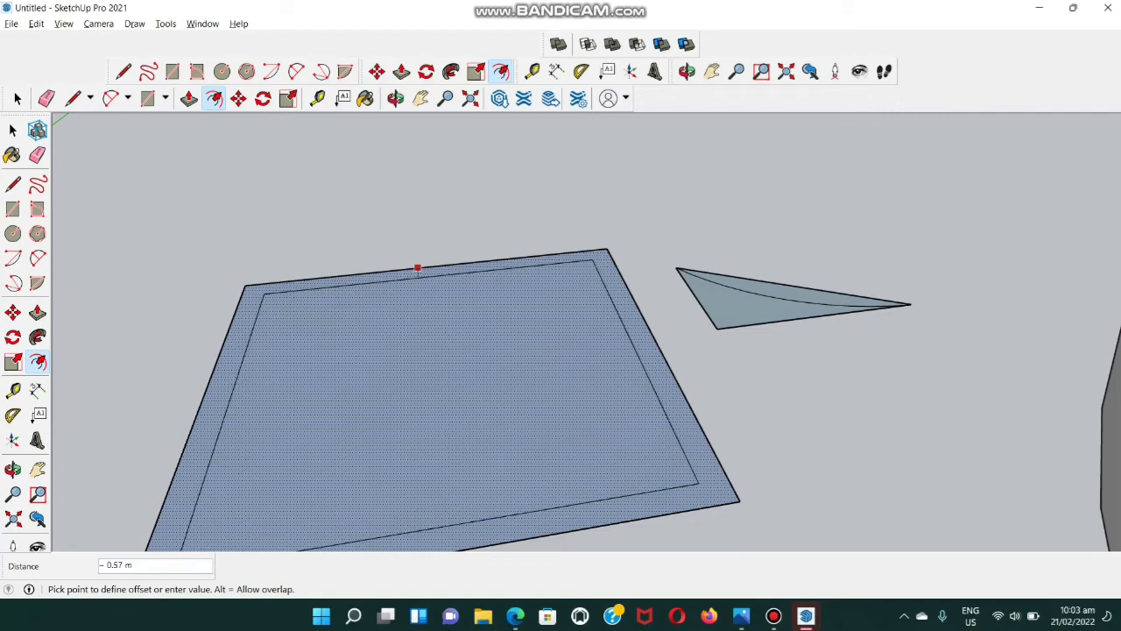
type("0.10")
key("Return")
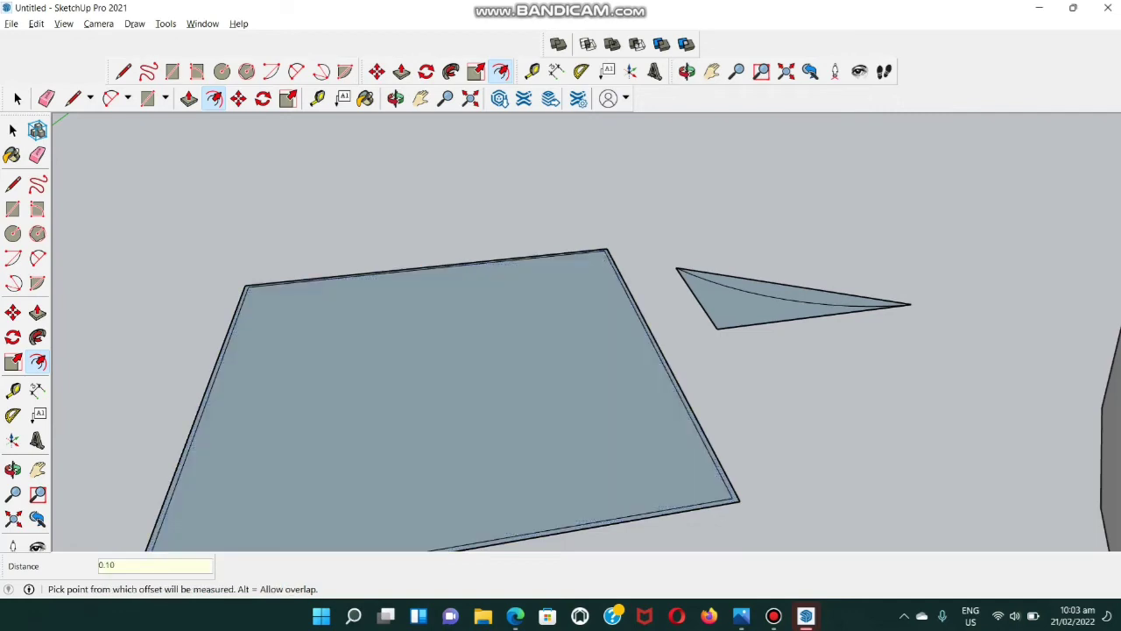
- Push/Pull the narrow border of the large rectangle upward 2.70 m to form walls around the floor
scroll(653, 354, "down", 1)
scroll(328, 519, "up", 2)
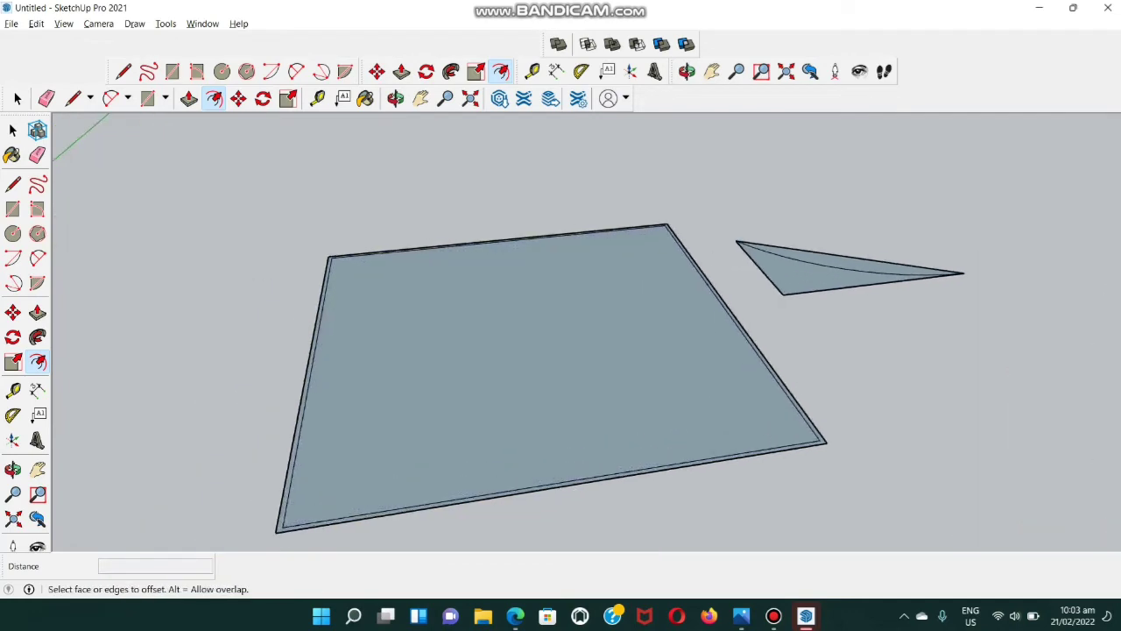
scroll(242, 493, "up", 2)
scroll(424, 530, "down", 1)
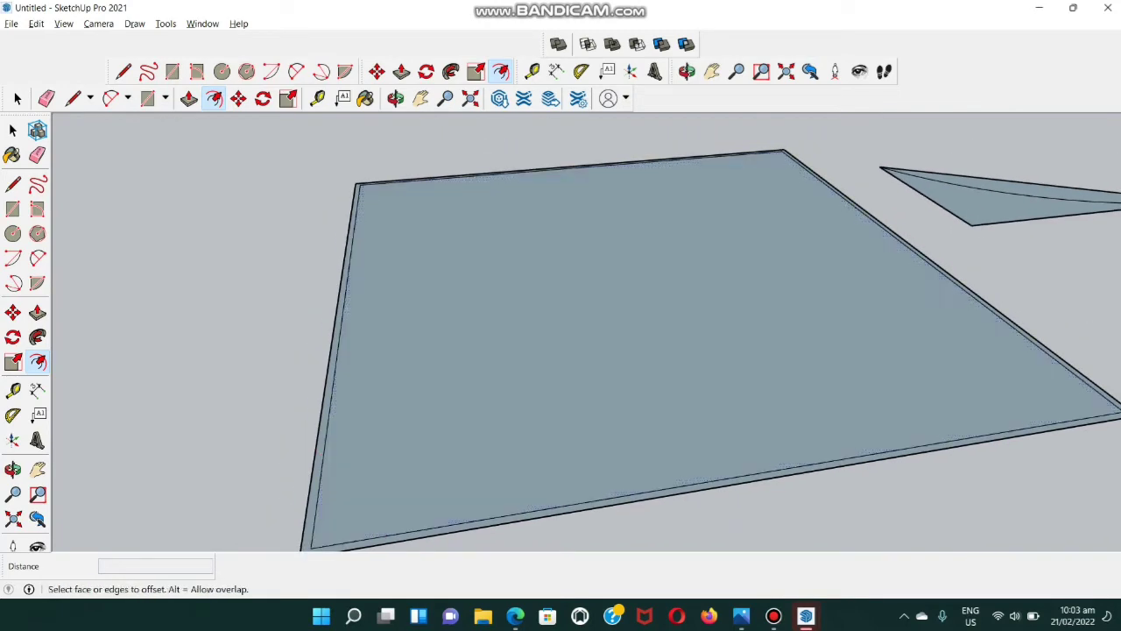
key("p")
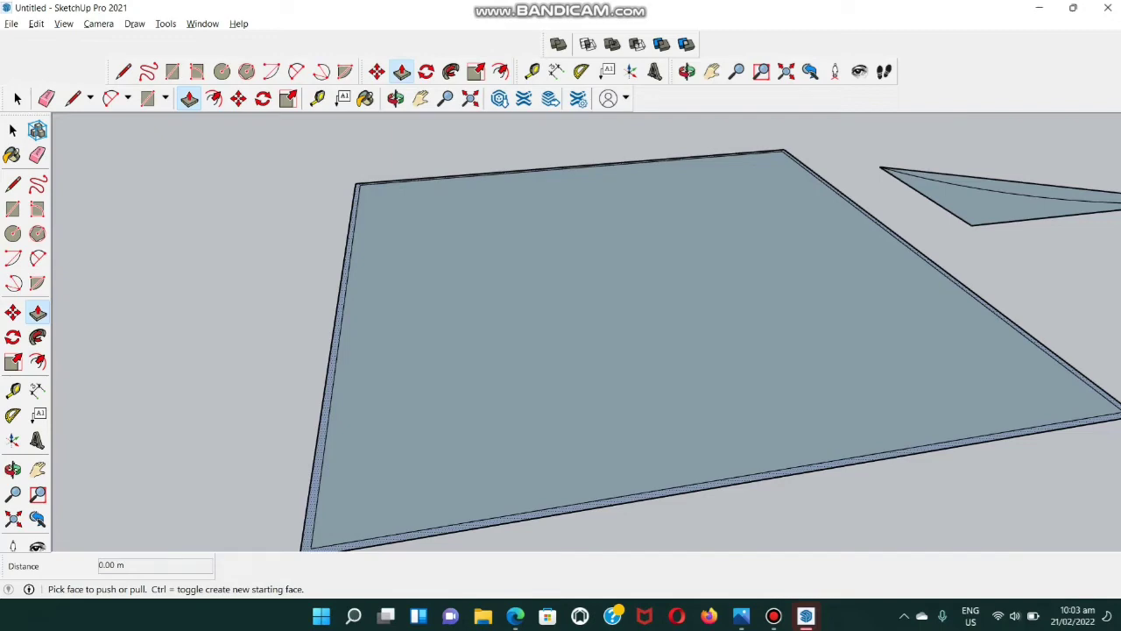
scroll(385, 351, "up", 1)
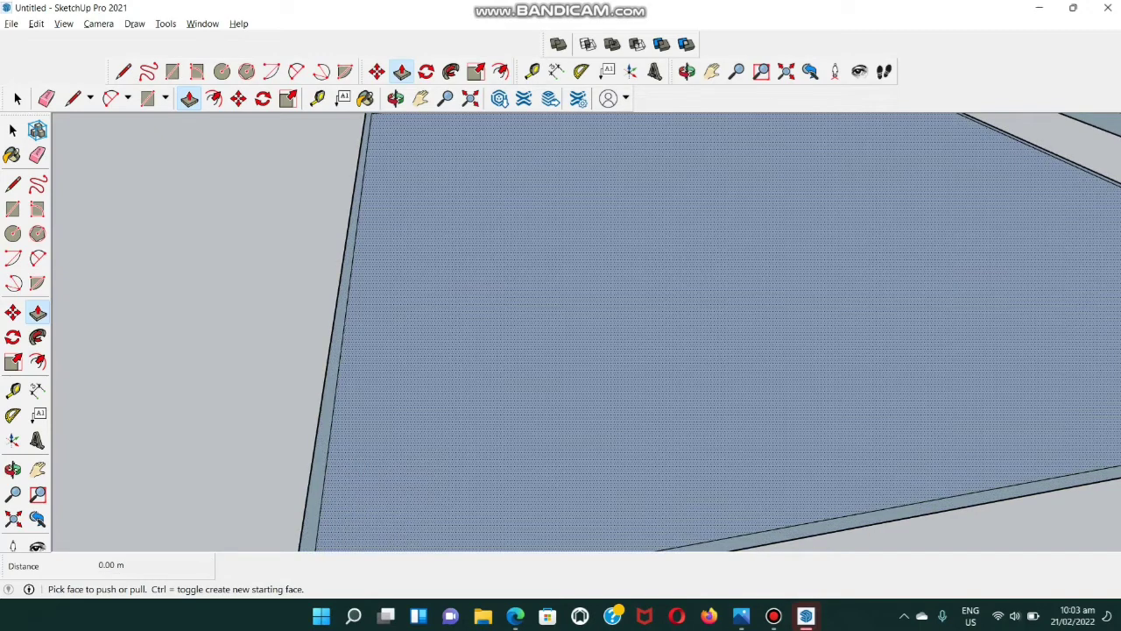
double_click(329, 385)
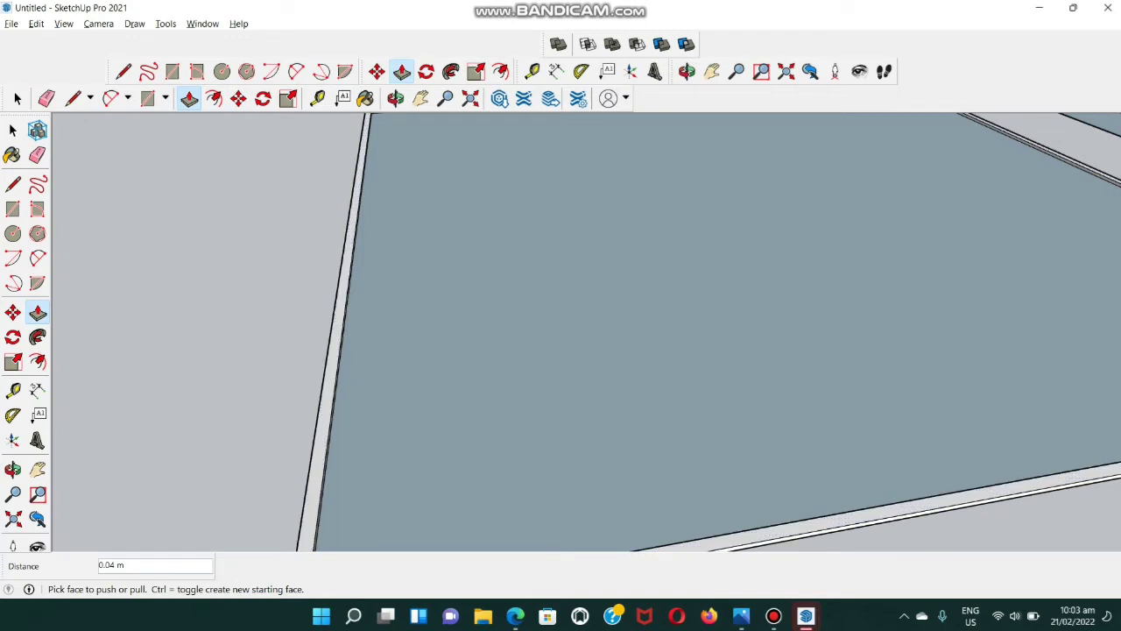
key("ctrl+z")
left_click(329, 386)
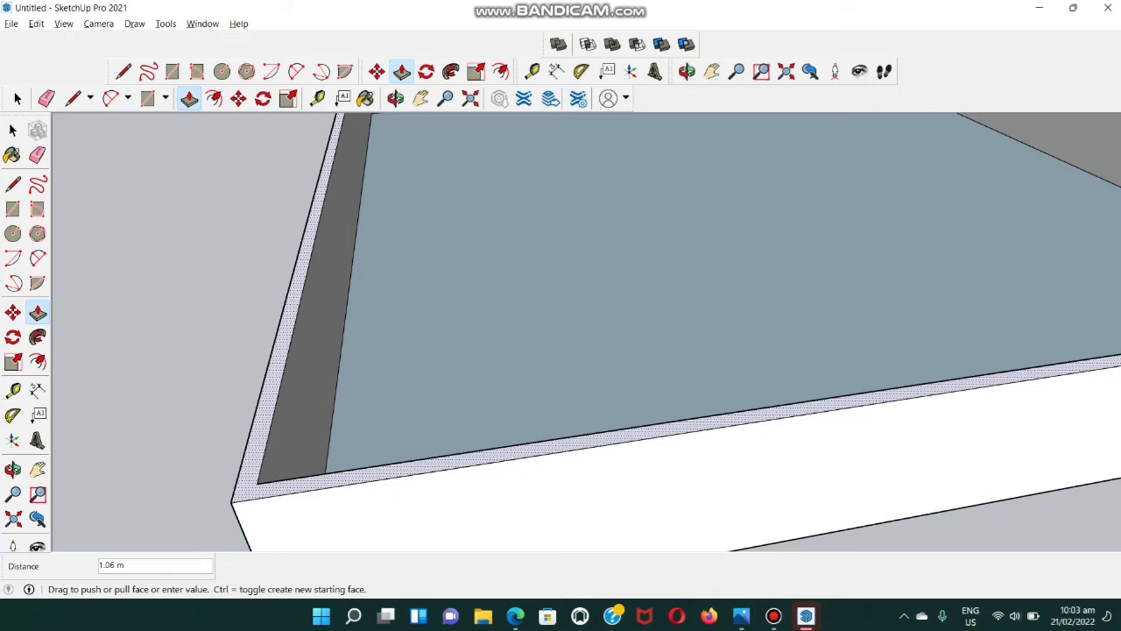
type("2.70")
key("Return")
- Erase the vertical line dividing the outer face of the wall on the small rectangle's side
scroll(561, 333, "down", 5)
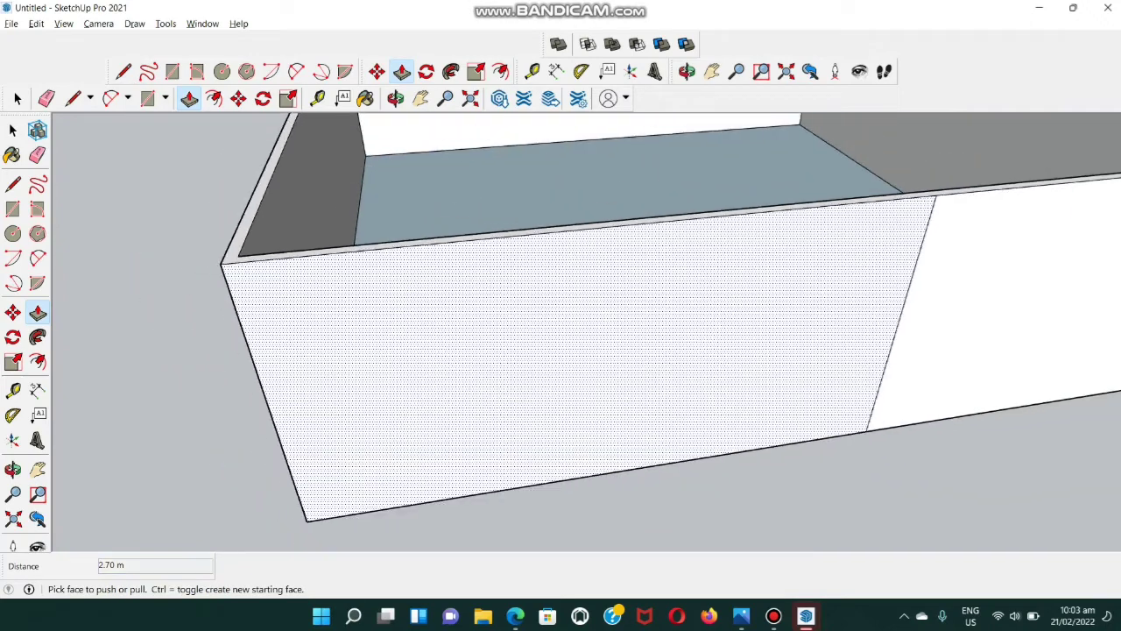
middle_click_drag(455, 351, 468, 324)
scroll(613, 332, "up", 3)
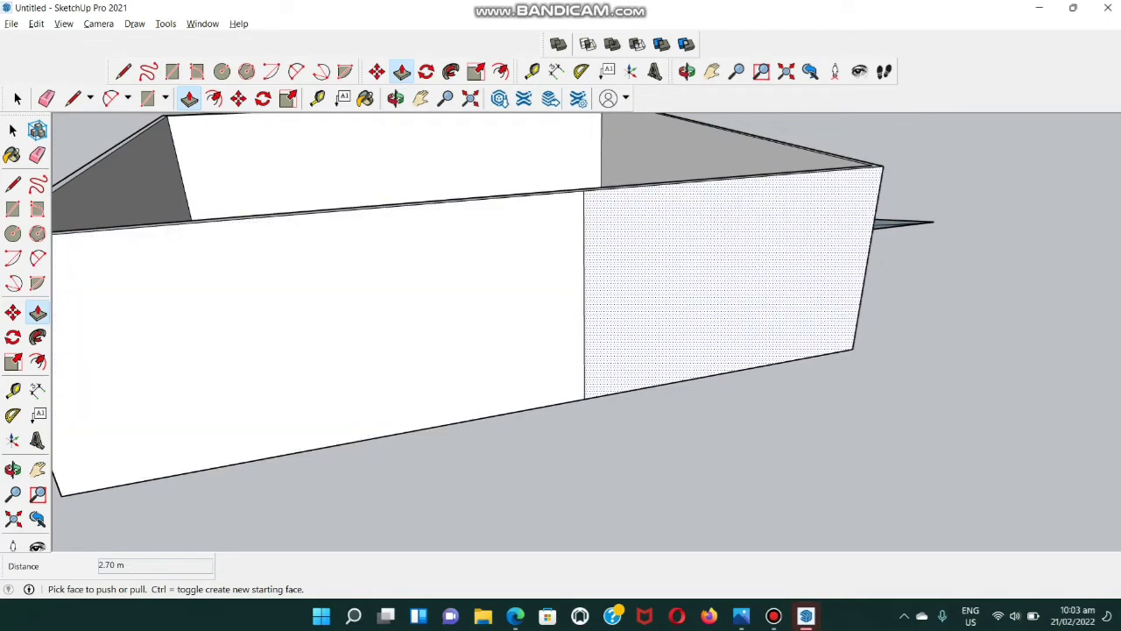
key("e")
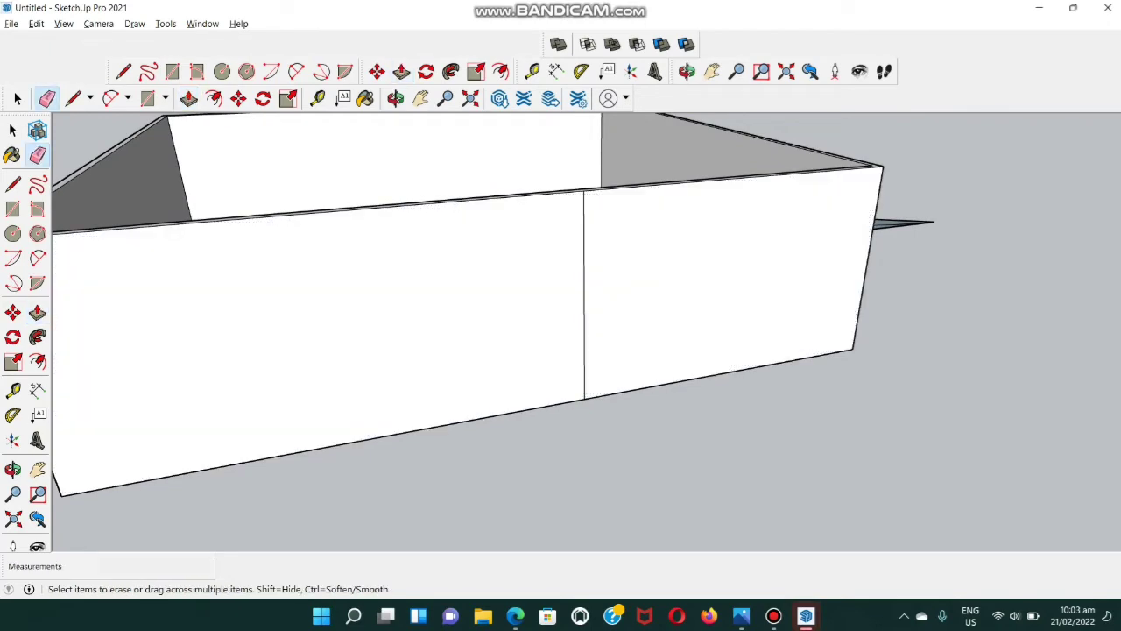
left_click(584, 342)
- Erase the matching vertical line on the inner face of the same wall
scroll(412, 359, "down", 5)
middle_click_drag(411, 363, 727, 372)
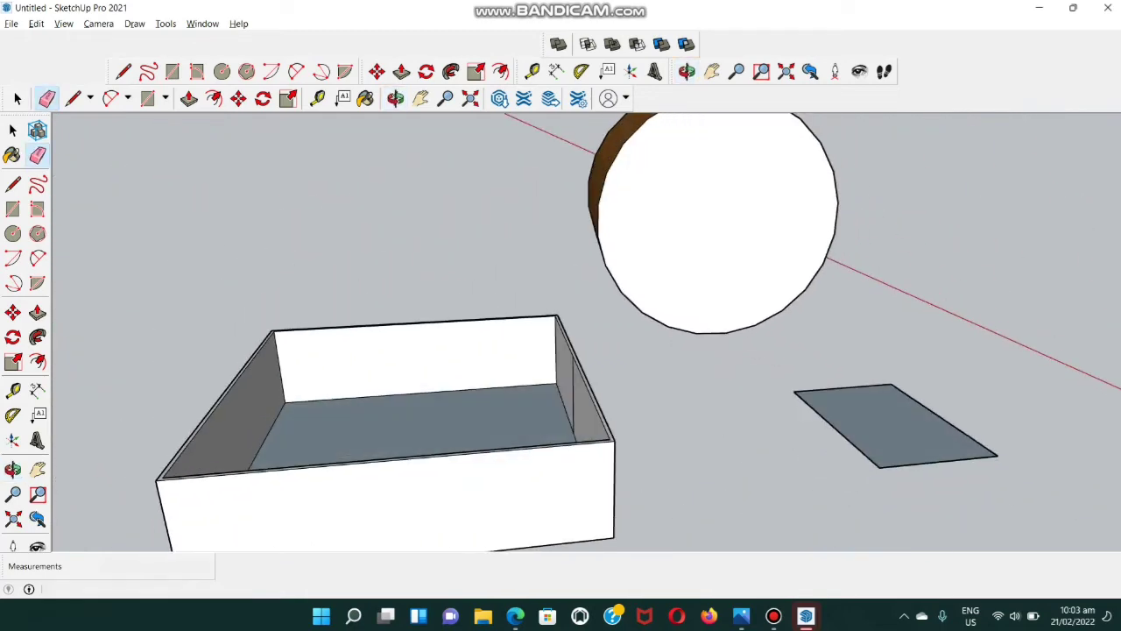
scroll(401, 369, "down", 4)
middle_click_drag(401, 368, 534, 398)
scroll(588, 406, "up", 5)
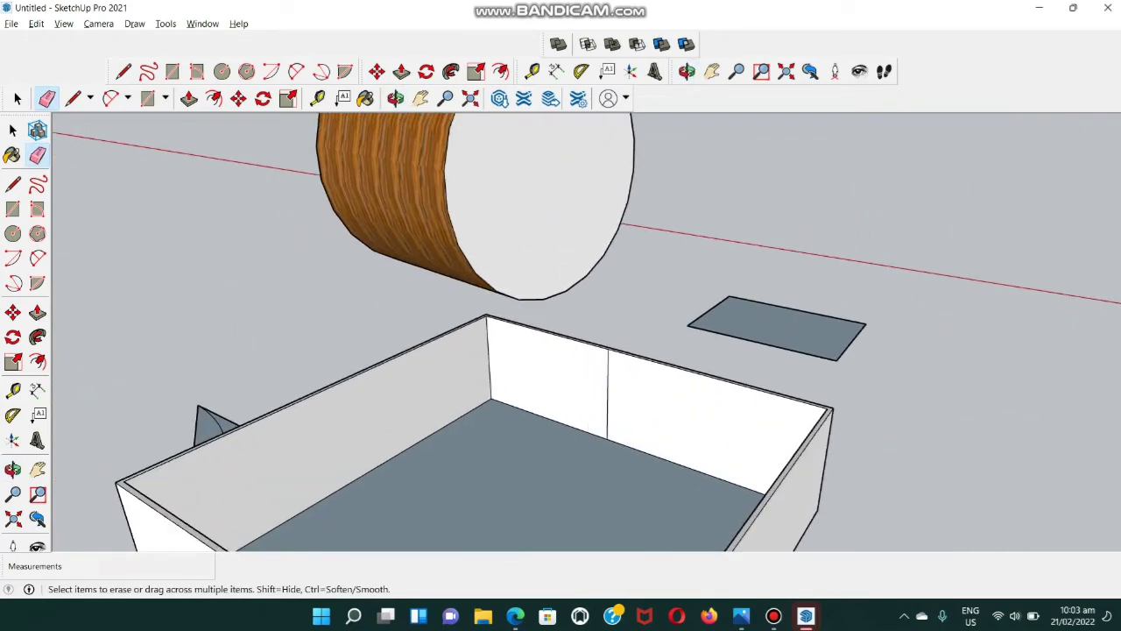
left_click(607, 408)
- Start the Line tool for drawing from the bottom edge of the walled box's long outer face
scroll(560, 413, "down", 2)
scroll(934, 358, "down", 5)
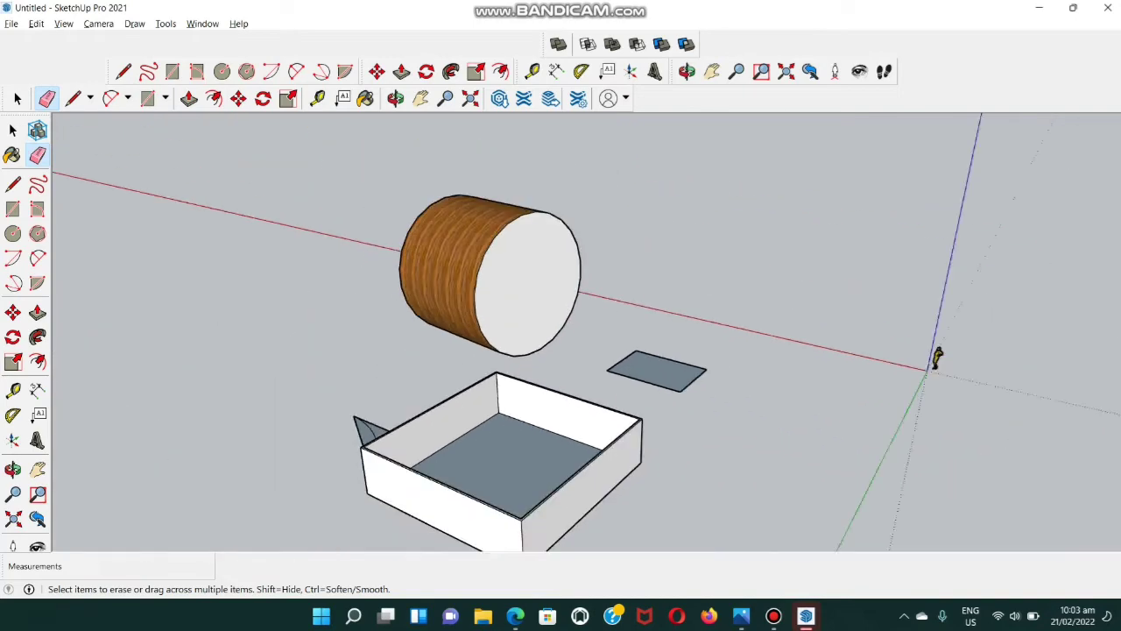
scroll(756, 383, "down", 3)
middle_click_drag(756, 383, 760, 417)
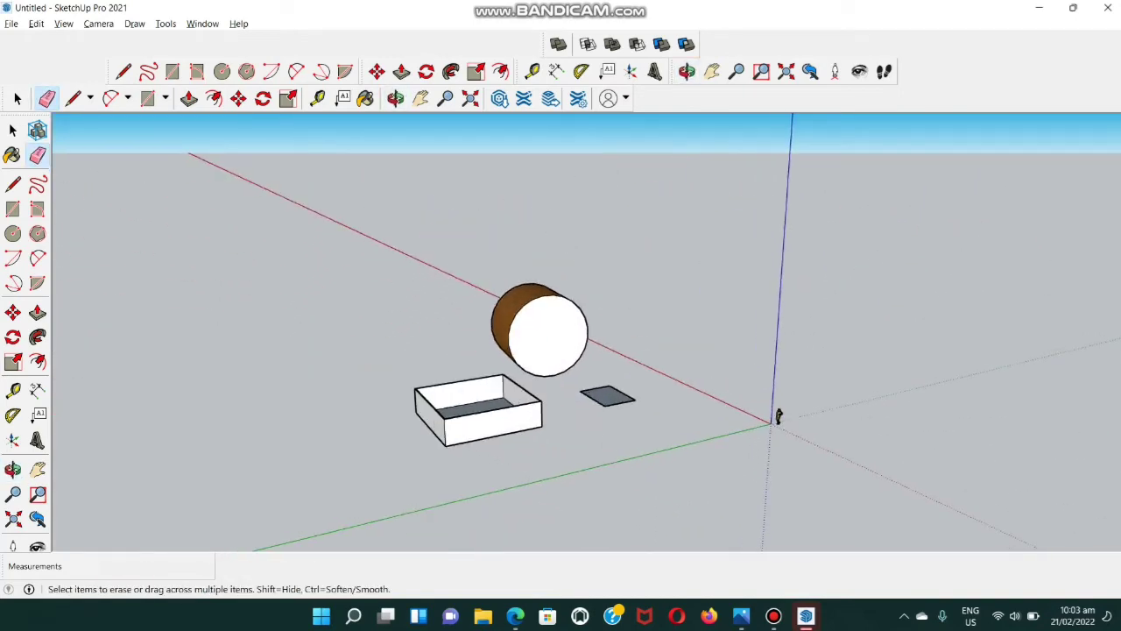
scroll(1061, 395, "up", 6)
key("e")
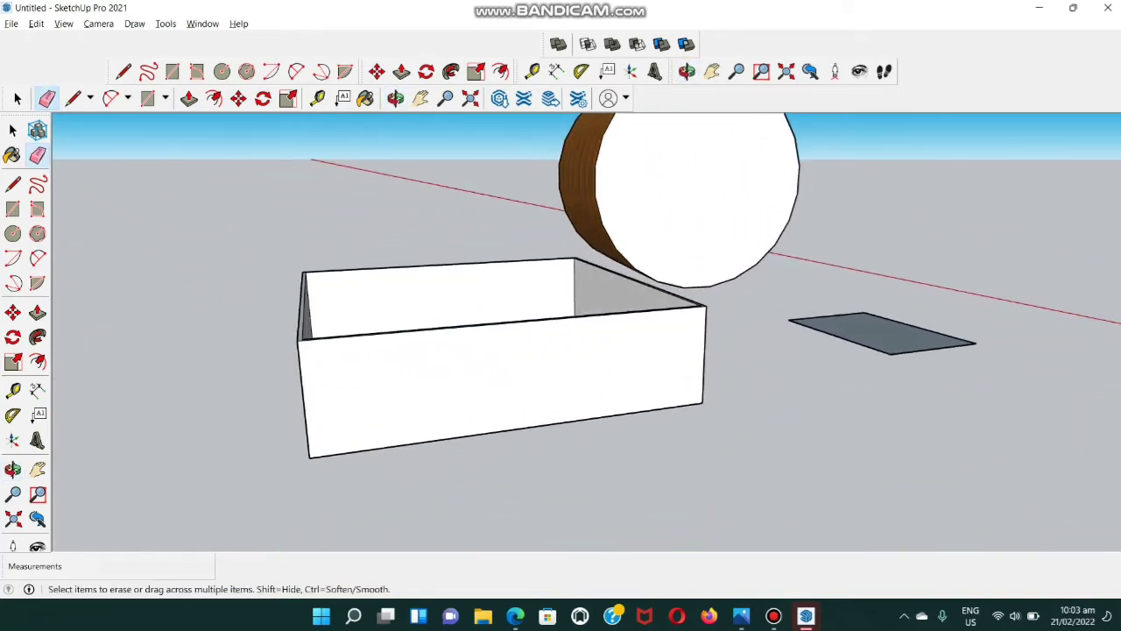
scroll(333, 429, "up", 2)
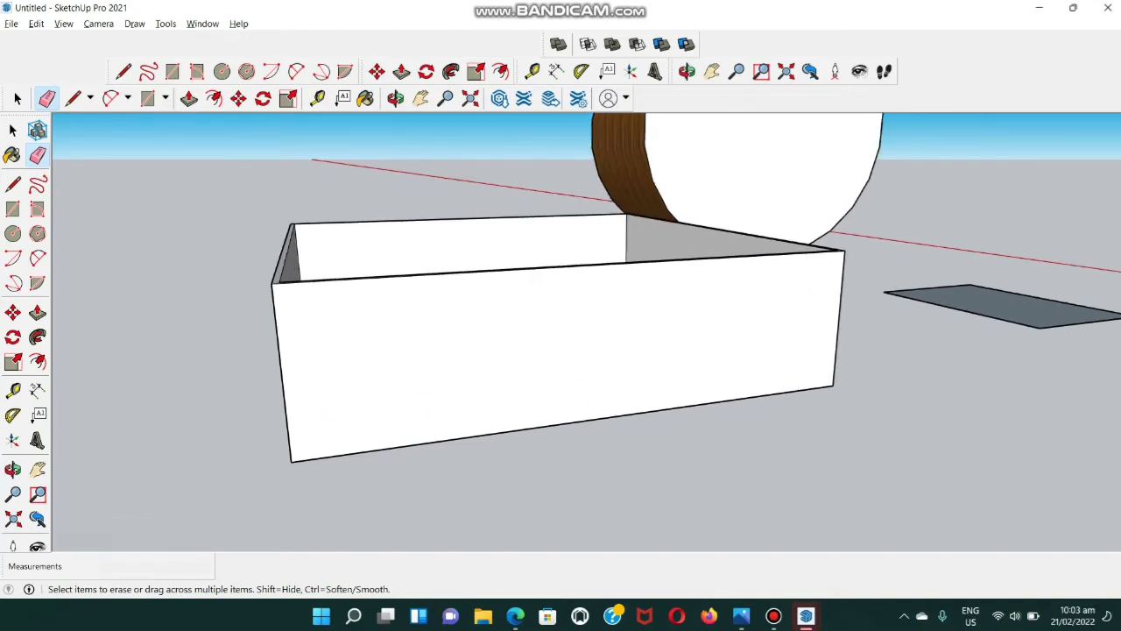
key("l")
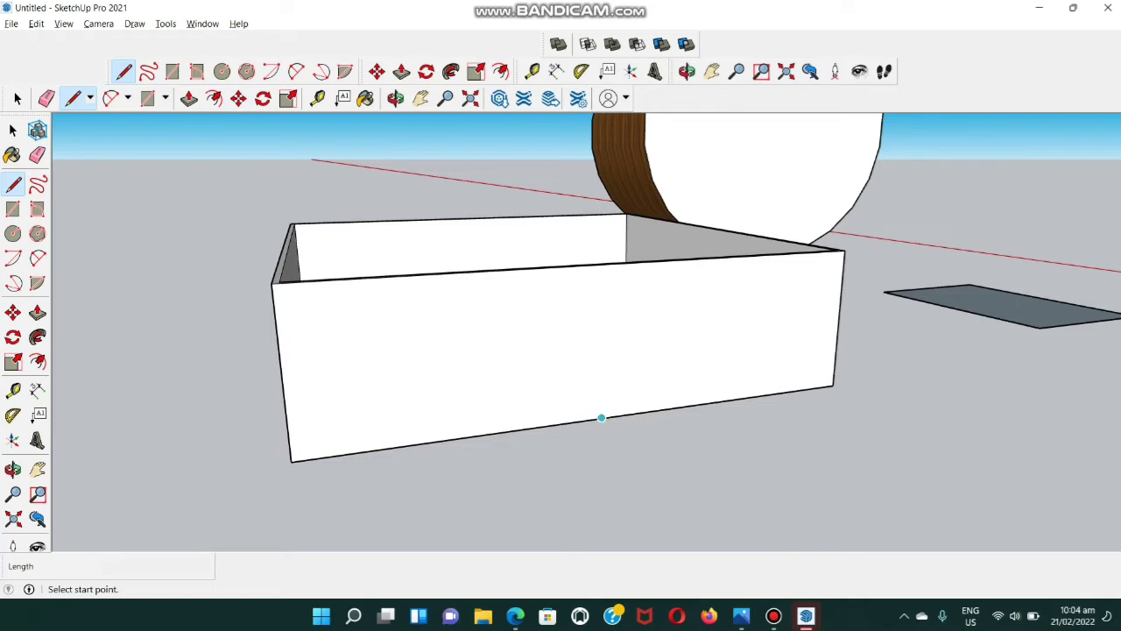
- Outline a door 0.9 m wide and 2.1 m high on the front wall, starting 0.45 m from the bottom edge's midpoint
left_click(601, 418)
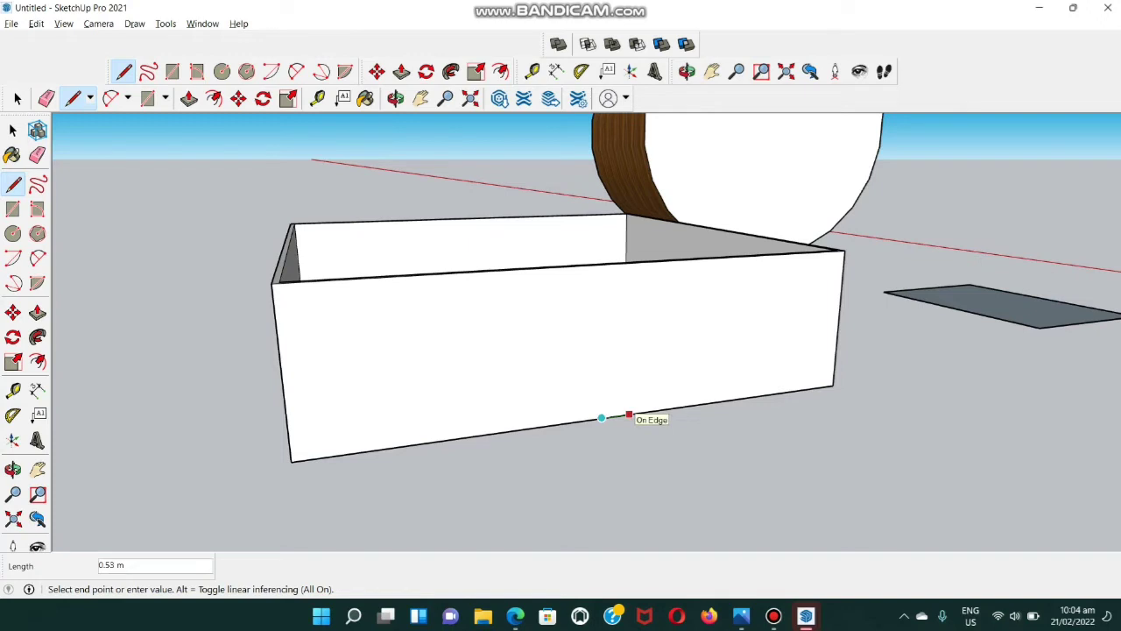
type(".")
key("Return")
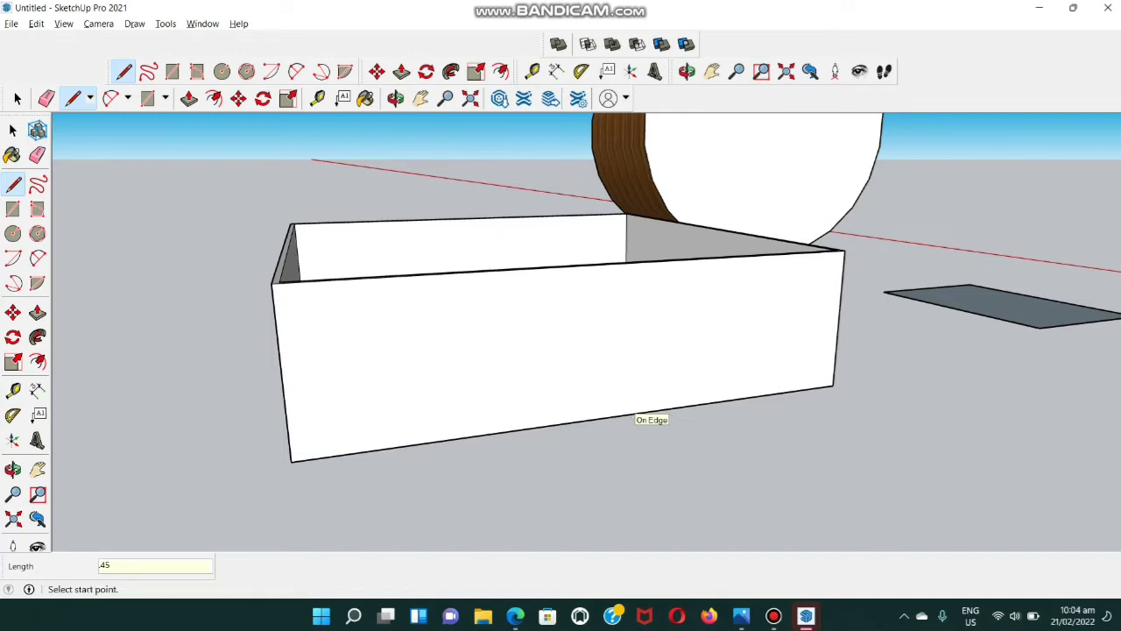
left_click(625, 415)
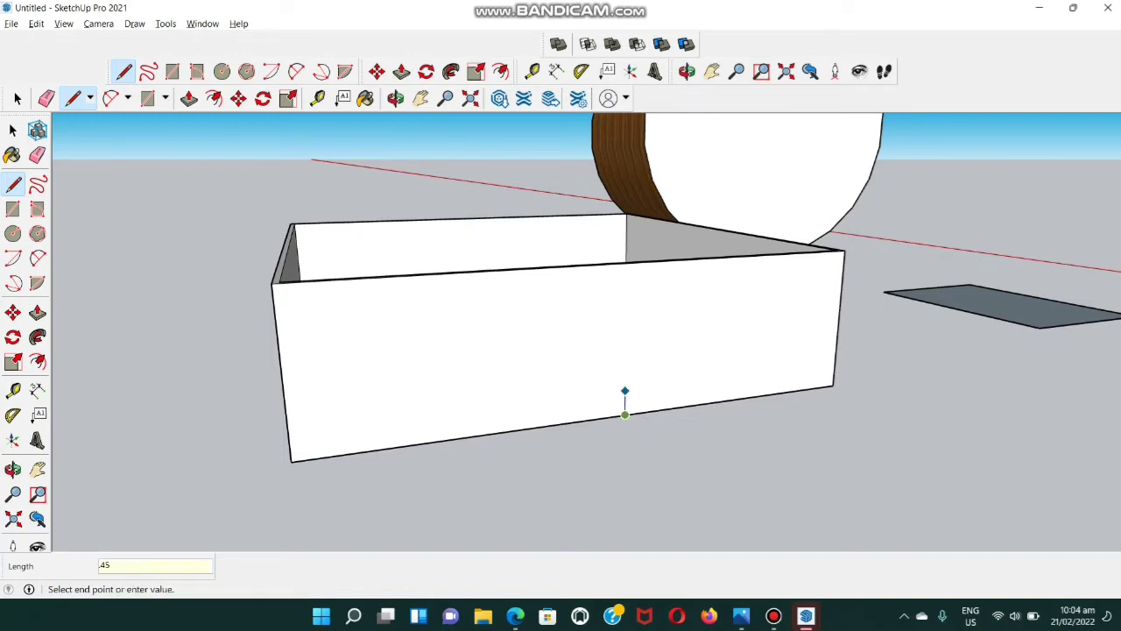
type("2.")
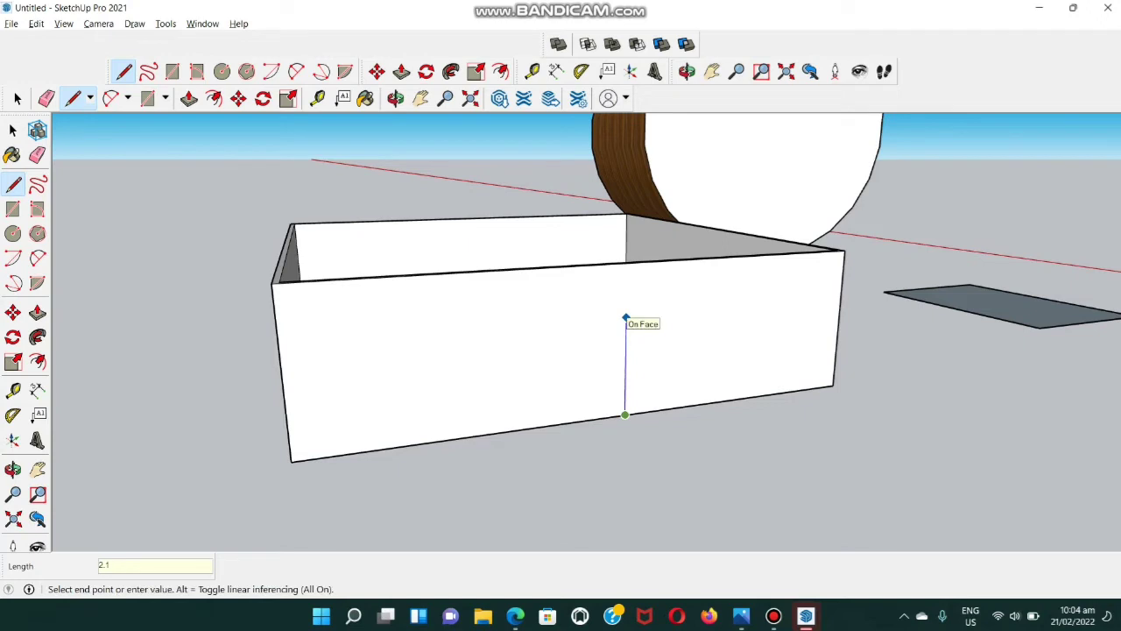
type("1")
key("Return")
type("9")
key("Return")
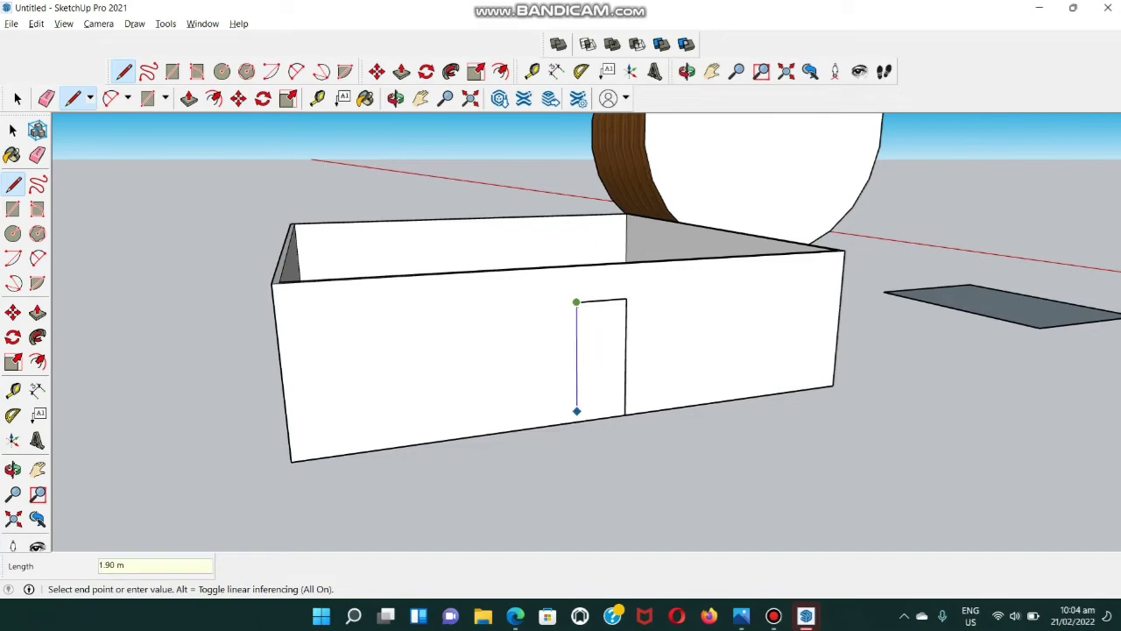
left_click(577, 421)
- Push the door face 0.1 m inward through the front wall to cut the doorway
middle_click_drag(577, 400, 551, 464)
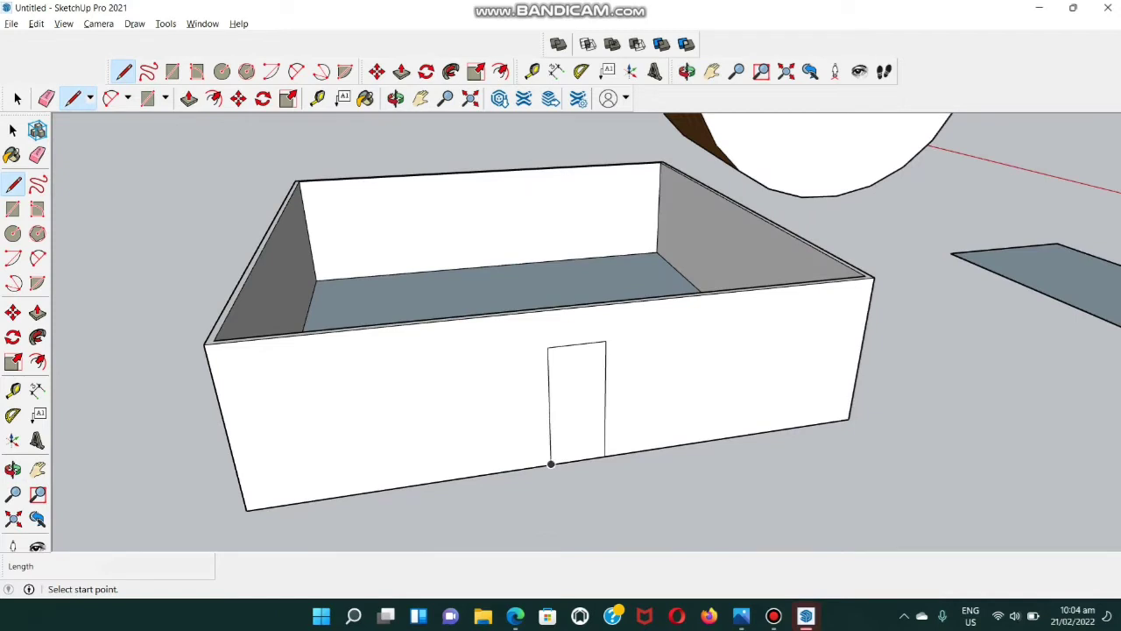
key("p")
left_click(576, 414)
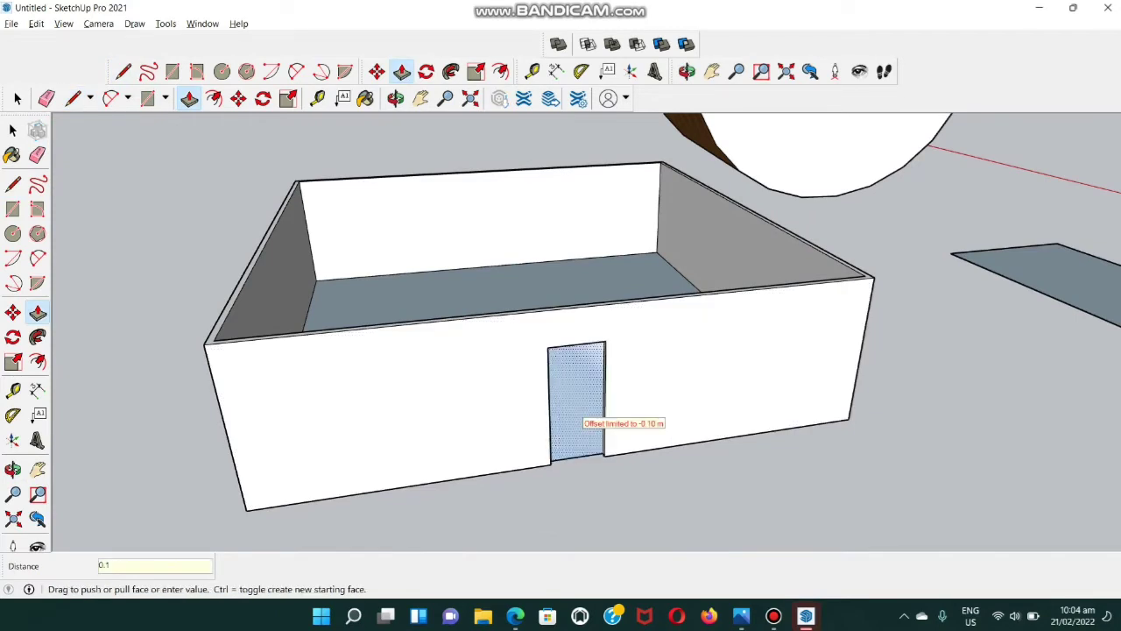
key("Return")
- Draw a 0.8 m vertical line up the front wall from the midpoint of the bottom edge beside the doorway
middle_click_drag(576, 411, 520, 376)
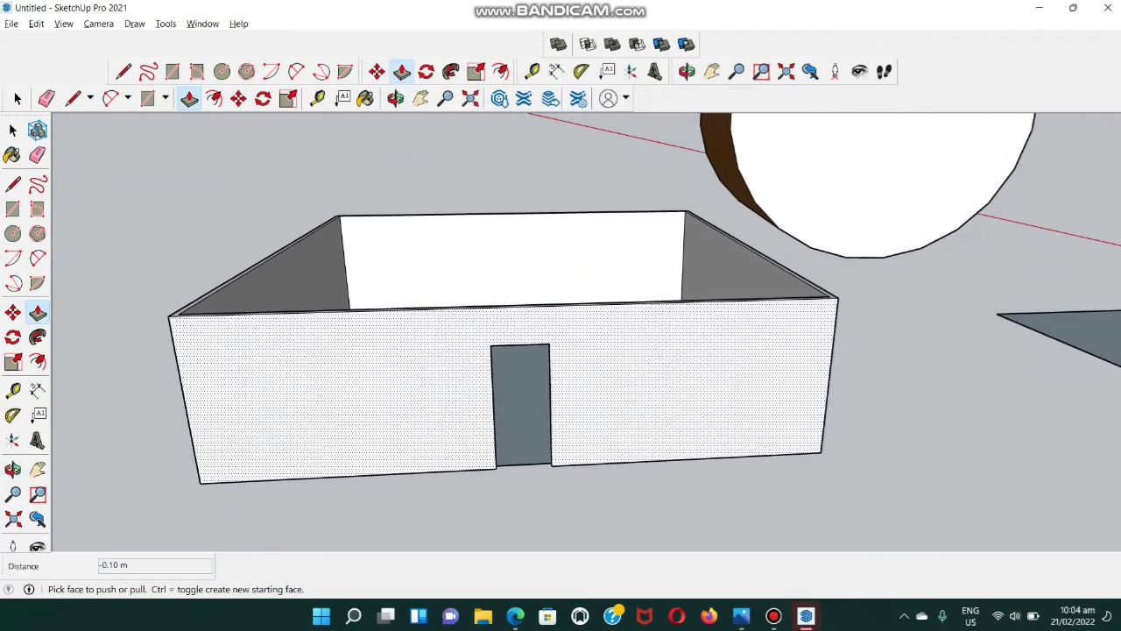
key("l")
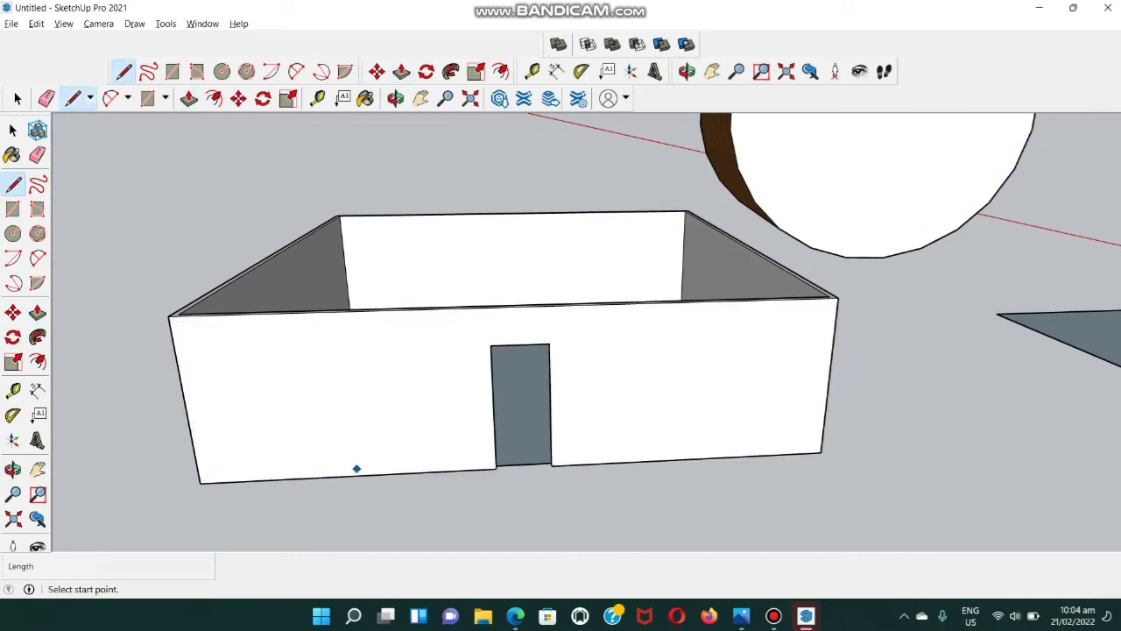
left_click(351, 476)
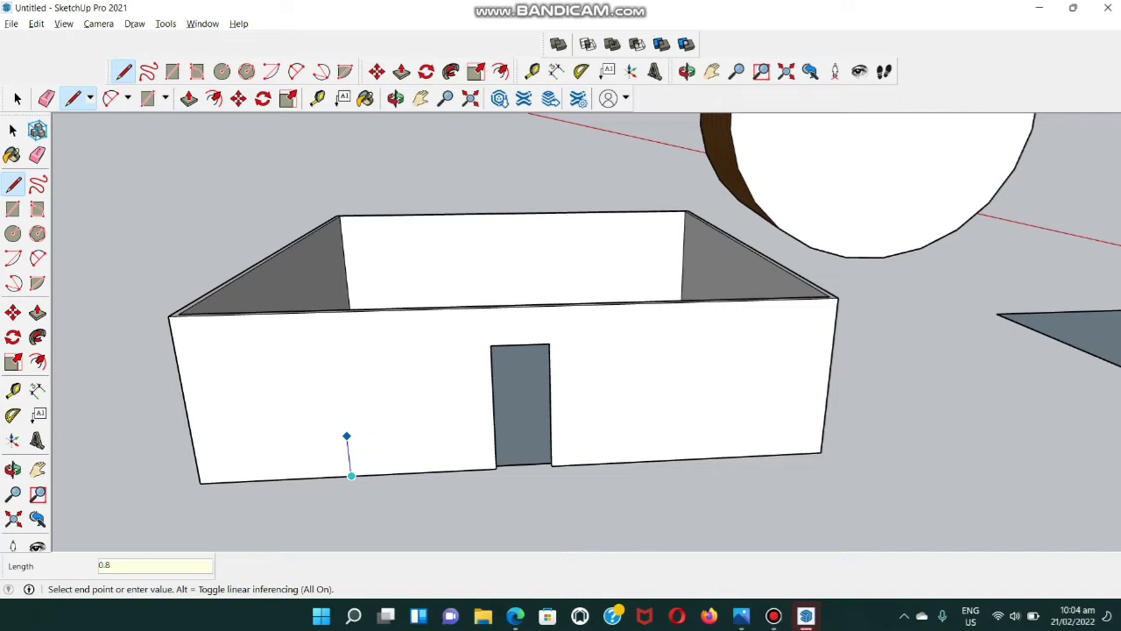
left_click(346, 430)
type("0")
key("Return")
- Outline a window 1.2 m wide and 1 m high centred on the vertical line's upper end, and erase that helper line
type("1")
key("Return")
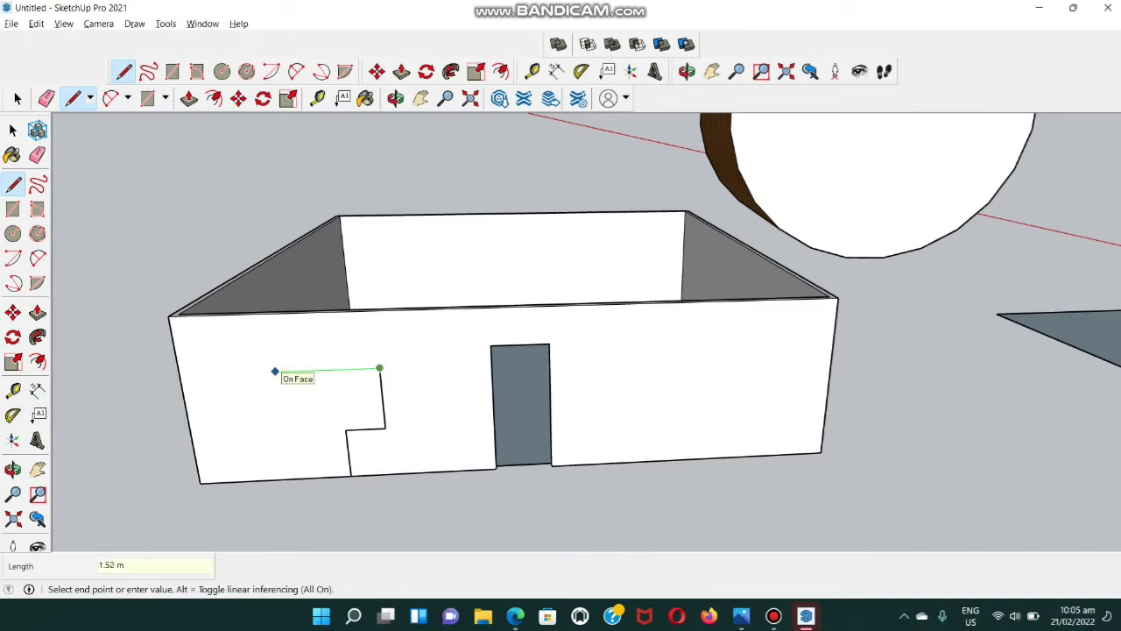
type("1")
key("Return")
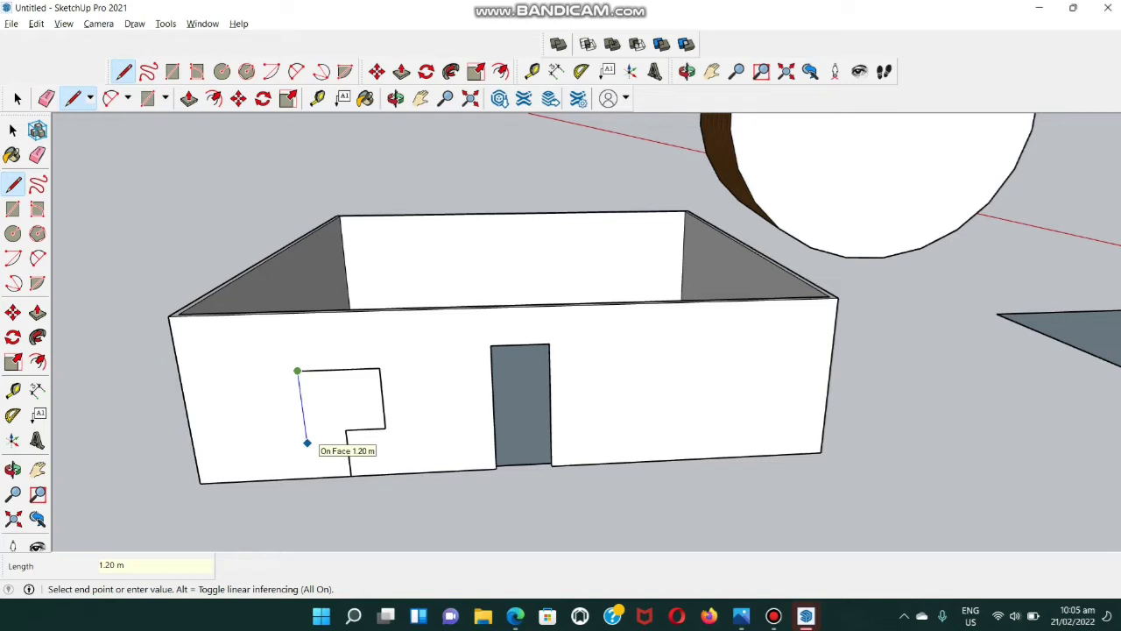
type("1")
key("Return")
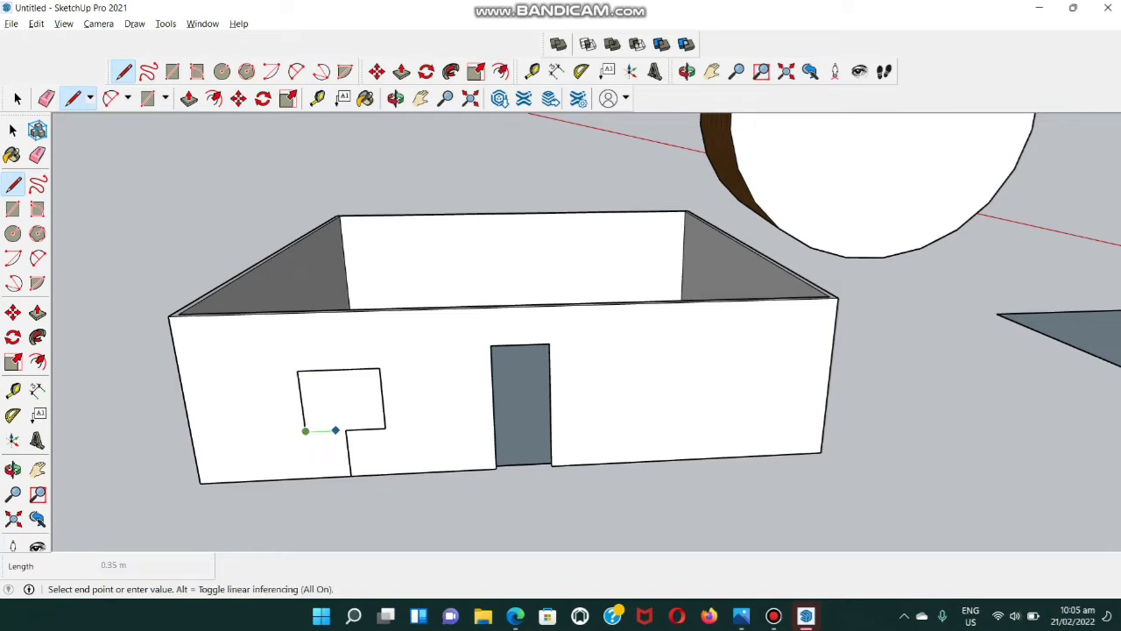
left_click(385, 429)
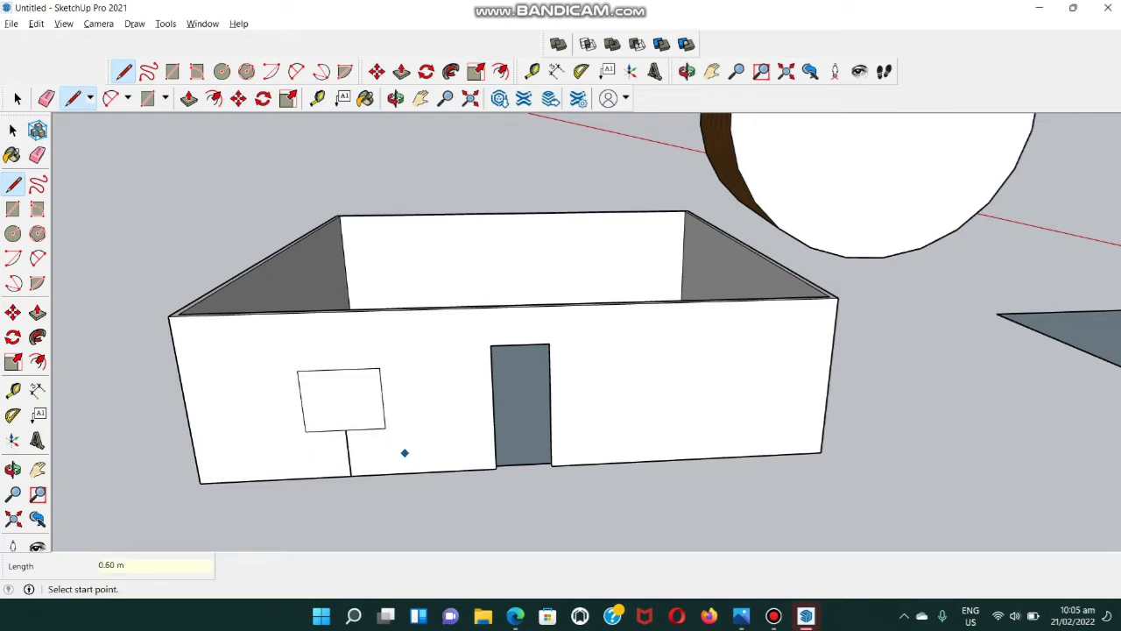
key("e")
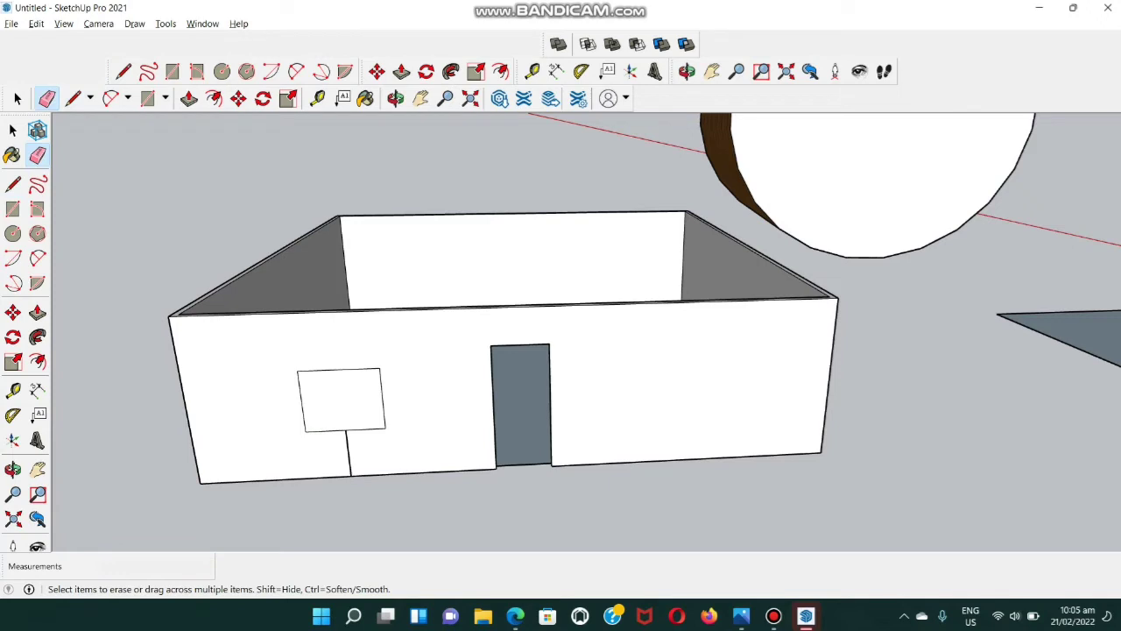
left_click(349, 453)
- Push the window face 0.1 m inward through the front wall to cut the window opening
key("p")
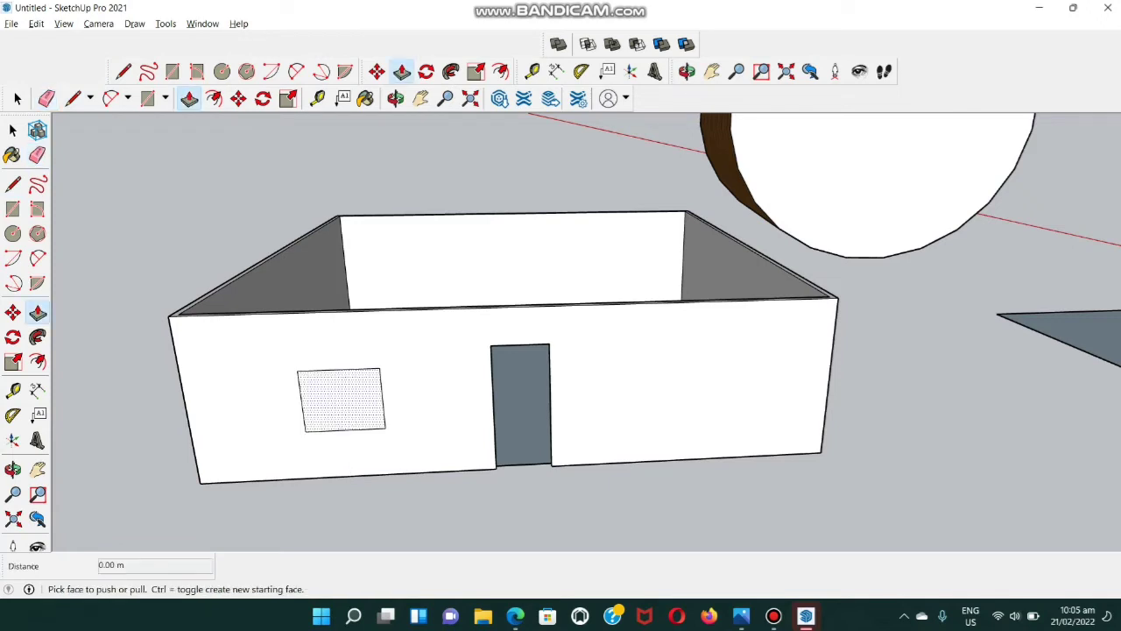
left_click_drag(341, 400, 342, 395)
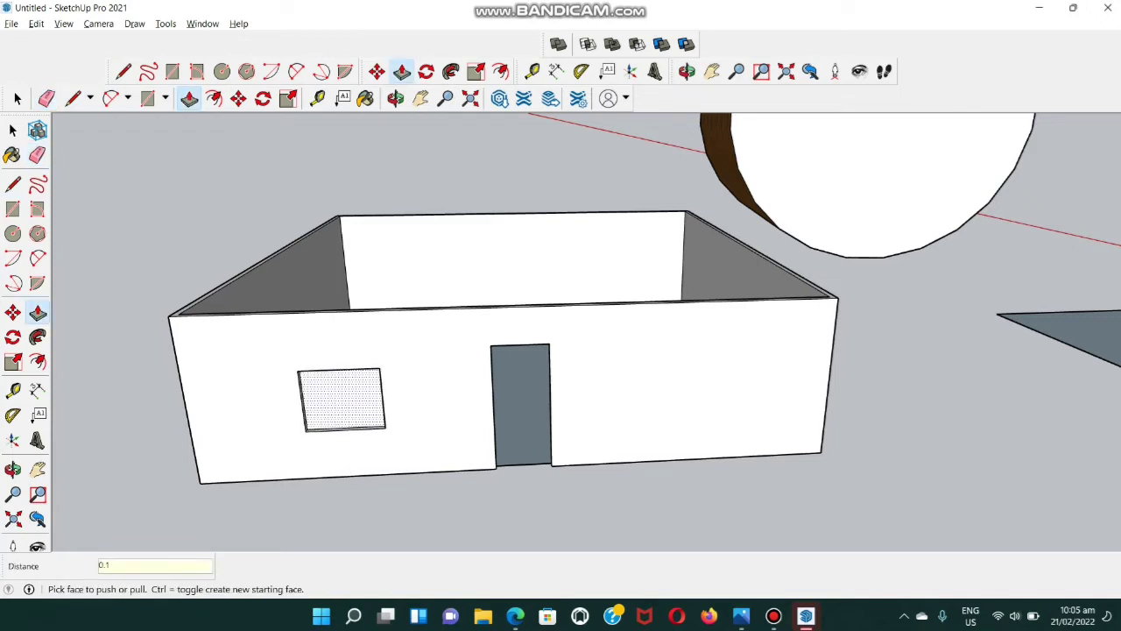
type("0.1")
key("Return")
- Outline a corner room on the floor with a 5 m line from the side wall's midpoint and a line about 4.9 m to the back wall
middle_click_drag(561, 385, 517, 442)
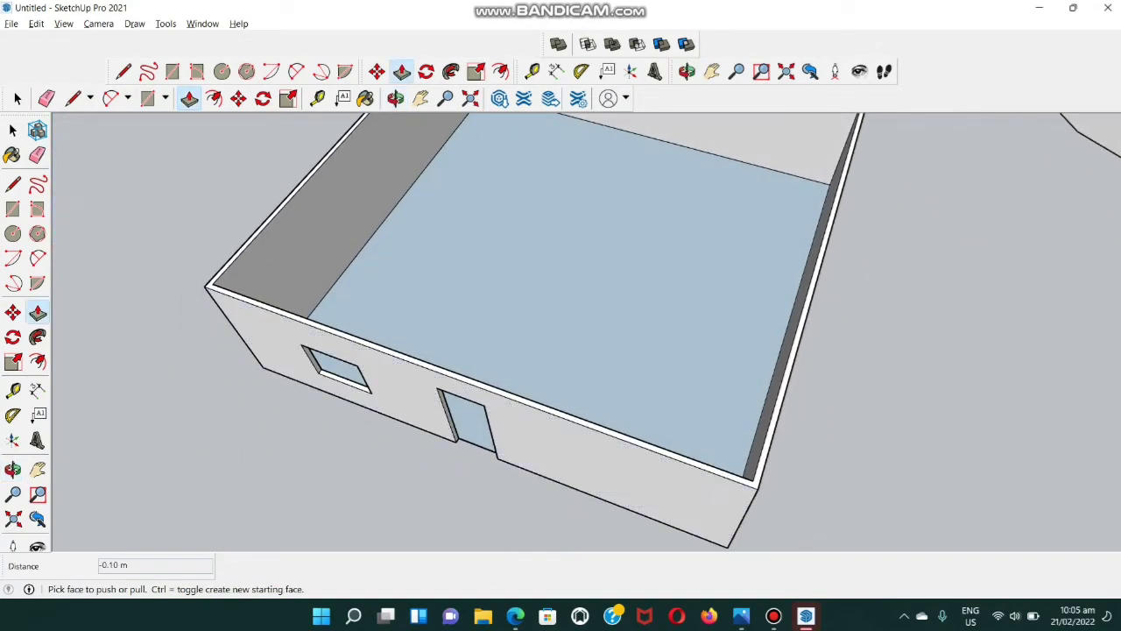
scroll(526, 201, "down", 3)
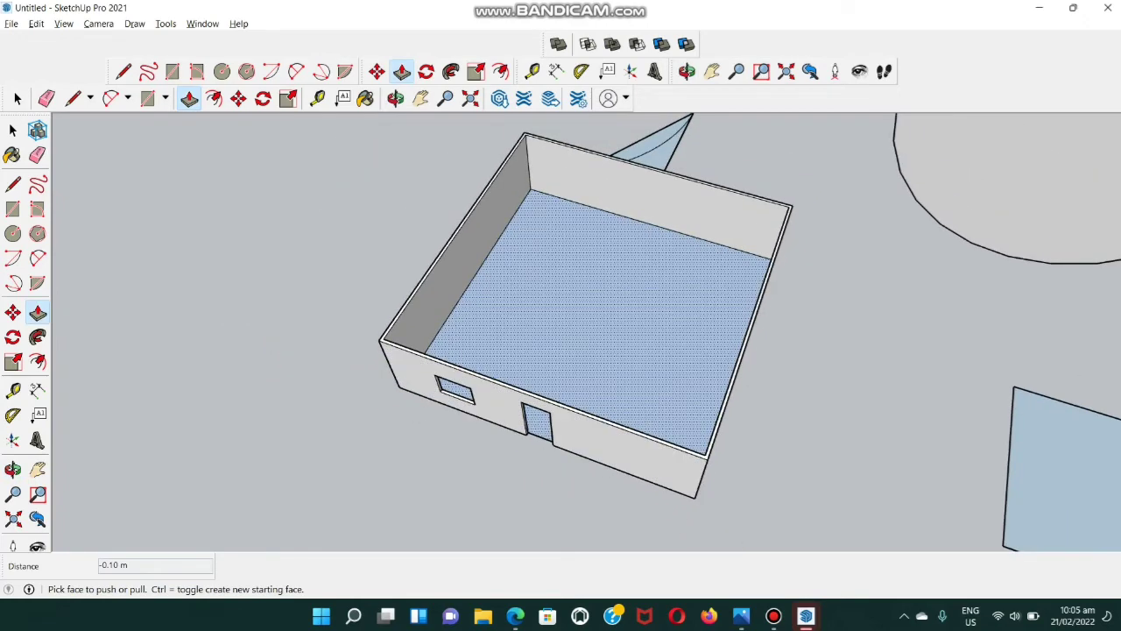
scroll(525, 202, "up", 5)
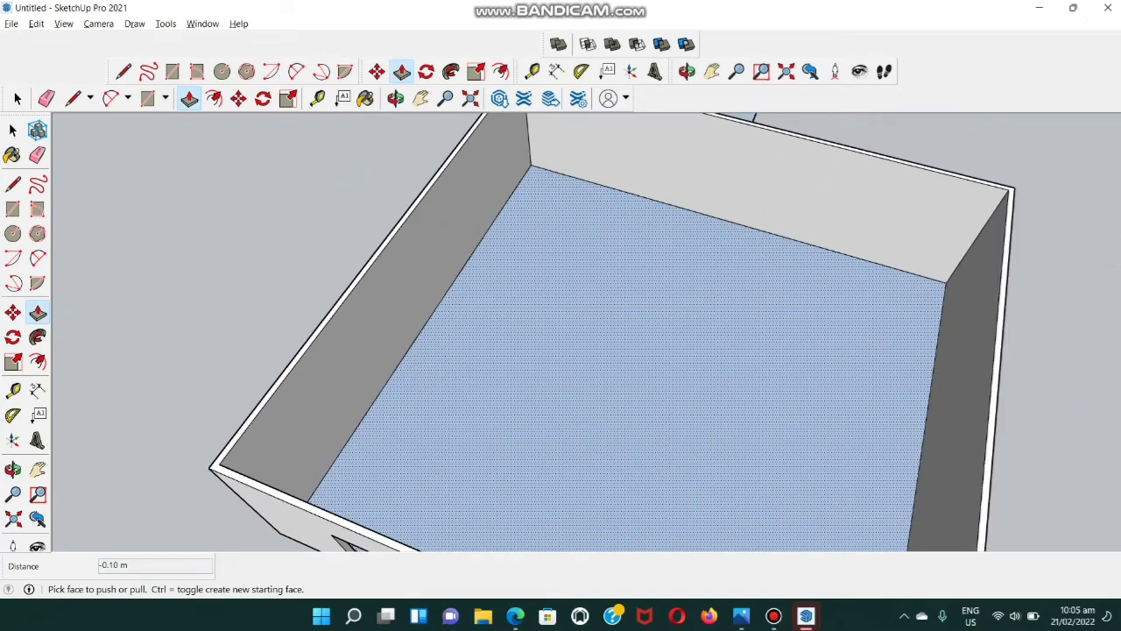
key("l")
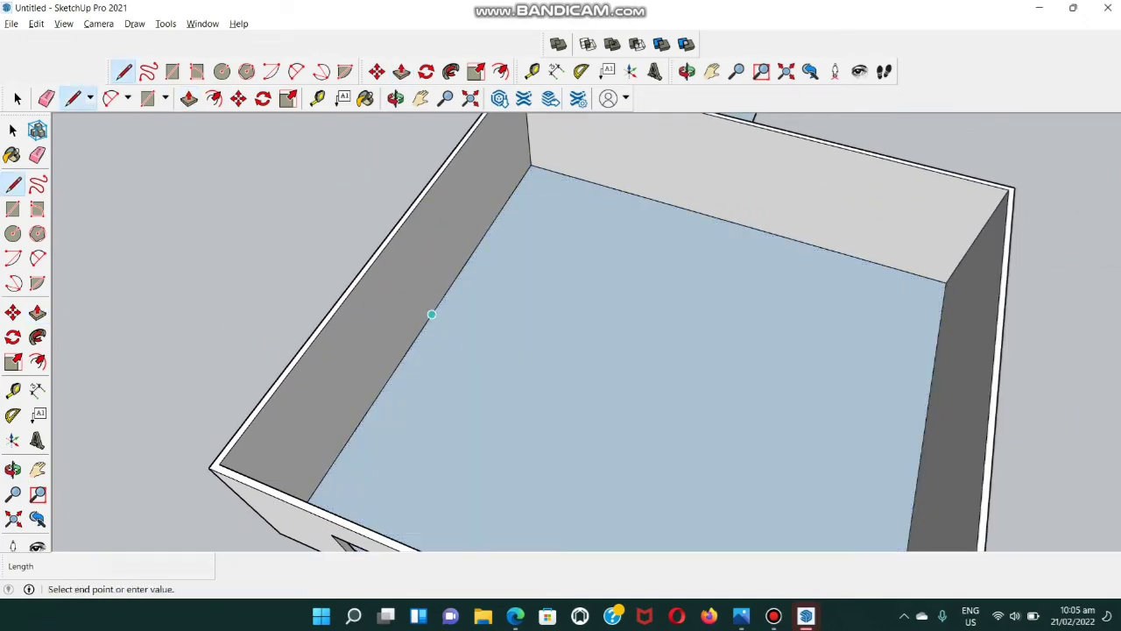
left_click(432, 314)
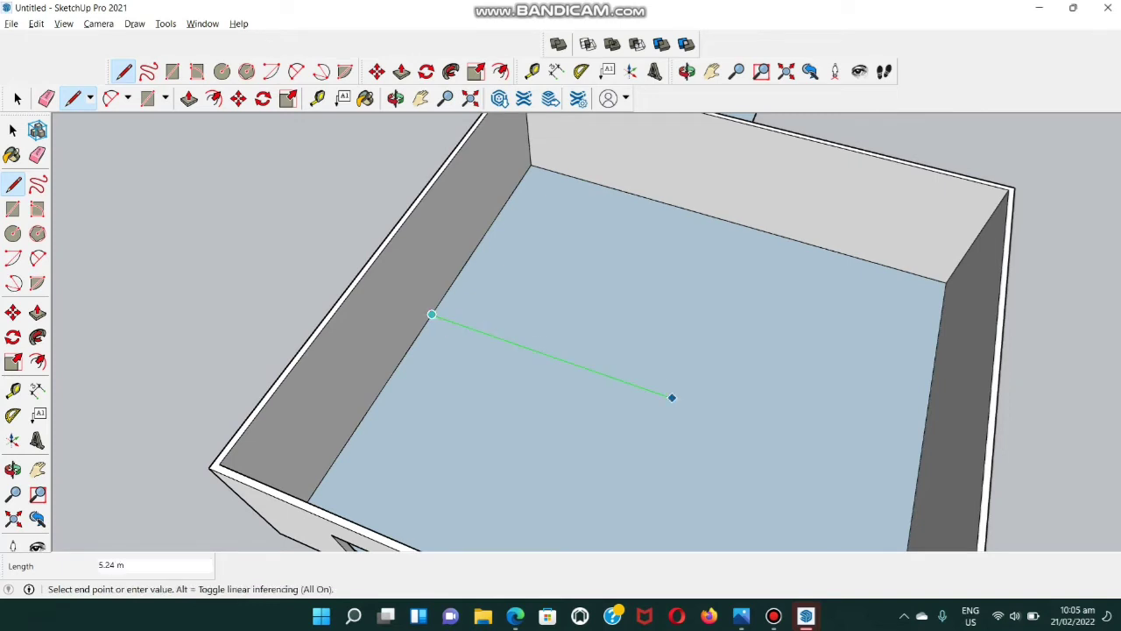
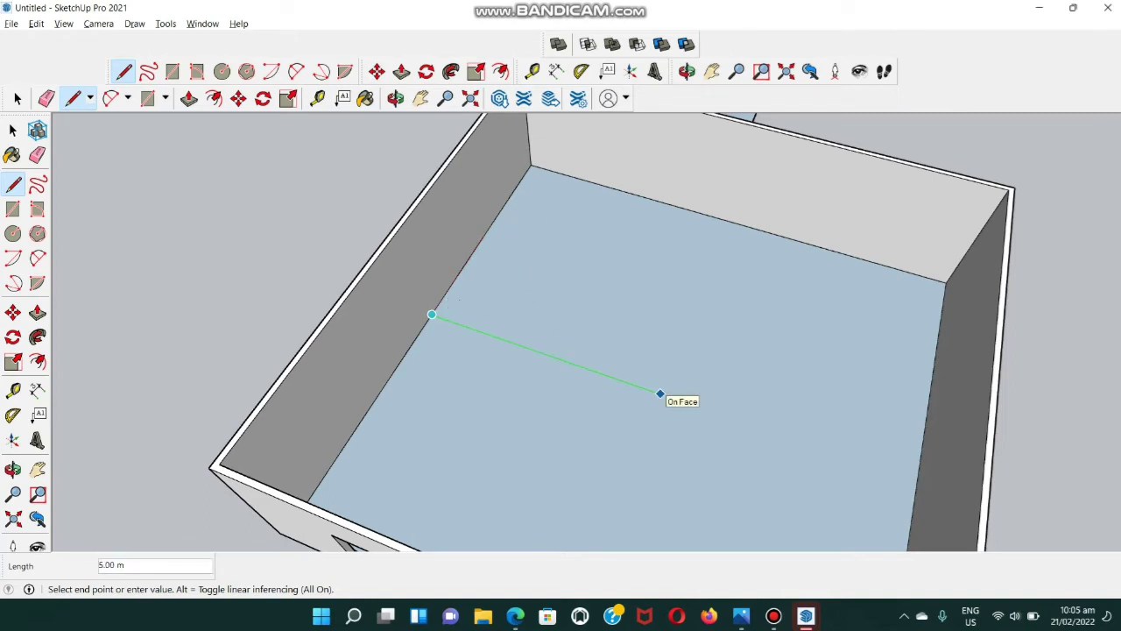
left_click(659, 394)
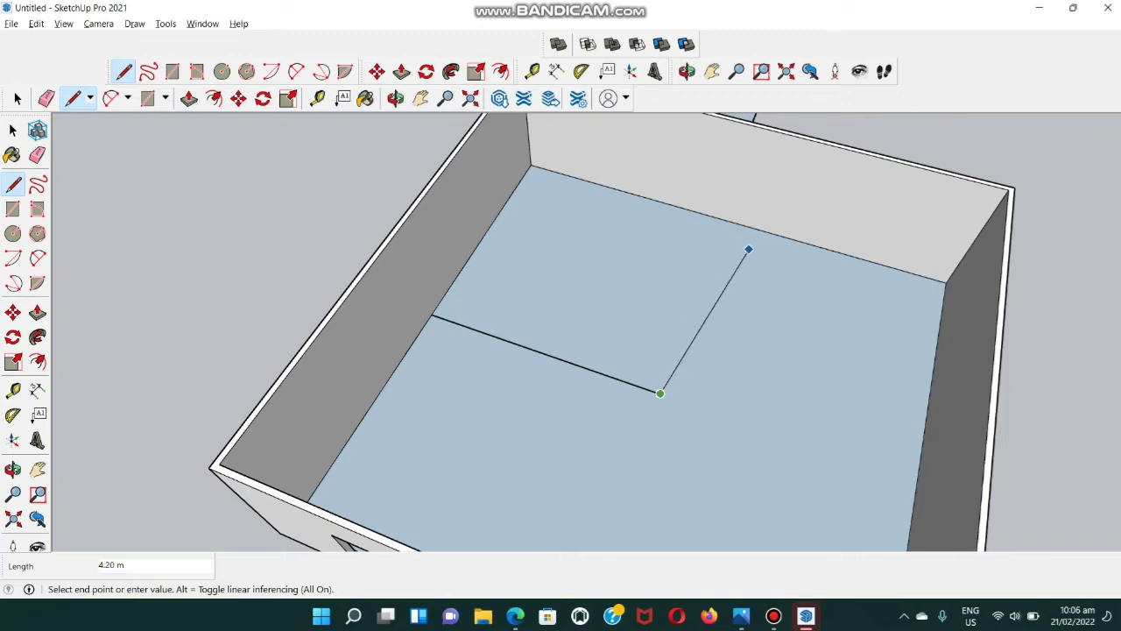
left_click(728, 222)
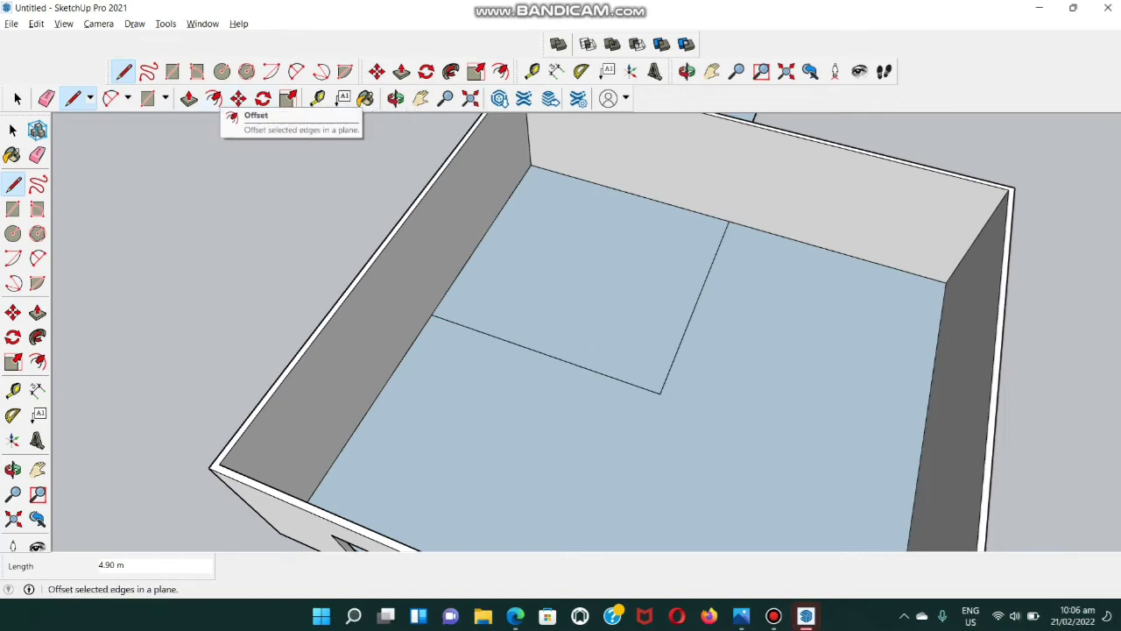
- Offset the corner room's outline 0.10 m inward for the wall thickness
left_click(213, 98)
left_click(555, 357)
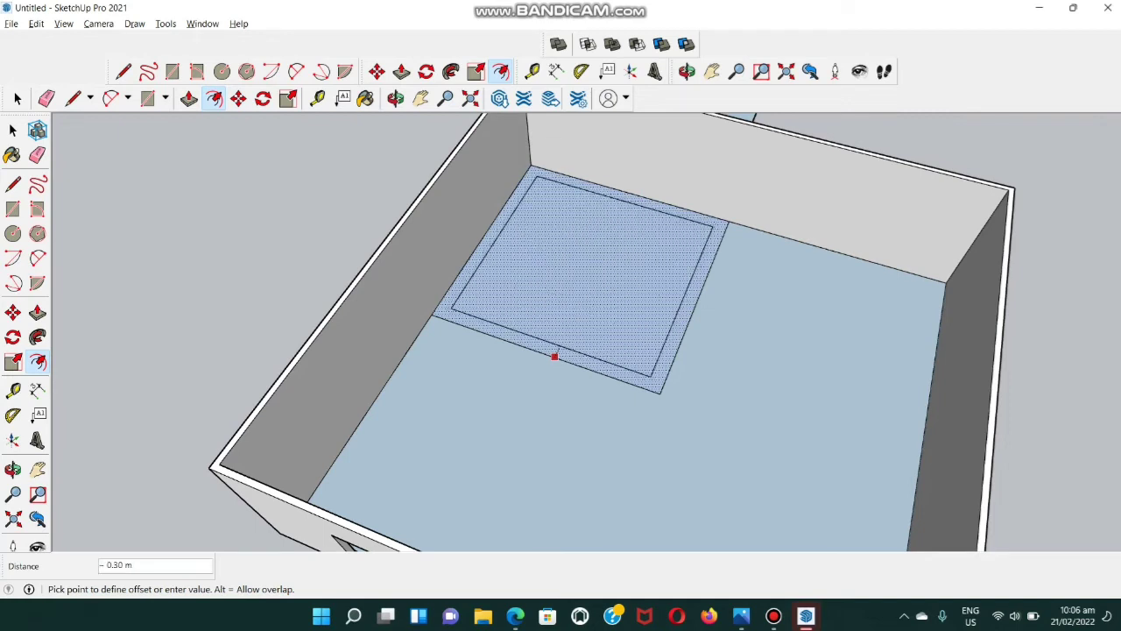
type("0.10")
key("Return")
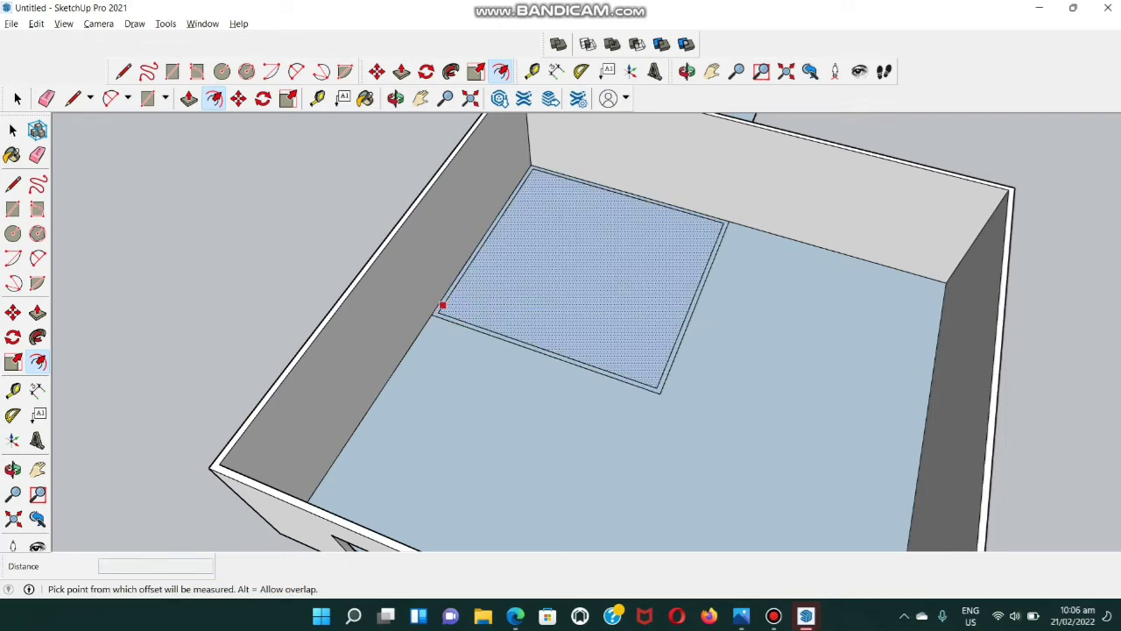
scroll(443, 306, "up", 6)
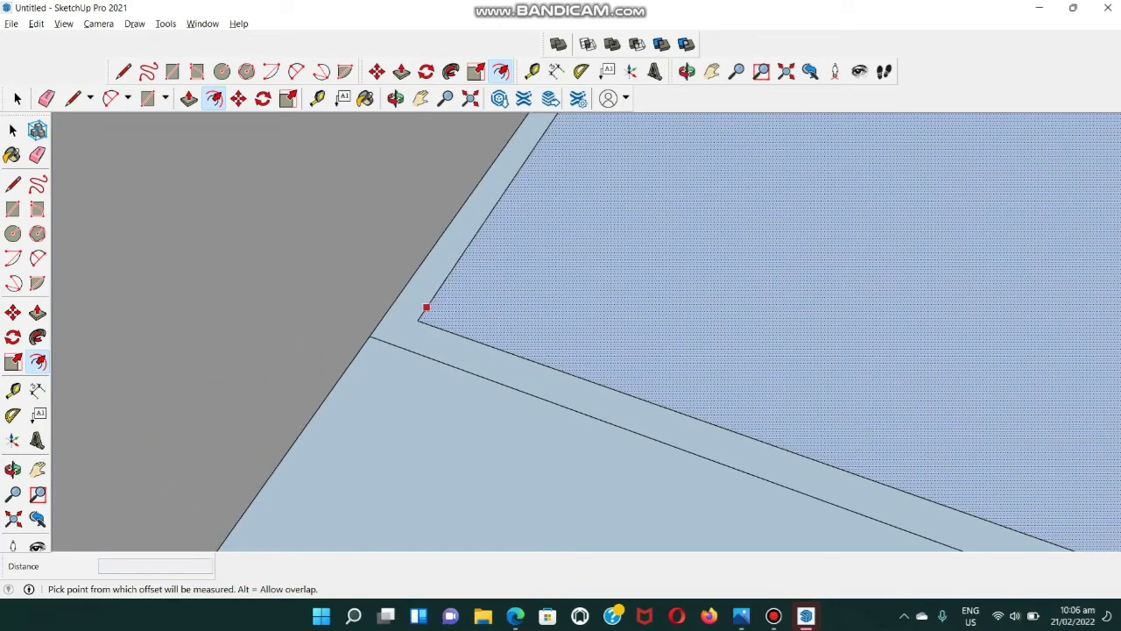
scroll(427, 311, "down", 5)
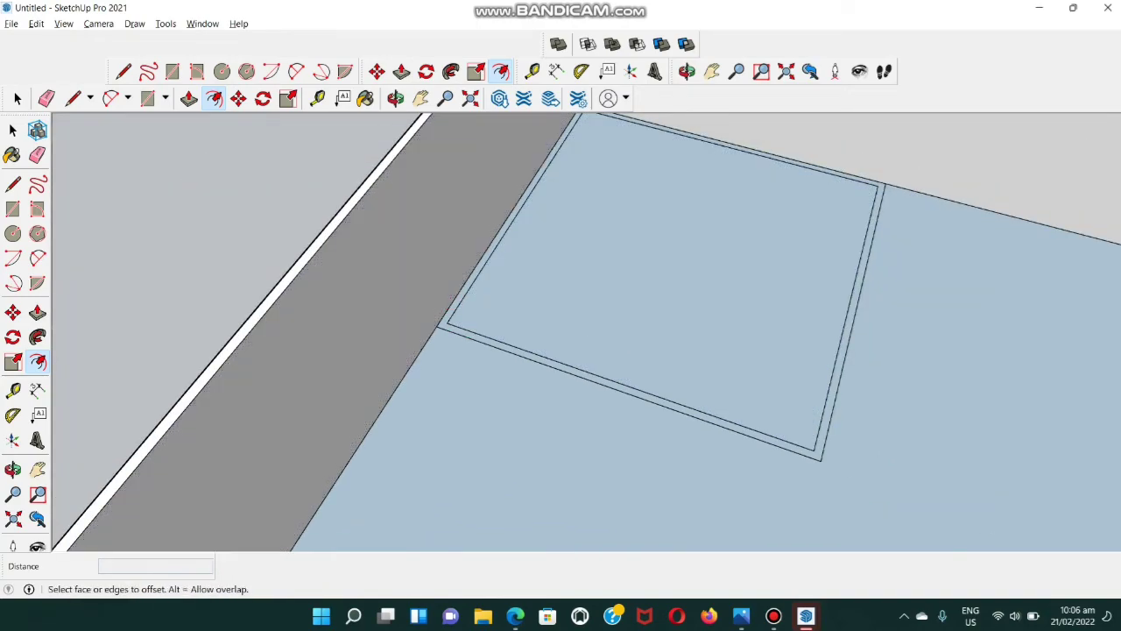
scroll(420, 332, "up", 1)
scroll(500, 342, "down", 2)
left_click(758, 422)
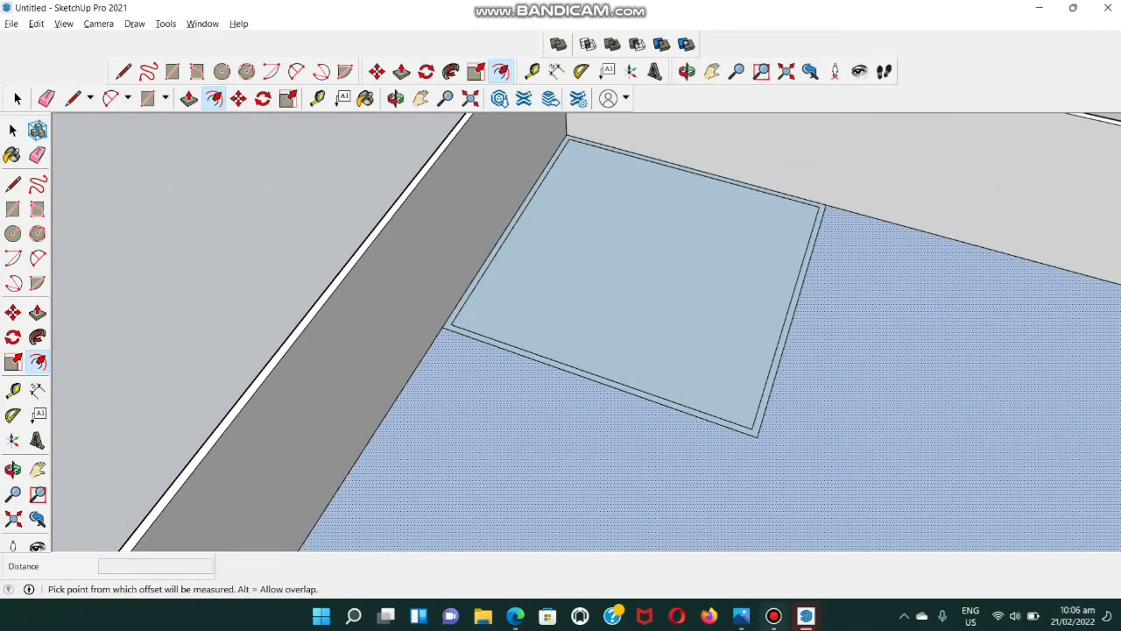
left_click(773, 616)
left_click(1000, 170)
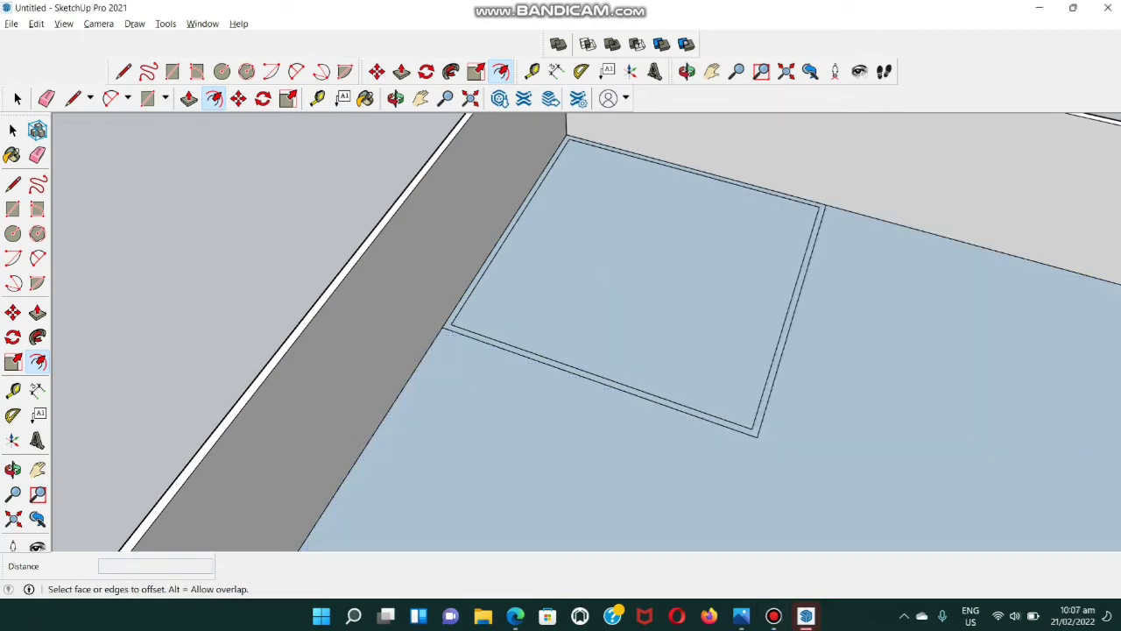
left_click(483, 332)
scroll(473, 327, "up", 3)
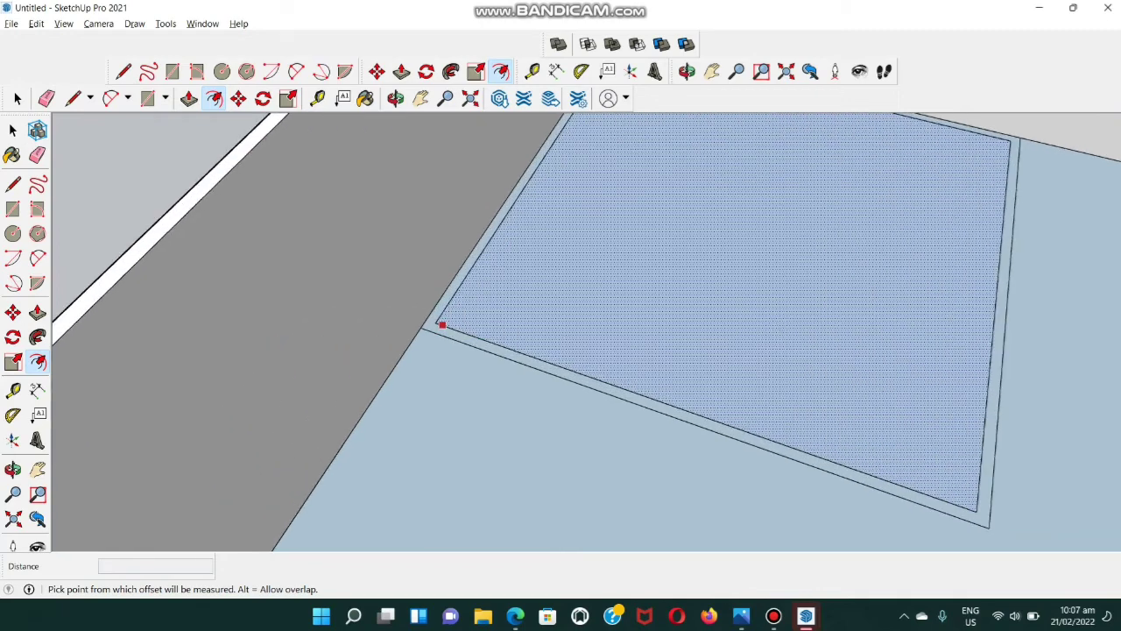
key("Escape")
left_click(420, 313)
key("Escape")
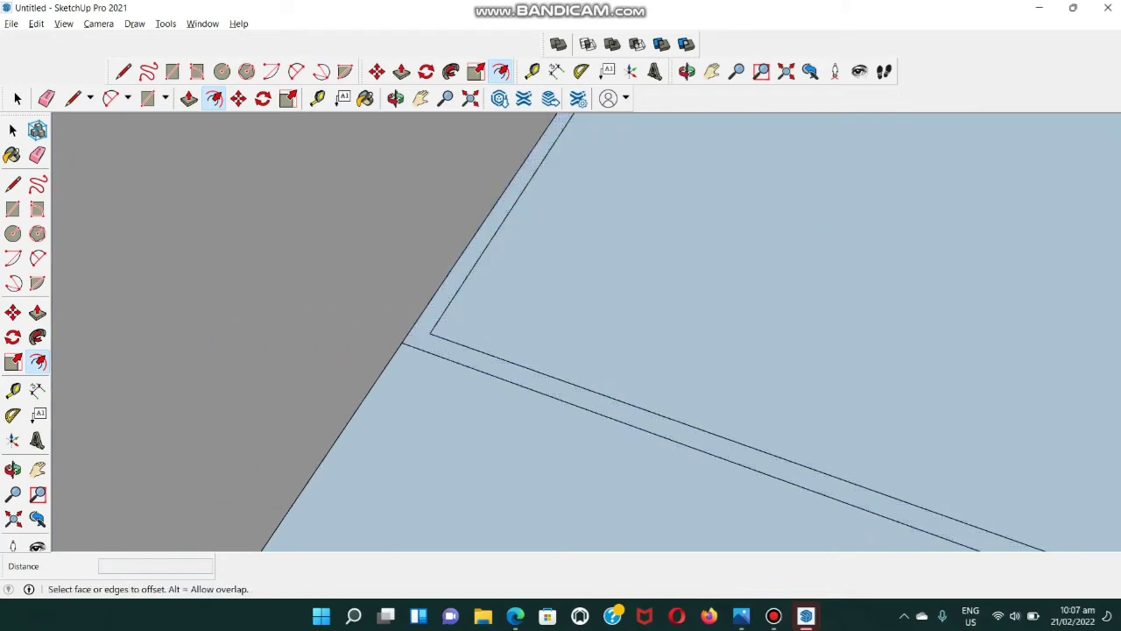
- Draw a 0.10 m line from the offset outline's front corner to the side wall, extending the partition's inner edge
key("l")
left_click(430, 333)
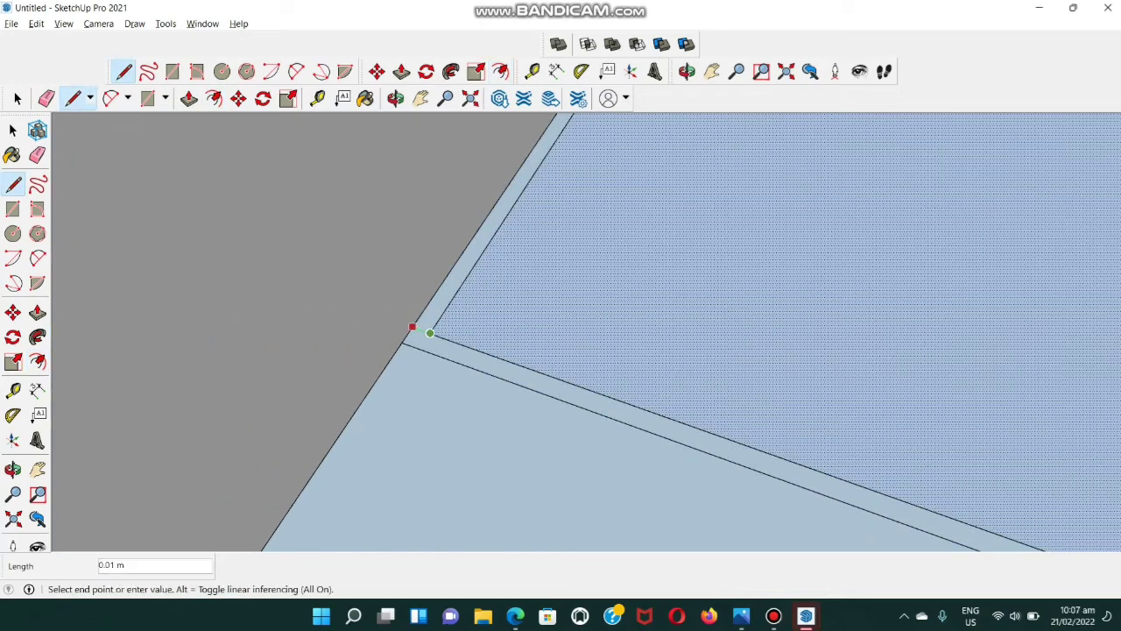
scroll(412, 326, "up", 4)
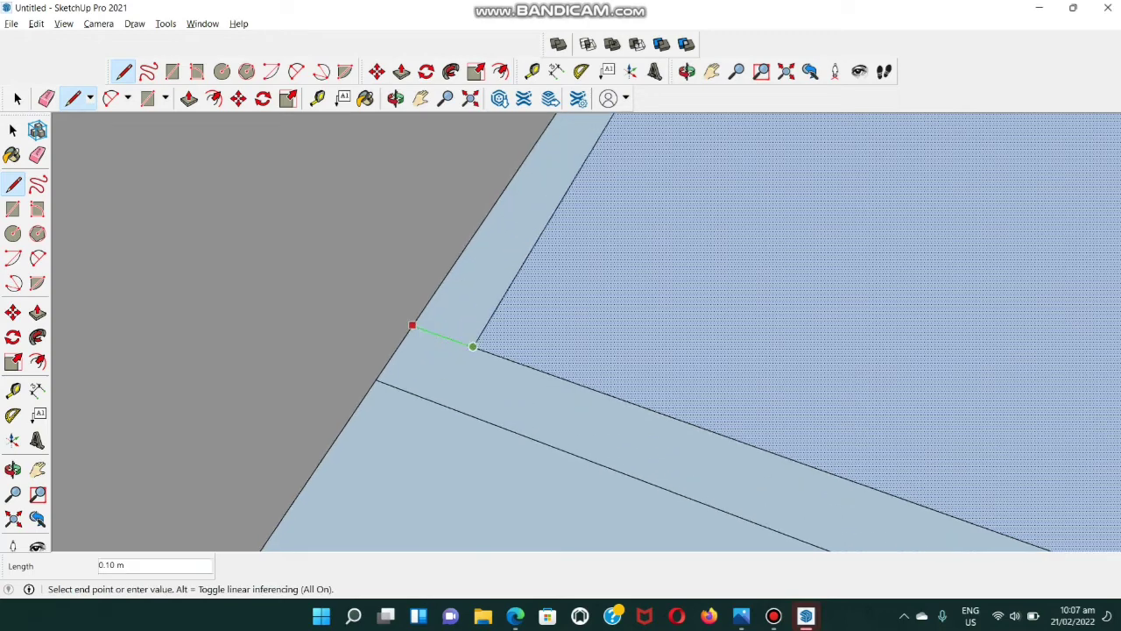
left_click(412, 323)
- Draw a 0.10 m line from the offset outline's back corner to the side wall
scroll(429, 464, "down", 4)
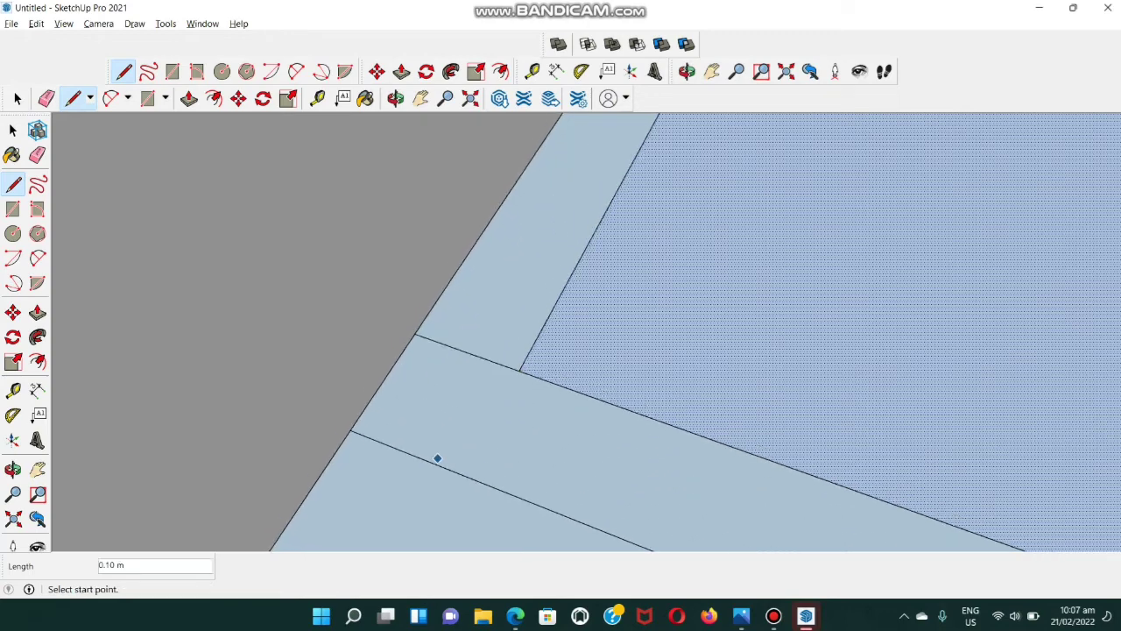
scroll(412, 467, "down", 4)
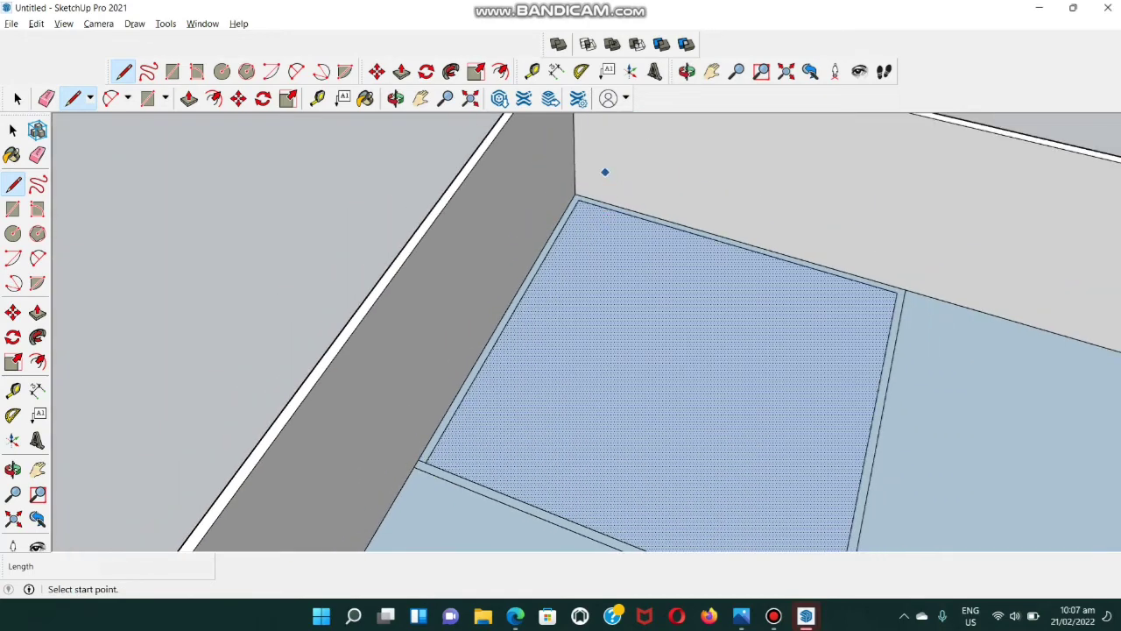
scroll(534, 209, "up", 3)
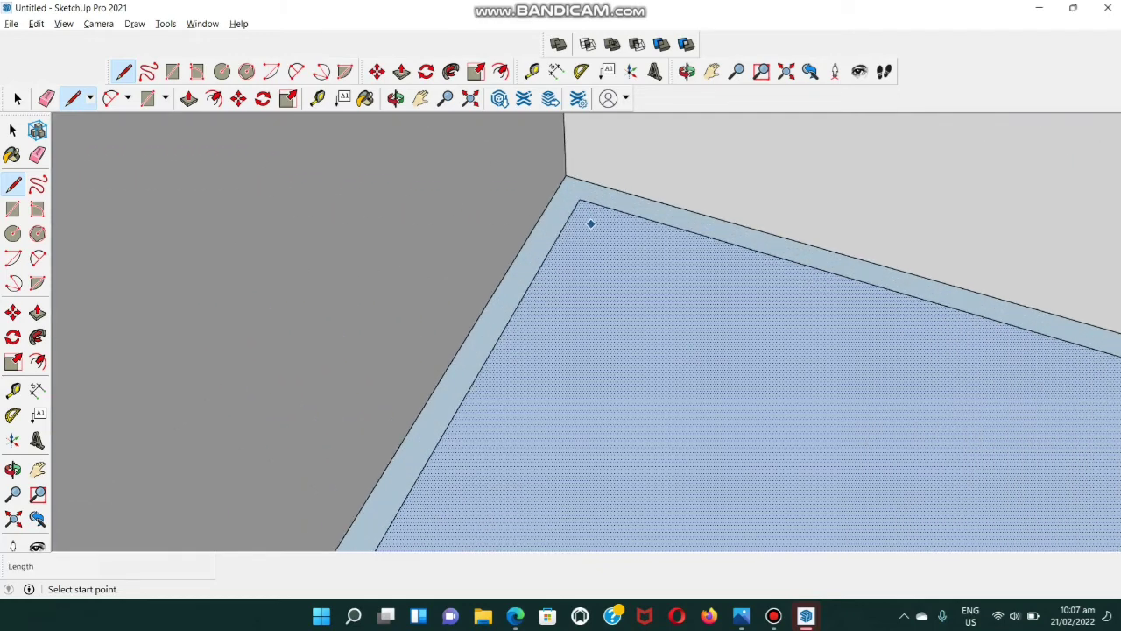
left_click(579, 200)
left_click(555, 192)
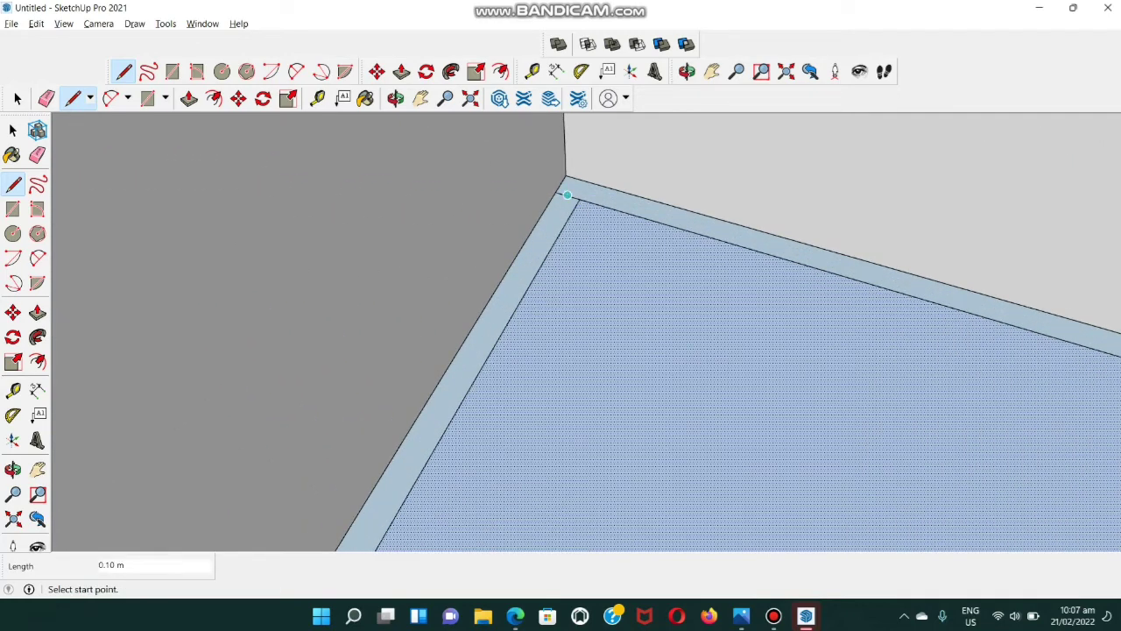
- Erase the offset line running along the side wall inside the corner room
scroll(572, 200, "down", 2)
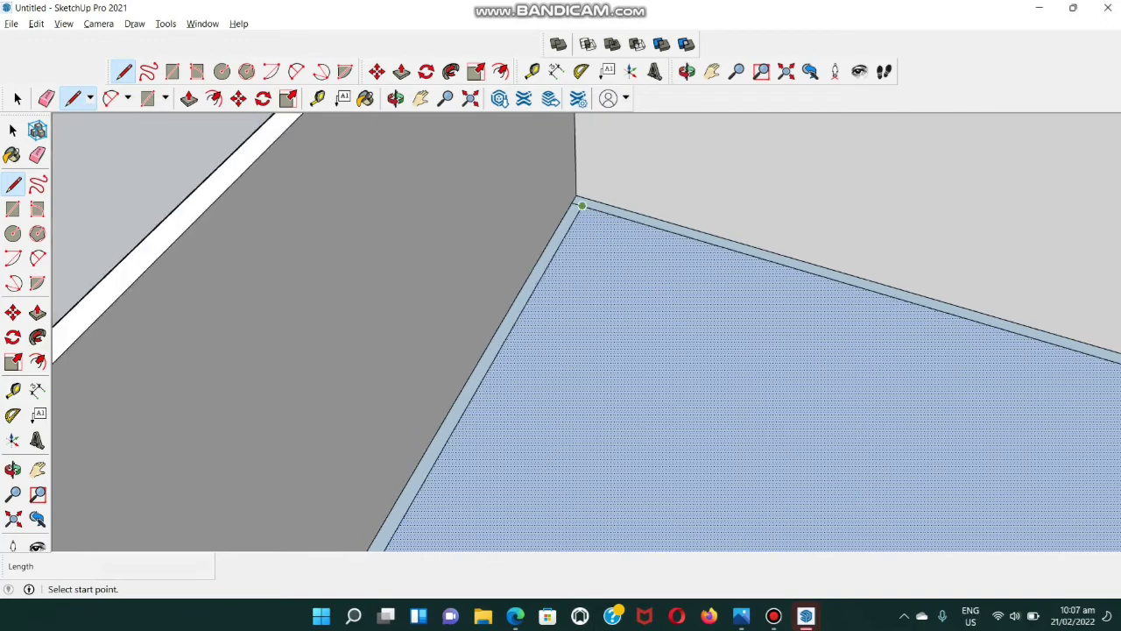
scroll(581, 205, "down", 3)
scroll(456, 435, "up", 4)
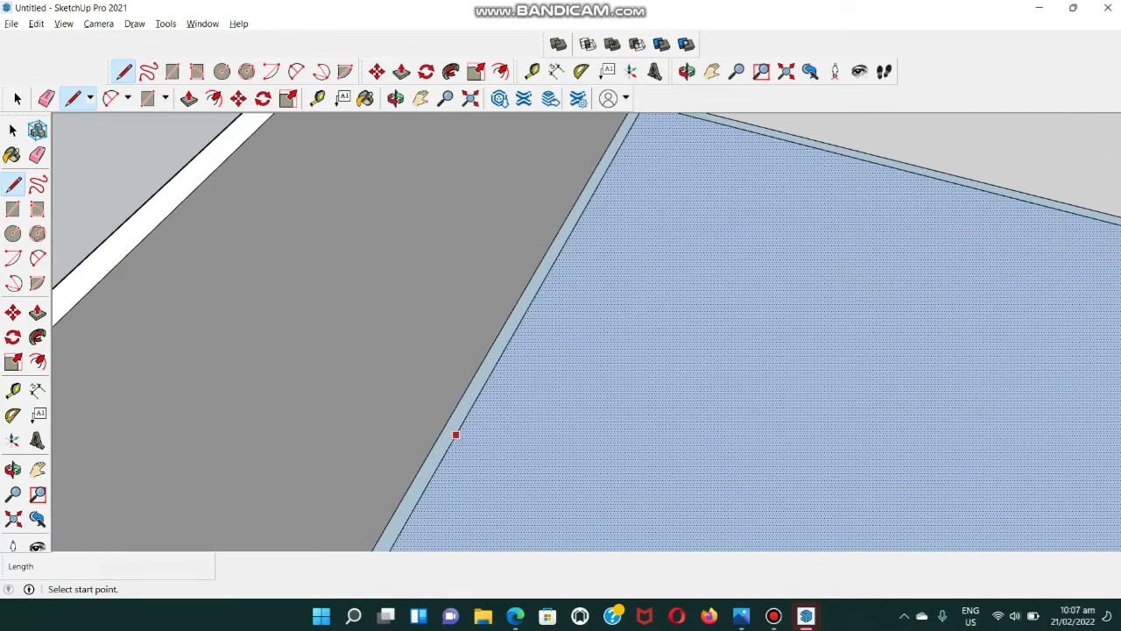
key("e")
scroll(462, 435, "down", 3)
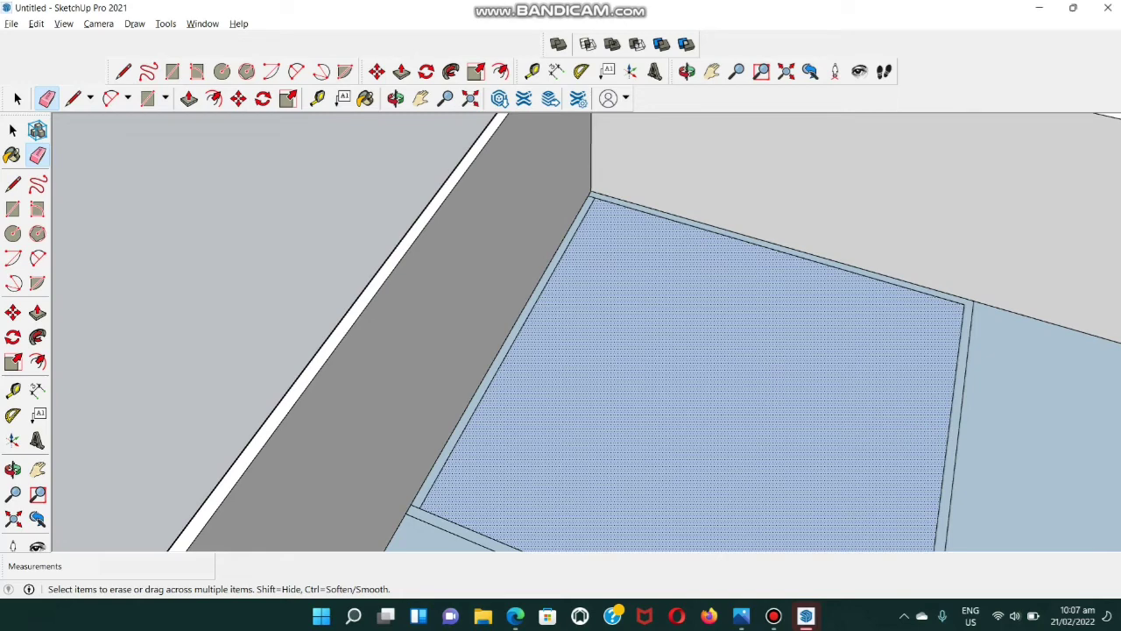
scroll(462, 435, "up", 3)
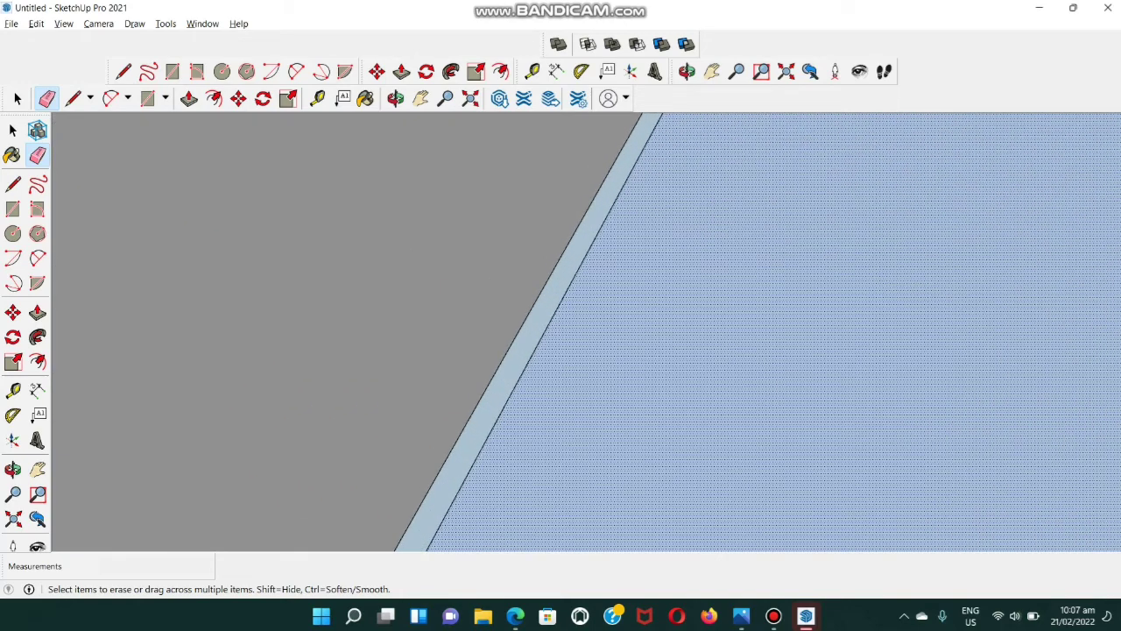
scroll(463, 436, "down", 6)
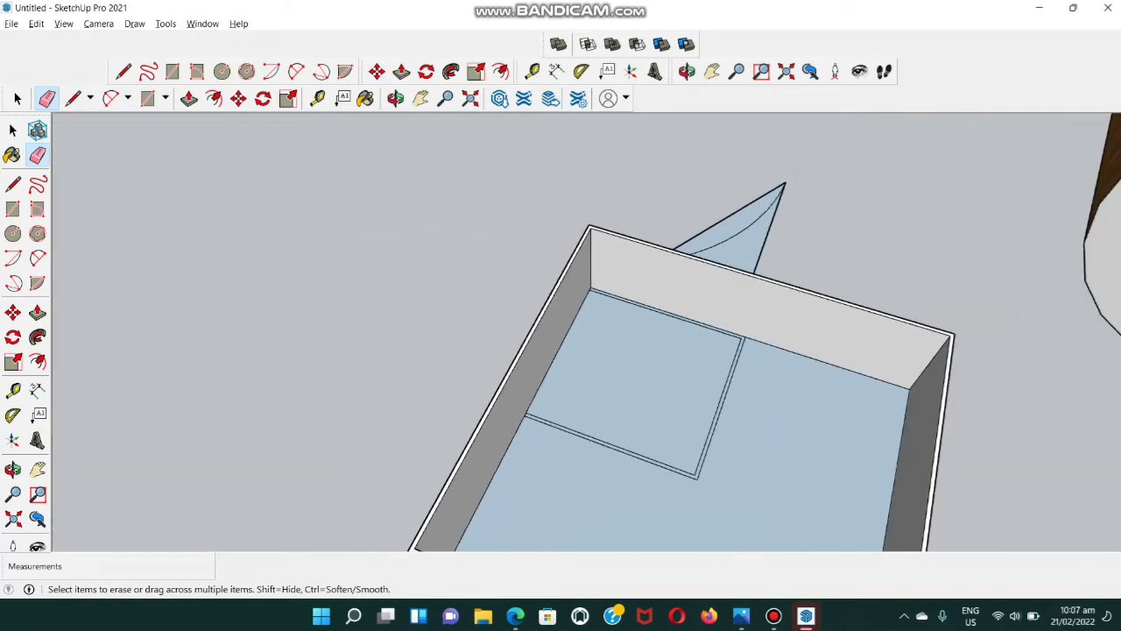
- Extend the partition's inner edge 0.10 m to the back wall and erase the offset line along that wall
scroll(743, 340, "up", 5)
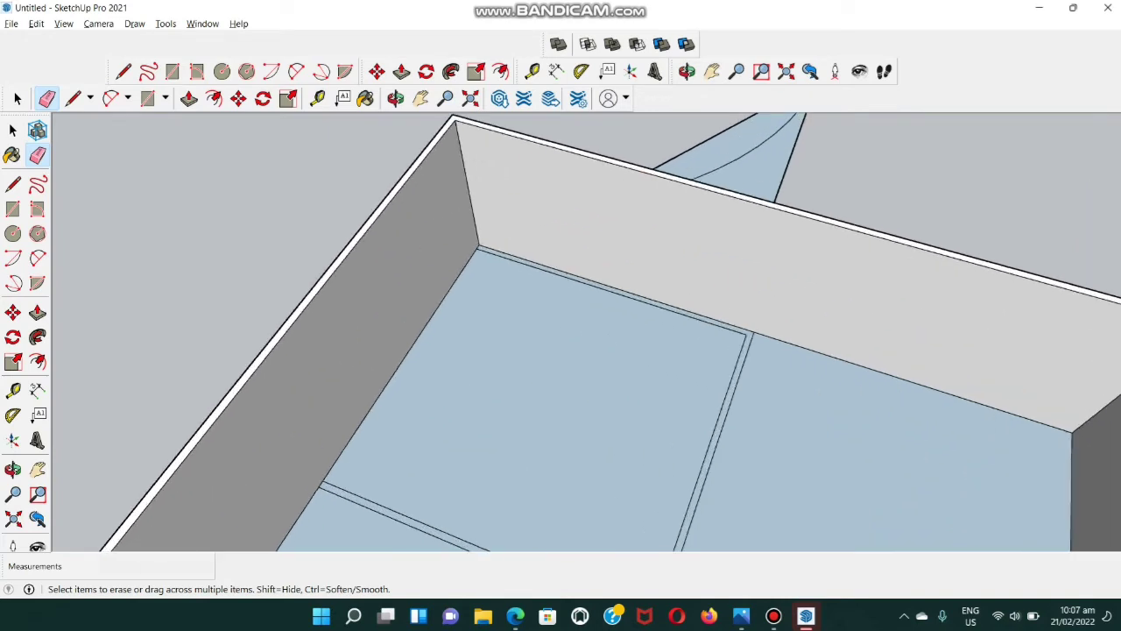
scroll(740, 344, "up", 1)
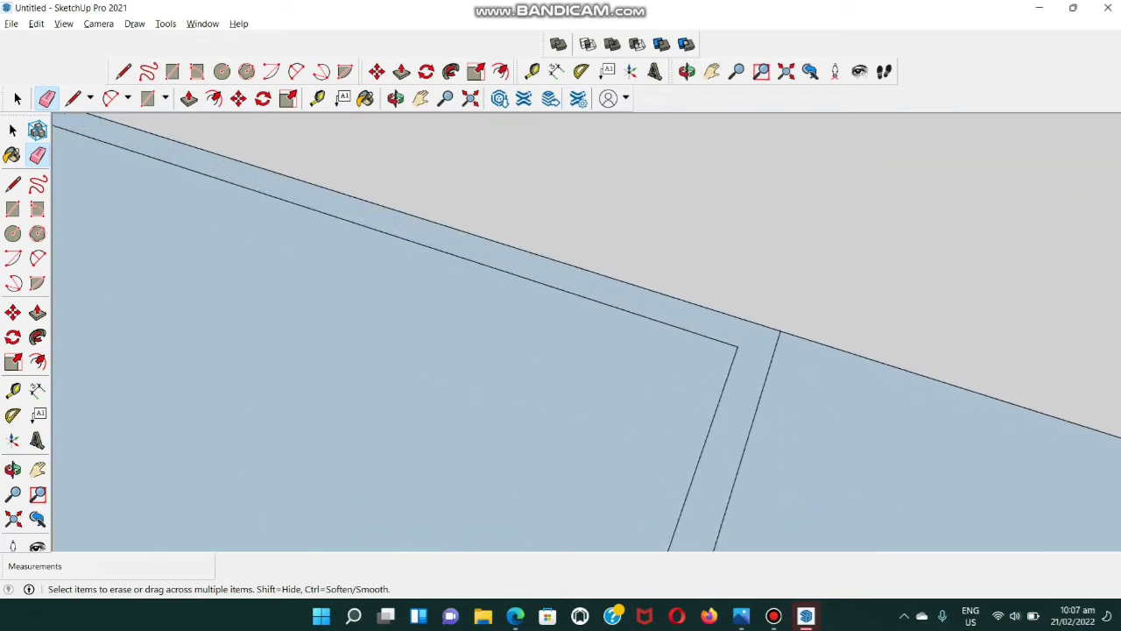
key("l")
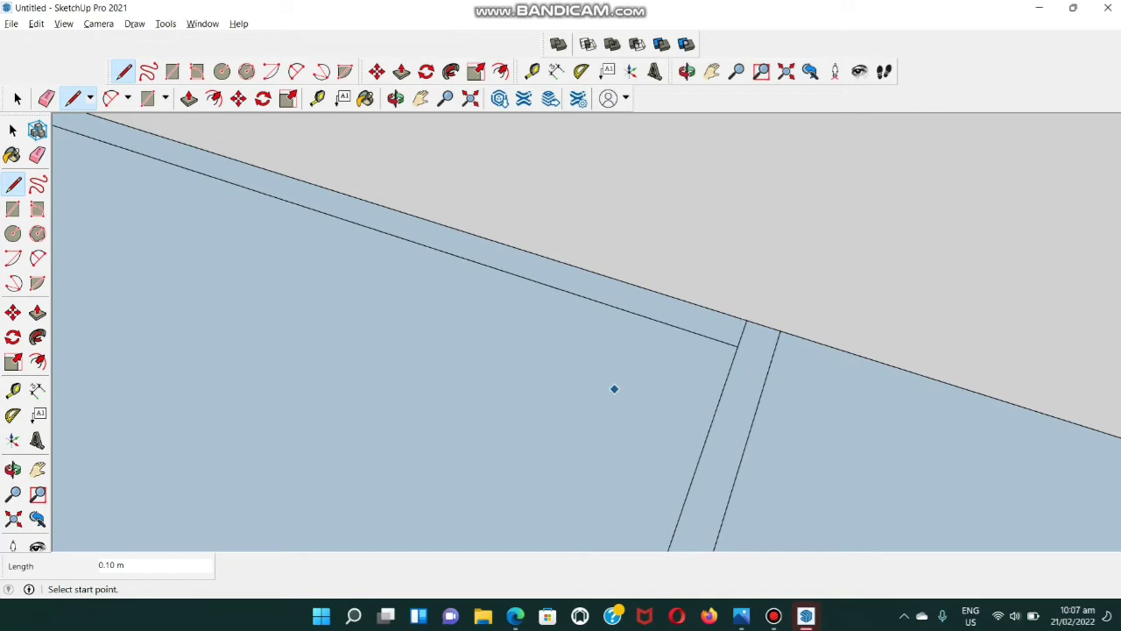
key("e")
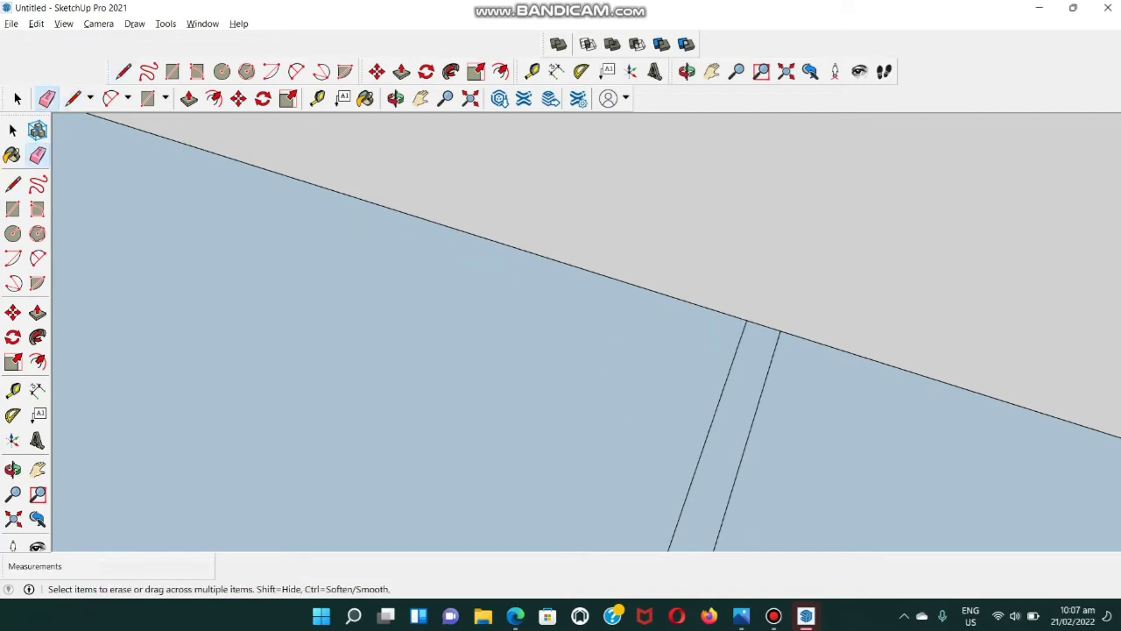
- Pull the L-shaped partition strip up 2.70 m, level with the top of the outer walls
scroll(706, 302, "down", 6)
scroll(704, 289, "down", 1)
key("p")
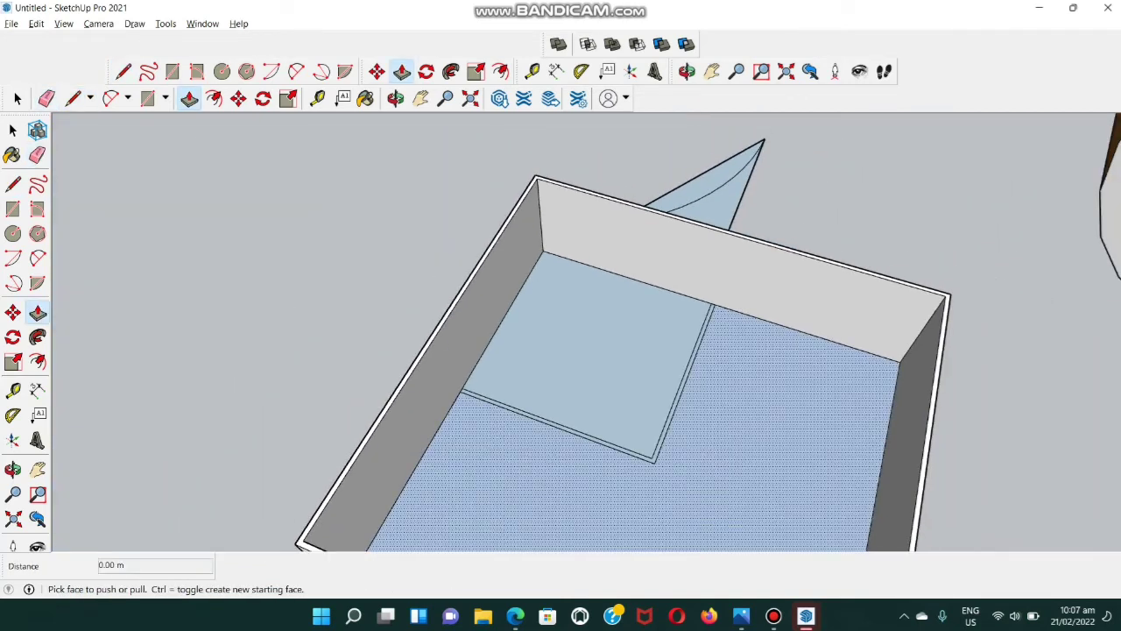
left_click(705, 328)
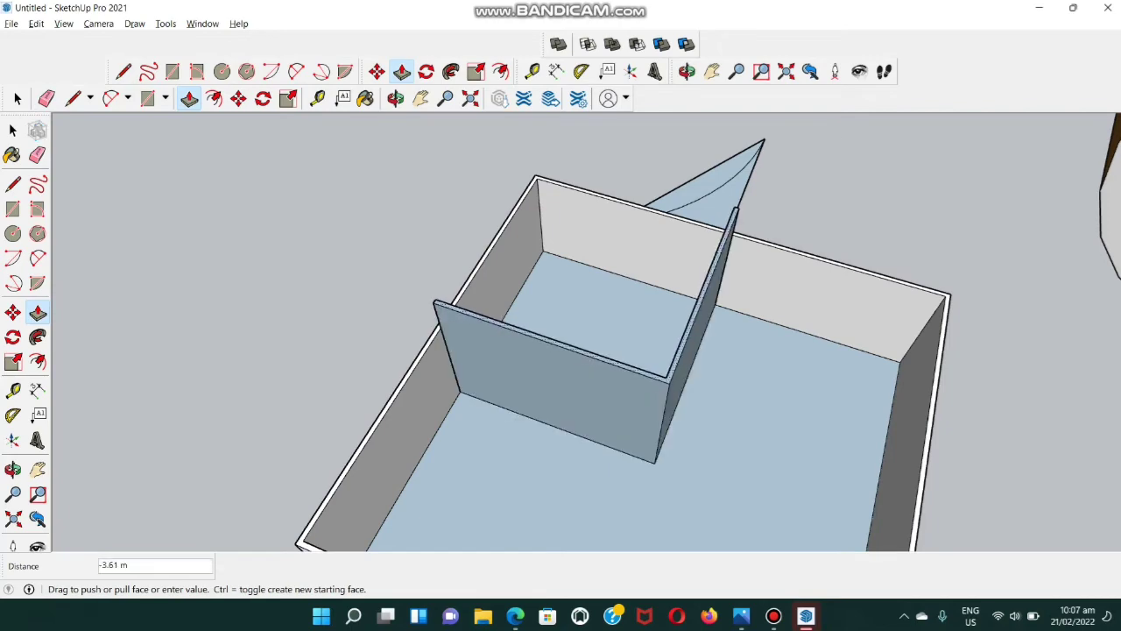
left_click(736, 185)
left_click_drag(740, 170, 759, 245)
scroll(598, 289, "down", 5)
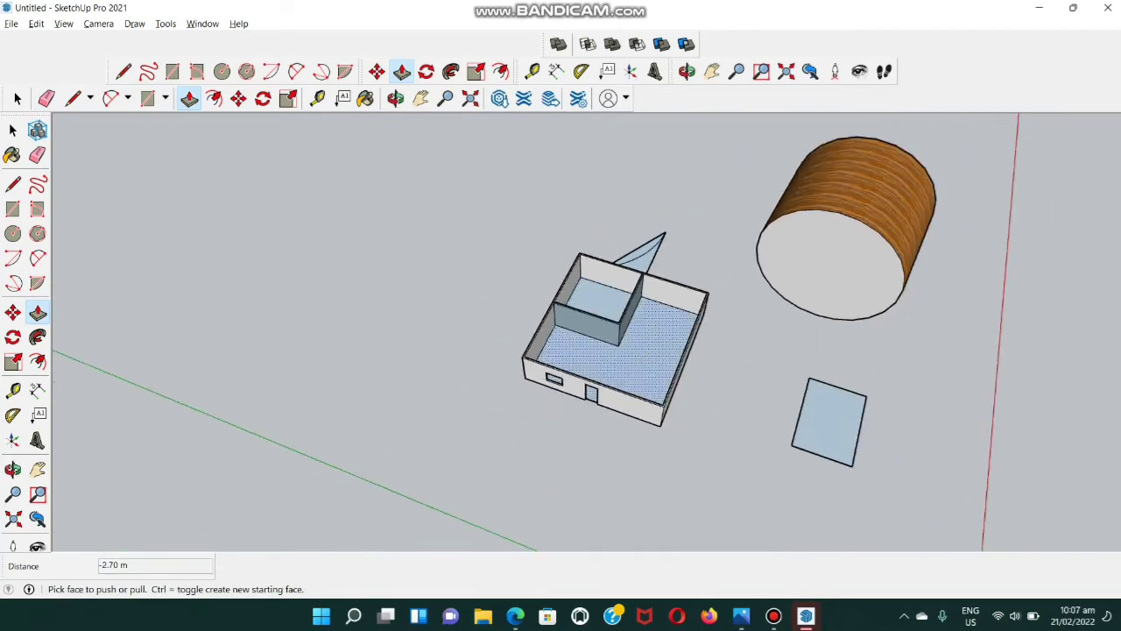
- Start the Paint Bucket and display the Landscaping, Fencing and Vegetation material collection
mouse_move(613, 343)
middle_mouse_down()
mouse_move(517, 302)
mouse_move(675, 289)
mouse_move(604, 319)
mouse_move(617, 324)
middle_mouse_up()
scroll(620, 324, "up", 2)
scroll(618, 319, "up", 2)
middle_click_drag(617, 385, 700, 302)
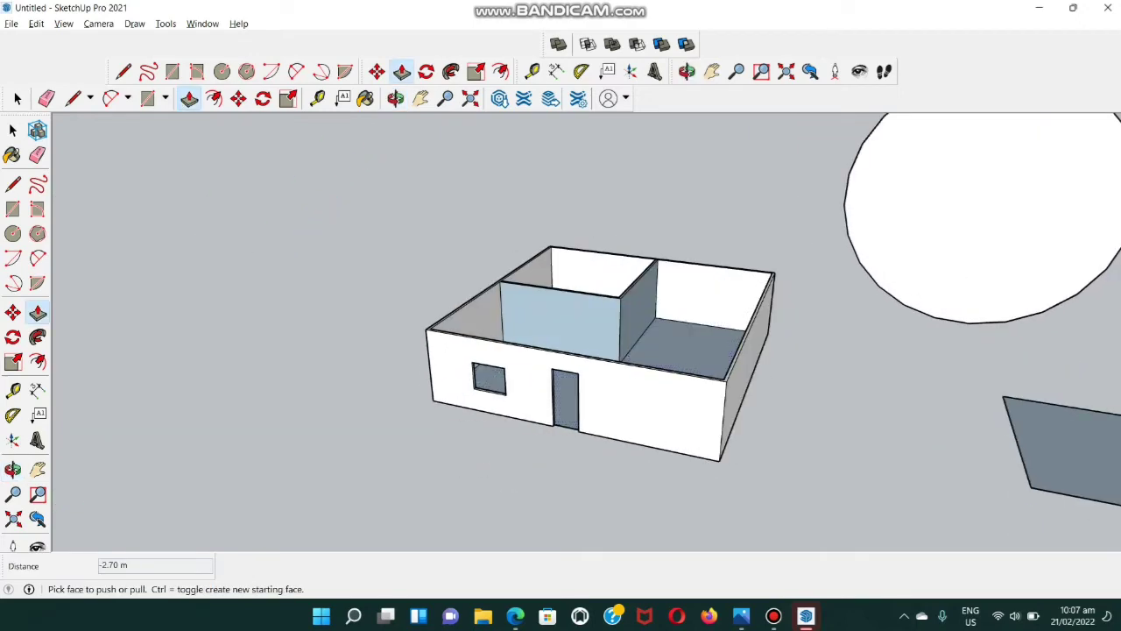
scroll(587, 305, "up", 5)
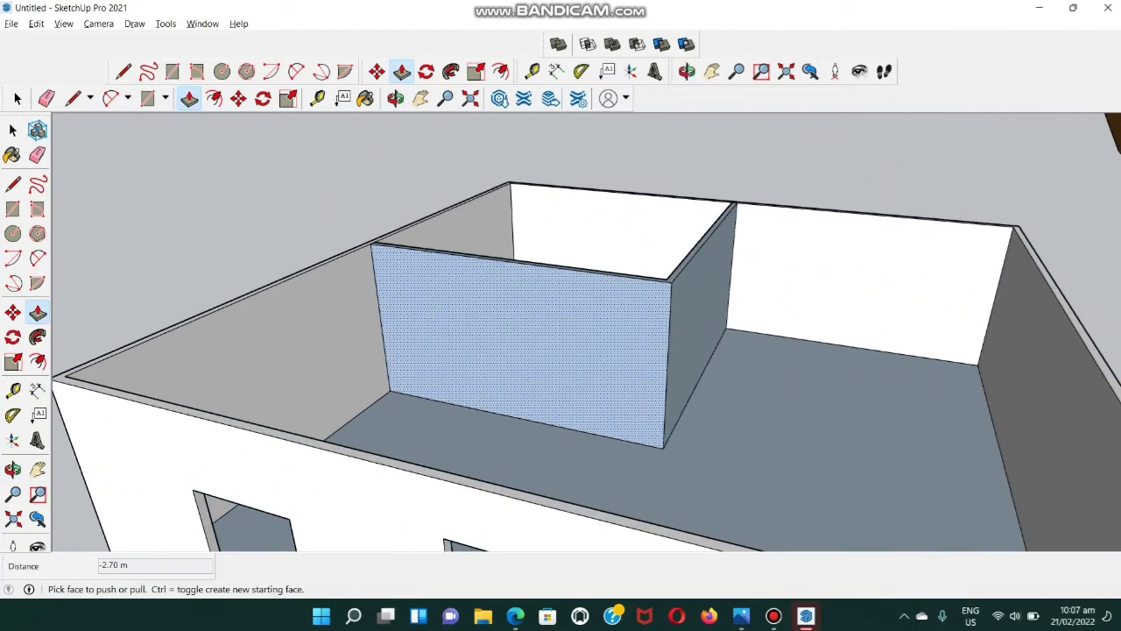
scroll(611, 320, "down", 5)
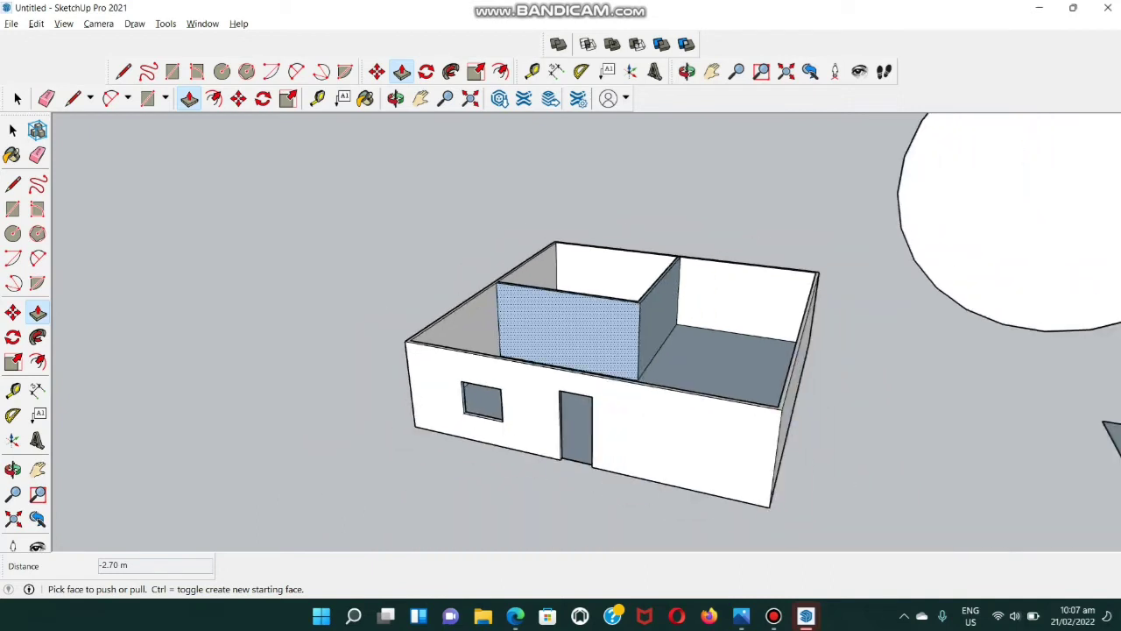
key("b")
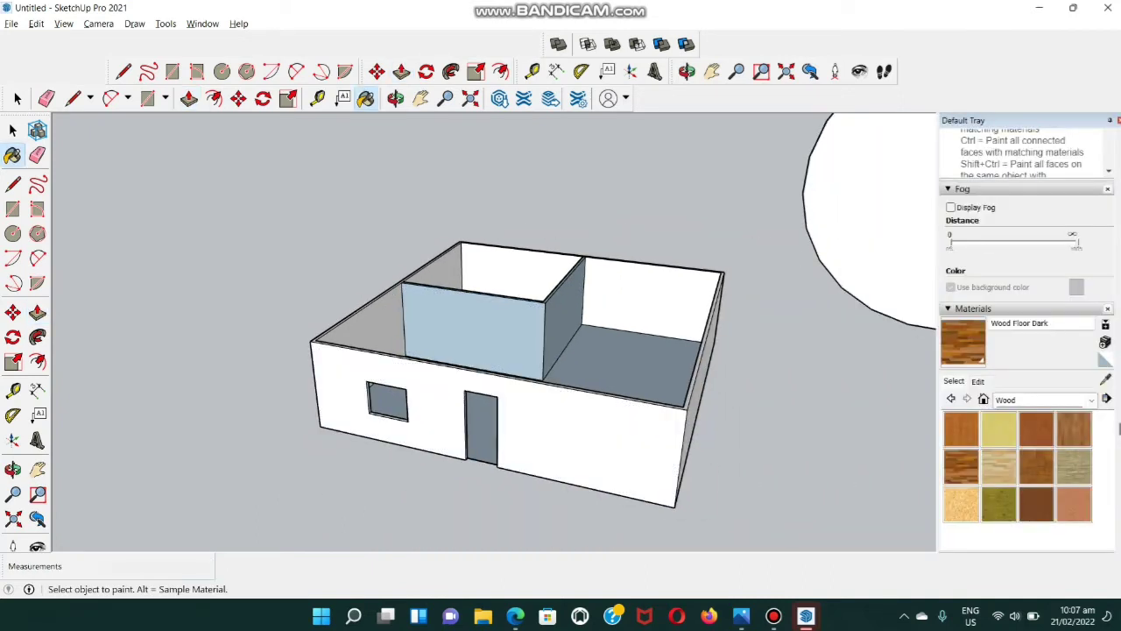
scroll(1021, 438, "down", 3)
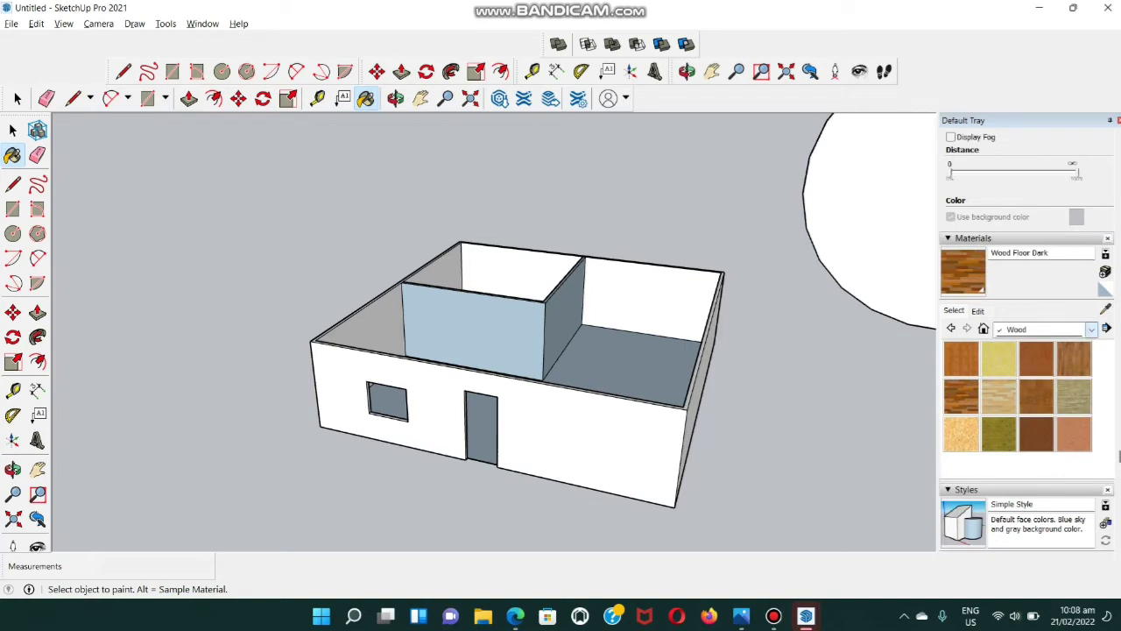
left_click(1091, 329)
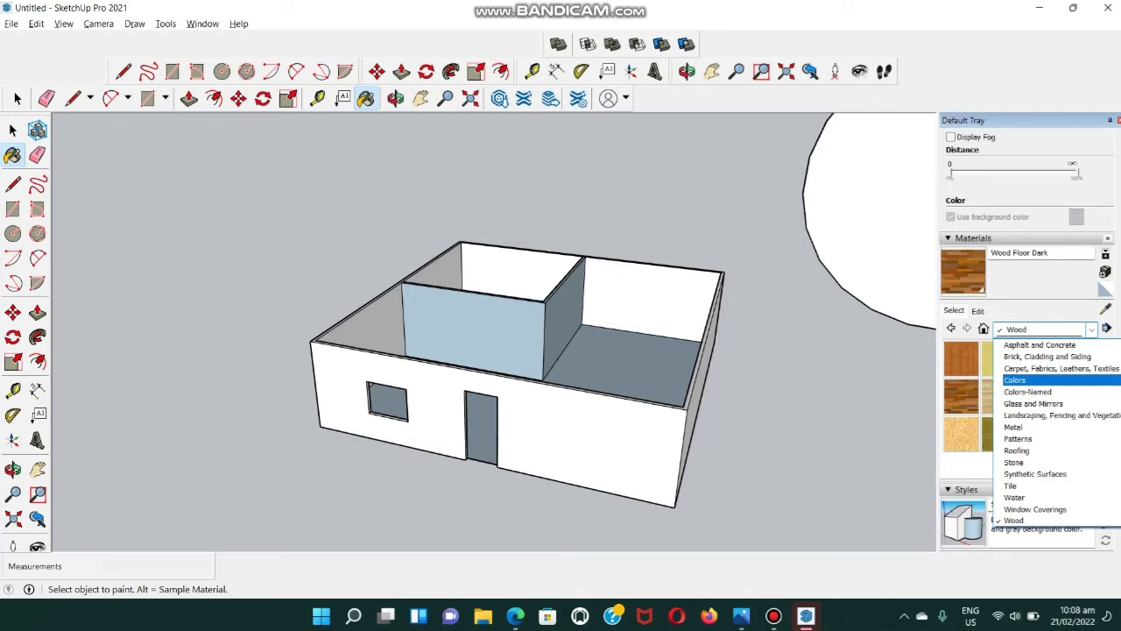
key("Escape")
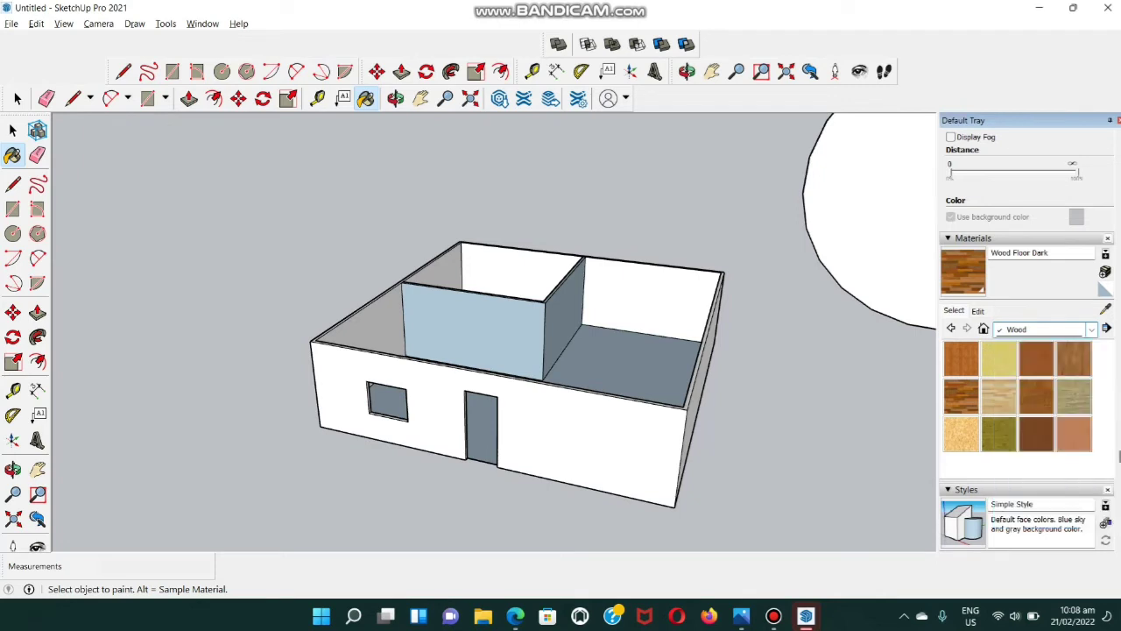
key("l")
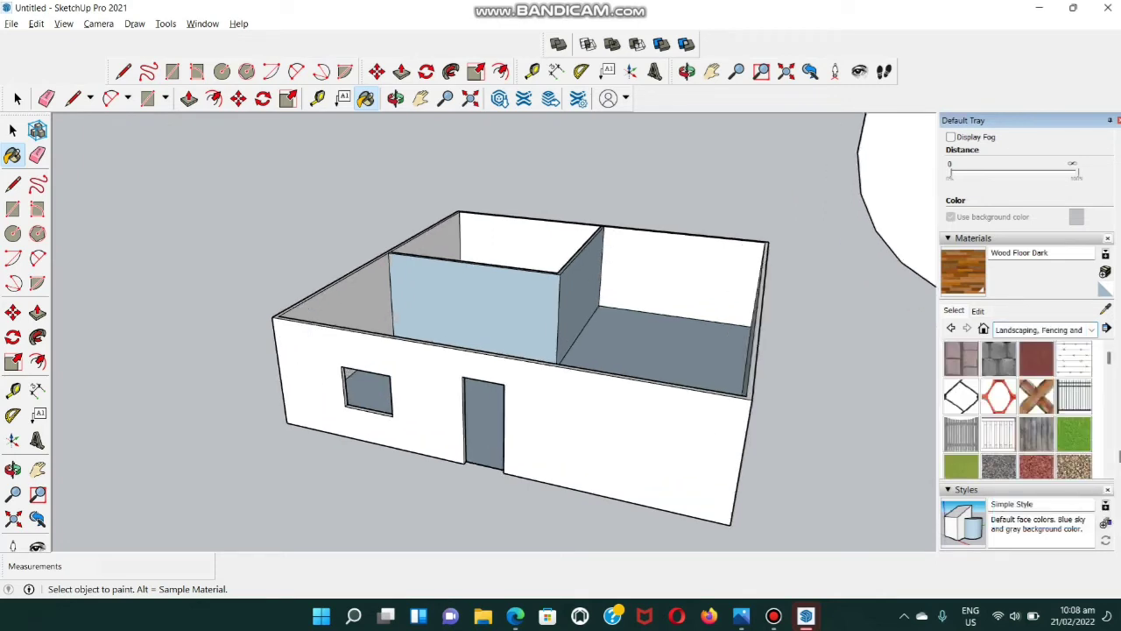
- Mark 0.10 m outward from the door opening's left base corner and draw a vertical line from there to above the opening
scroll(469, 451, "up", 5)
key("l")
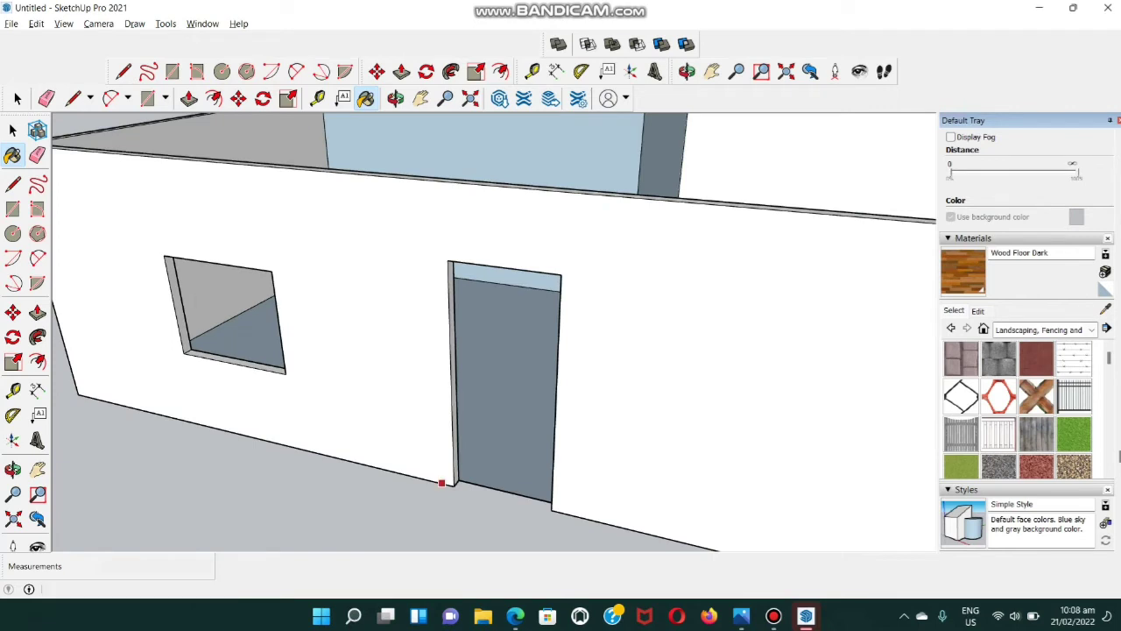
left_click(439, 482)
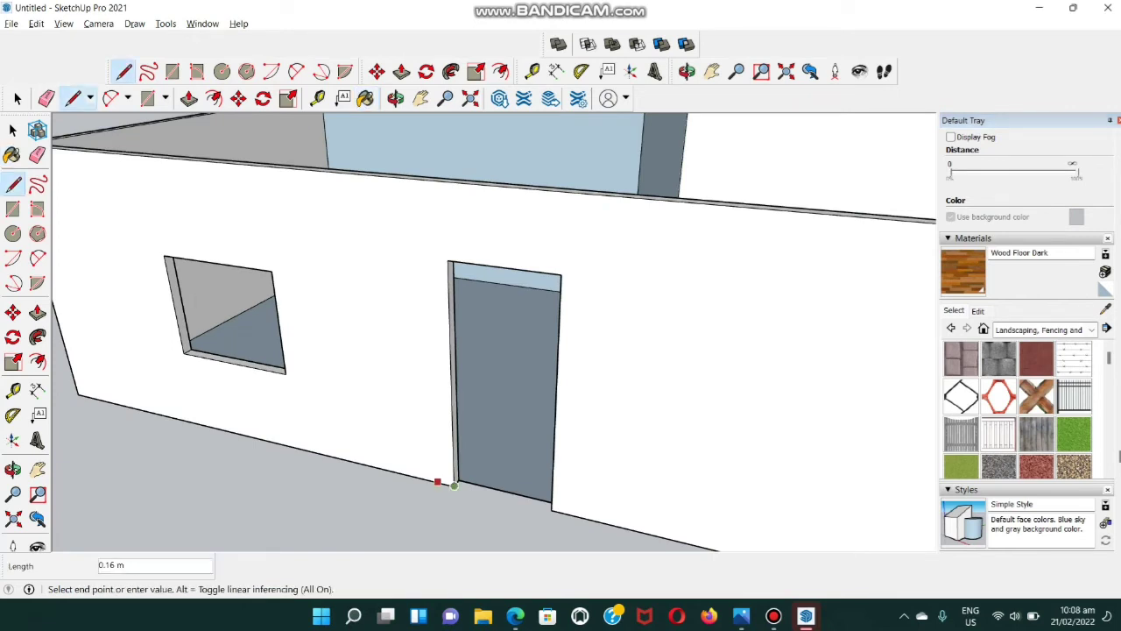
type("0.10")
key("Return")
left_click(444, 483)
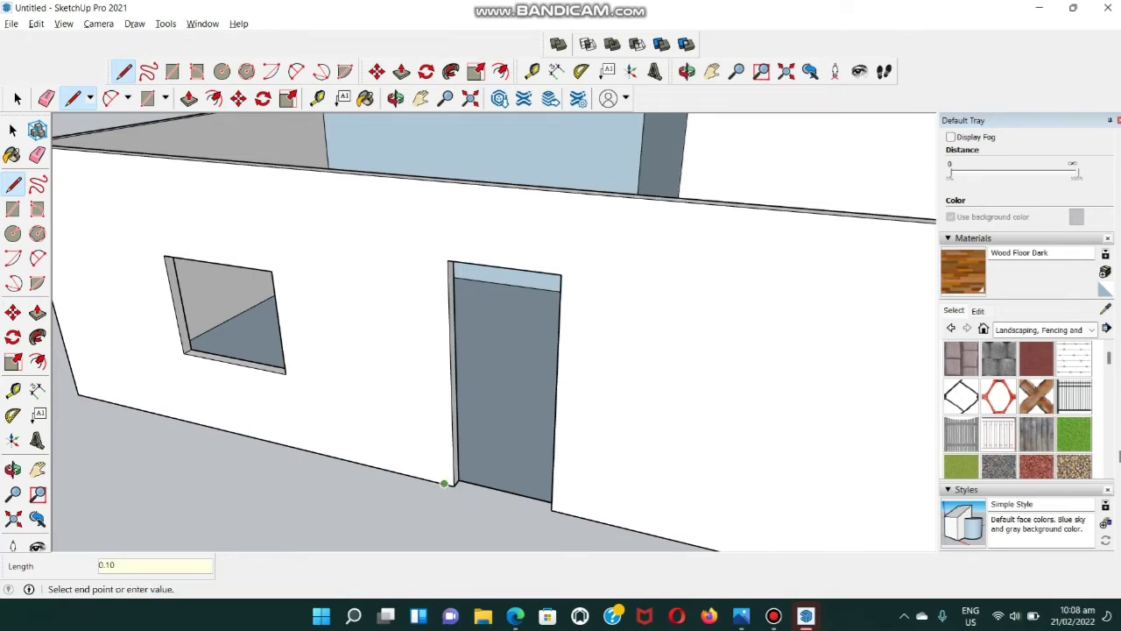
left_click(435, 223)
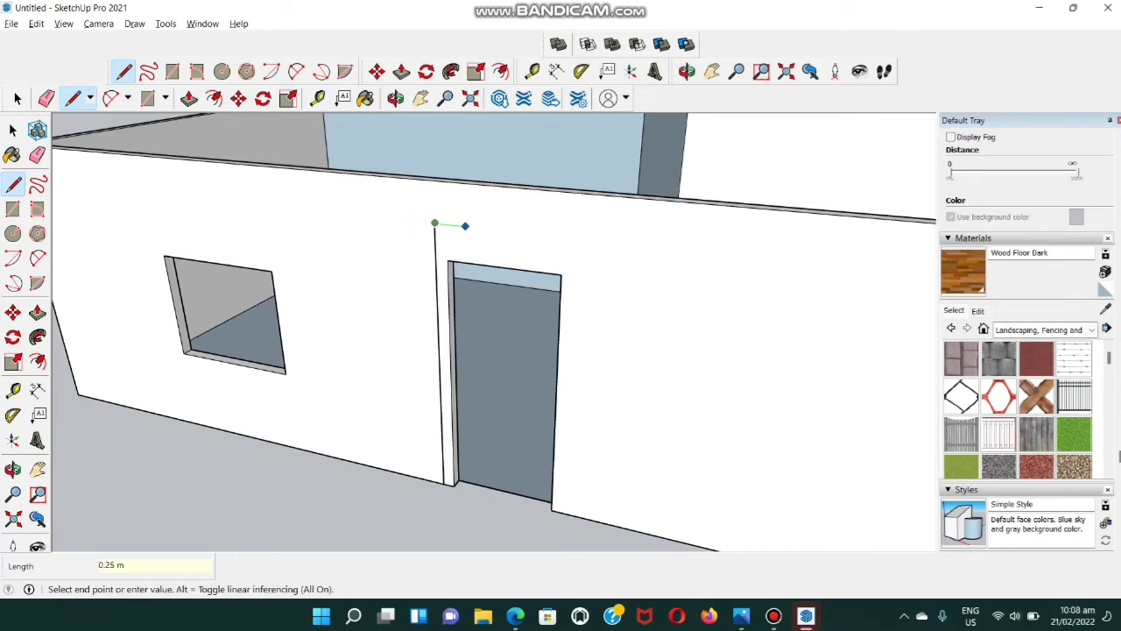
key("space")
- Draw a vertical line just outside the door opening's right edge, from the wall's base to above the opening
key("l")
left_click(551, 510)
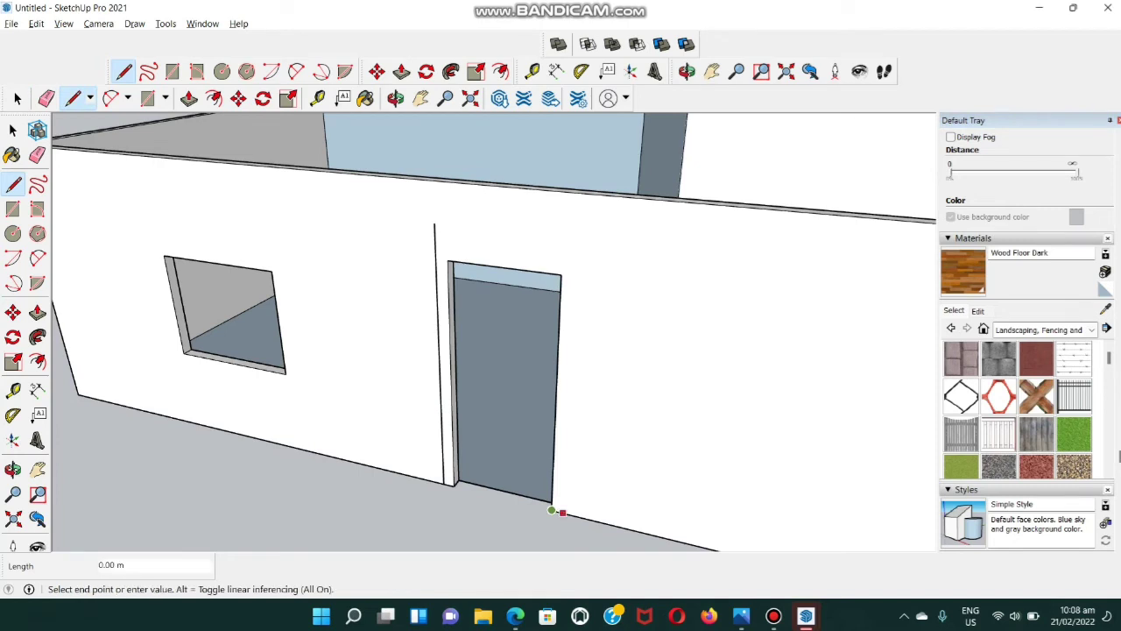
key("Escape")
left_click(563, 512)
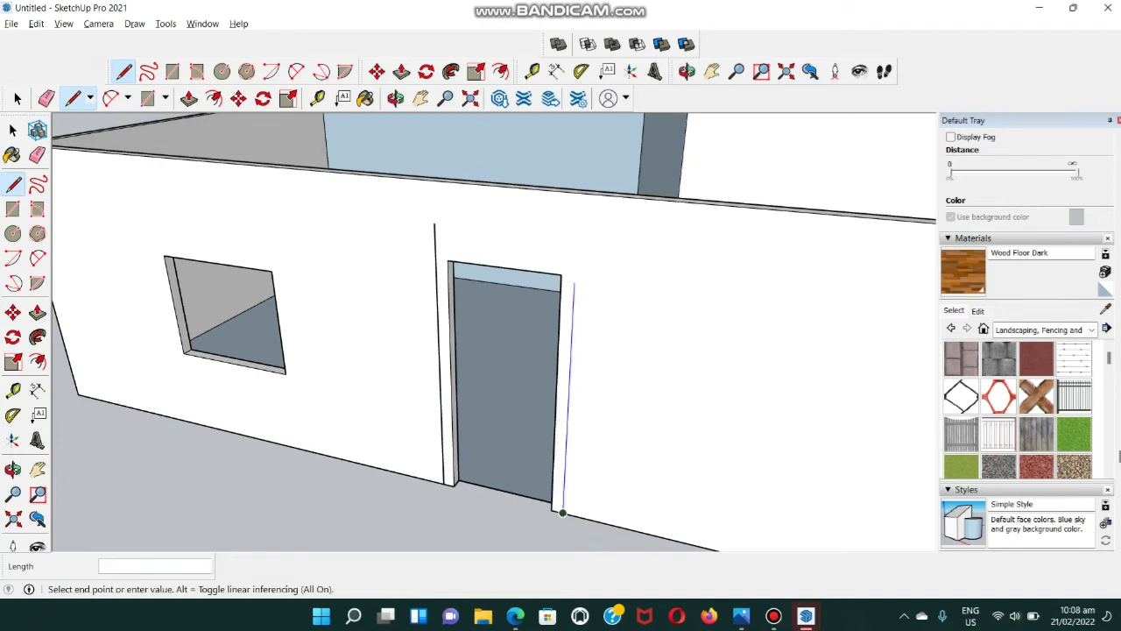
left_click(575, 248)
key("space")
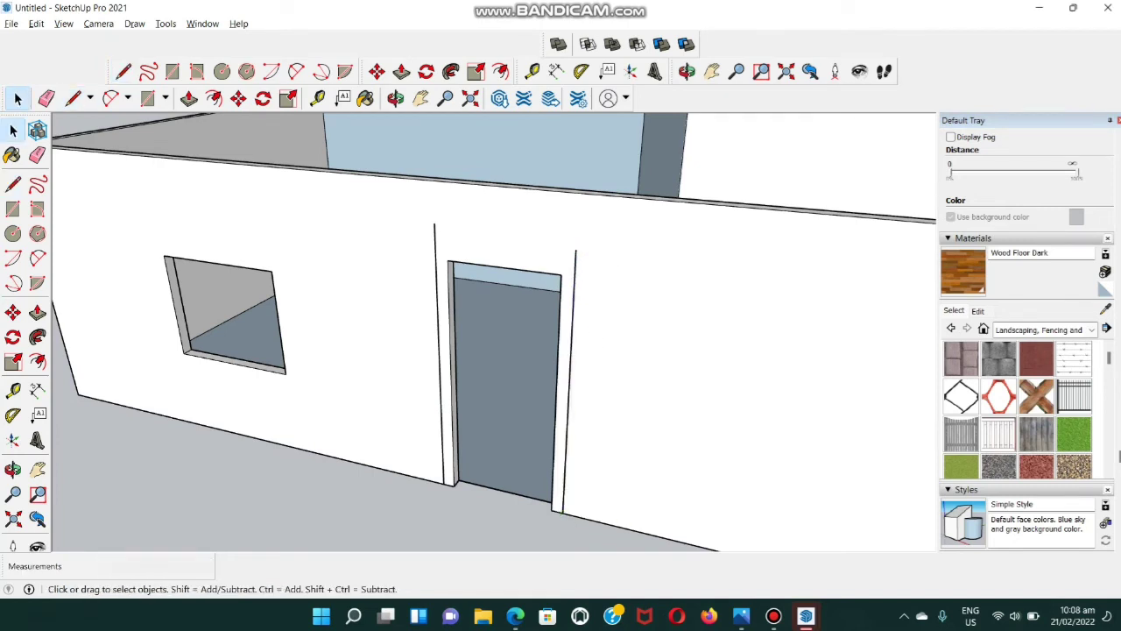
- Draw the frame's top edge 0.10 m above the door opening, joining the two vertical lines beside it
scroll(455, 263, "up", 2)
key("l")
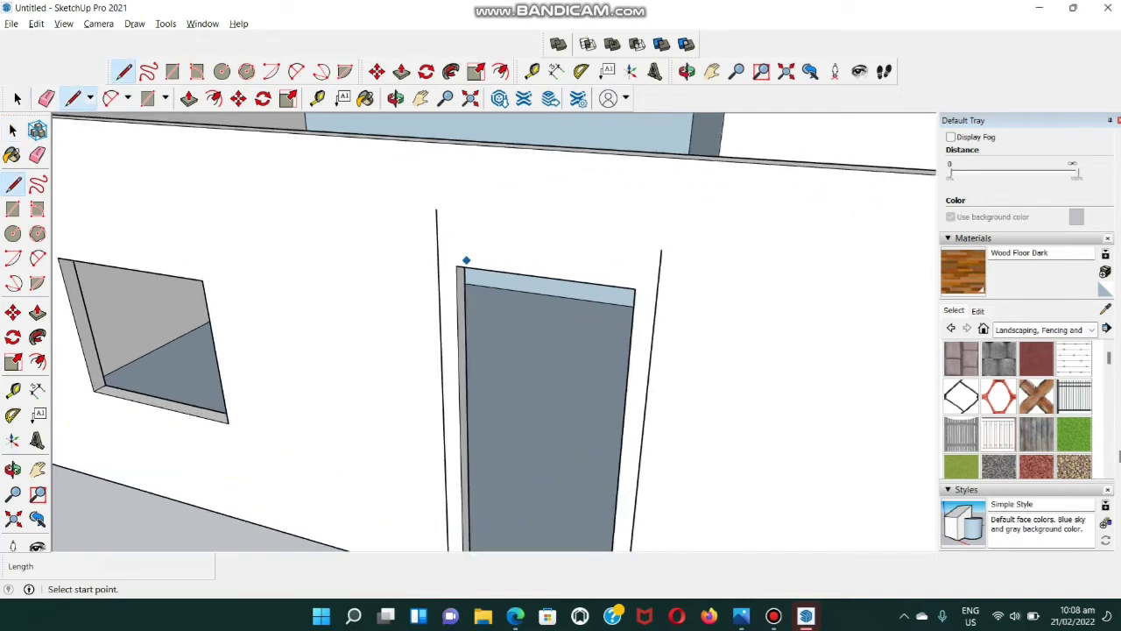
left_click(455, 266)
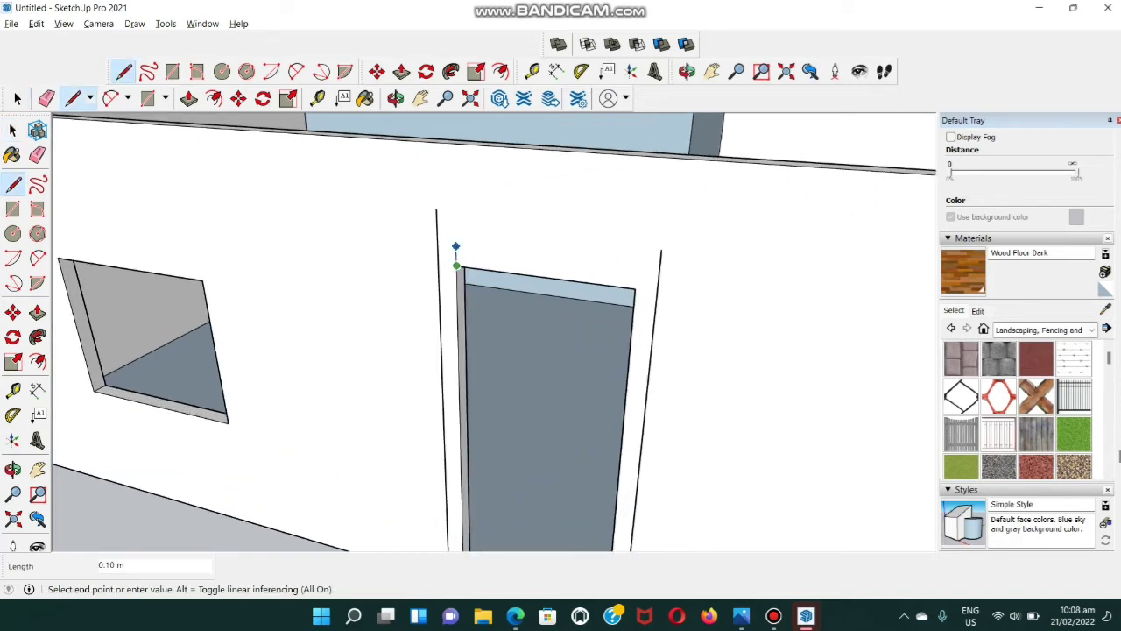
left_click(456, 247)
left_click(660, 270)
left_click(455, 247)
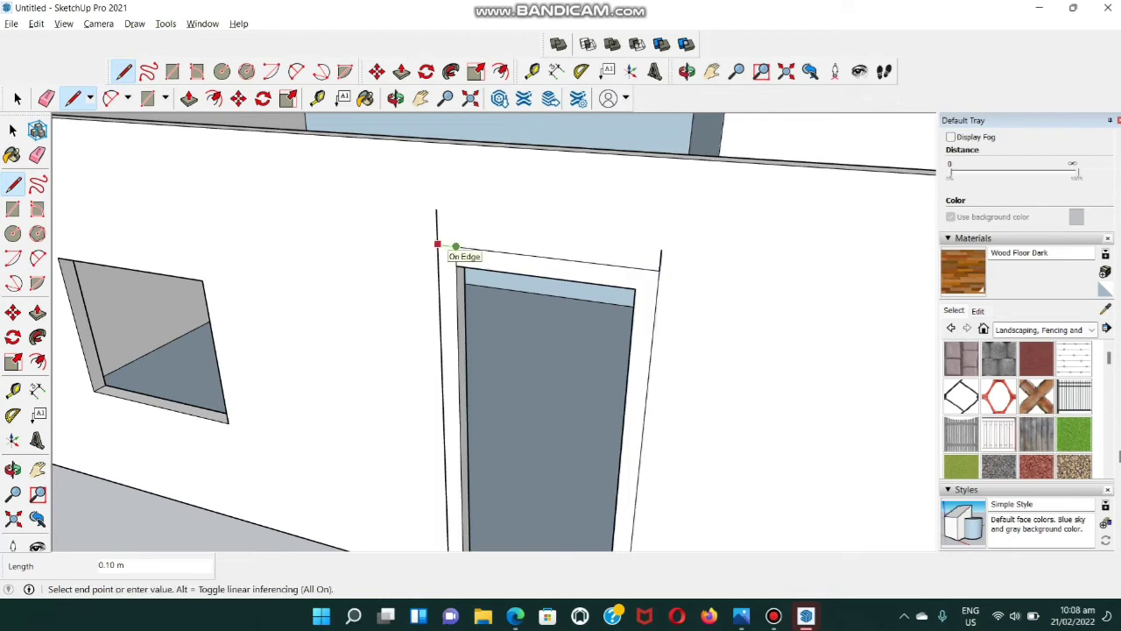
left_click(438, 245)
- Erase the surplus line ends above the frame outline and the short connecting line over the door opening's corner
key("e")
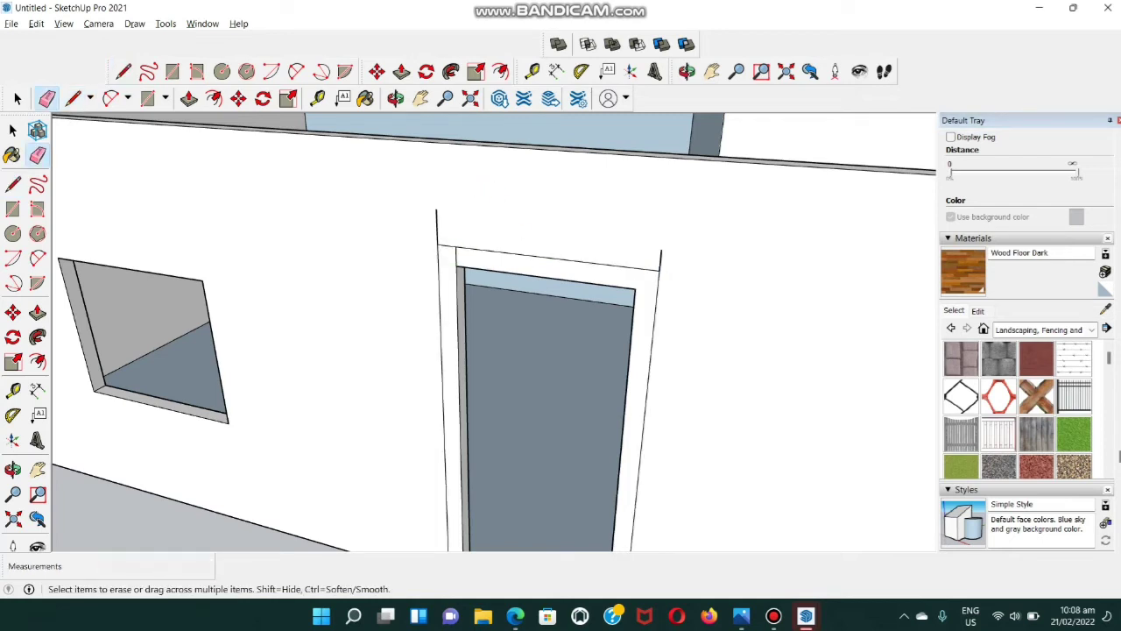
left_click(437, 226)
left_click(456, 256)
left_click(660, 260)
scroll(661, 260, "down", 3)
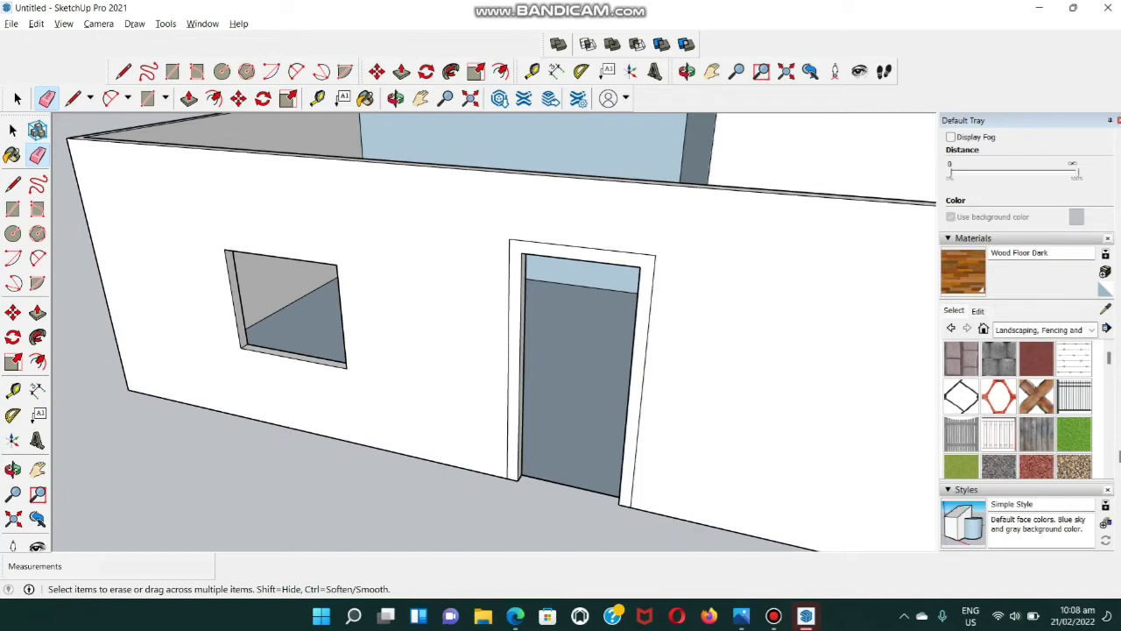
- Try pulling the frame face around the door opening 0.05 m out from the wall
scroll(651, 271, "up", 3)
key("p")
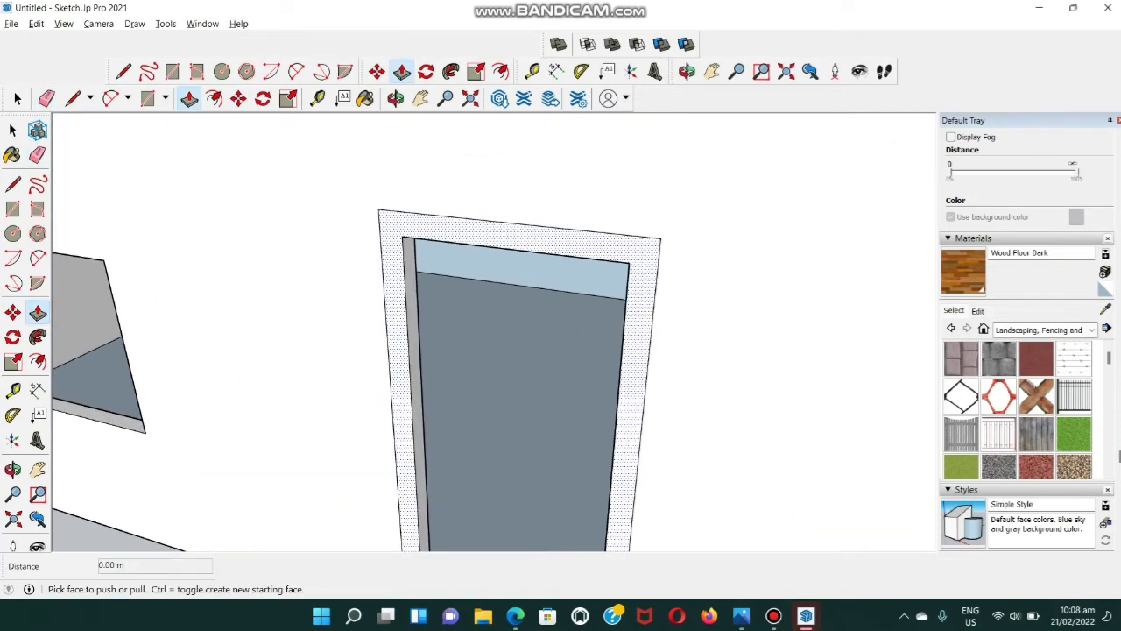
left_click(647, 272)
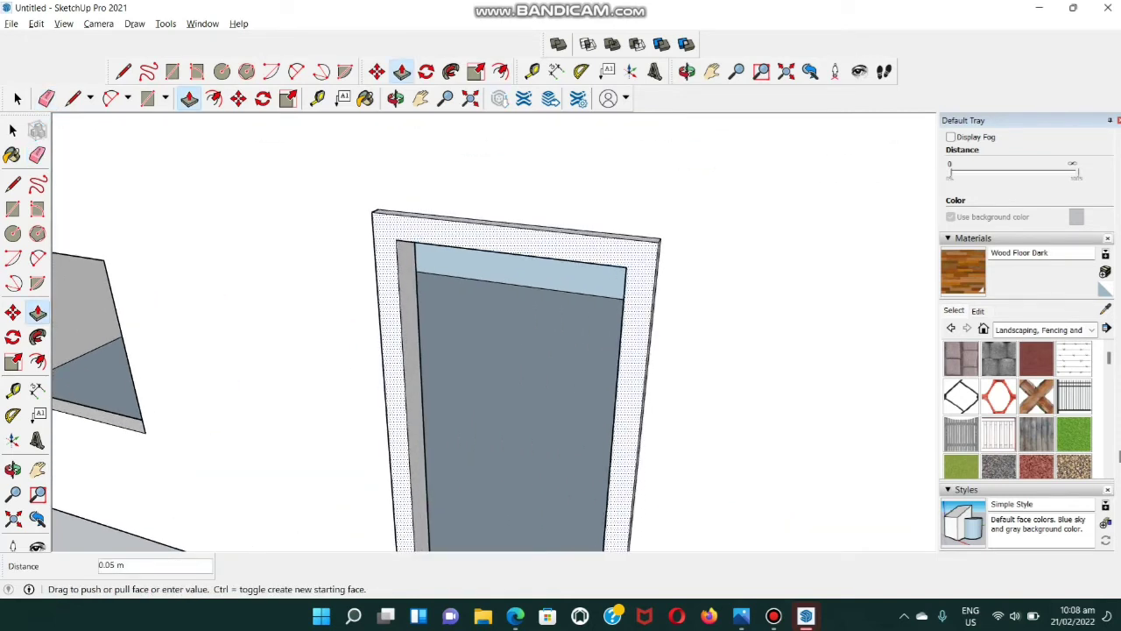
type("0.")
key("Return")
scroll(569, 350, "down", 5)
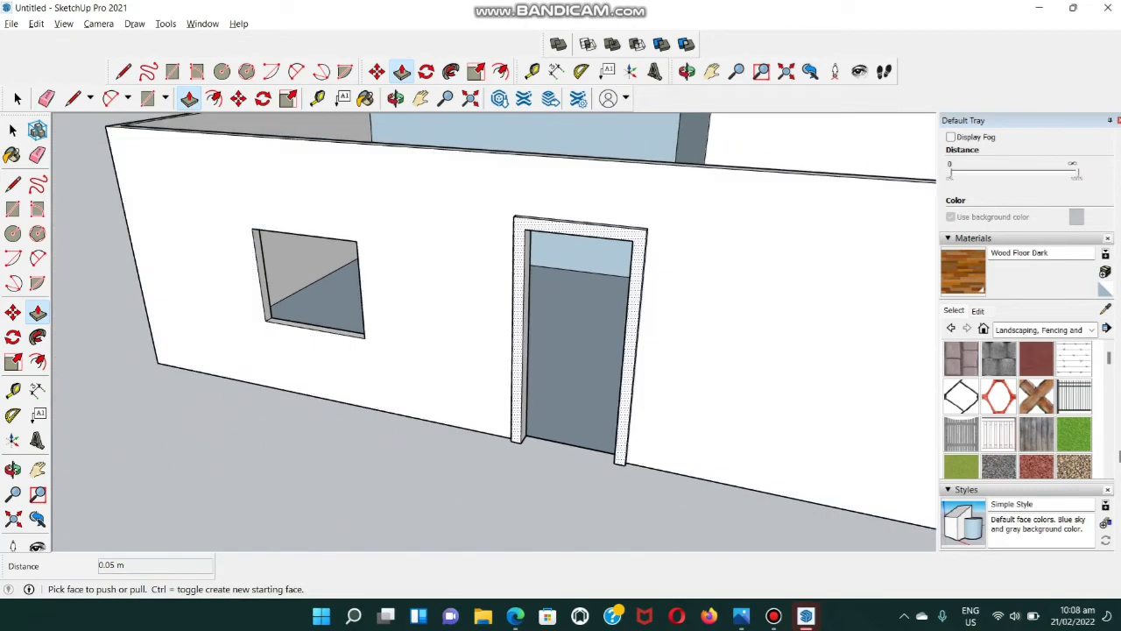
scroll(630, 245, "up", 5)
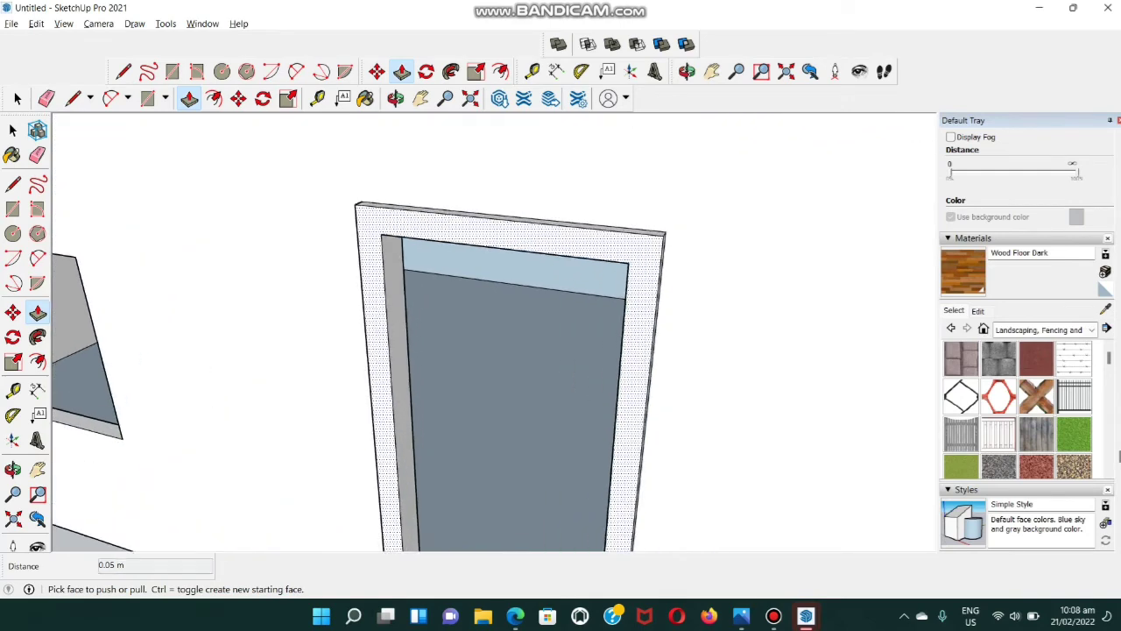
scroll(648, 236, "up", 2)
key("ctrl+z")
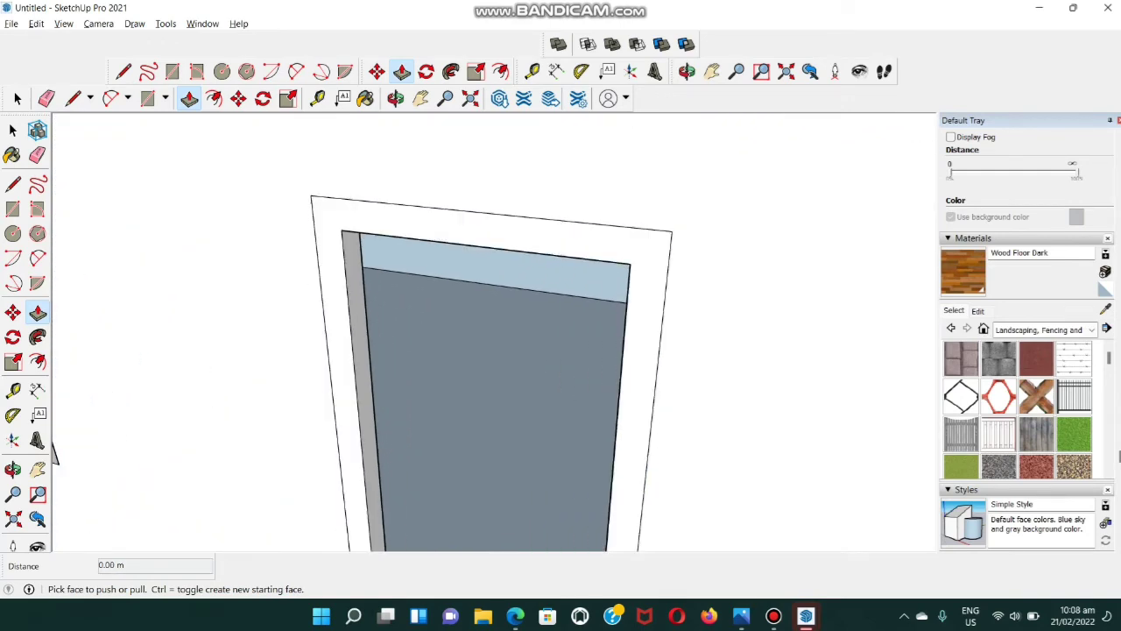
- Paint the frame face around the door opening with the Groundcover River Rock 4 inch material
scroll(1020, 399, "down", 3)
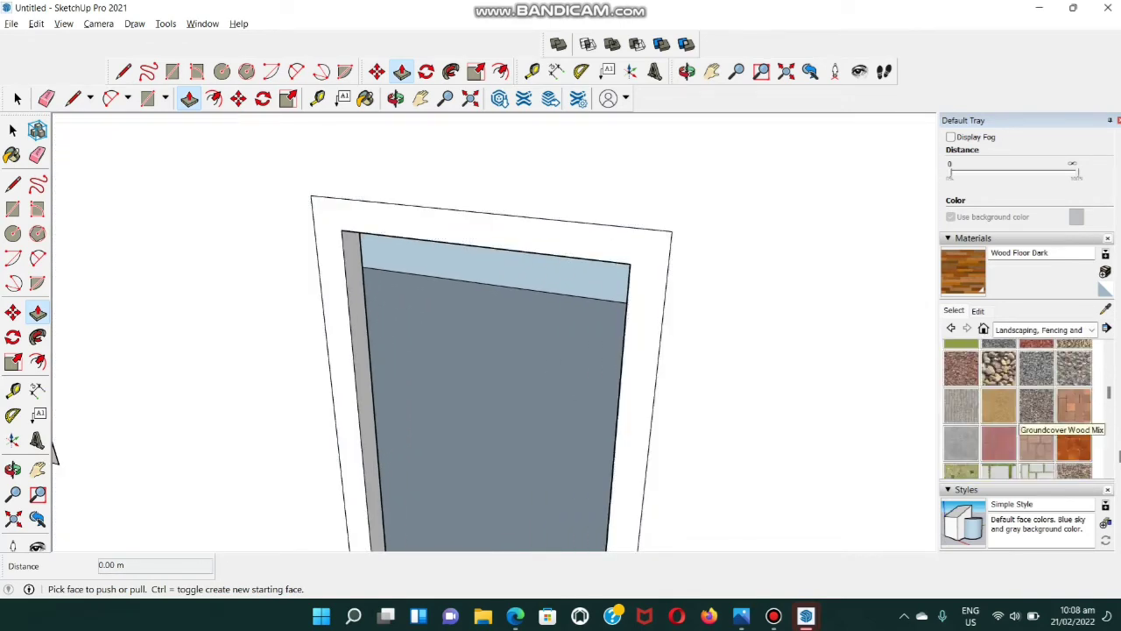
scroll(1015, 412, "up", 2)
left_click(998, 438)
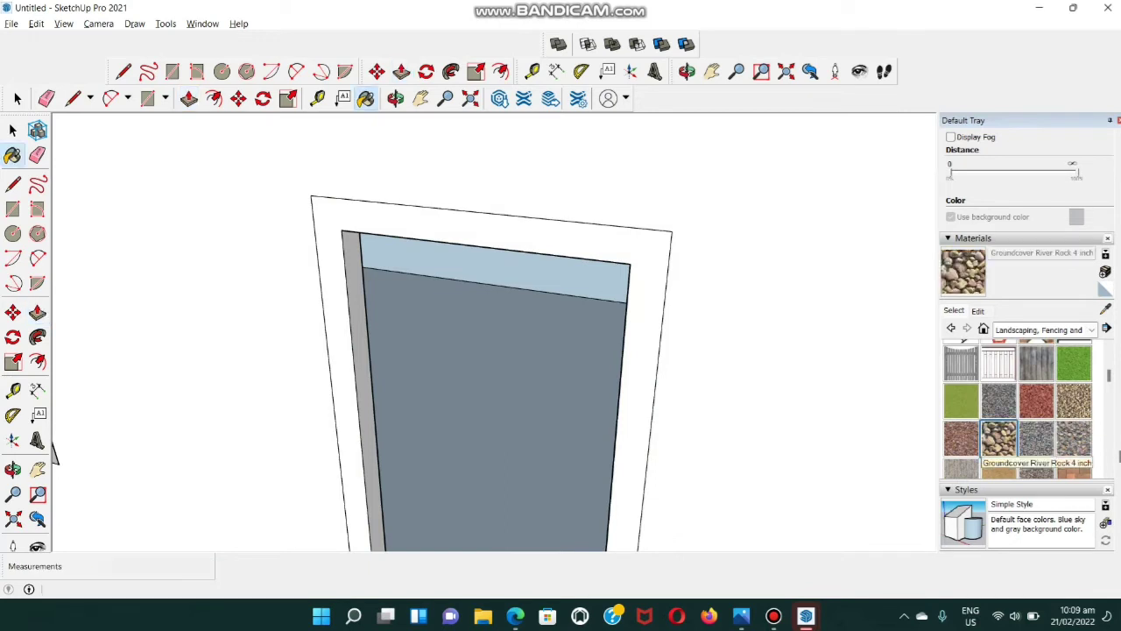
left_click(648, 350)
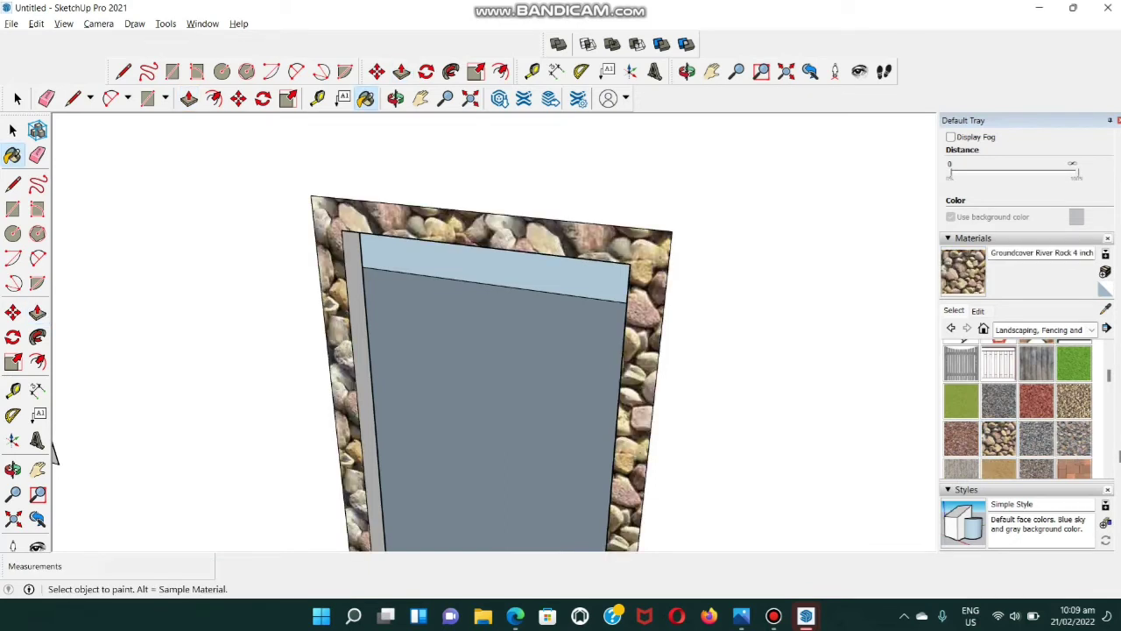
- Pull the stone-textured door frame 0.05 m out from the front wall and close the Default Tray
scroll(592, 282, "down", 5)
scroll(595, 297, "up", 3)
key("p")
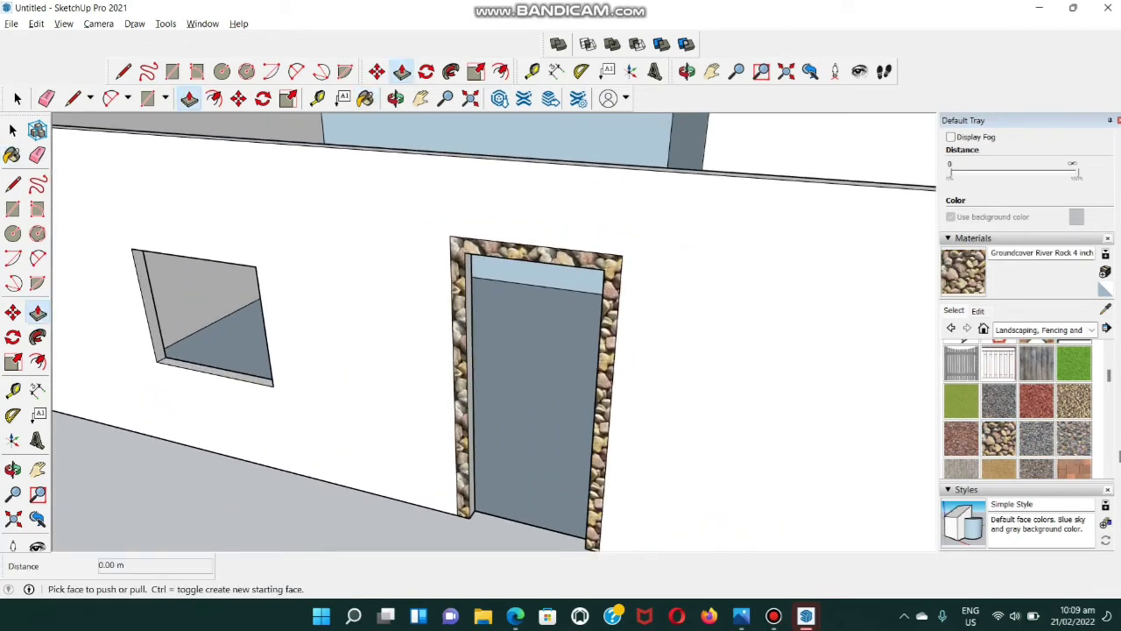
left_click(611, 351)
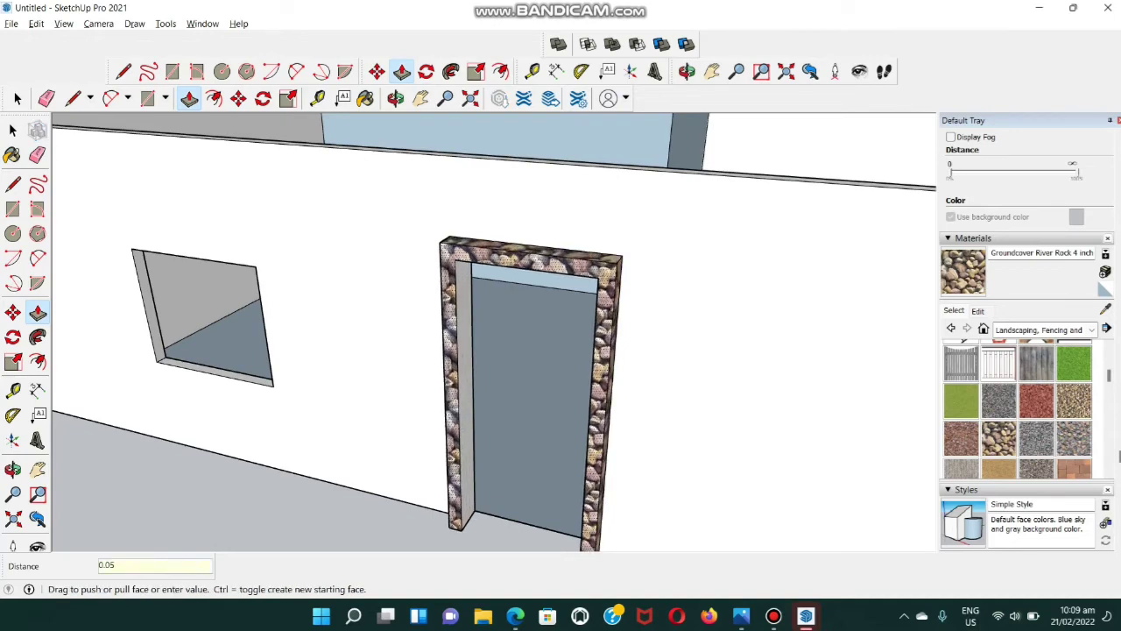
key("Return")
middle_click_drag(613, 403, 666, 359)
scroll(675, 347, "down", 4)
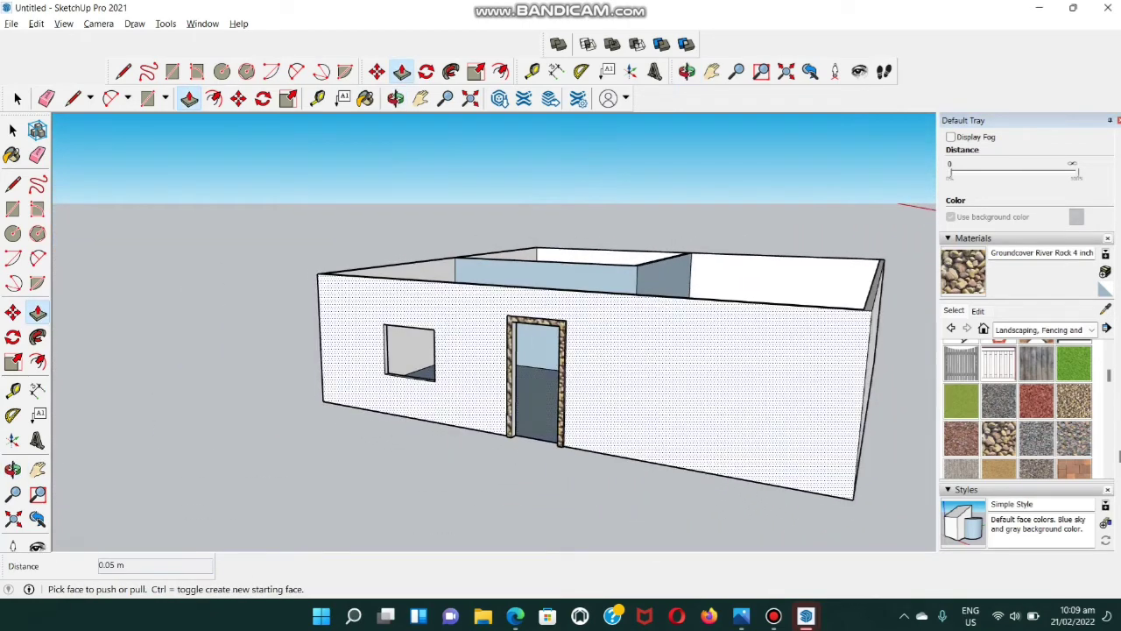
left_click(1117, 120)
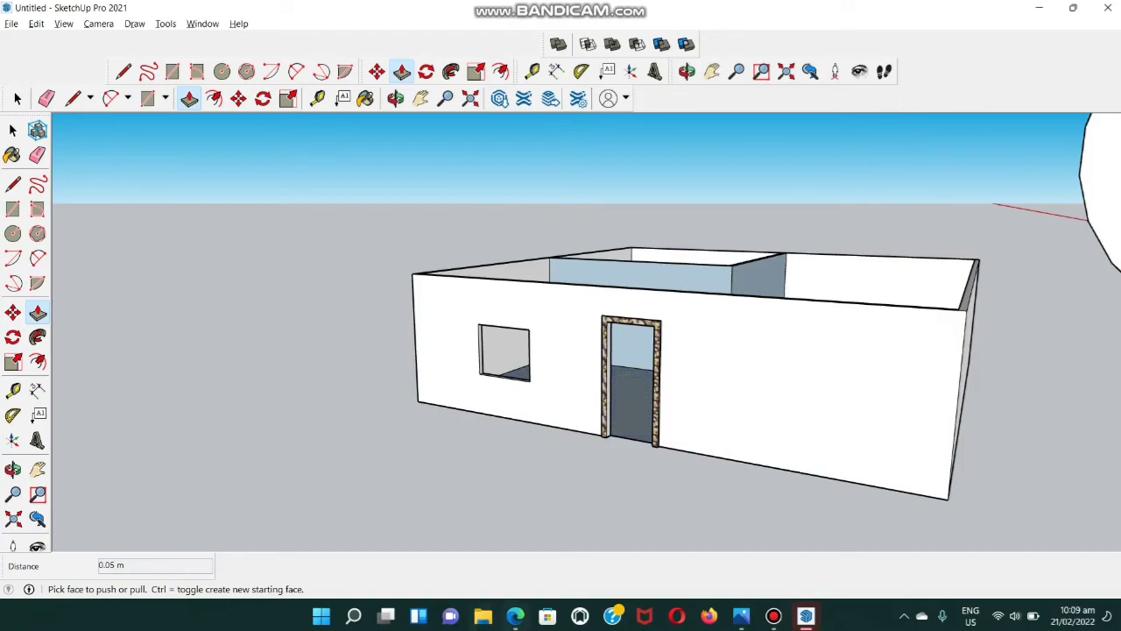
- Switch to the Edge browser, return to the Google start page and search for "3dwarehouse"
left_click(515, 615)
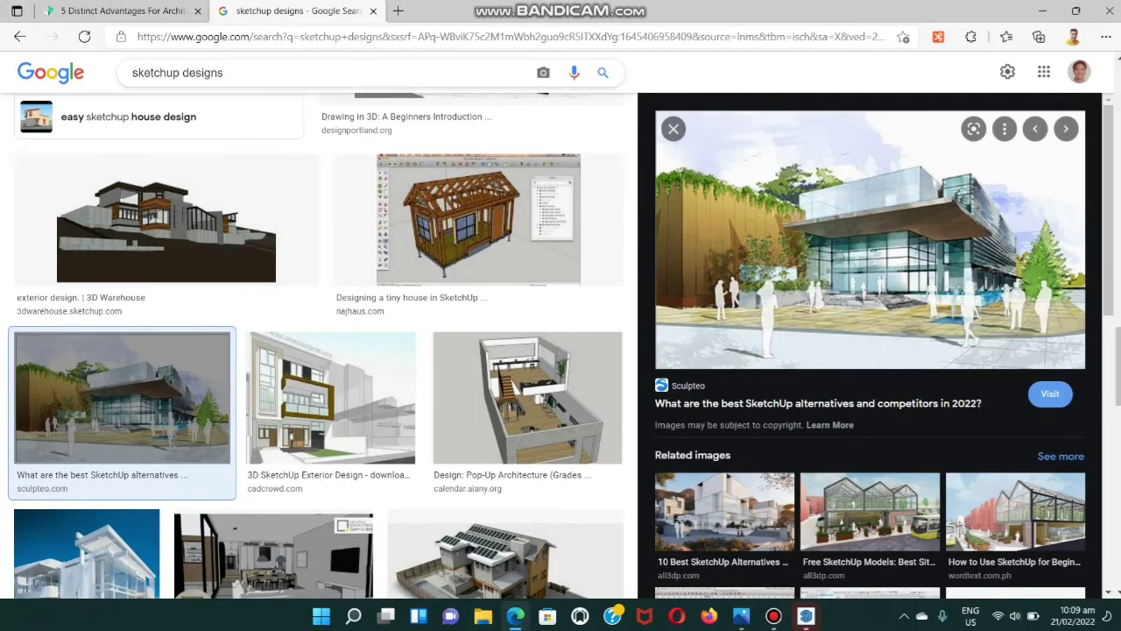
scroll(315, 367, "down", 10)
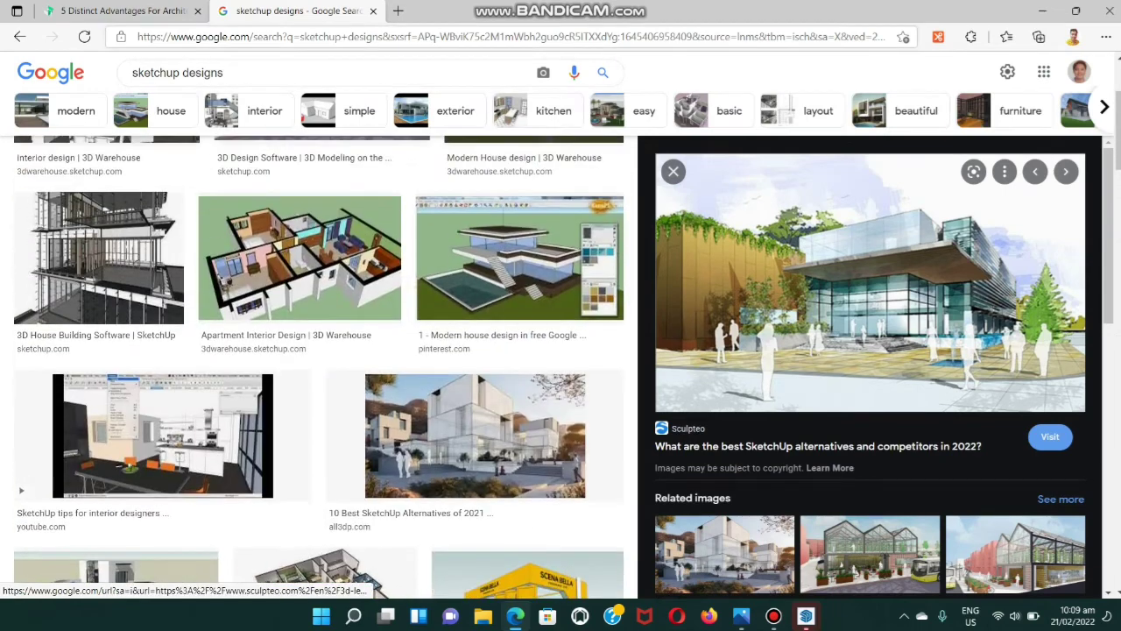
key("ctrl+l")
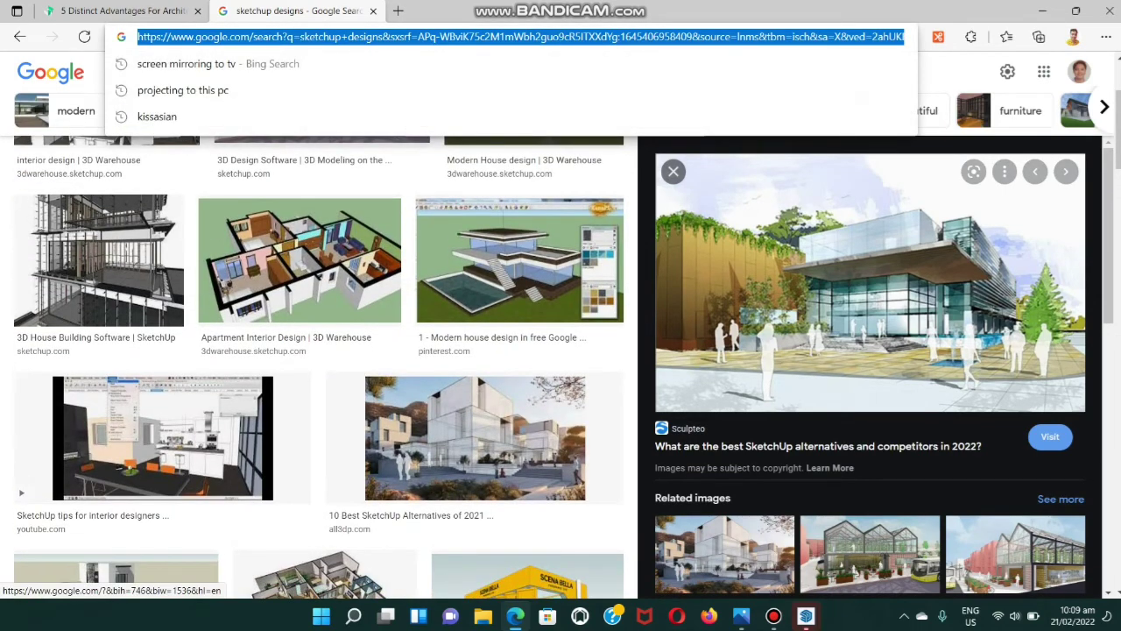
key("Return")
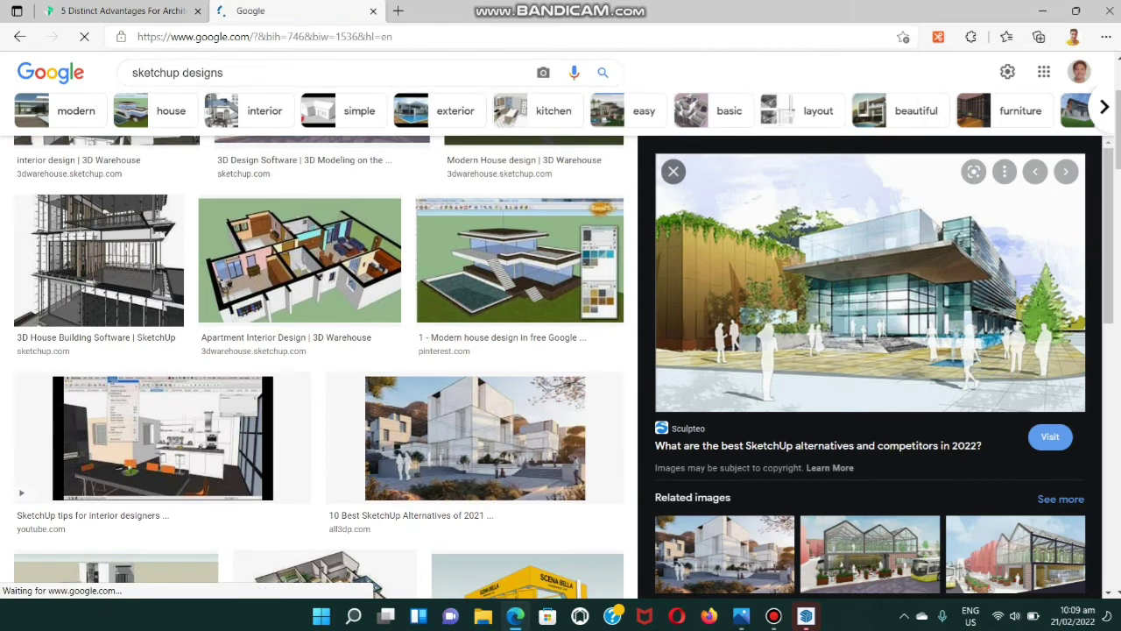
type("3dware")
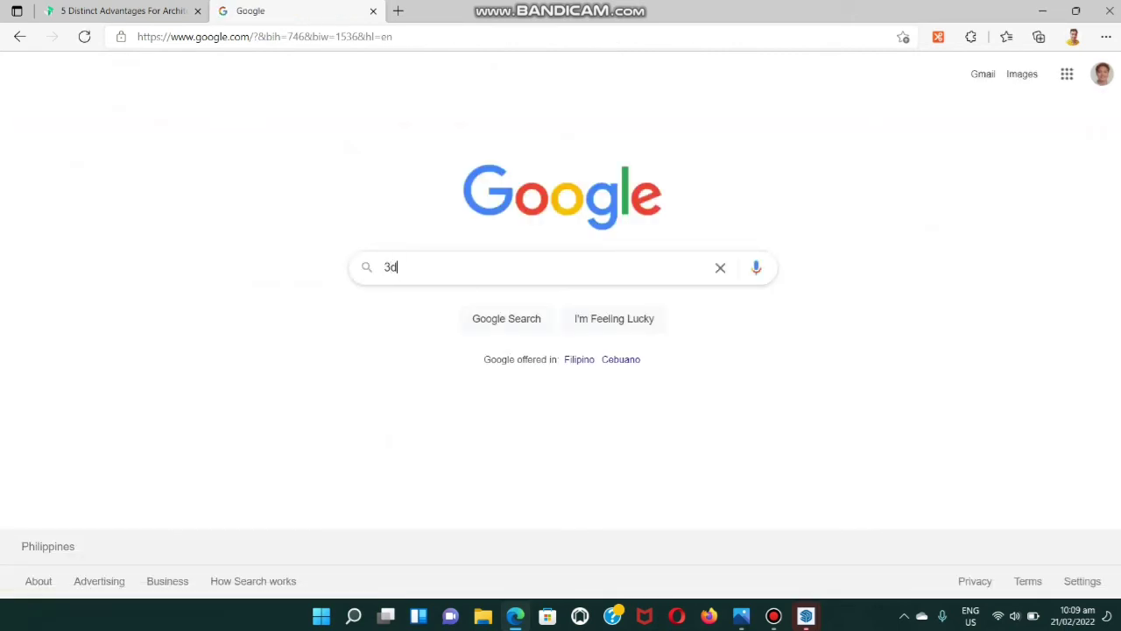
type("house")
key("Return")
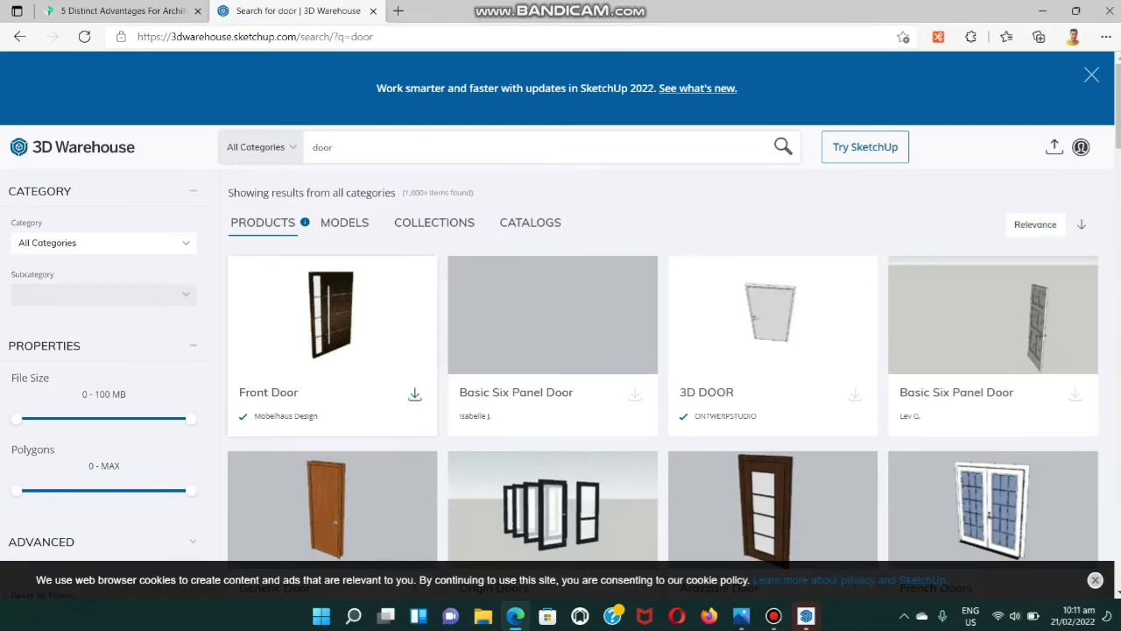
- Look through the 3D Warehouse product results for "door" to compare the available door models
scroll(663, 365, "down", 5)
scroll(663, 365, "up", 5)
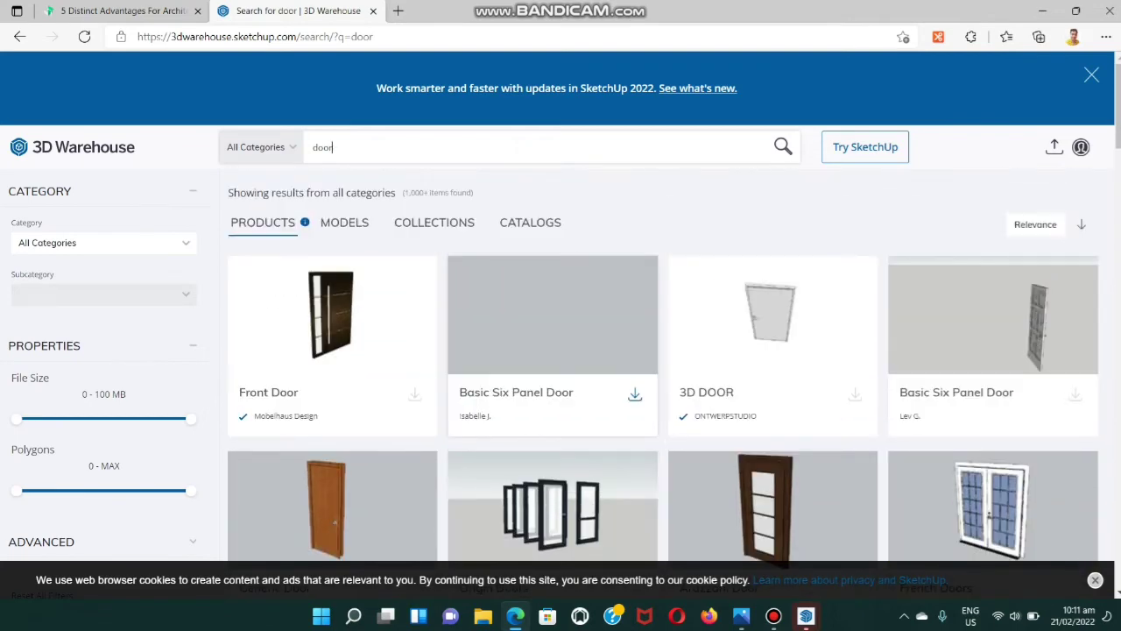
scroll(663, 365, "down", 2)
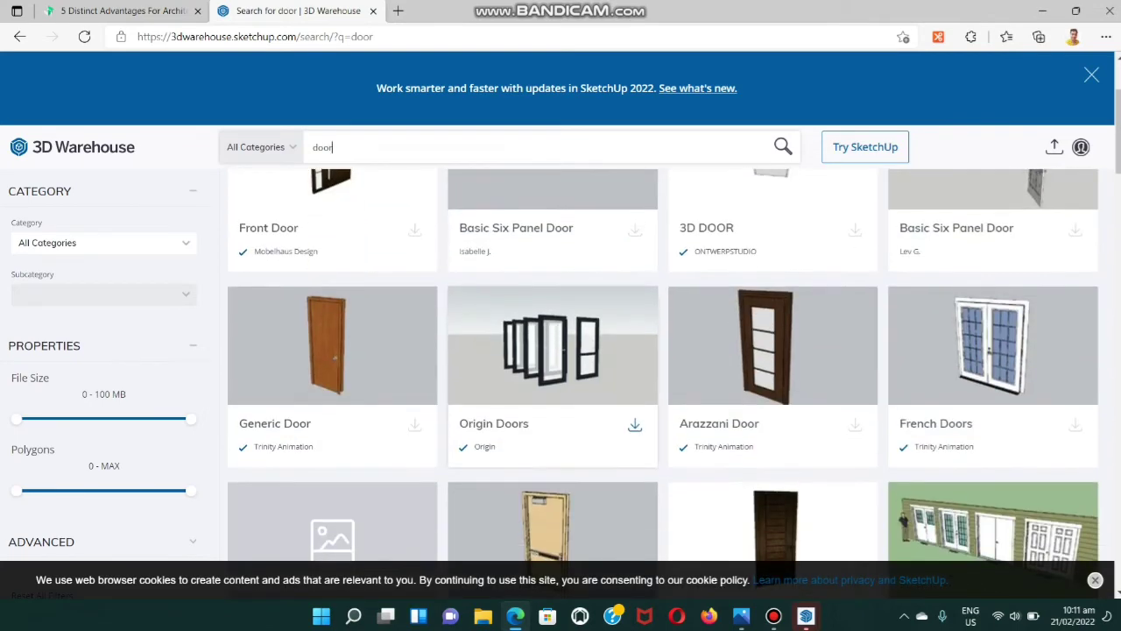
scroll(663, 365, "down", 2)
scroll(662, 365, "up", 4)
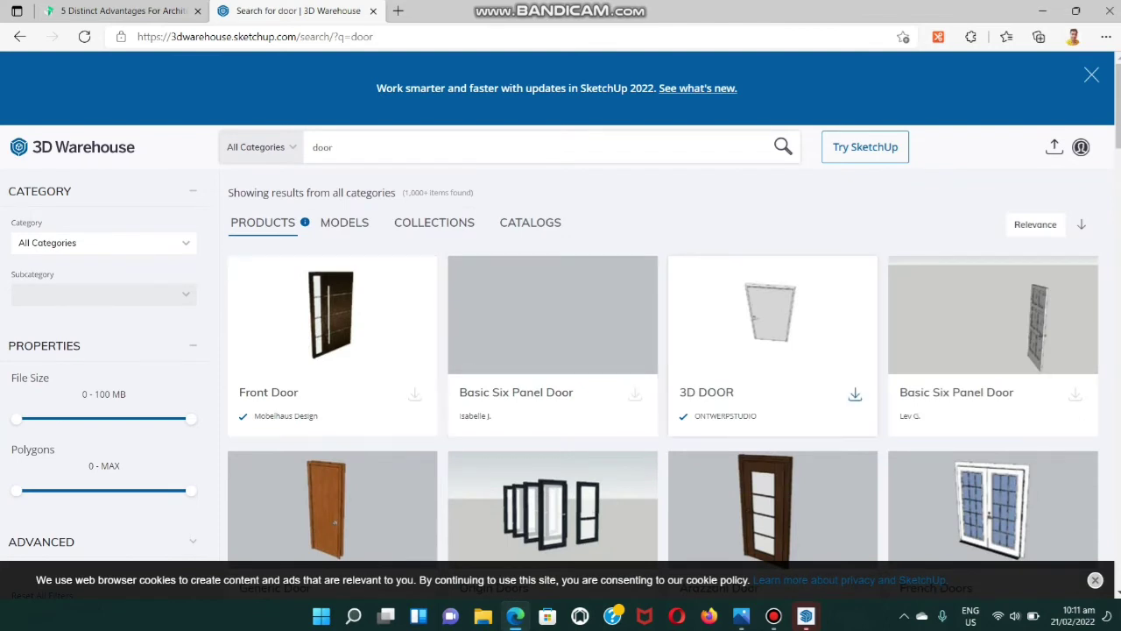
scroll(771, 438, "down", 2)
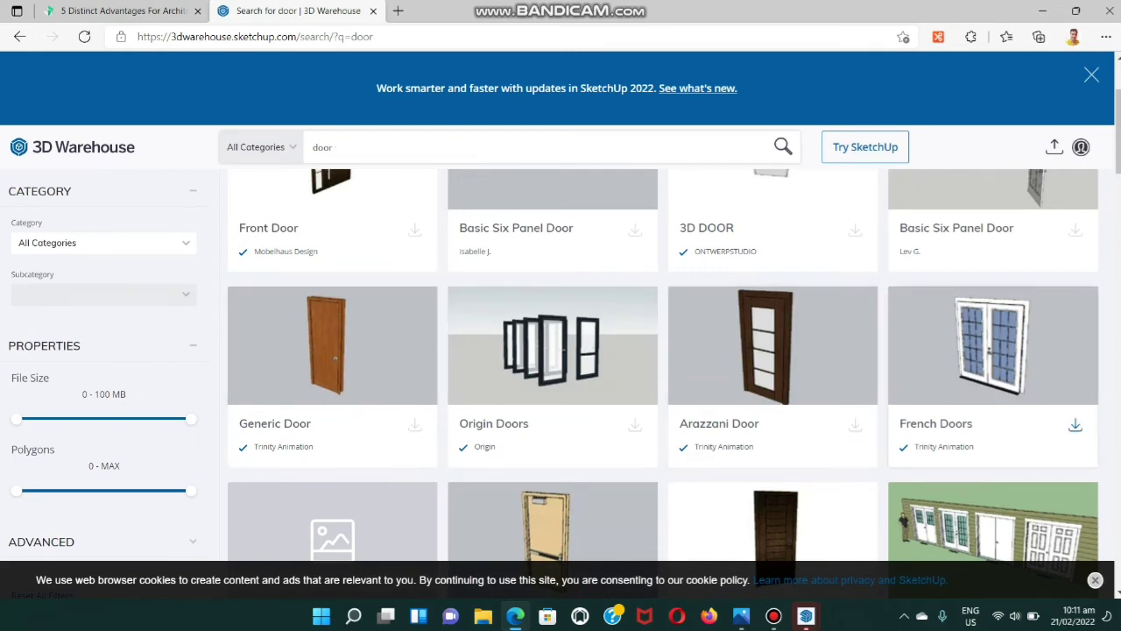
scroll(770, 368, "up", 2)
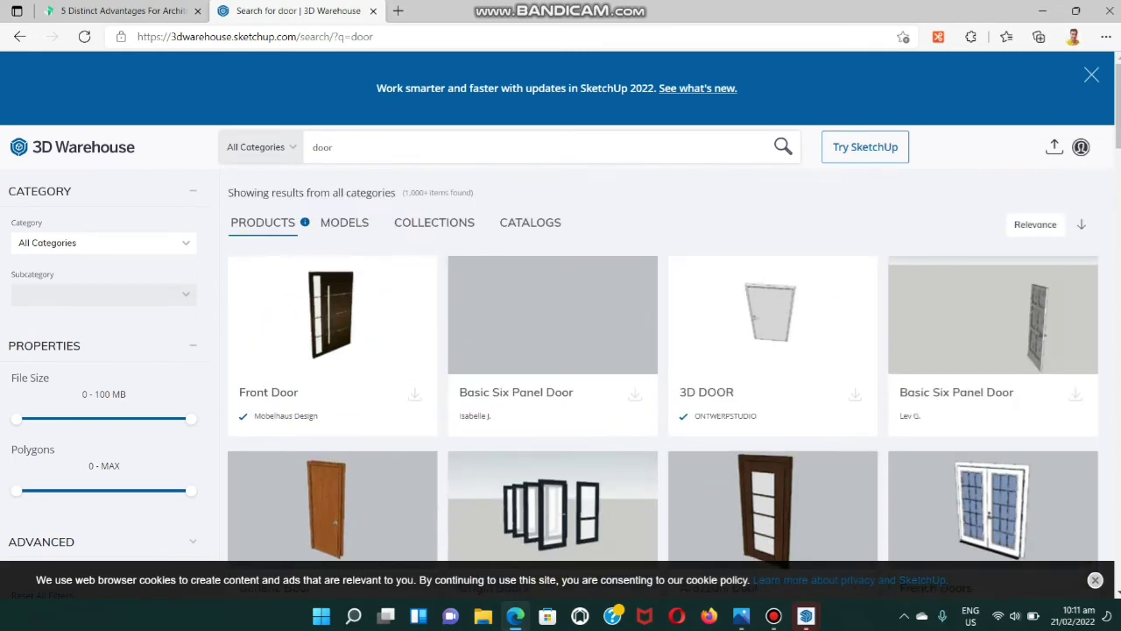
- Request the download of the Front Door model by Mobelhaus Design and proceed to sign in
key("ctrl+a")
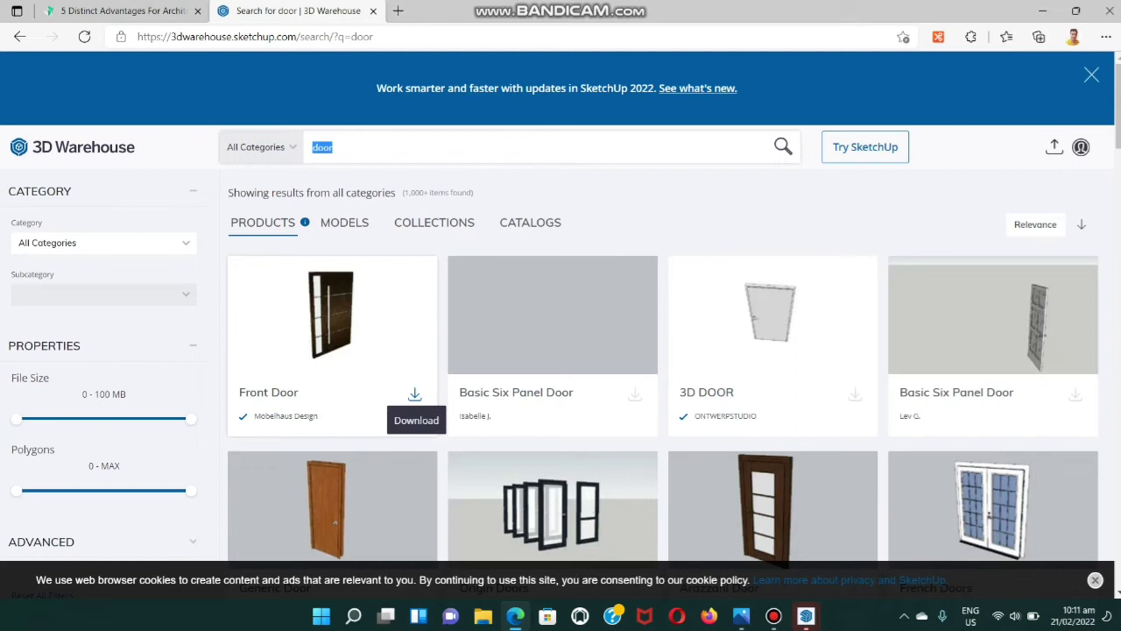
left_click(414, 394)
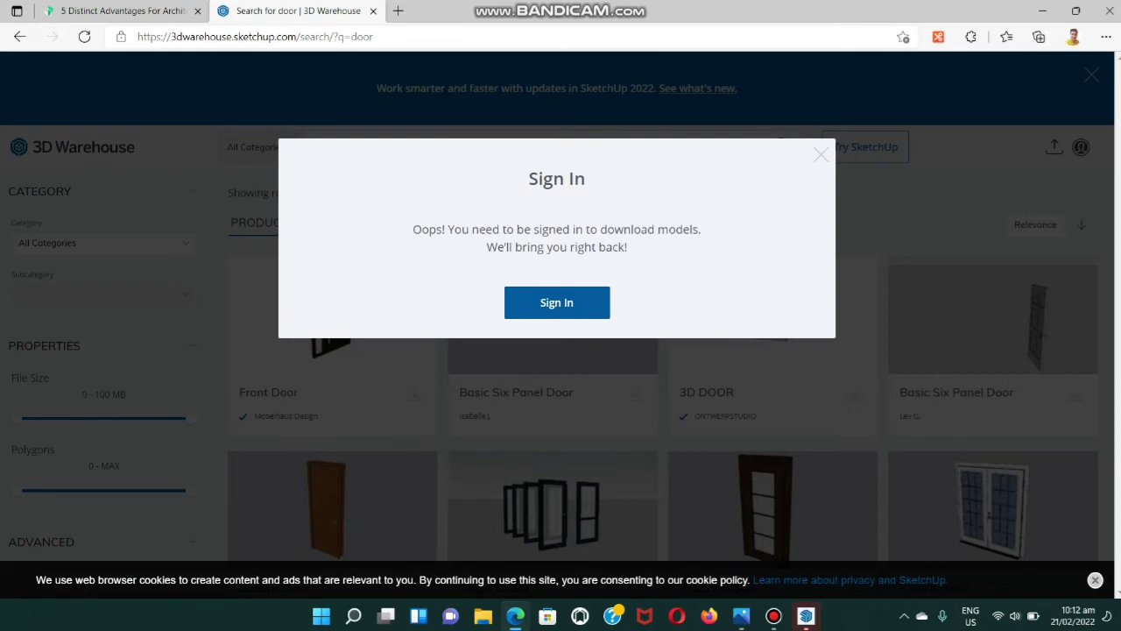
left_click(557, 302)
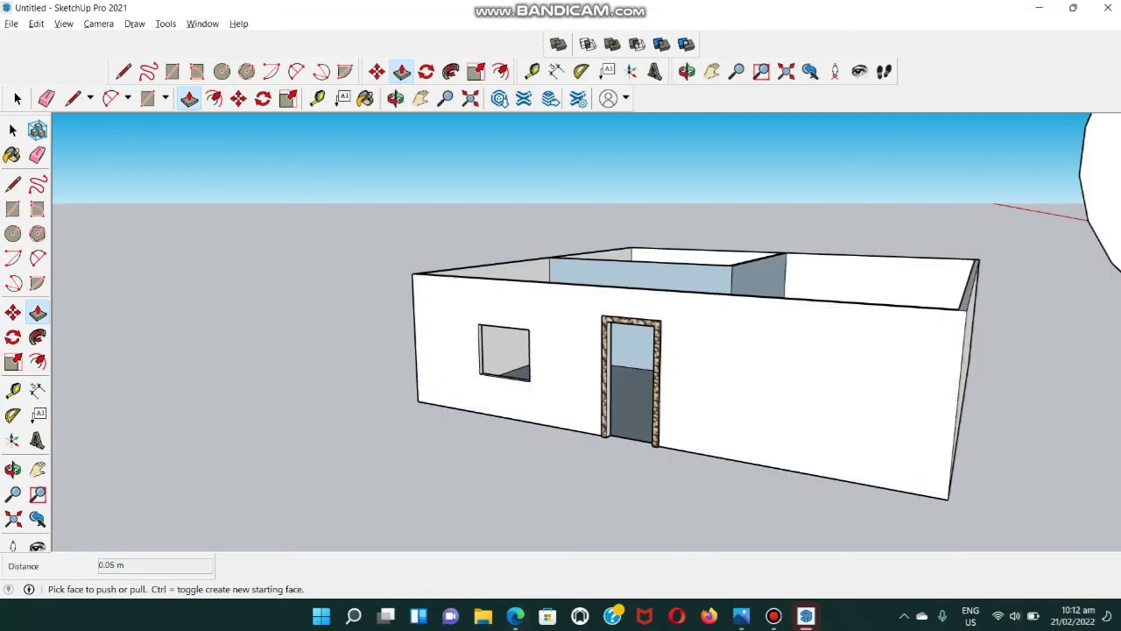
- Switch to SketchUp, open the recent AutoSave_AutoSave_Lumina file from the Welcome window and examine its row of houses from an elevated angle
mouse_move(806, 616)
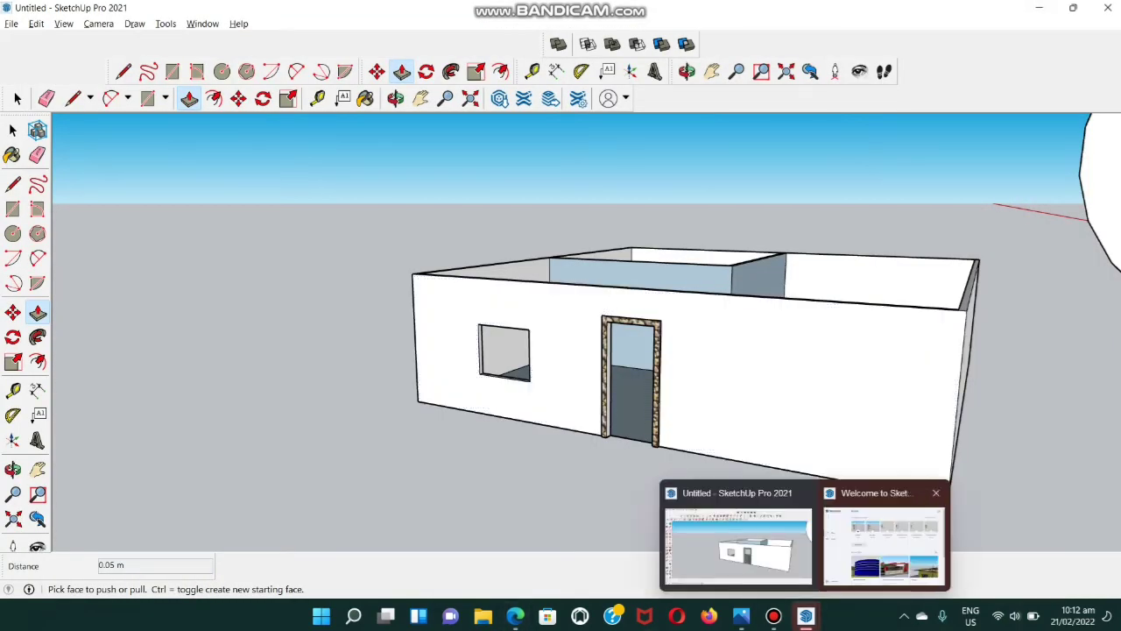
left_click(882, 538)
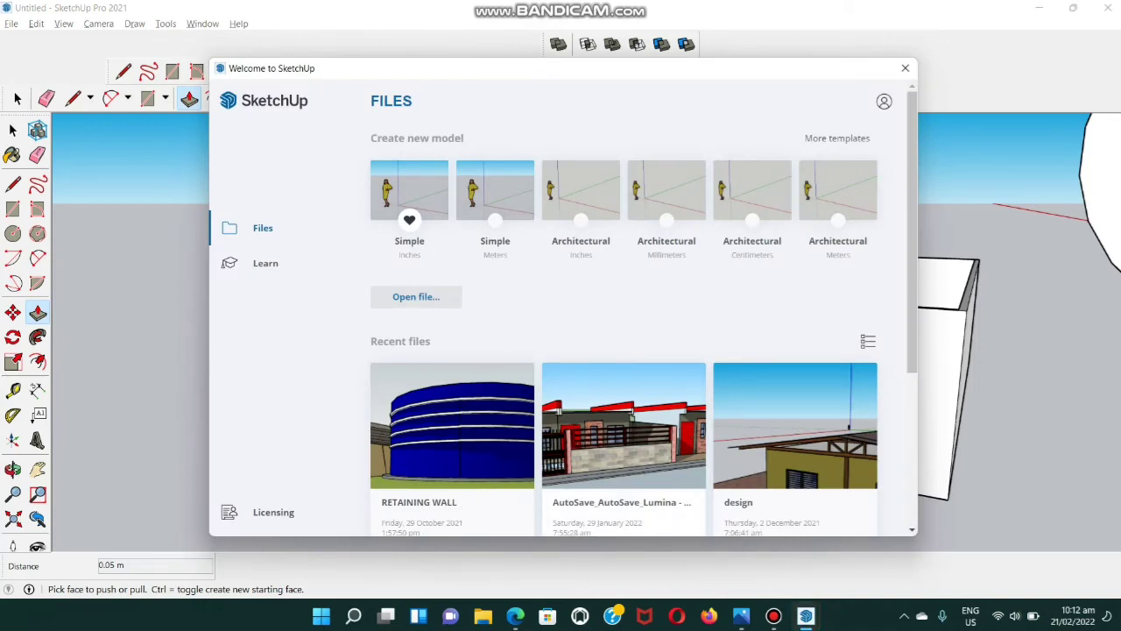
key("alt+Tab")
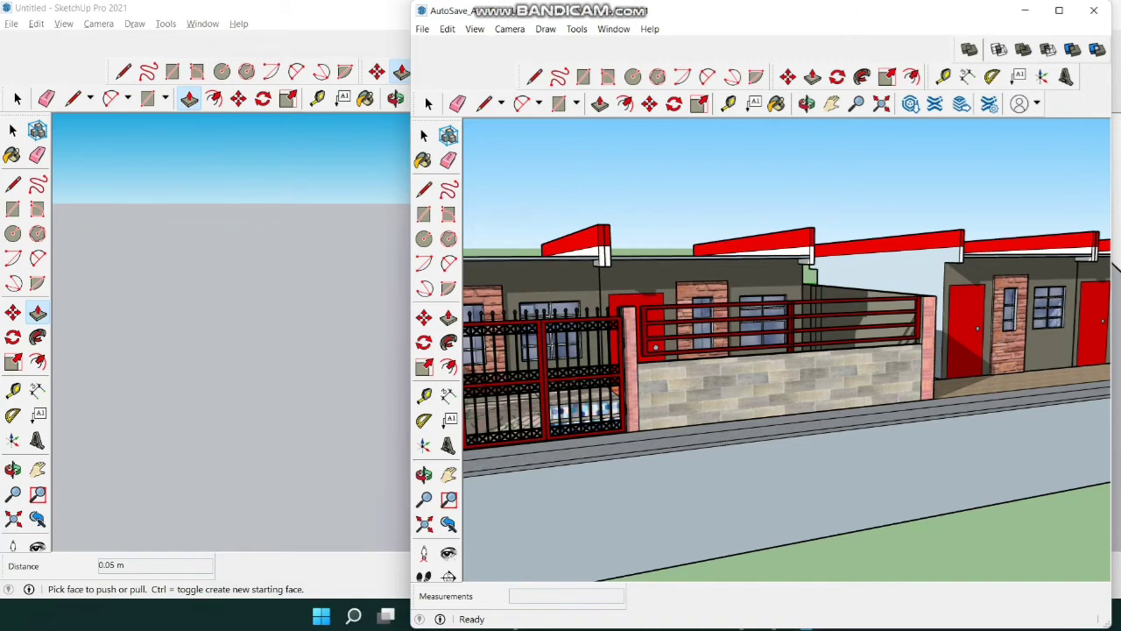
scroll(700, 377, "down", 3)
middle_click_drag(836, 333, 928, 352)
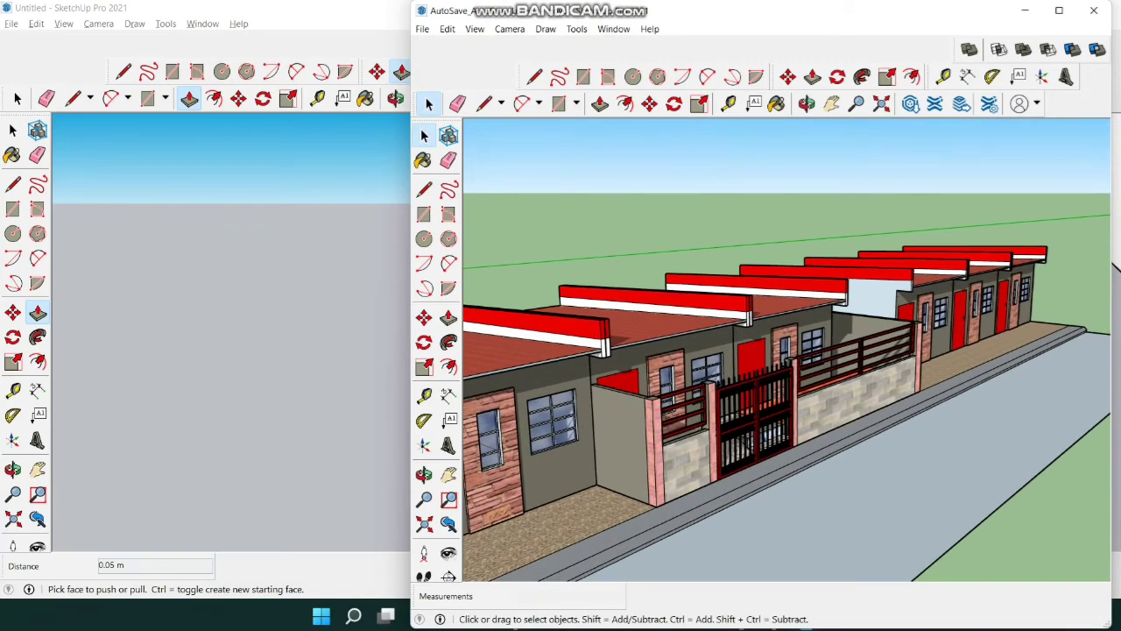
- Inspect the row houses' front gate, doors, stone cladding and roofs up close, then close the AutoSave model window
scroll(714, 382, "up", 4)
scroll(714, 382, "down", 2)
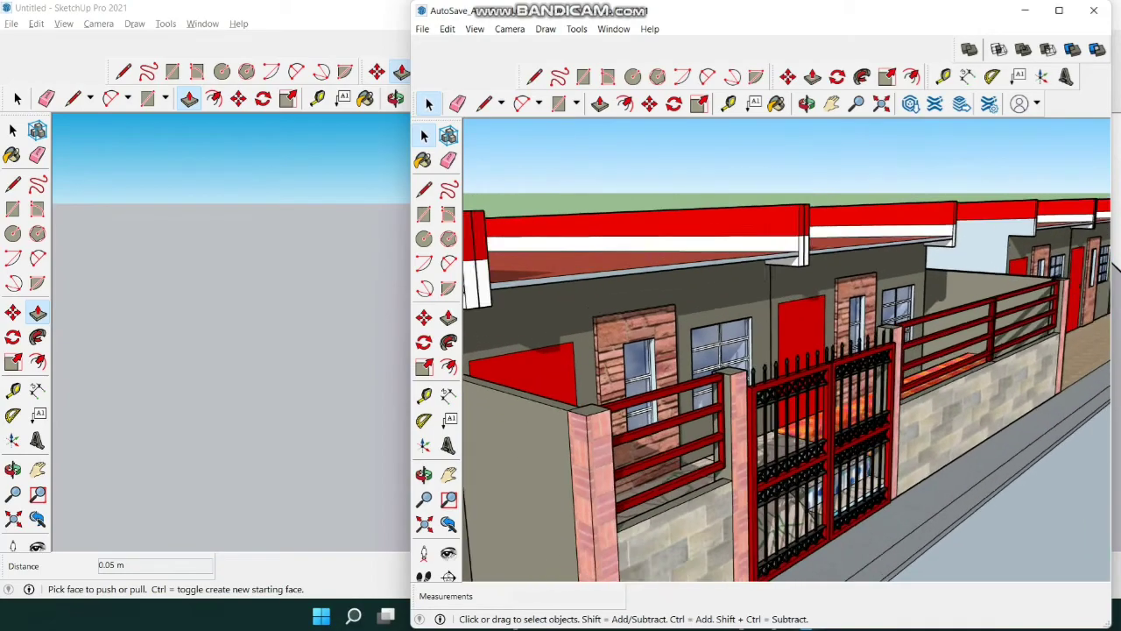
middle_click_drag(714, 382, 743, 460)
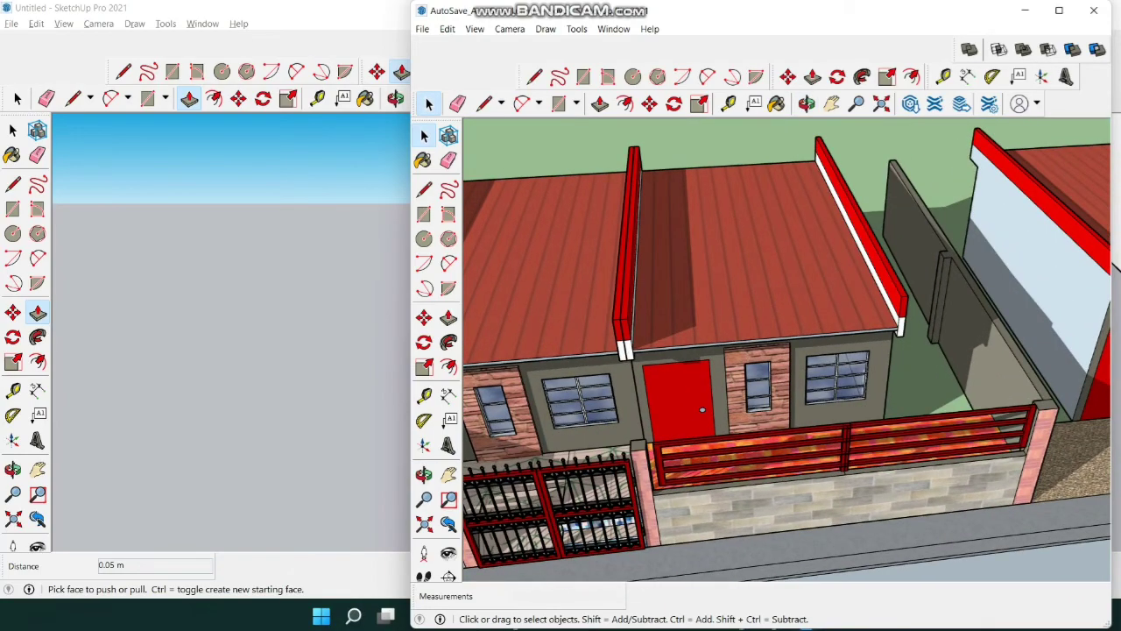
scroll(692, 408, "up", 6)
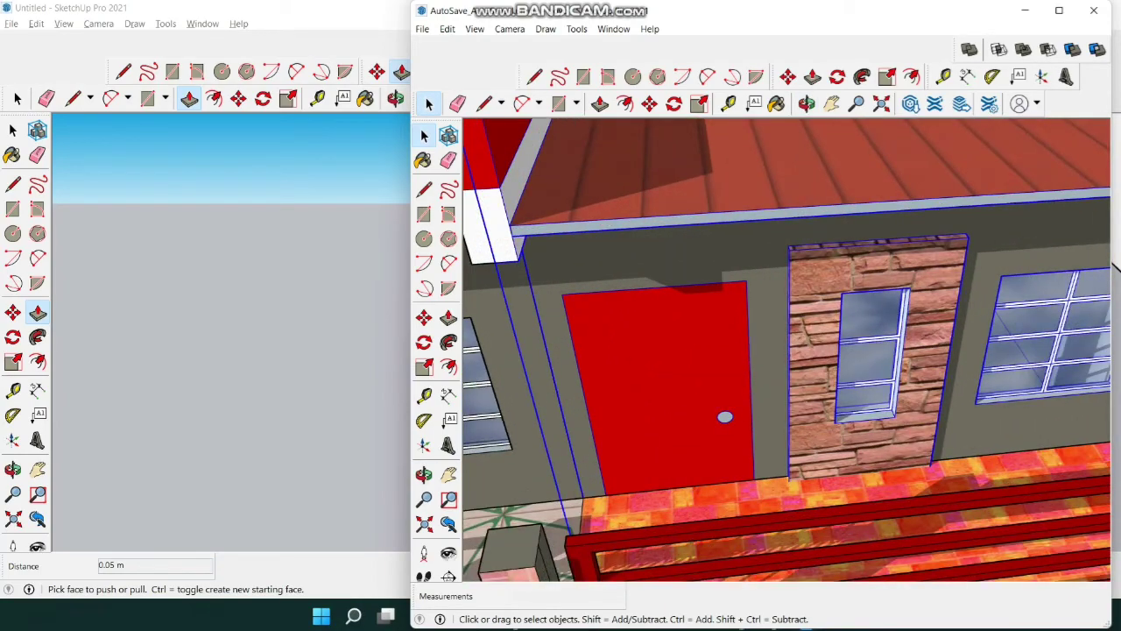
scroll(692, 399, "down", 8)
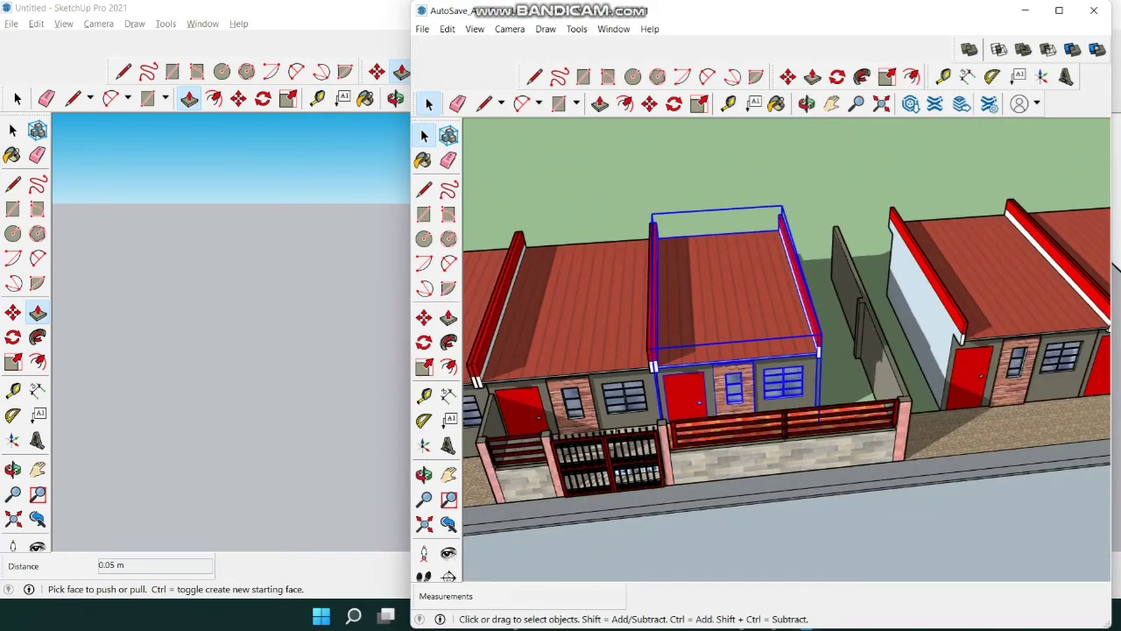
scroll(665, 442, "down", 1)
scroll(666, 442, "down", 3)
middle_click_drag(665, 443, 651, 387)
scroll(659, 417, "up", 3)
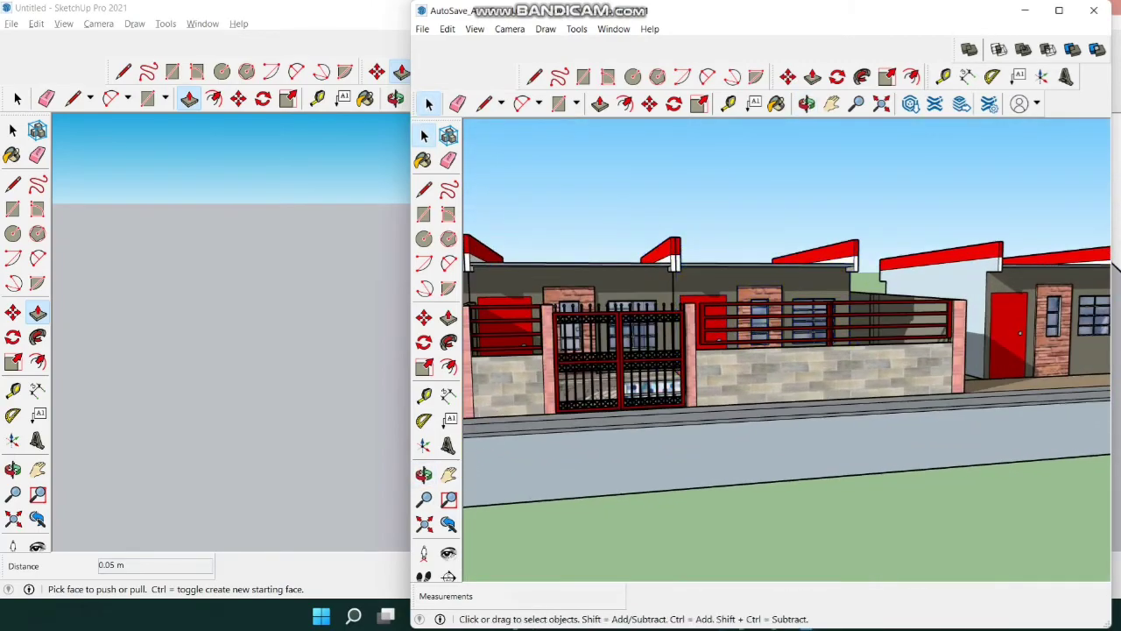
left_click(1093, 11)
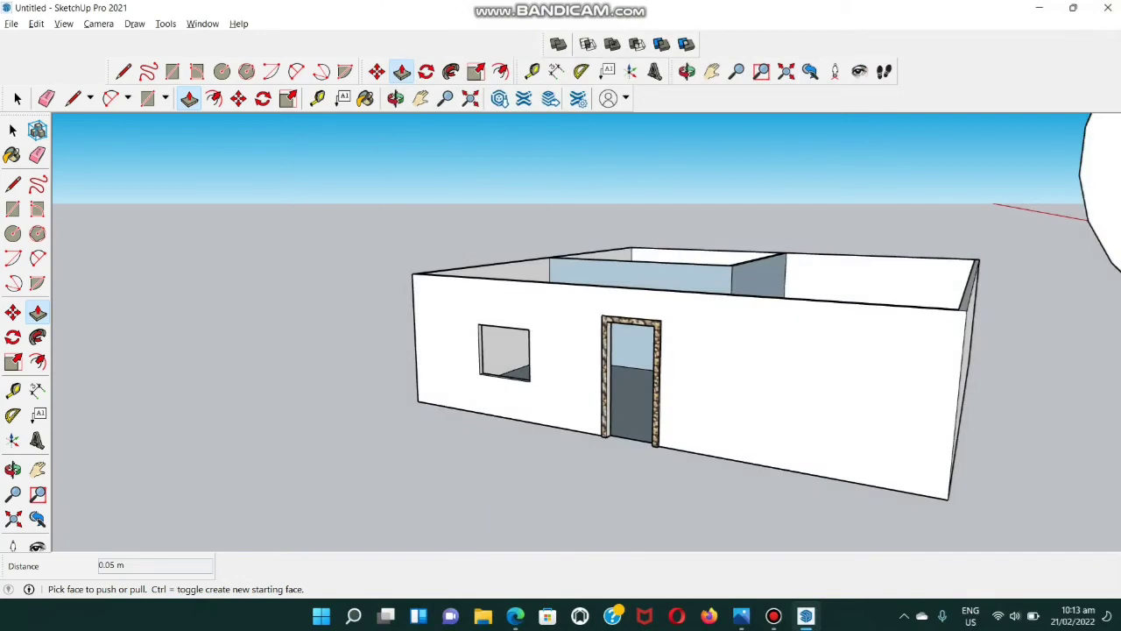
- Close the Edge browser window that shows the Trimble Identity sign-in page
scroll(621, 367, "up", 4)
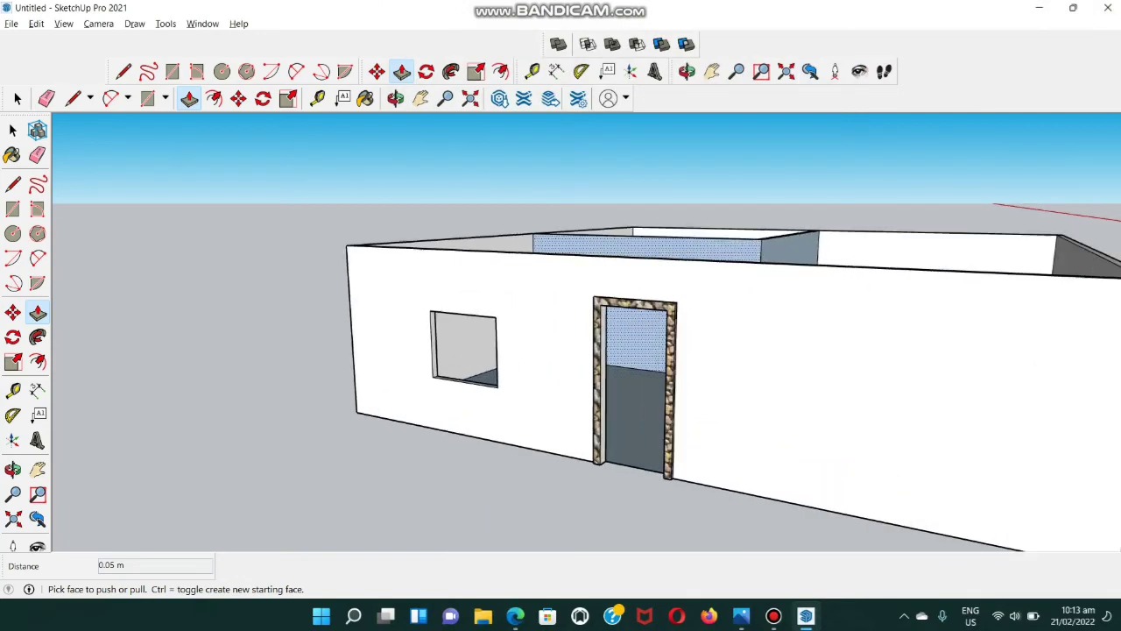
scroll(621, 367, "down", 5)
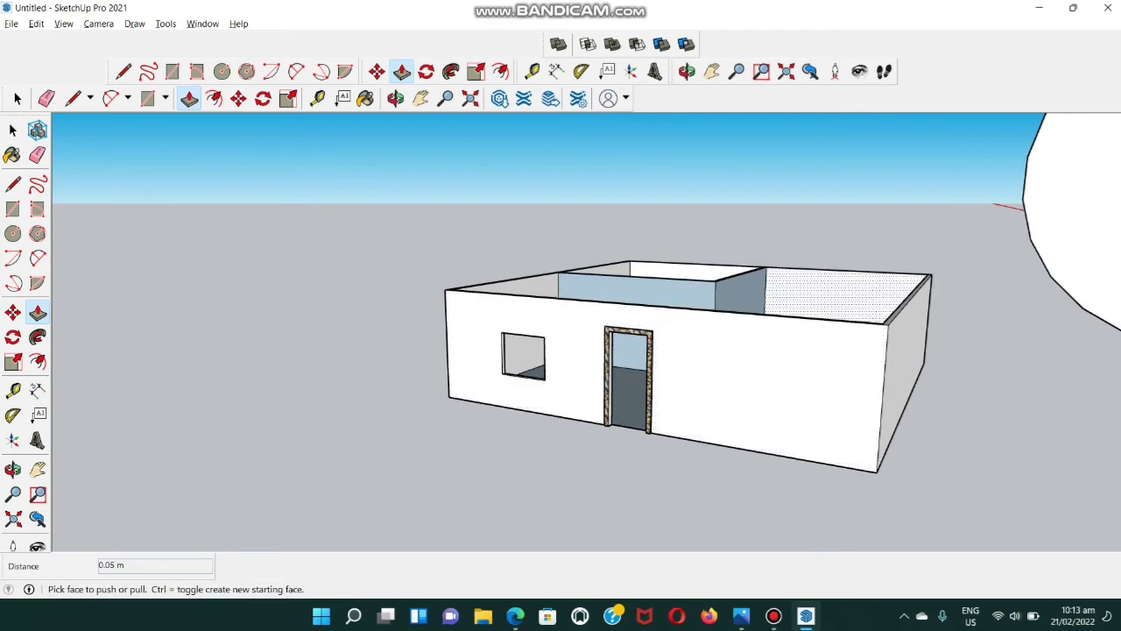
key("space")
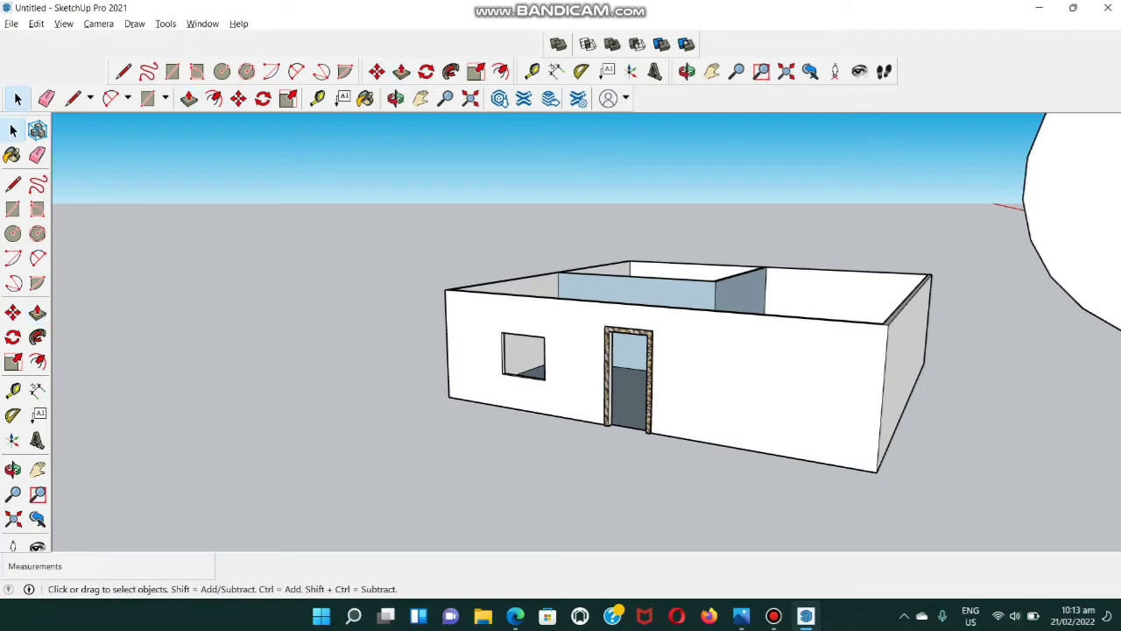
scroll(561, 350, "down", 3)
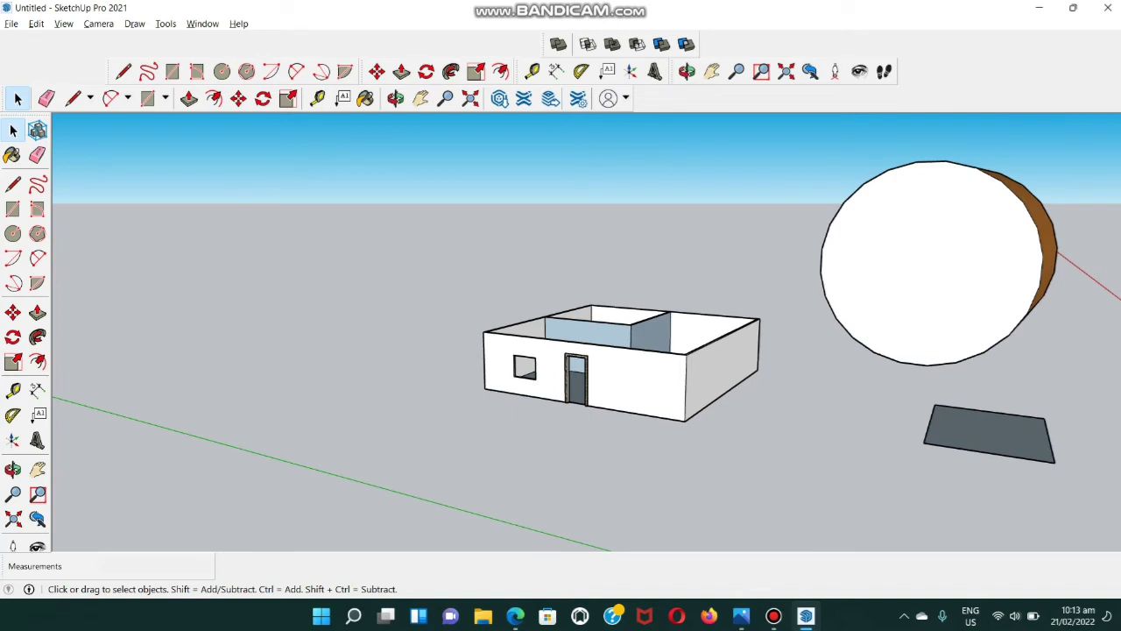
mouse_move(515, 615)
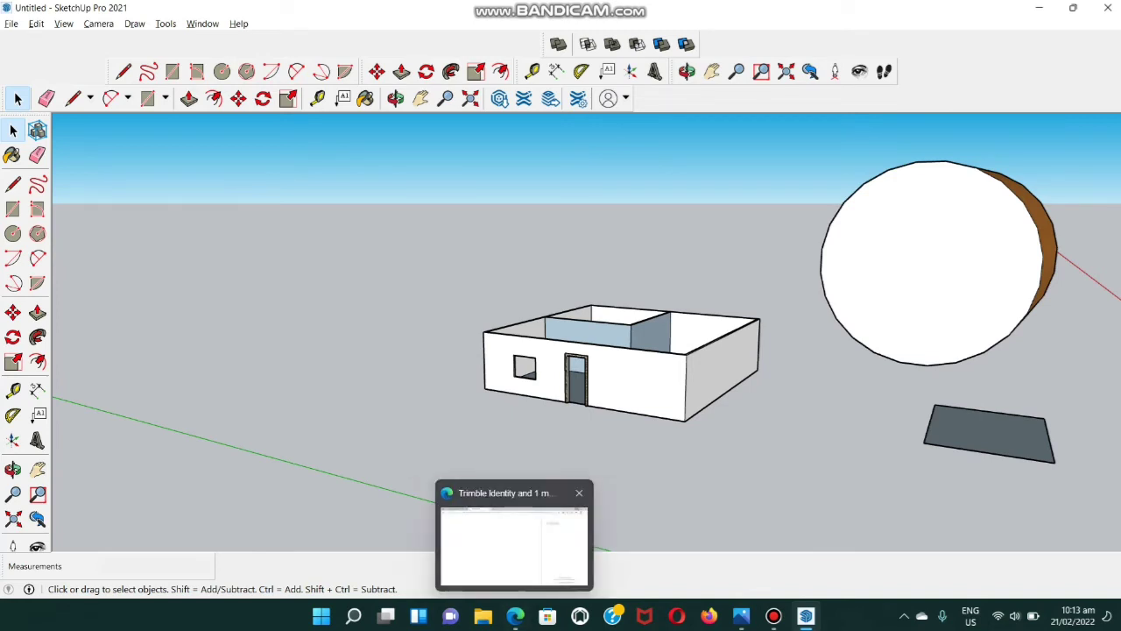
left_click(514, 535)
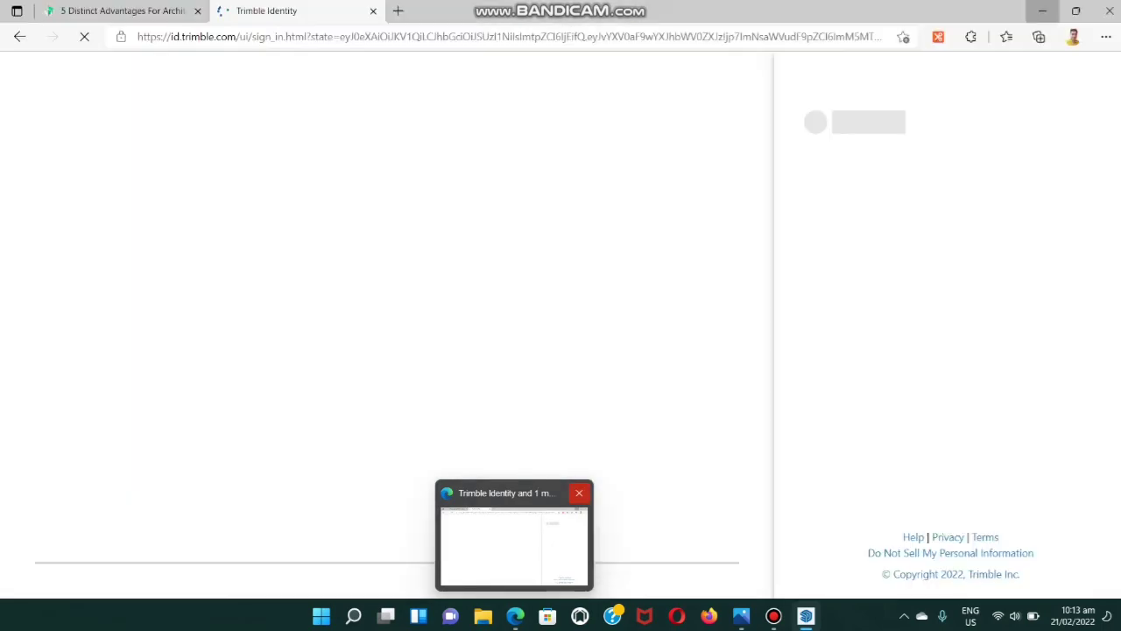
left_click(579, 492)
scroll(569, 360, "up", 3)
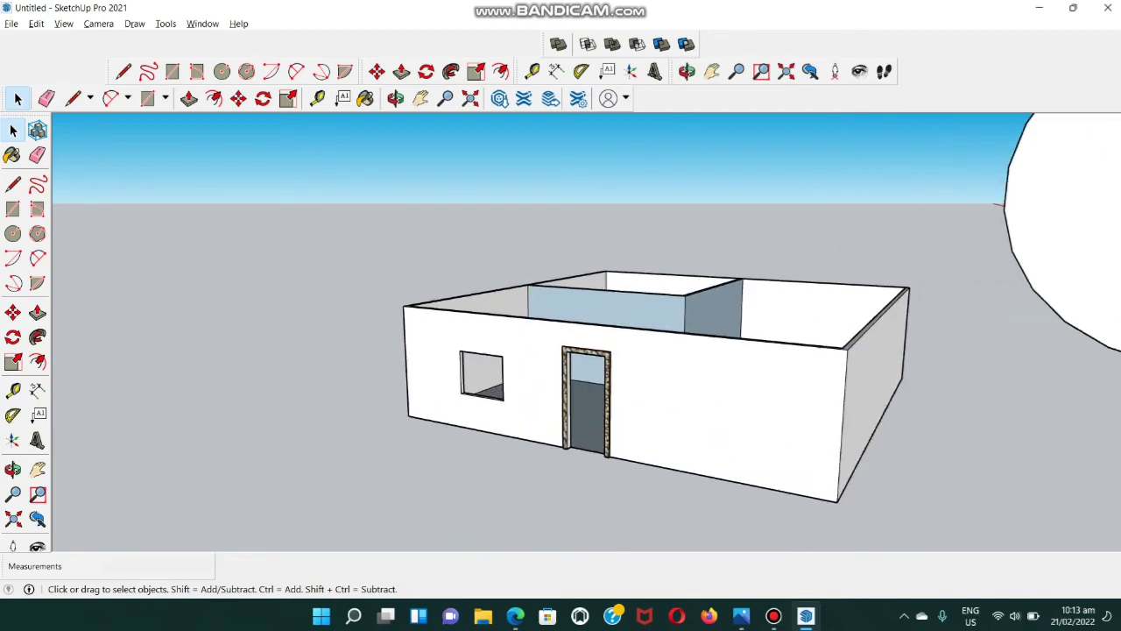
scroll(669, 381, "up", 2)
scroll(639, 341, "down", 2)
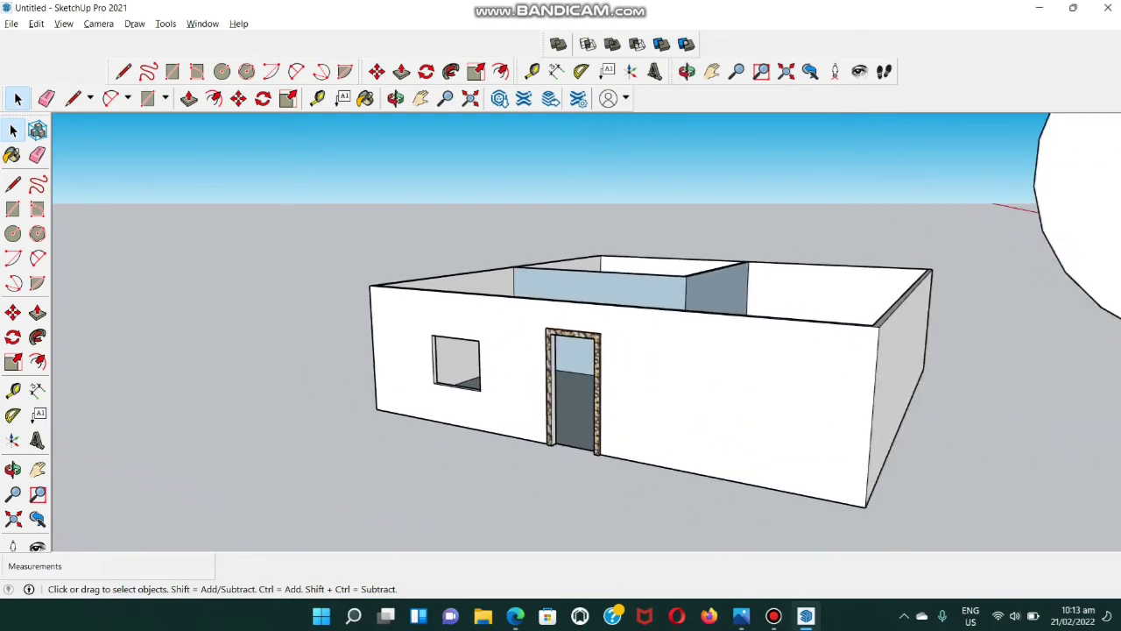
scroll(652, 368, "down", 1)
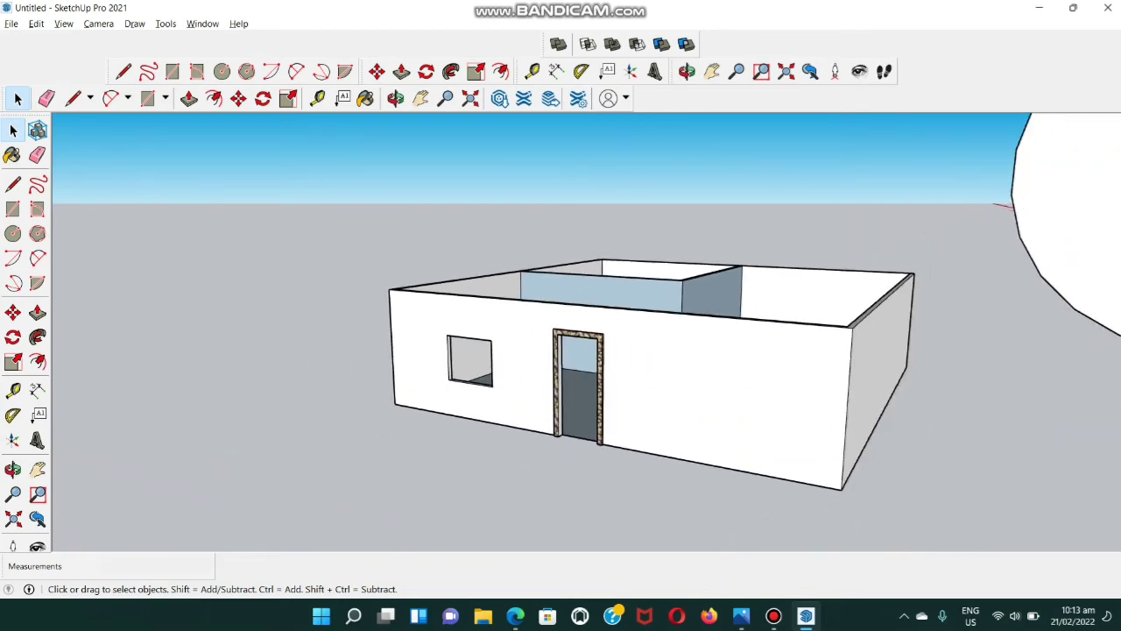
scroll(574, 381, "up", 3)
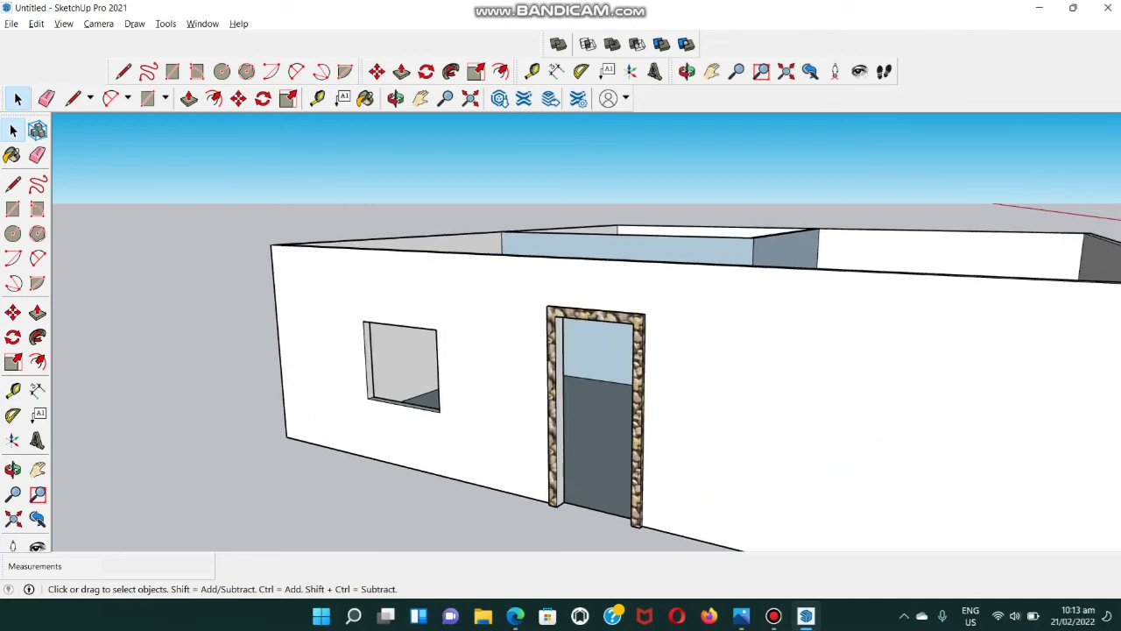
scroll(626, 263, "down", 3)
- Paint the house's front wall with the red Color A05 from the Colors material collection
mouse_move(626, 263)
middle_mouse_down()
mouse_move(543, 350)
mouse_move(631, 267)
middle_mouse_up()
key("b")
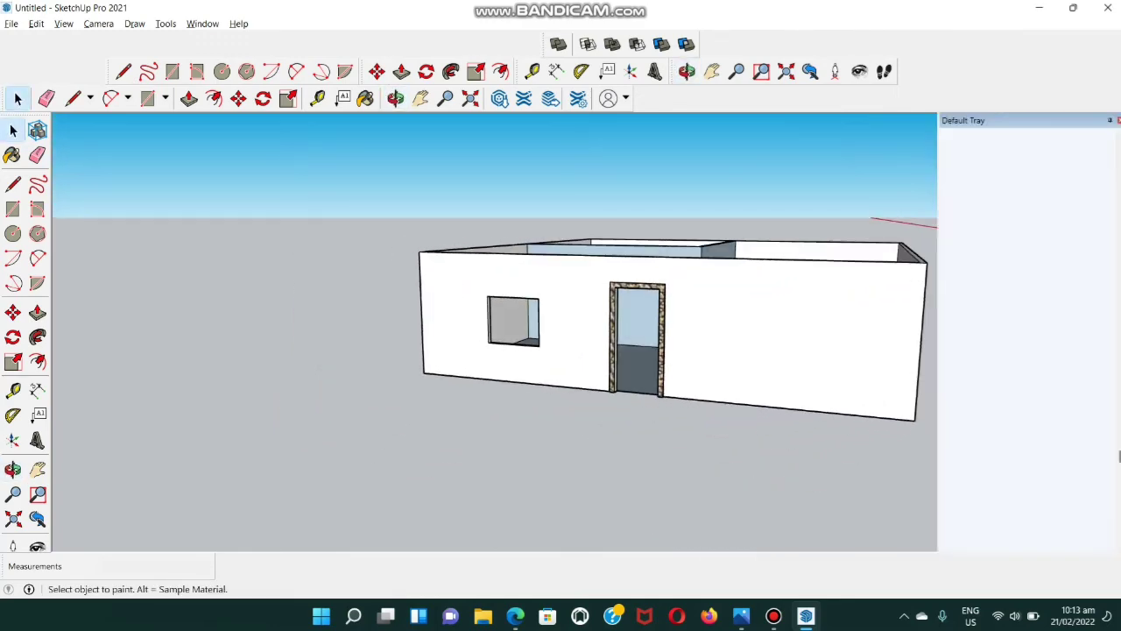
left_click(960, 401)
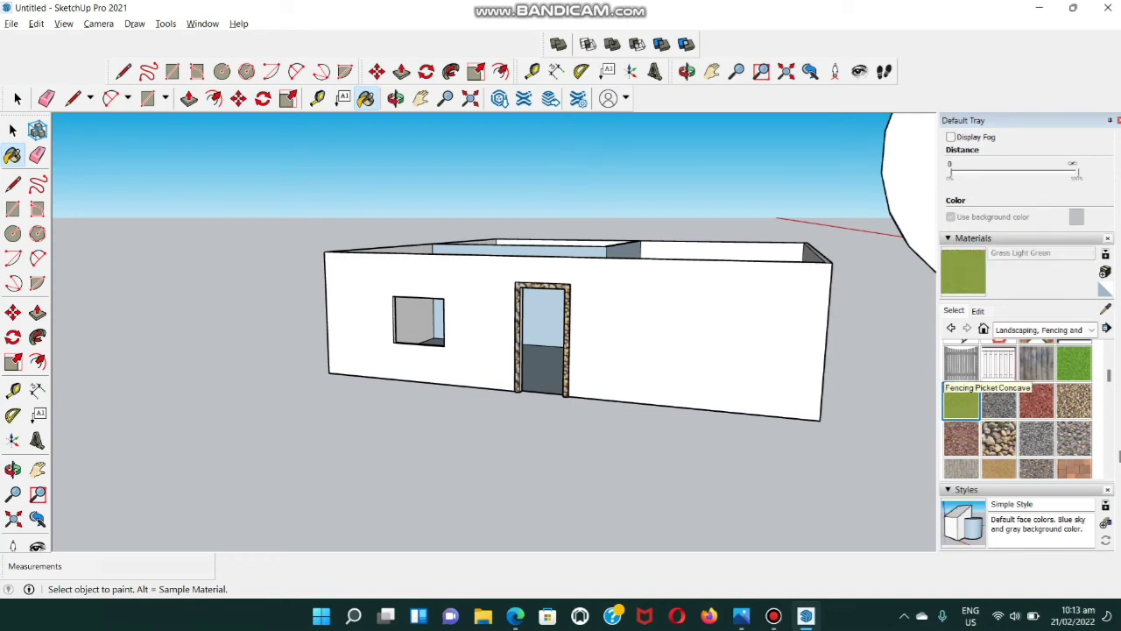
left_click(1044, 330)
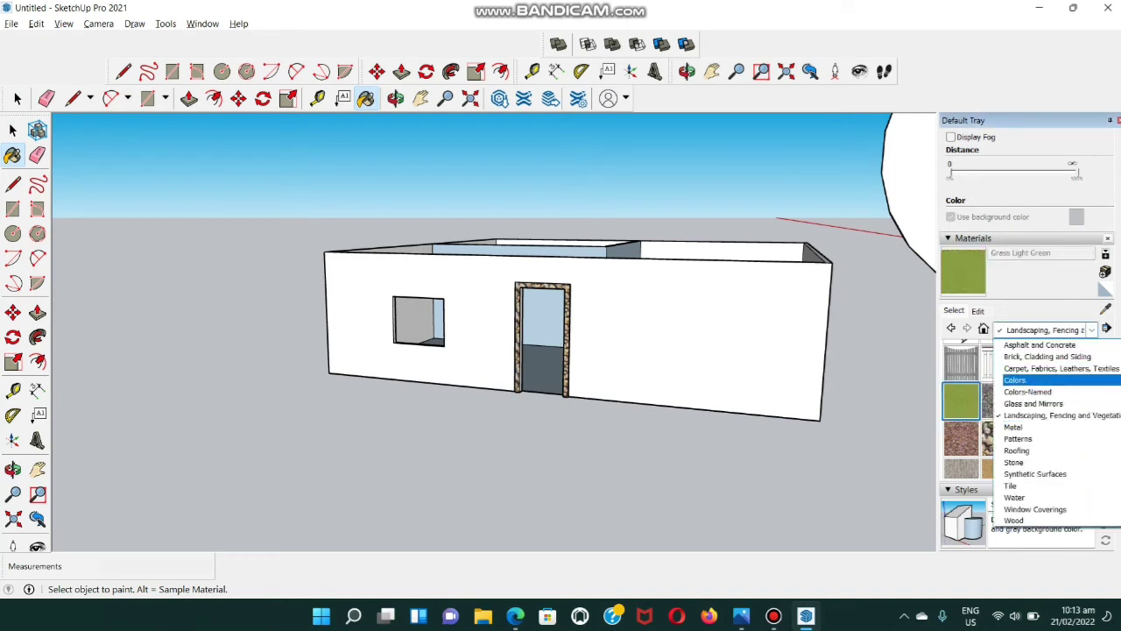
left_click(1015, 379)
left_click(961, 396)
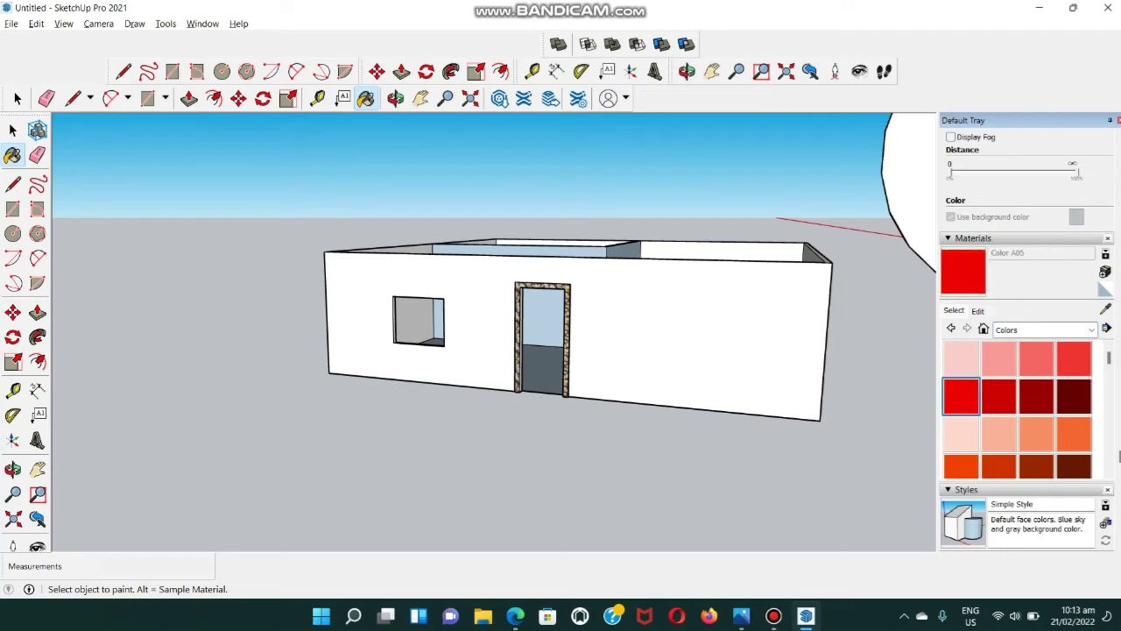
left_click(666, 333)
- Paint the adjoining side wall with the light red Color A02, then put the materials tray away and leave the paint tool
mouse_move(665, 332)
middle_mouse_down()
mouse_move(552, 350)
mouse_move(535, 306)
middle_mouse_up()
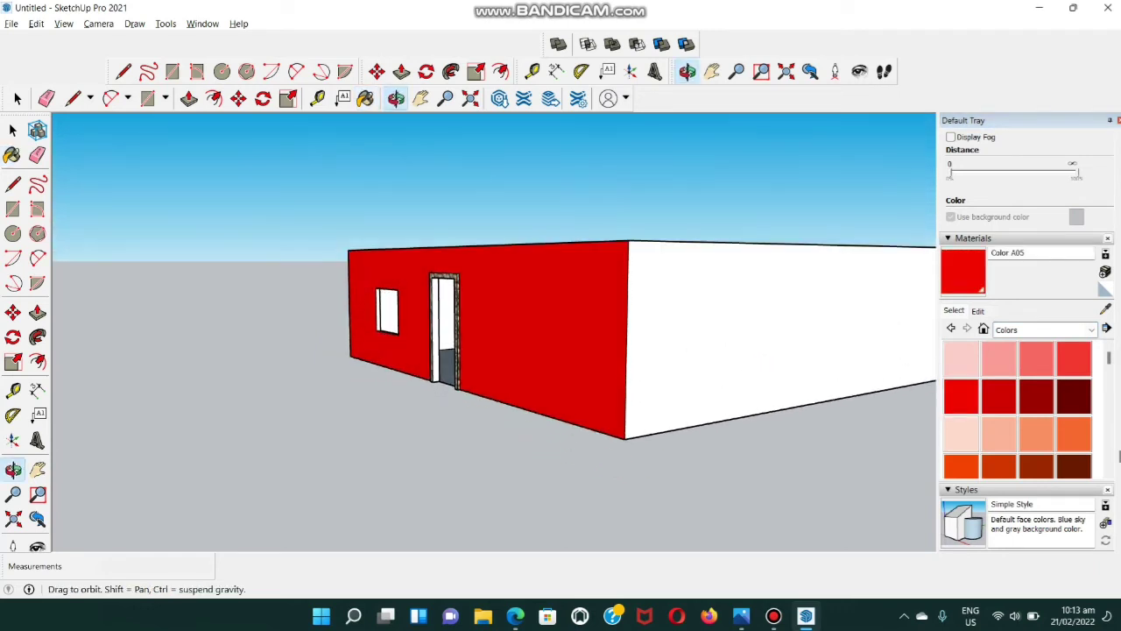
left_click(998, 359)
left_click(744, 341)
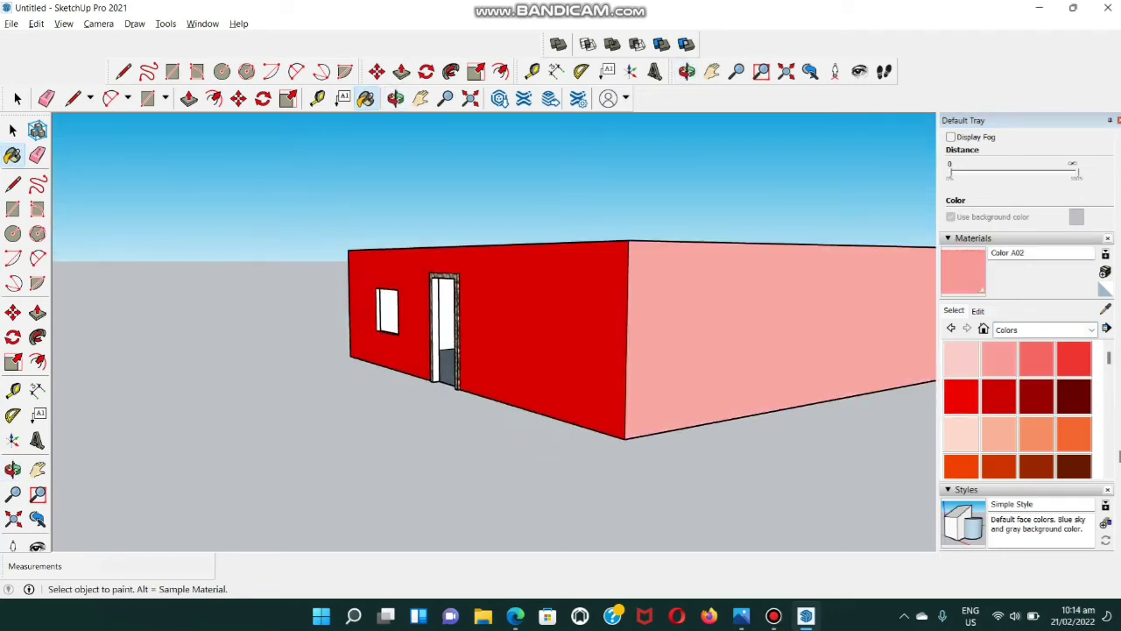
mouse_move(744, 342)
middle_mouse_down()
mouse_move(832, 359)
mouse_move(779, 337)
mouse_move(854, 345)
middle_mouse_up()
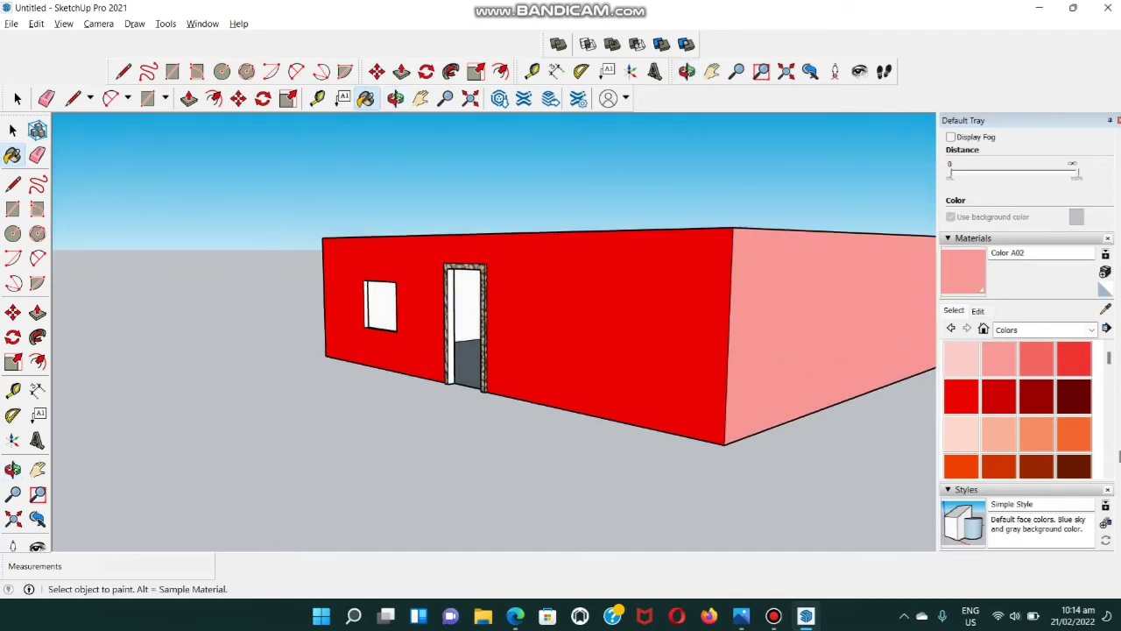
left_click(1116, 120)
scroll(718, 265, "down", 2)
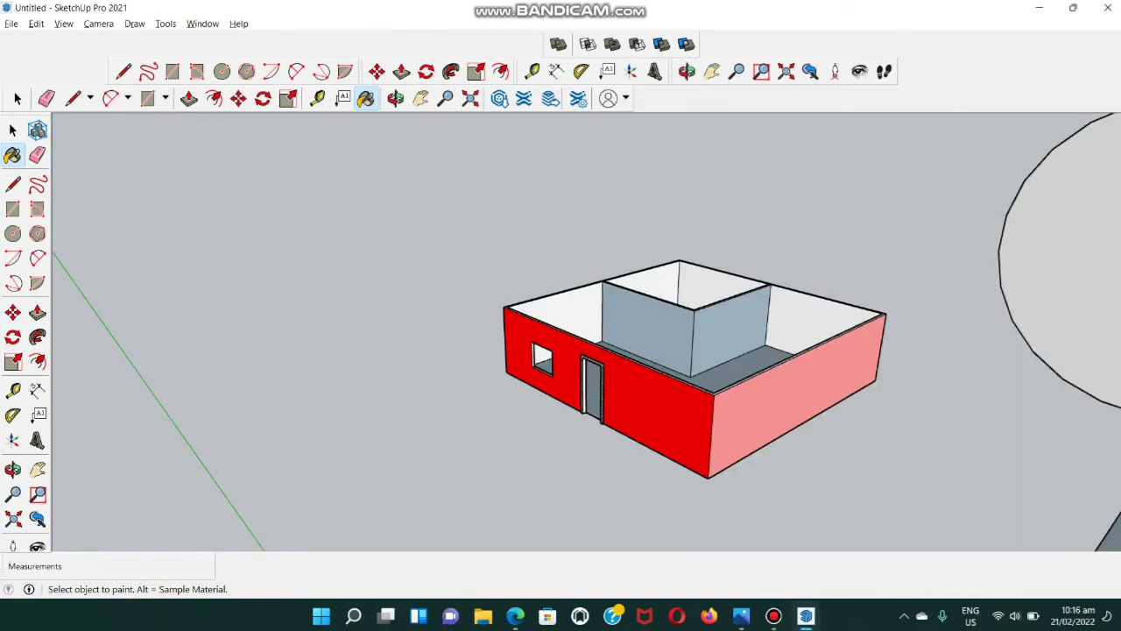
key("space")
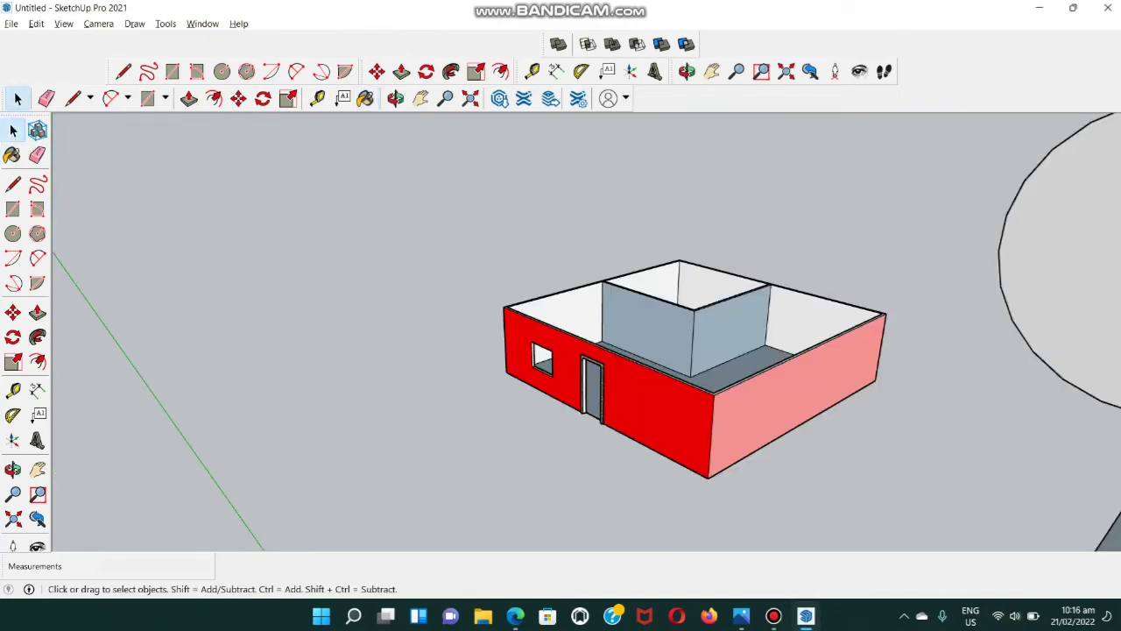
- Draw a closed square face of 14 m by 14 m with axis-aligned lines on the empty ground away from the house
scroll(646, 456, "down", 4)
scroll(663, 449, "up", 2)
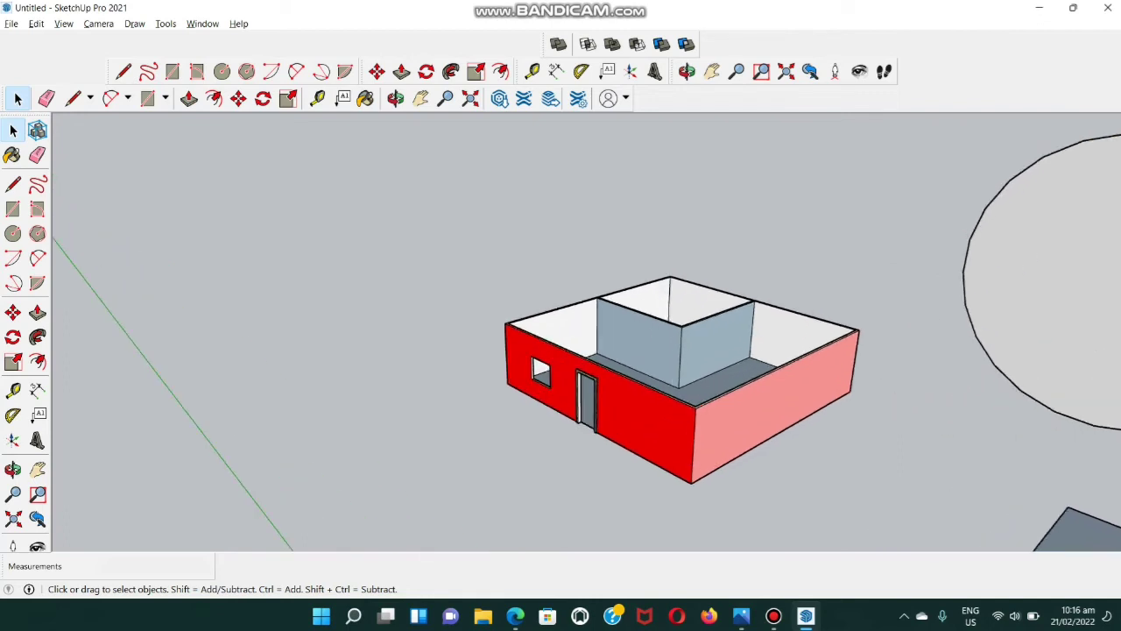
scroll(708, 472, "down", 4)
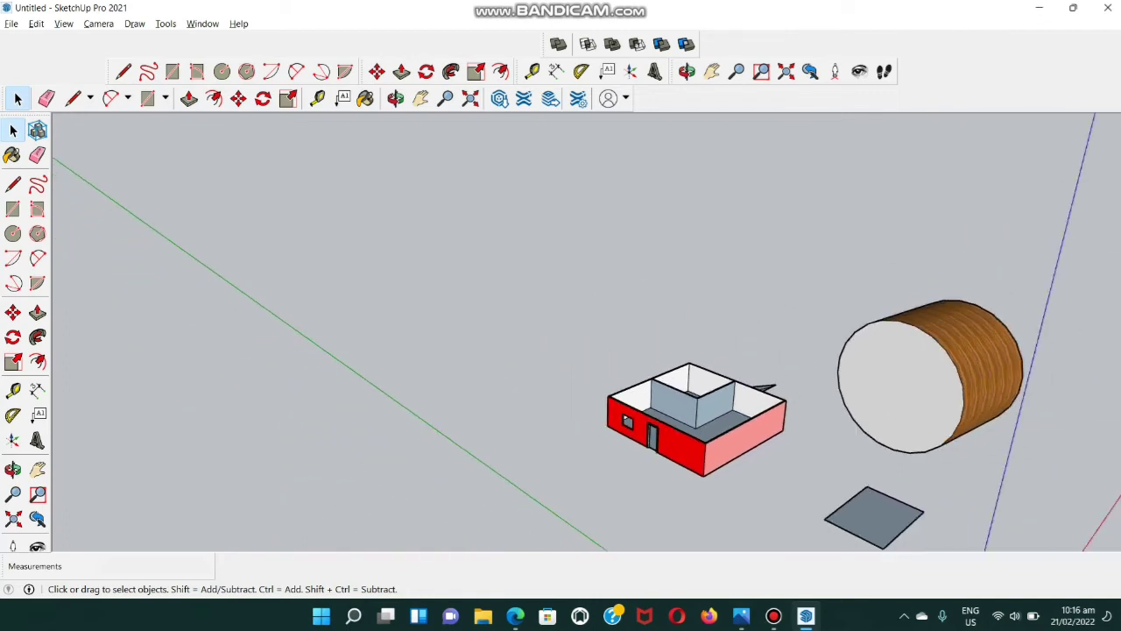
key("l")
left_click(288, 265)
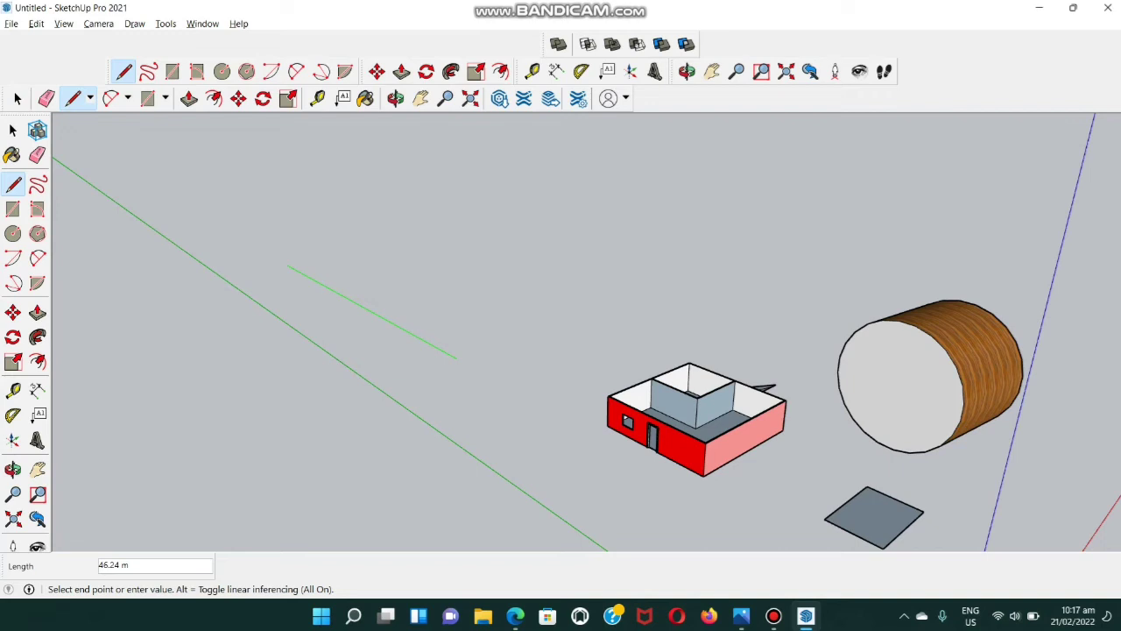
type("14")
key("Return")
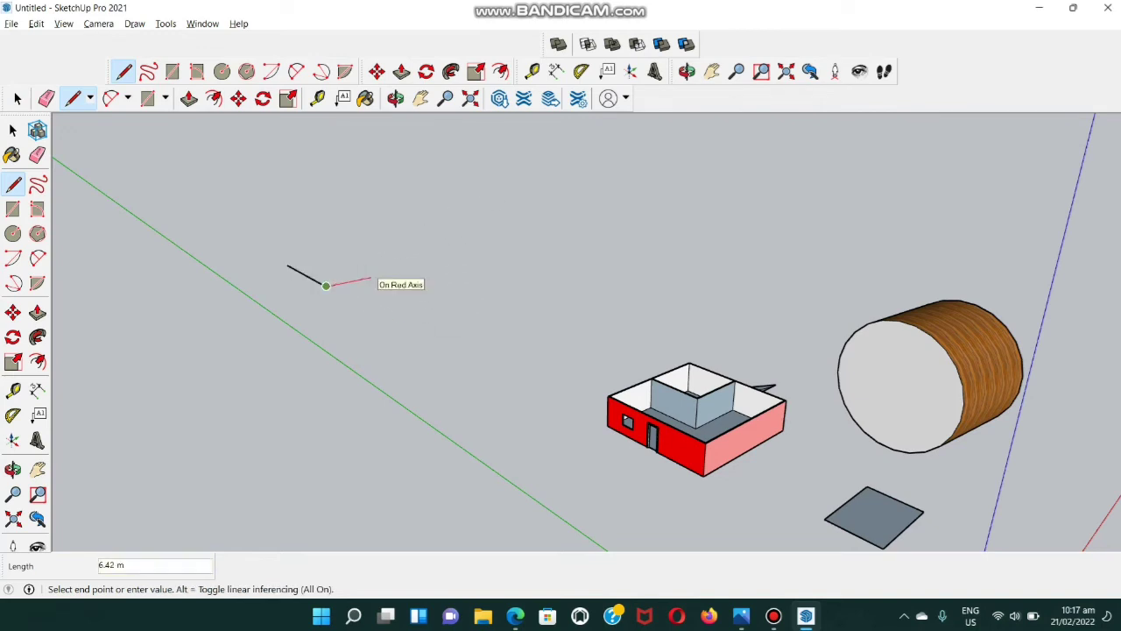
type("14")
key("Return")
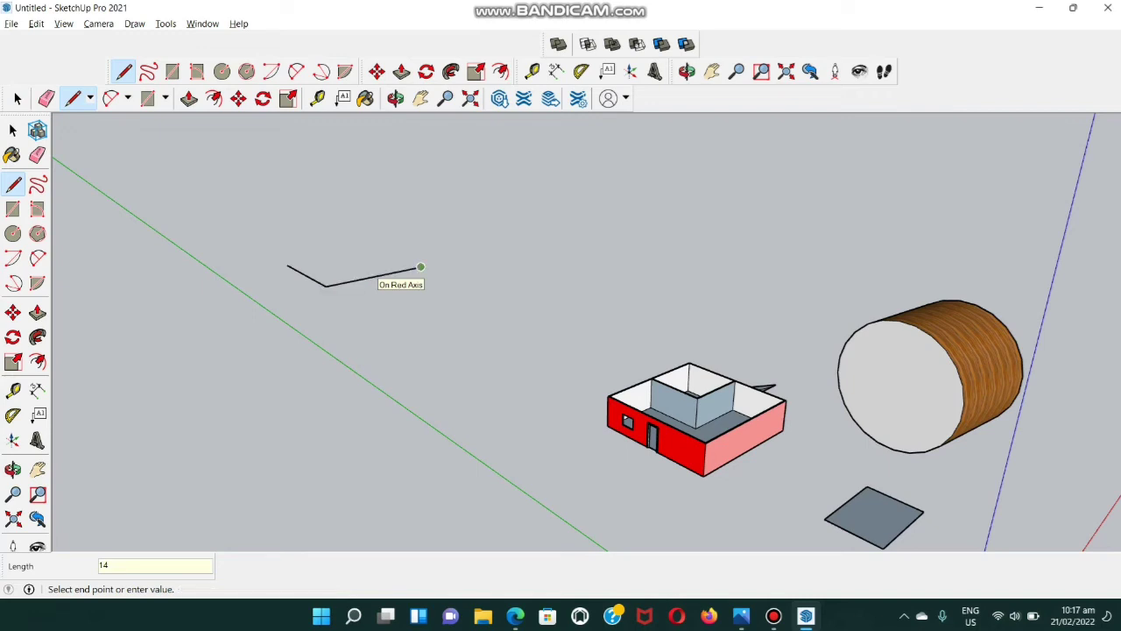
type("1")
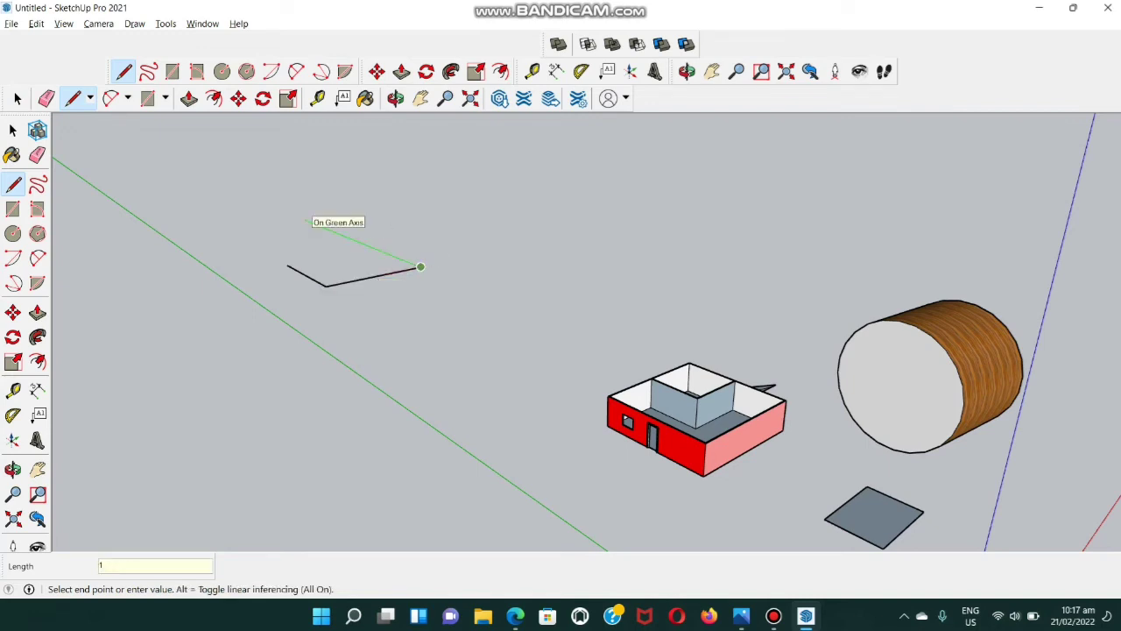
type("4")
key("Return")
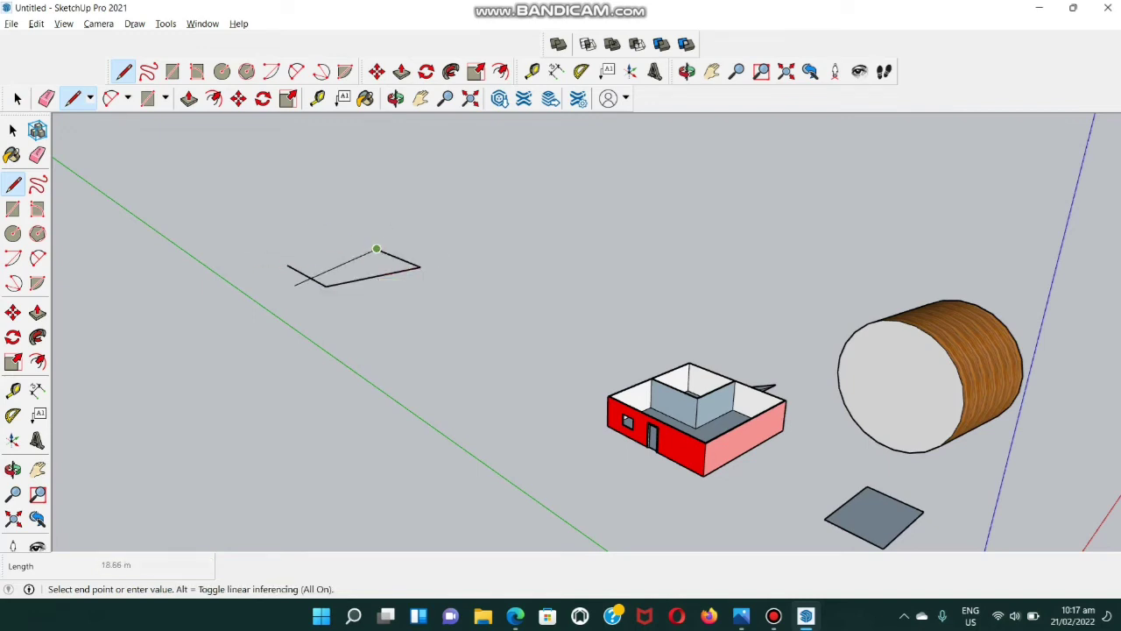
left_click(298, 264)
- Select the whole house and move it about 64 m along the green axis onto the 14 m square face, then clear the selection
middle_click_drag(335, 255, 665, 499)
scroll(603, 386, "up", 4)
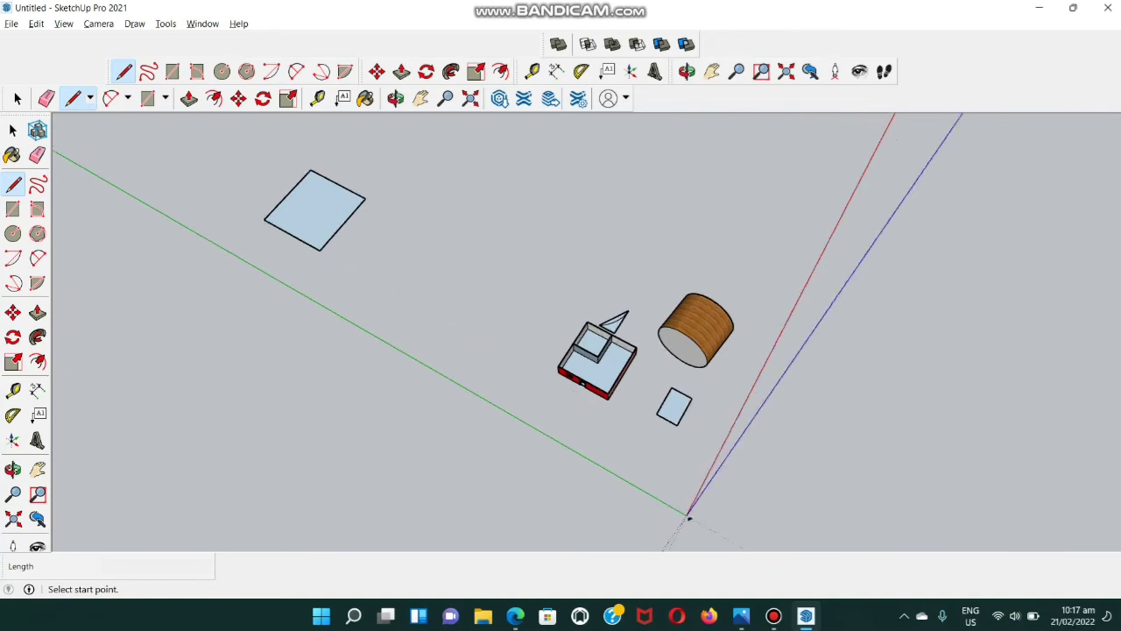
scroll(602, 386, "down", 3)
key("space")
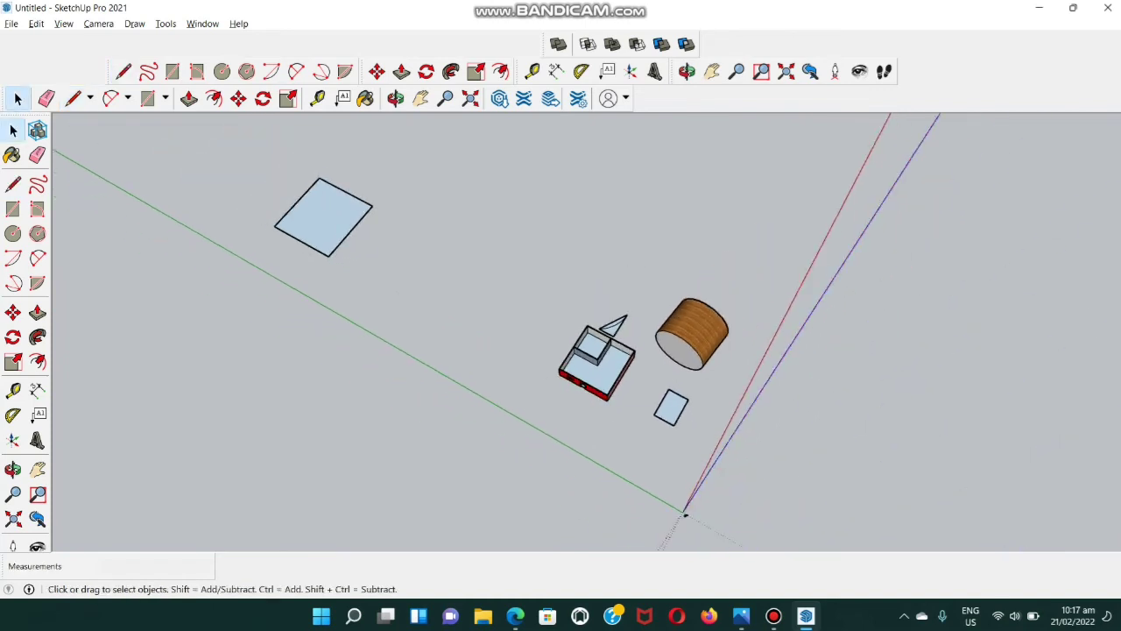
scroll(554, 294, "up", 3)
middle_click_drag(555, 293, 618, 373)
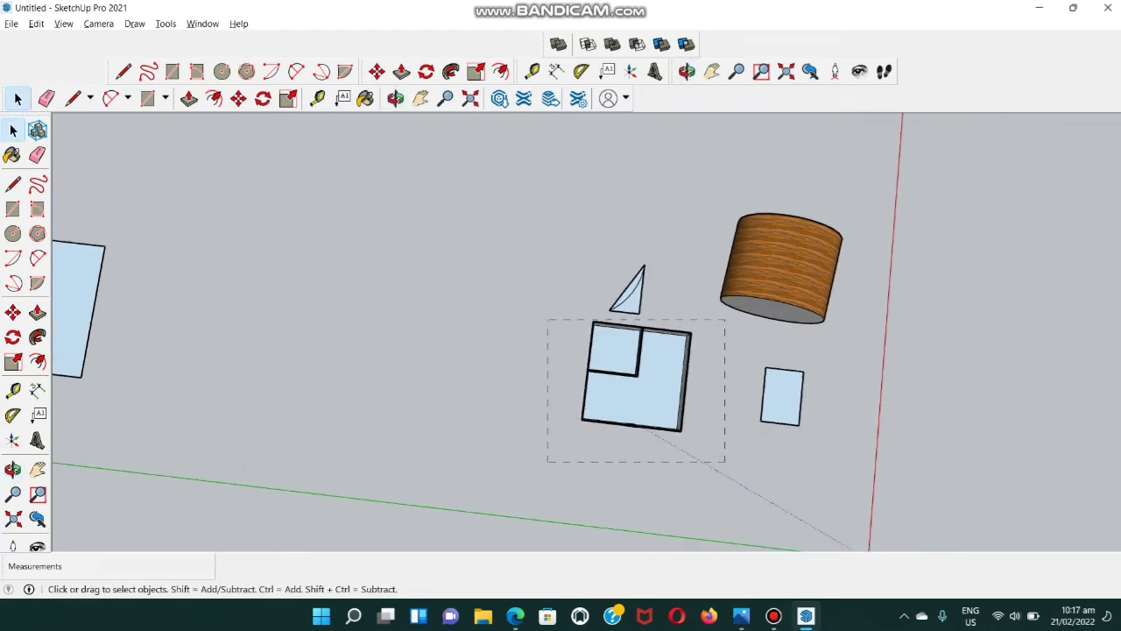
left_click_drag(724, 462, 546, 319)
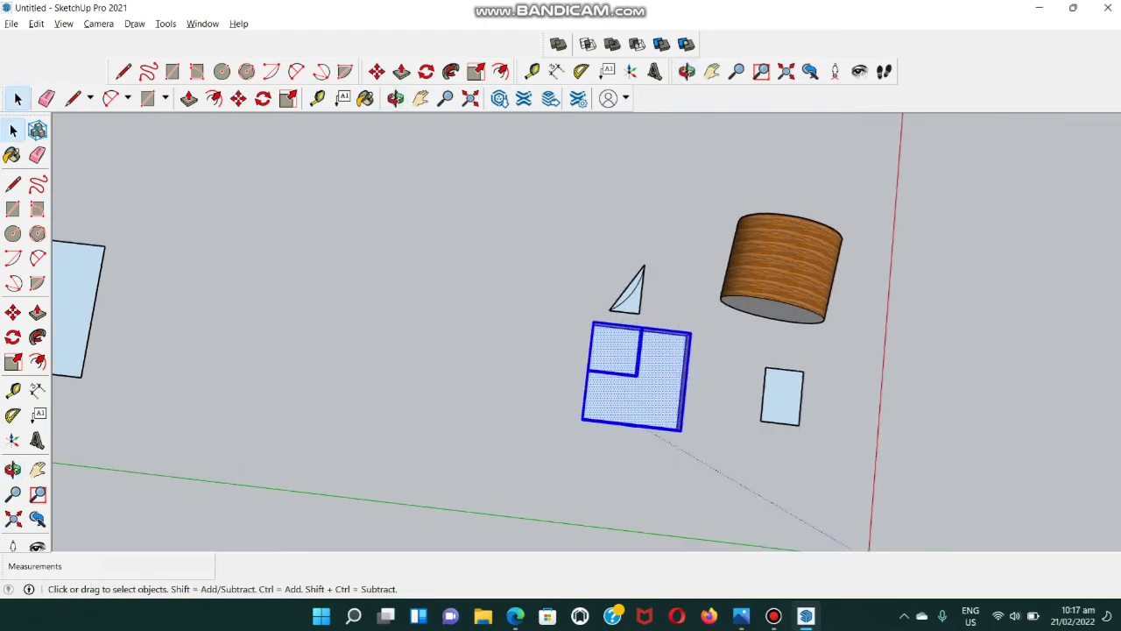
middle_click_drag(595, 394, 569, 271)
middle_click_drag(569, 332, 571, 295)
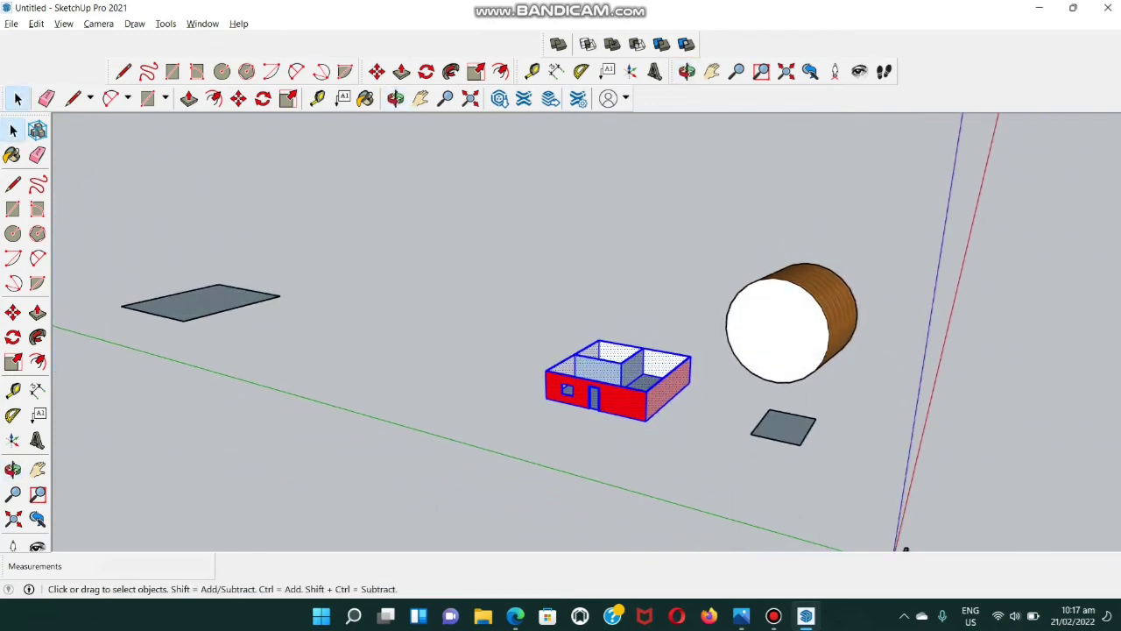
key("m")
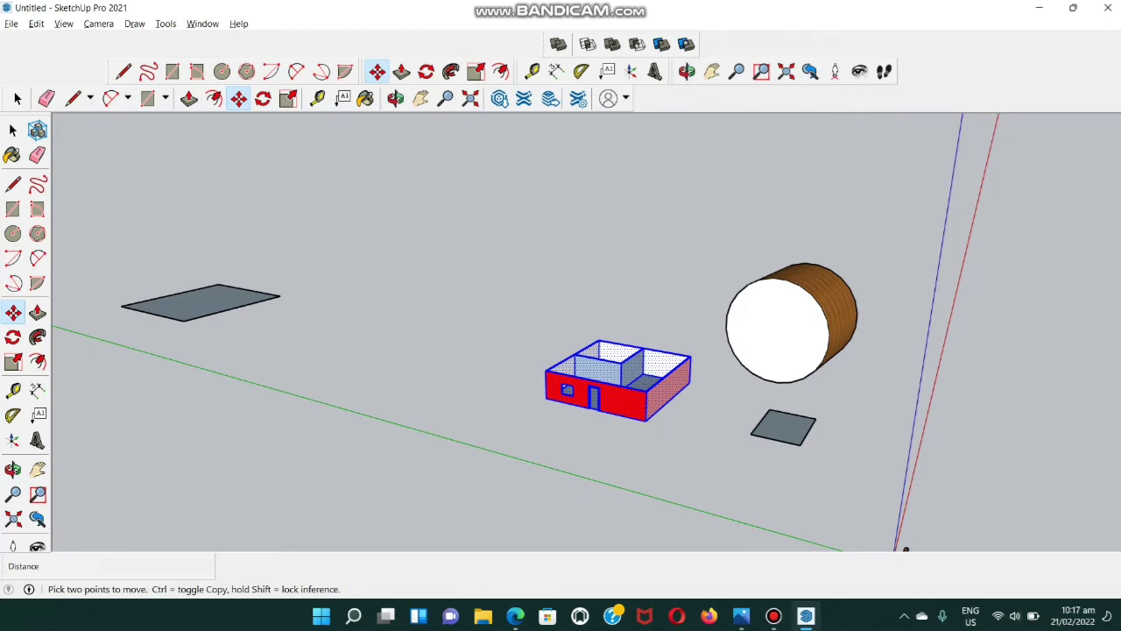
left_click(645, 421)
scroll(570, 401, "down", 3)
scroll(395, 385, "up", 6)
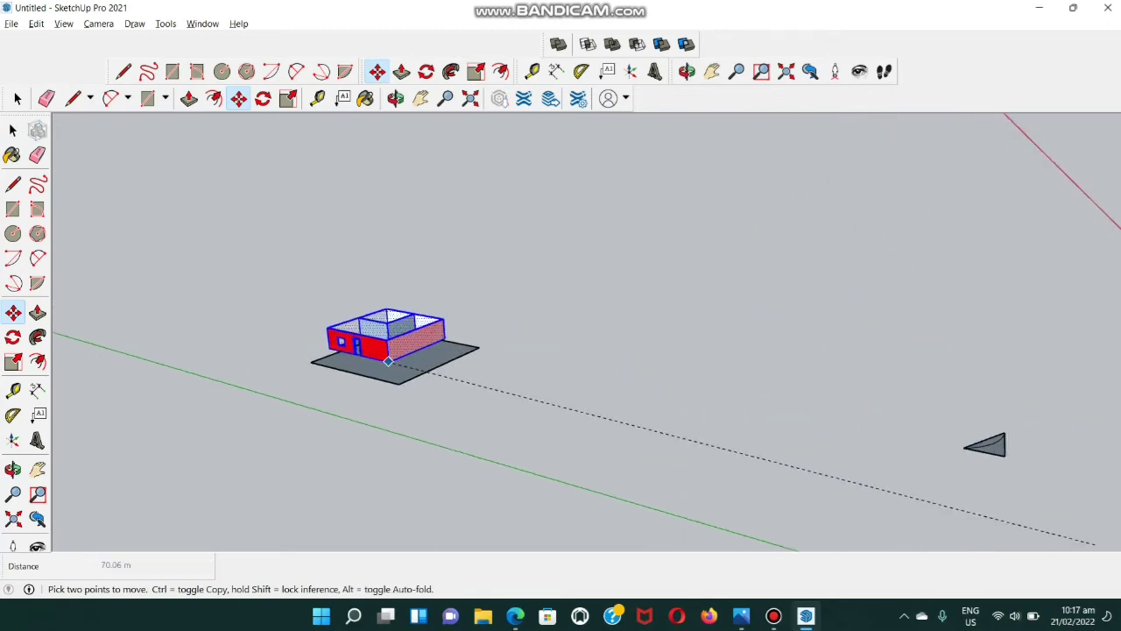
scroll(395, 385, "up", 4)
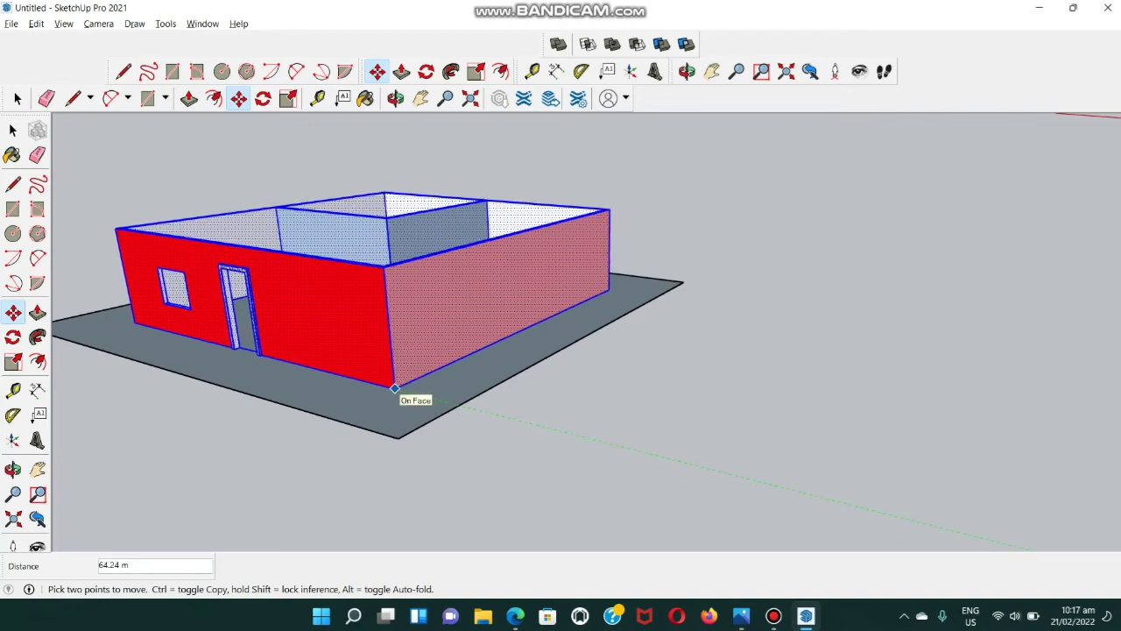
left_click(390, 392)
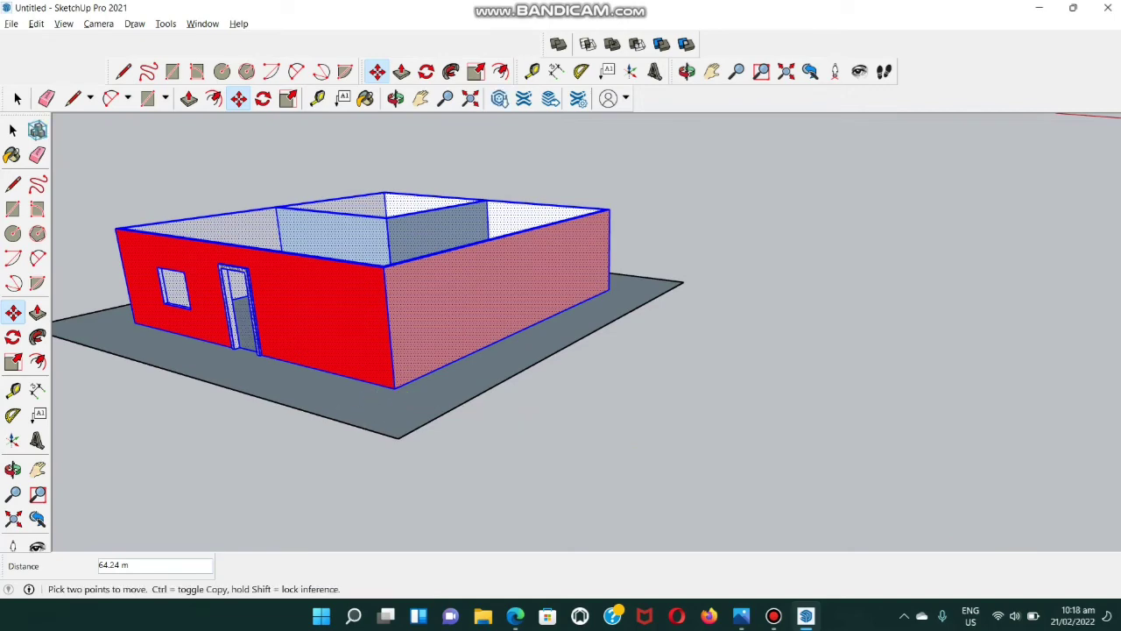
scroll(552, 418, "down", 2)
key("space")
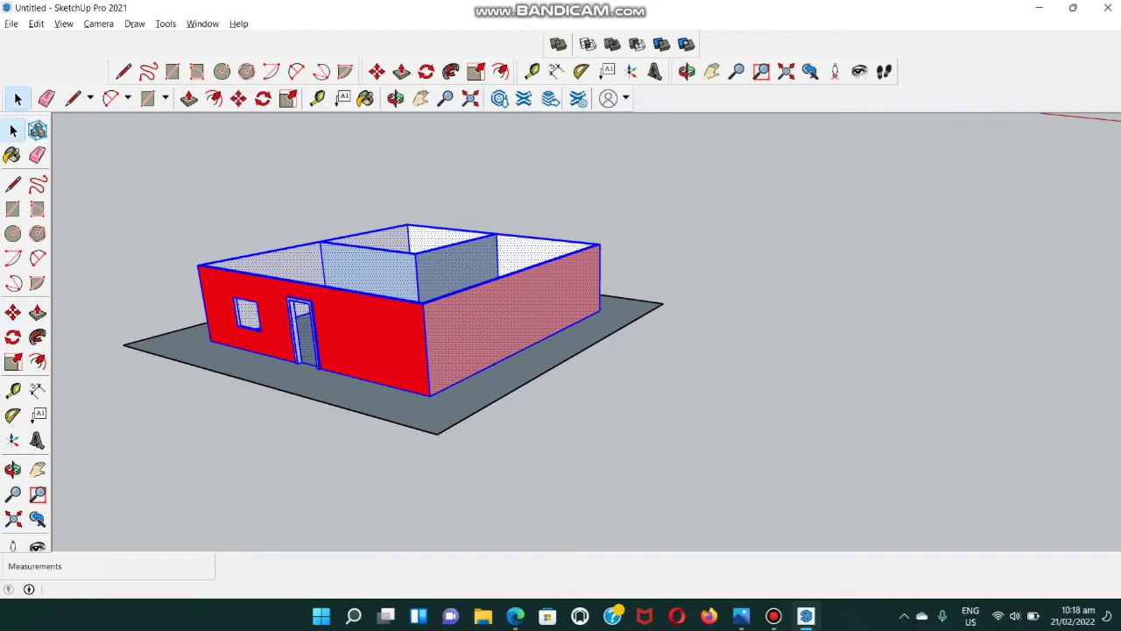
key("ctrl+t")
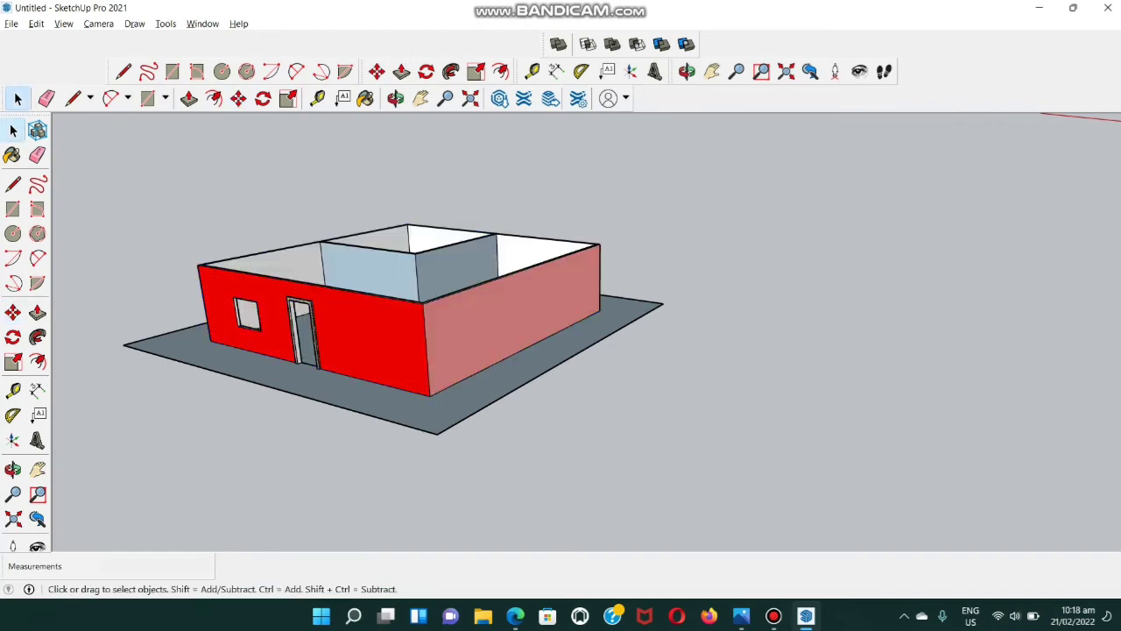
middle_click_drag(551, 368, 542, 395)
middle_click_drag(569, 342, 574, 340)
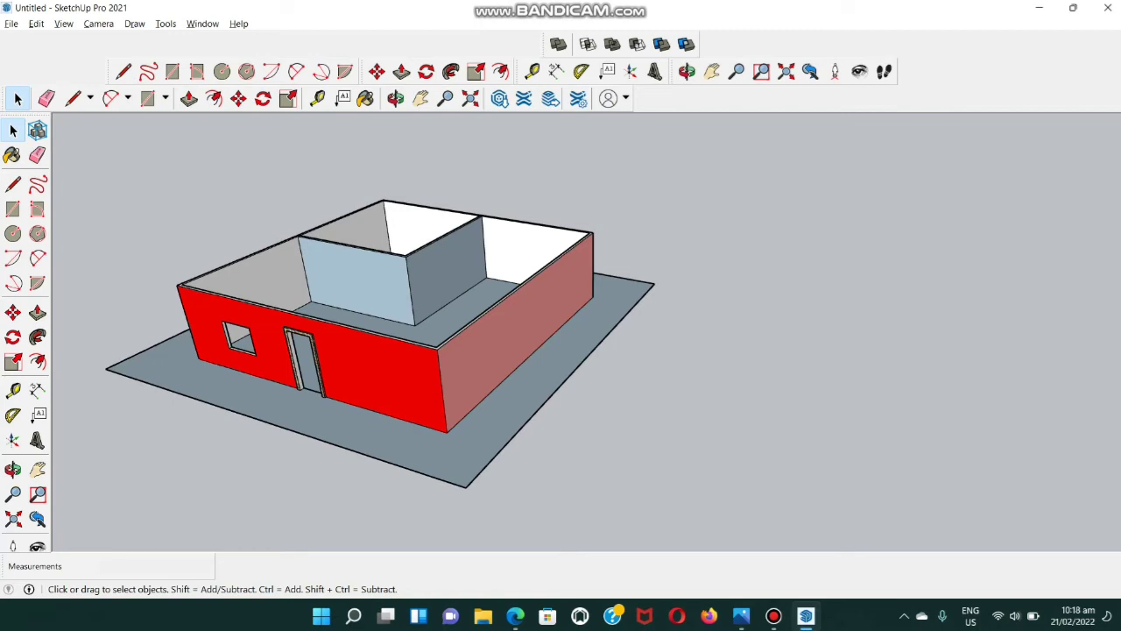
scroll(285, 386, "up", 4)
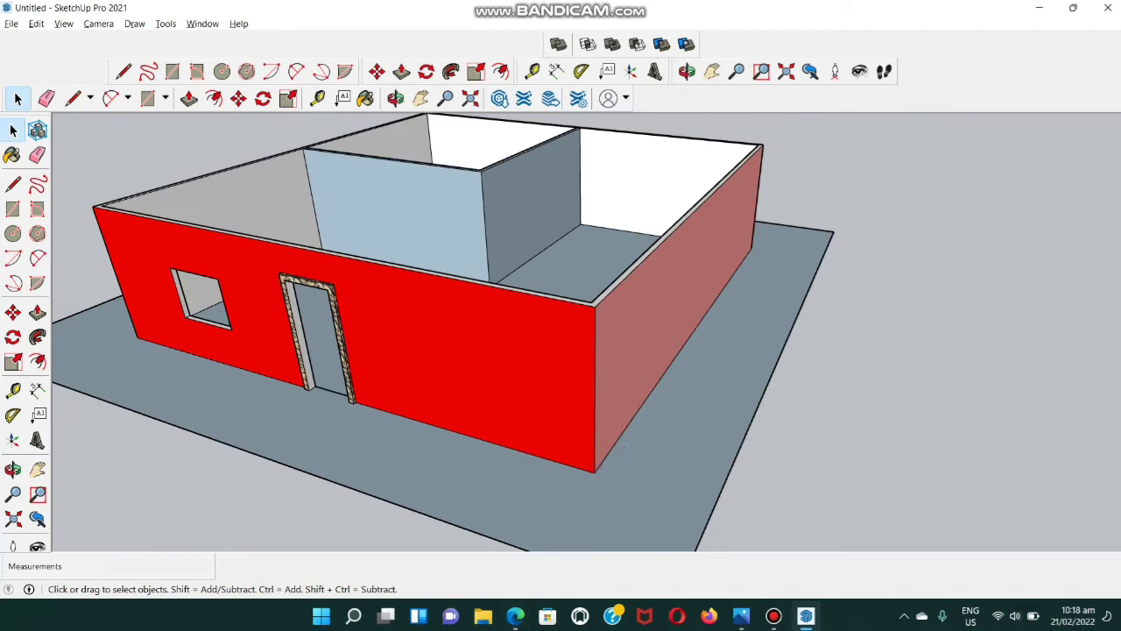
- Switch to Edge and continue the pending Google sign-in with an account to reach the 3D Warehouse door search
mouse_move(806, 616)
mouse_move(741, 615)
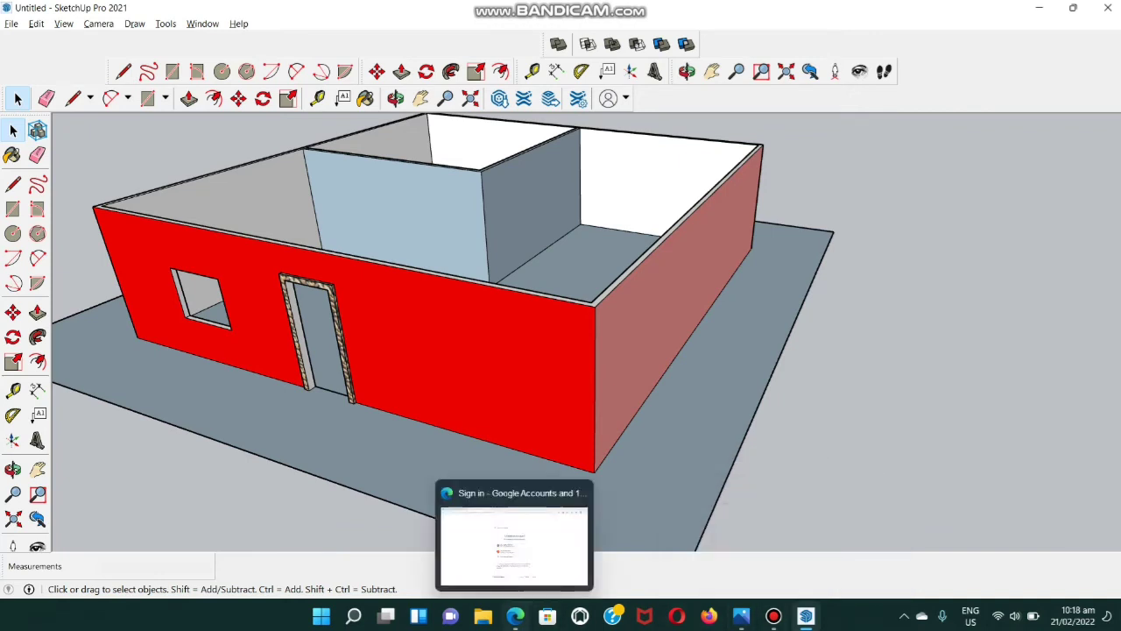
left_click(521, 616)
left_click(123, 11)
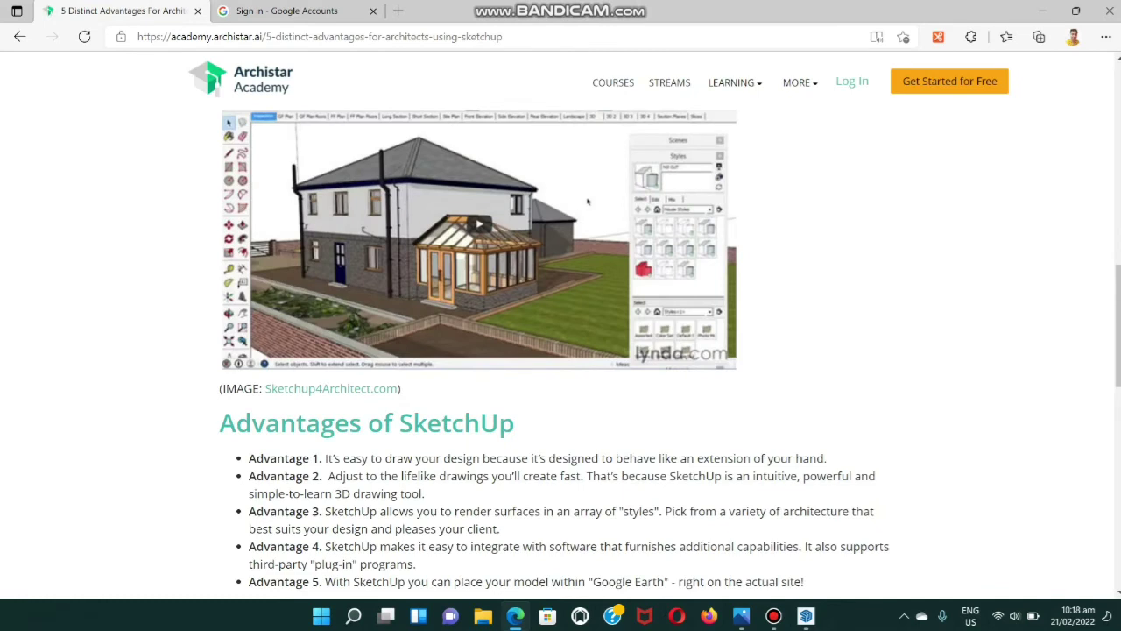
left_click(289, 10)
left_click(563, 292)
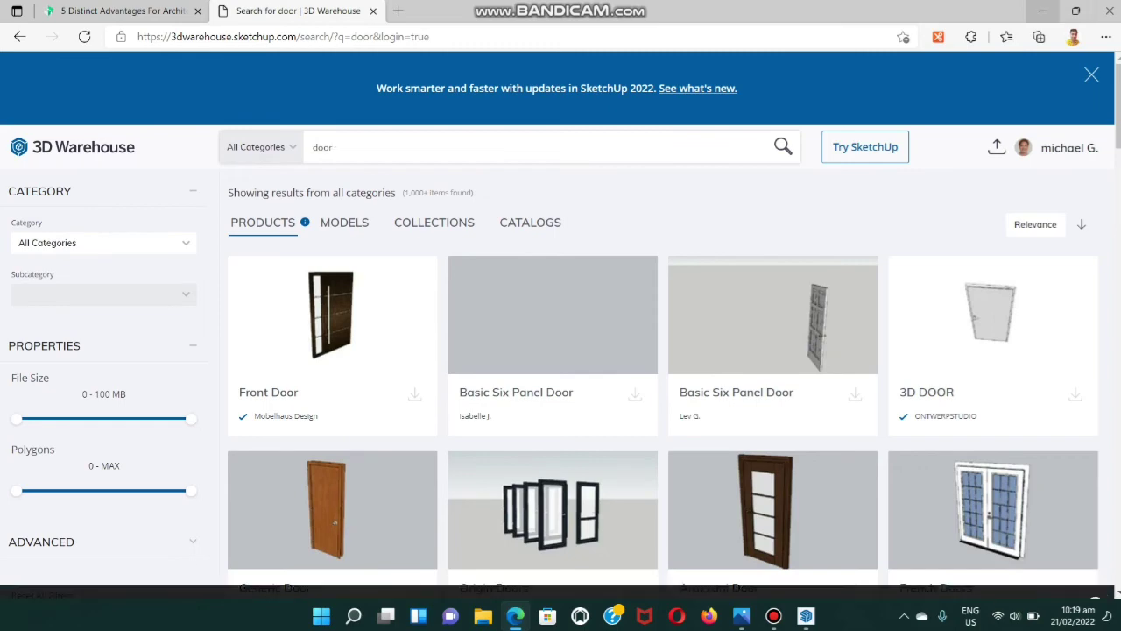
- Browse the 3D Warehouse door models and download Front Door by Mobelhaus Design as a SketchUp 2021 model
scroll(770, 350, "down", 3)
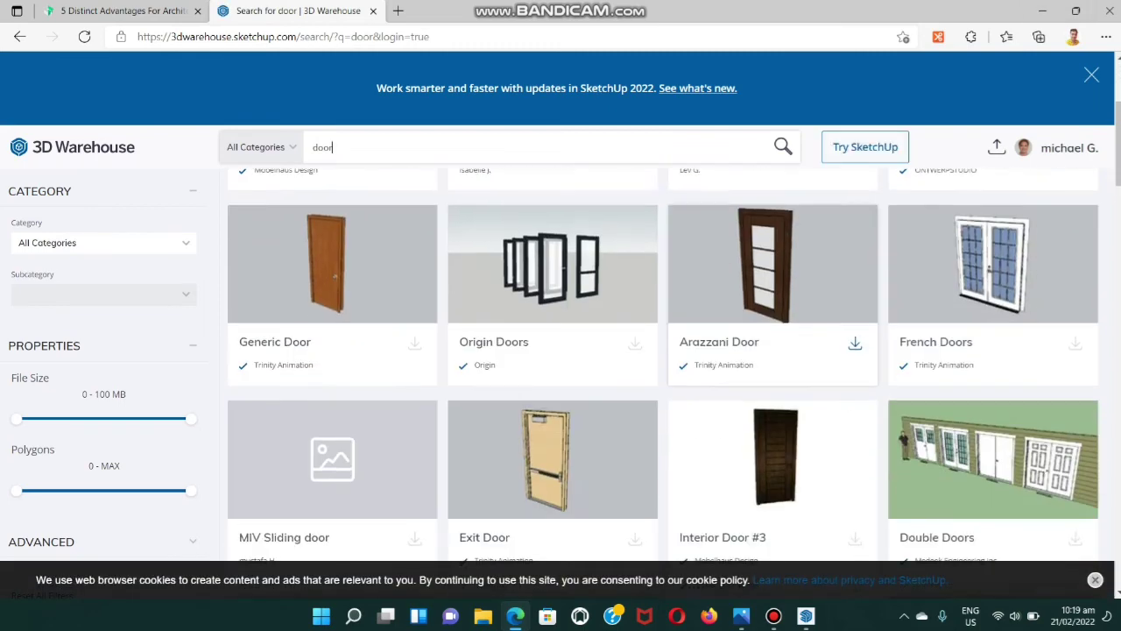
scroll(333, 350, "up", 3)
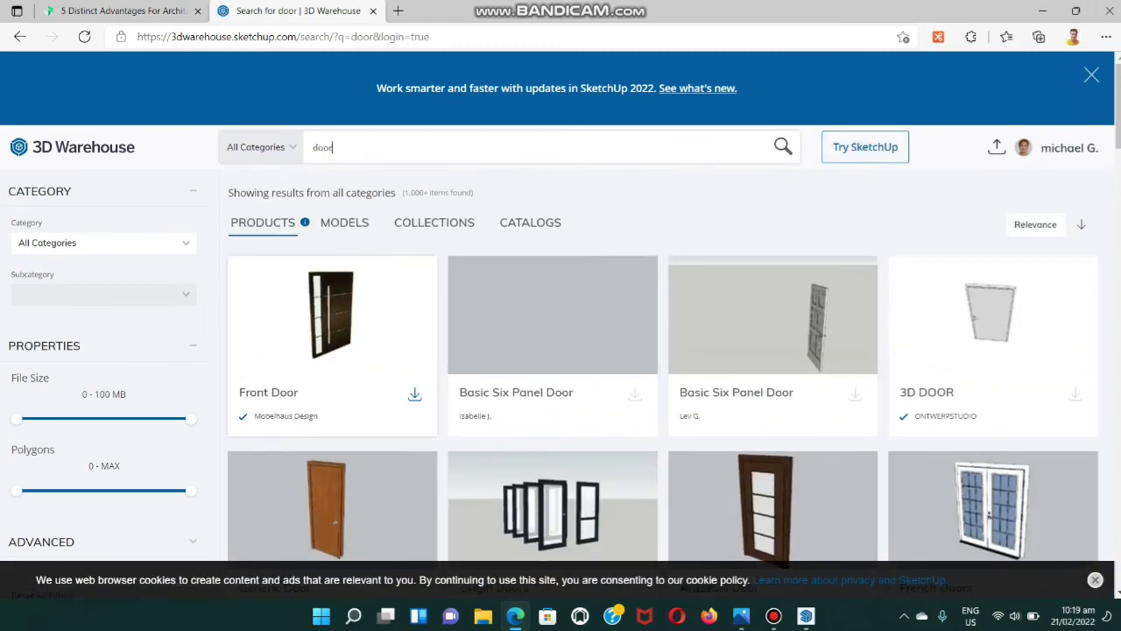
left_click(414, 394)
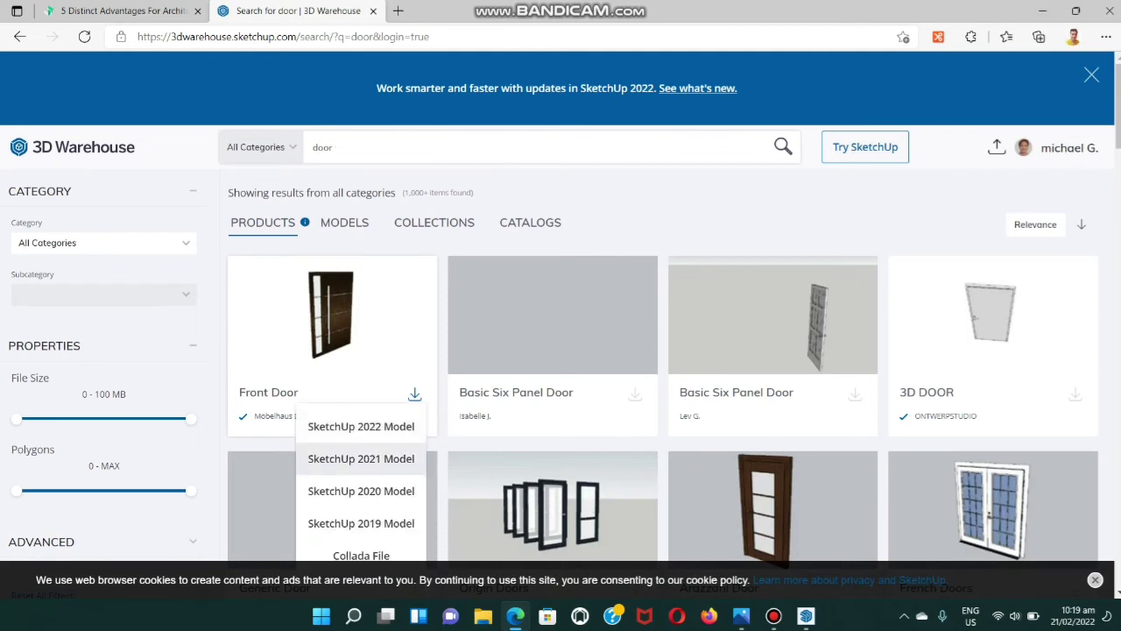
left_click(361, 458)
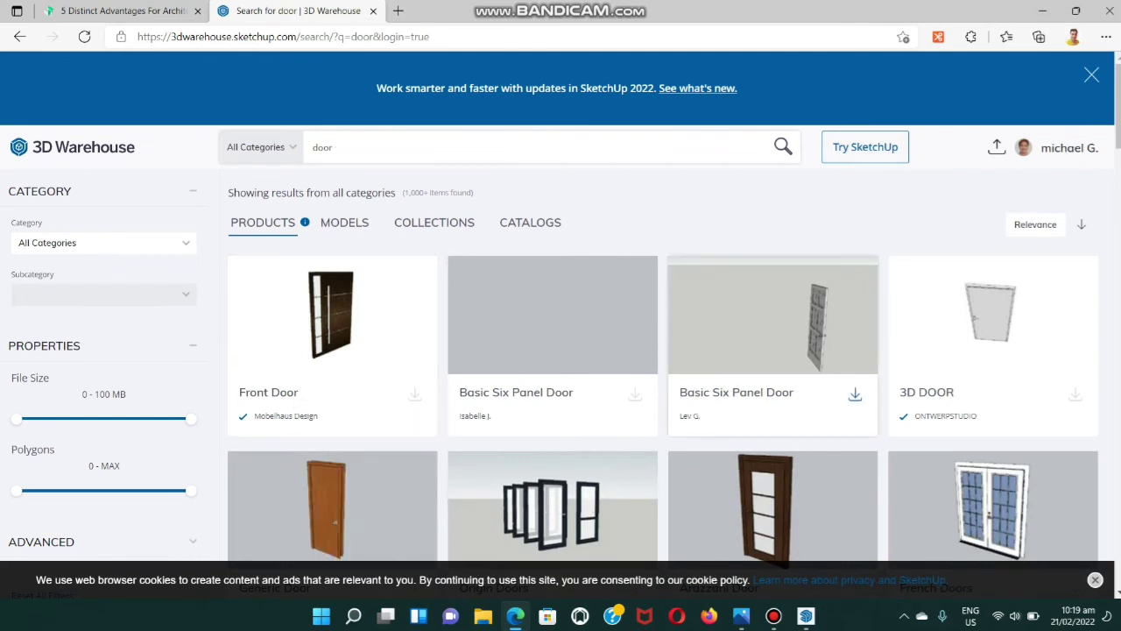
scroll(770, 351, "down", 3)
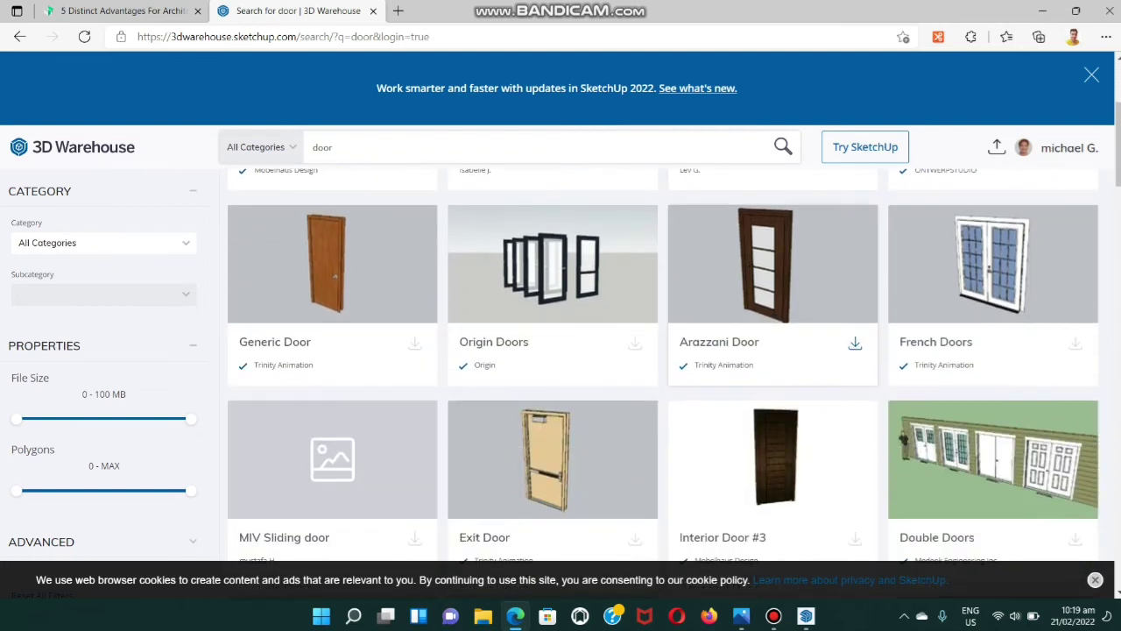
scroll(333, 351, "up", 3)
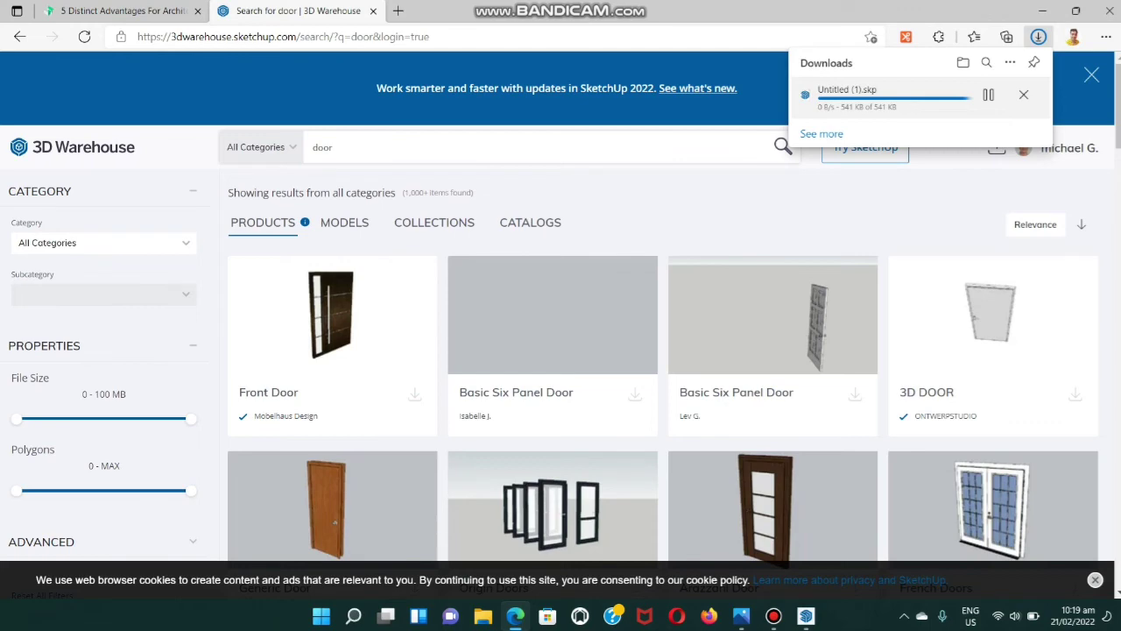
left_click(122, 11)
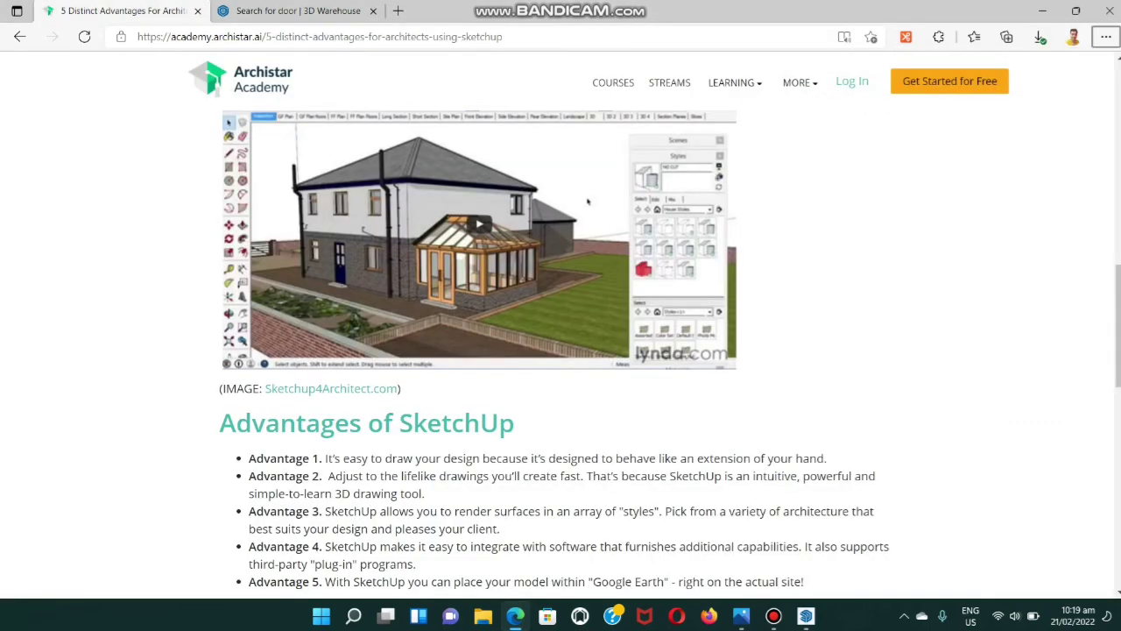
key("ctrl+Tab")
key("alt+Tab")
key("alt+Tab")
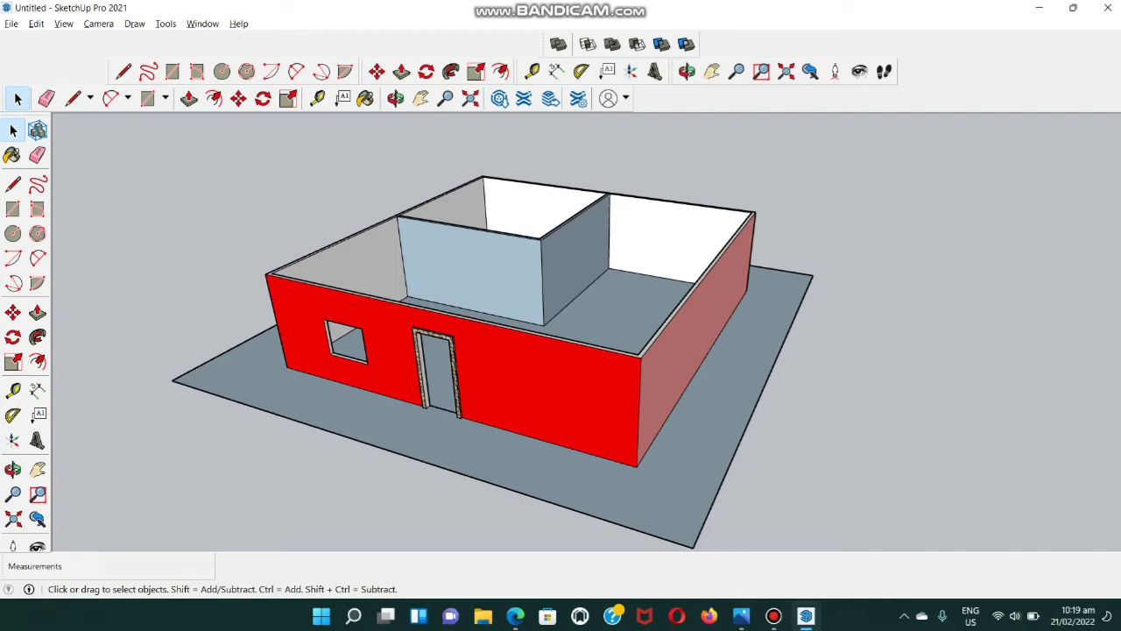
middle_click_drag(560, 351, 490, 310)
key("space")
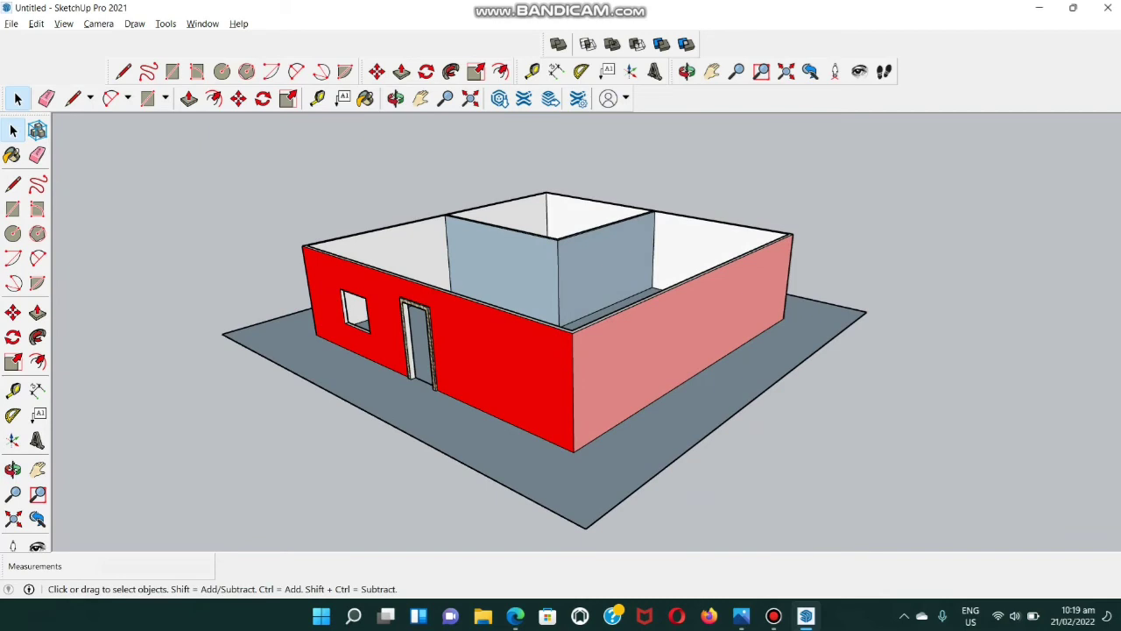
- Return to Edge and open the downloaded file Untitled (1).skp in SketchUp, accepting read-only access
key("alt+Tab")
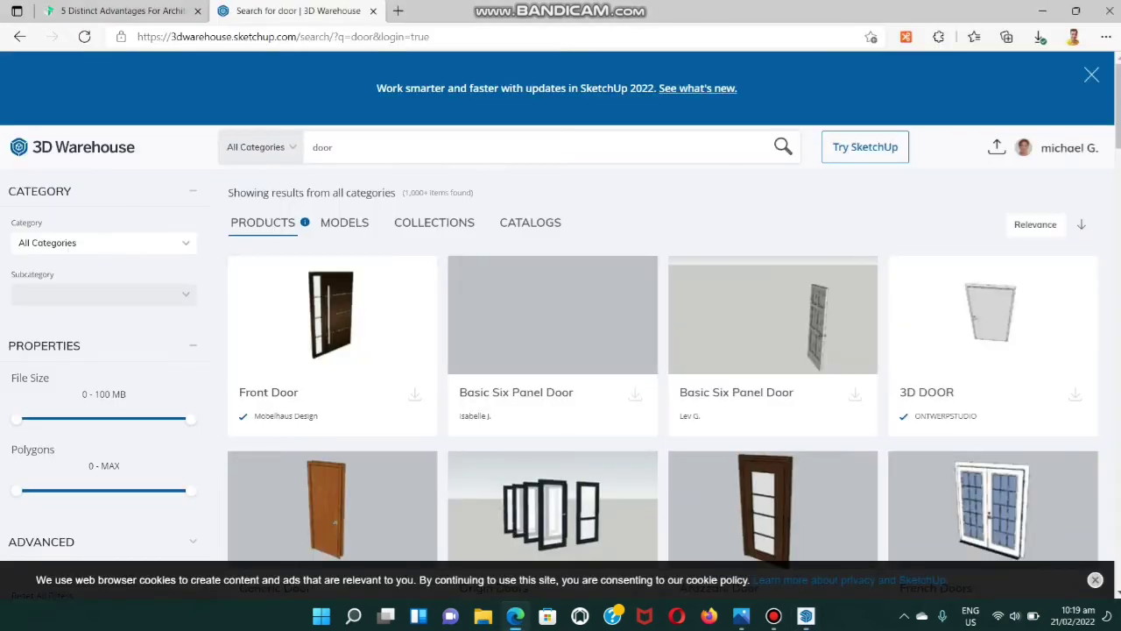
left_click(1039, 37)
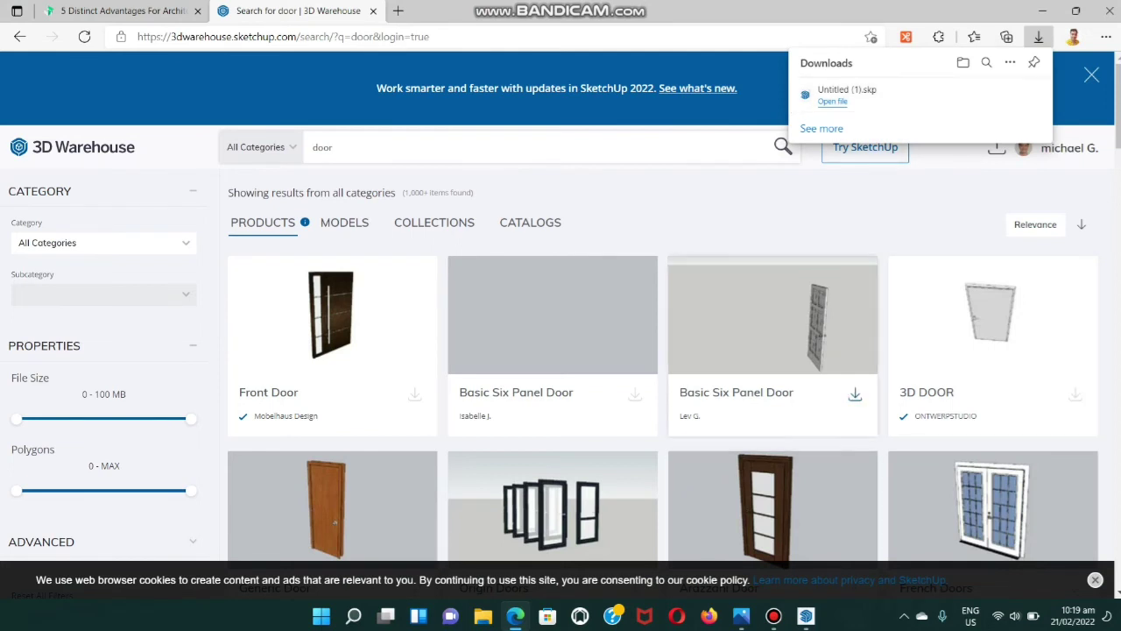
mouse_move(806, 616)
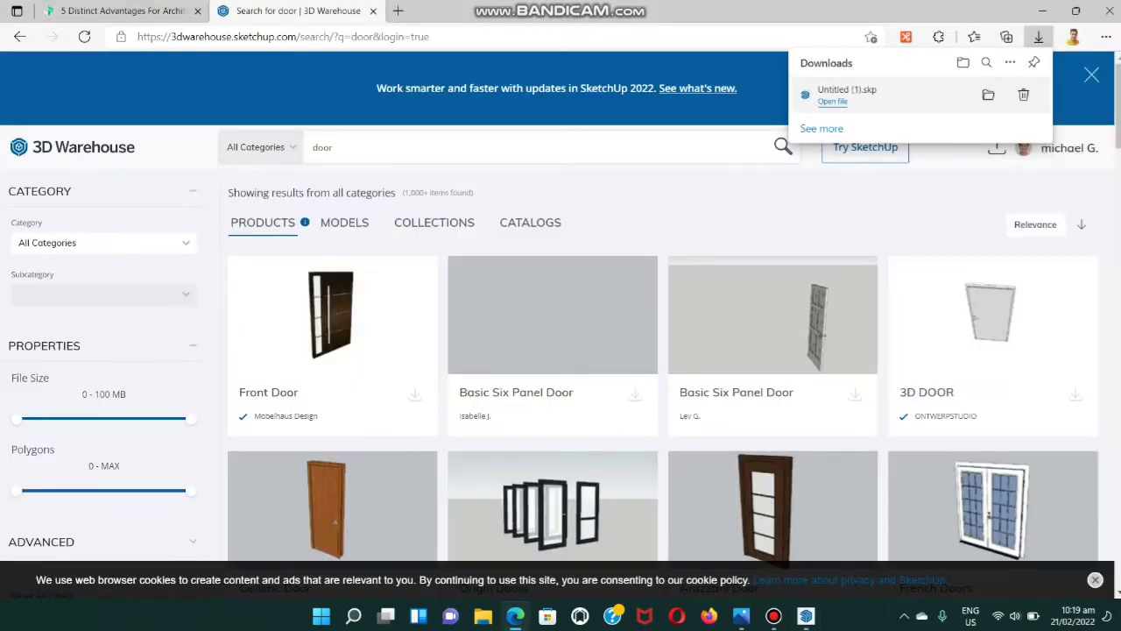
mouse_move(1055, 148)
left_click(846, 94)
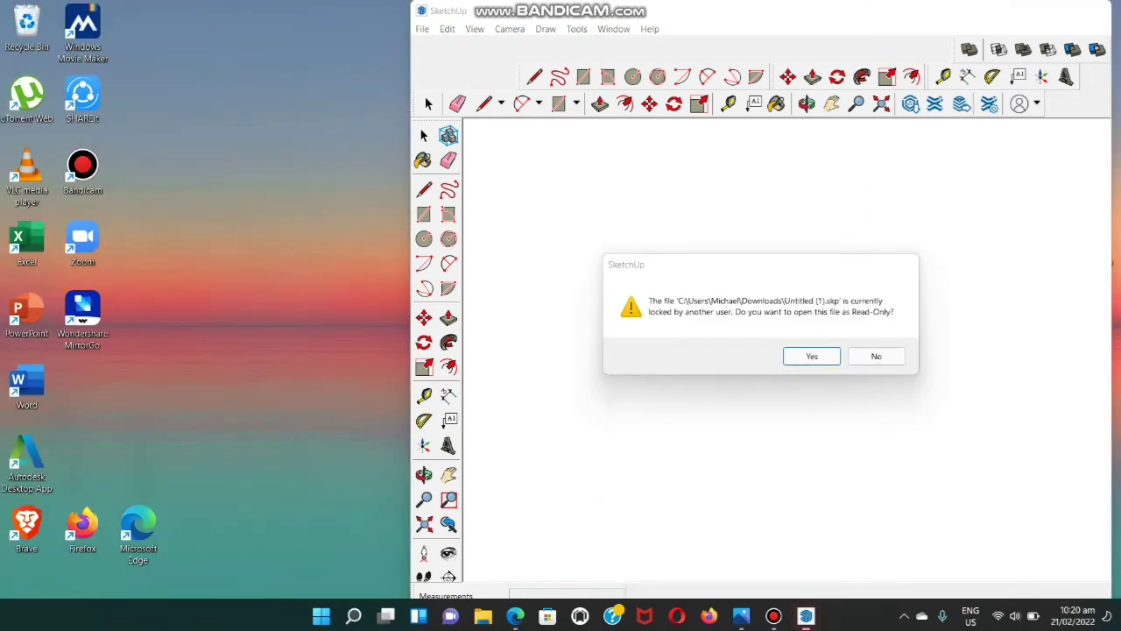
left_click(933, 536)
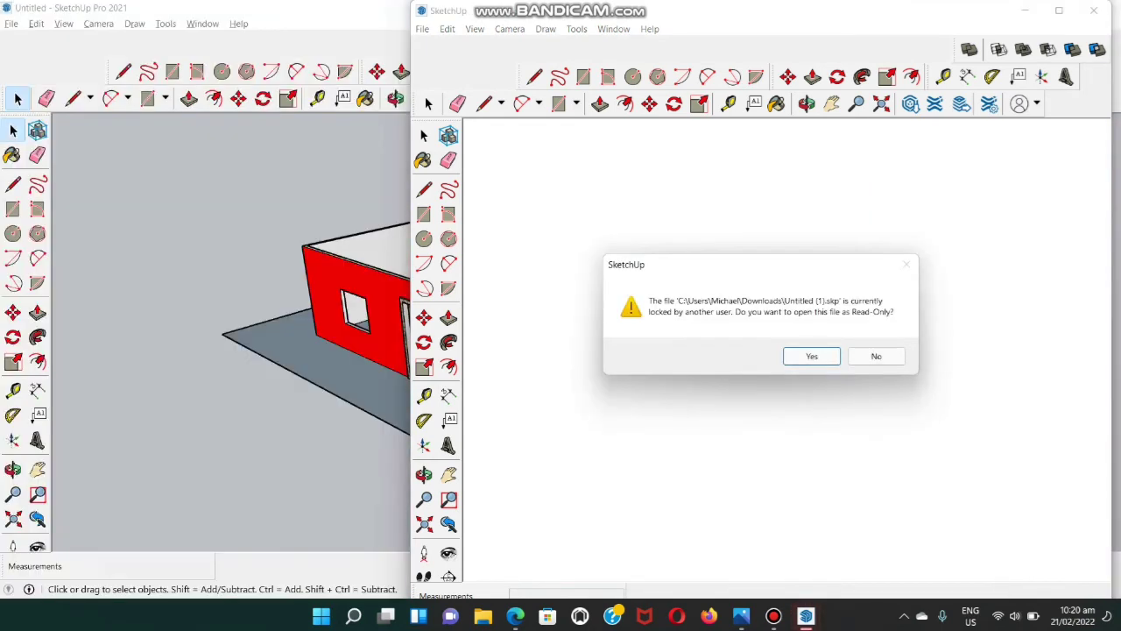
key("Return")
- Accept read-only access to Untitled (1).skp in the repeated prompts and close the duplicate door model windows
mouse_move(805, 615)
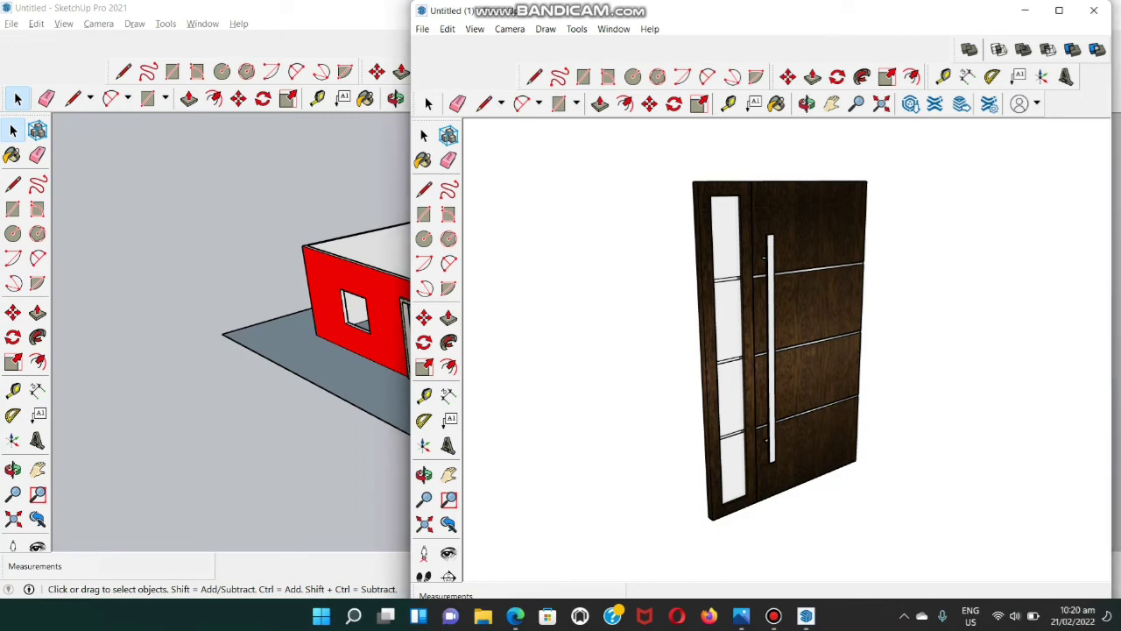
left_click(985, 545)
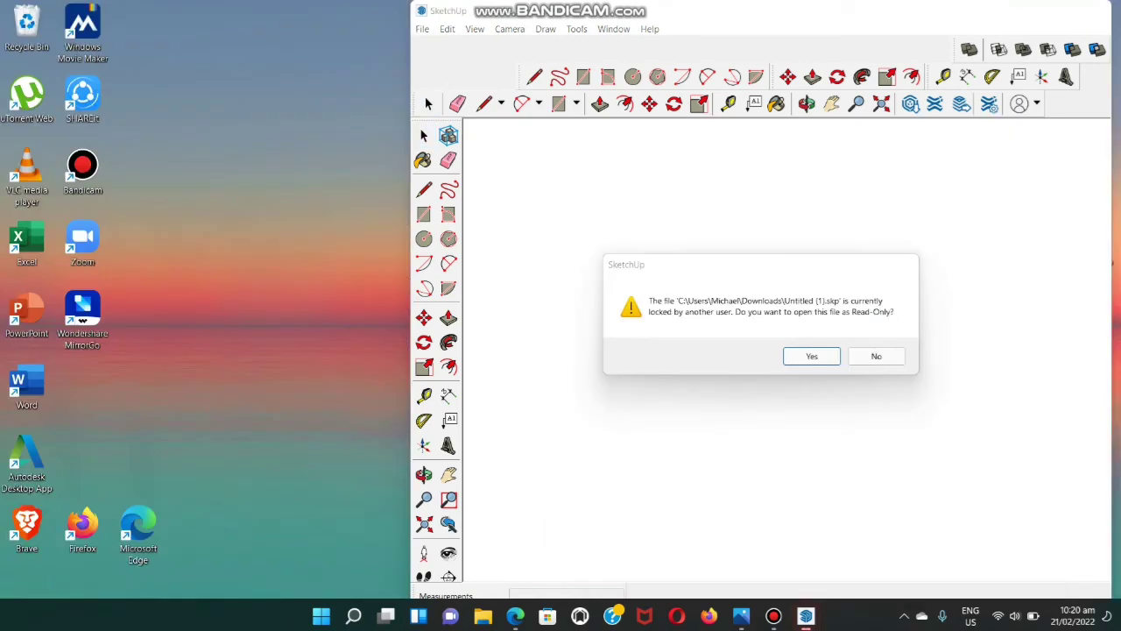
key("Return")
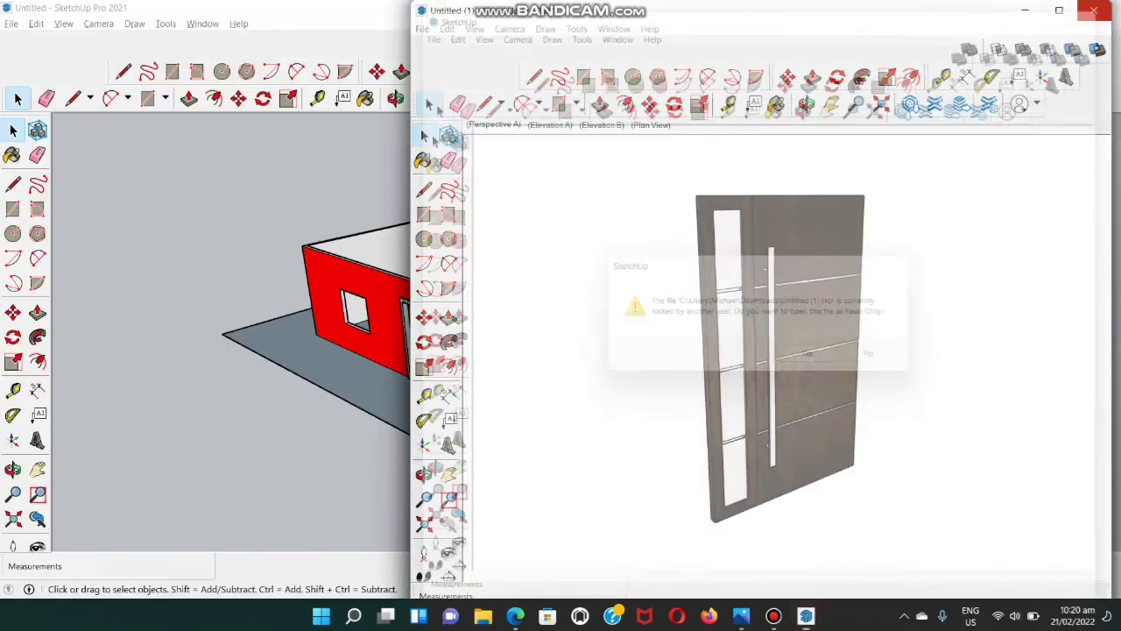
mouse_move(805, 616)
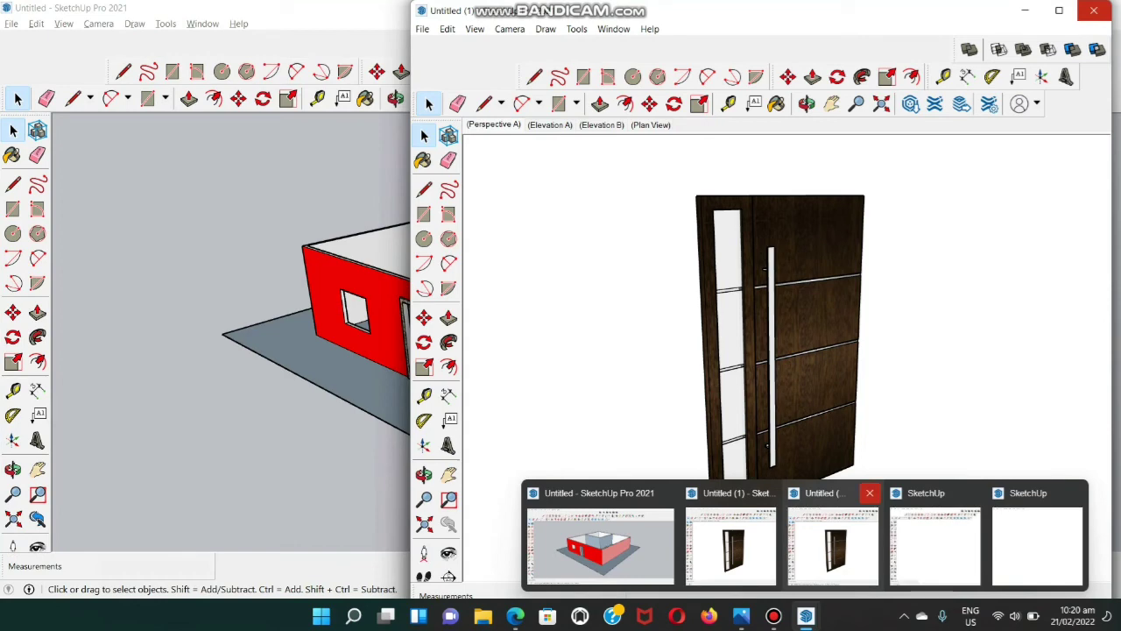
left_click(833, 544)
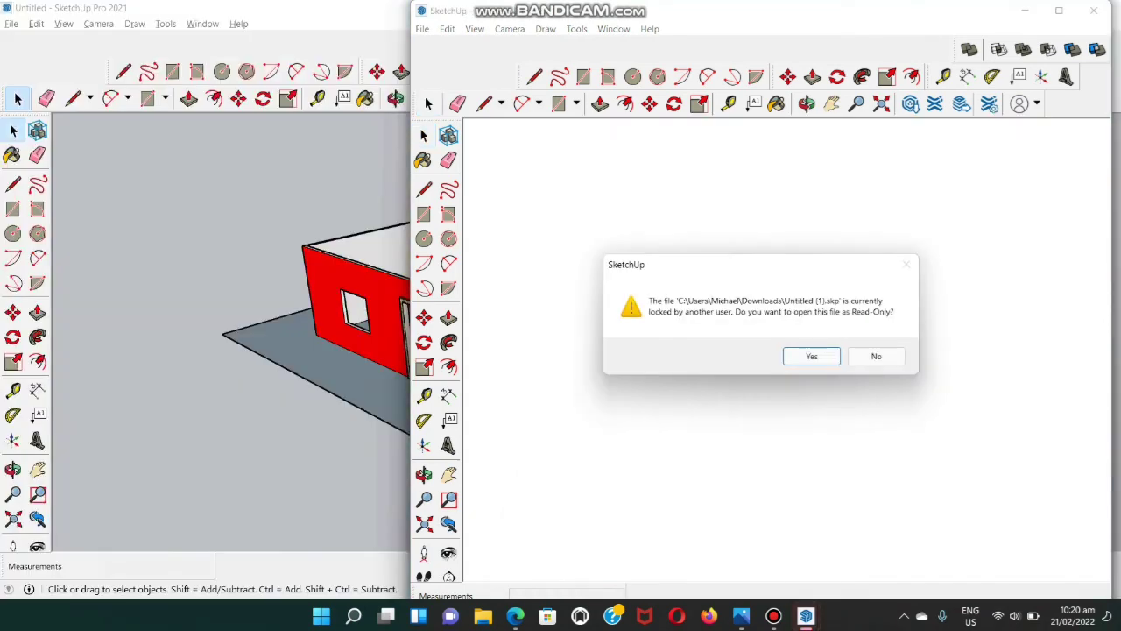
key("Return")
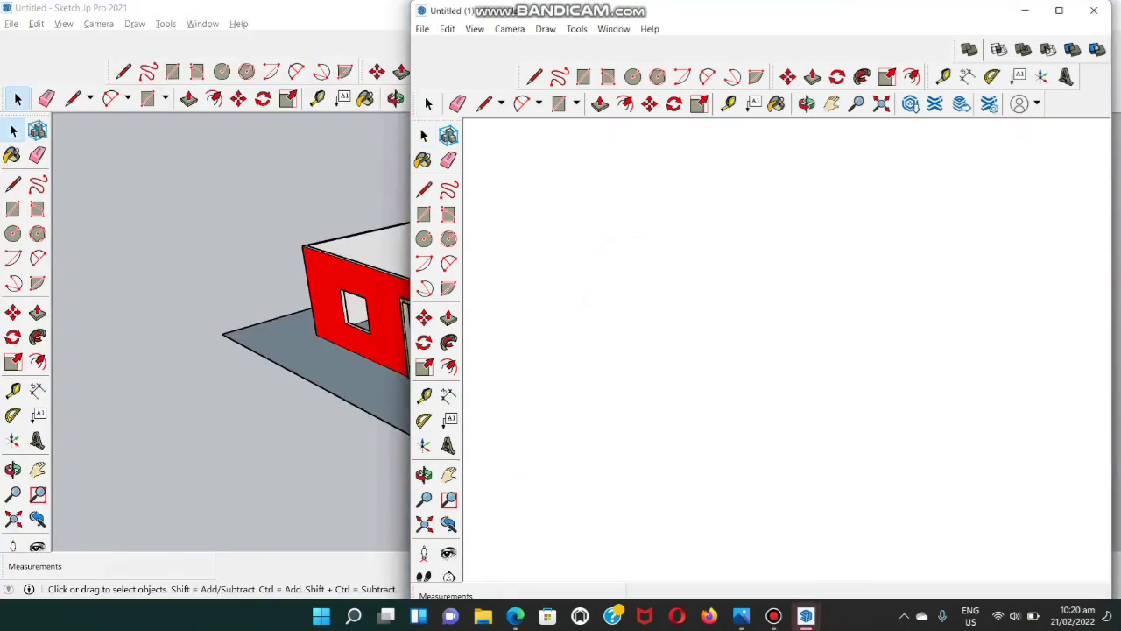
mouse_move(806, 615)
left_click(870, 493)
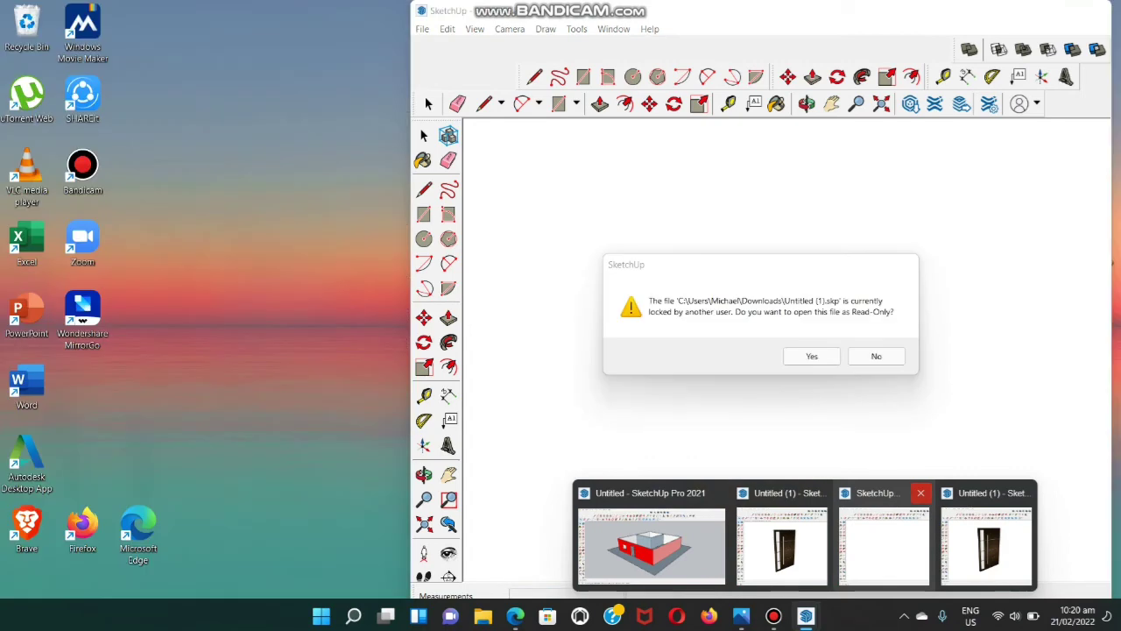
left_click(921, 493)
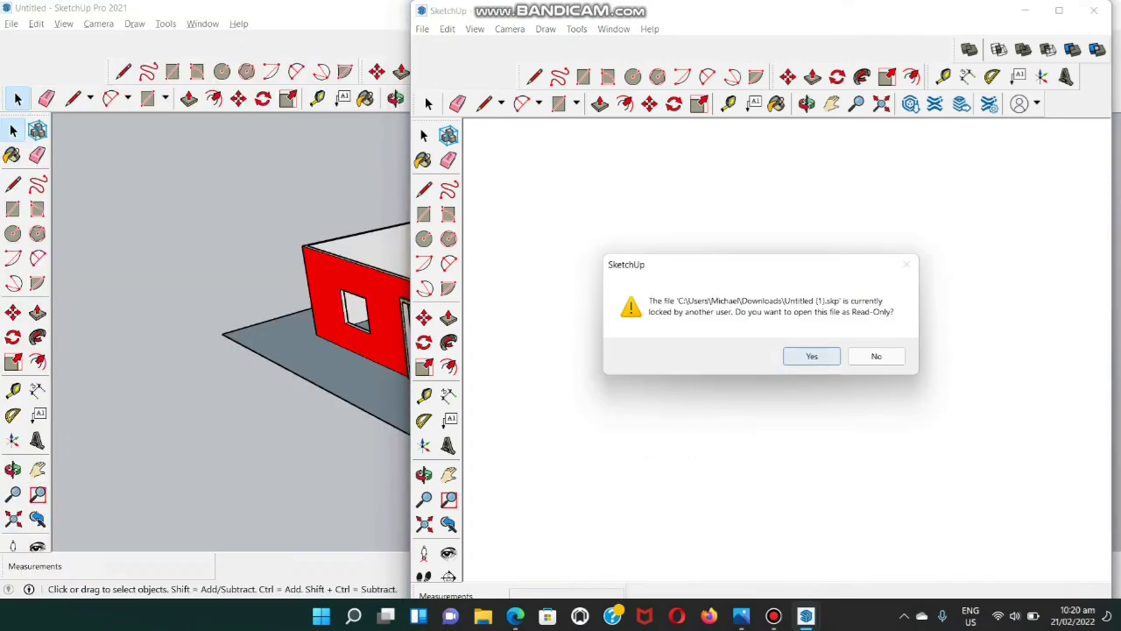
key("Return")
mouse_move(806, 615)
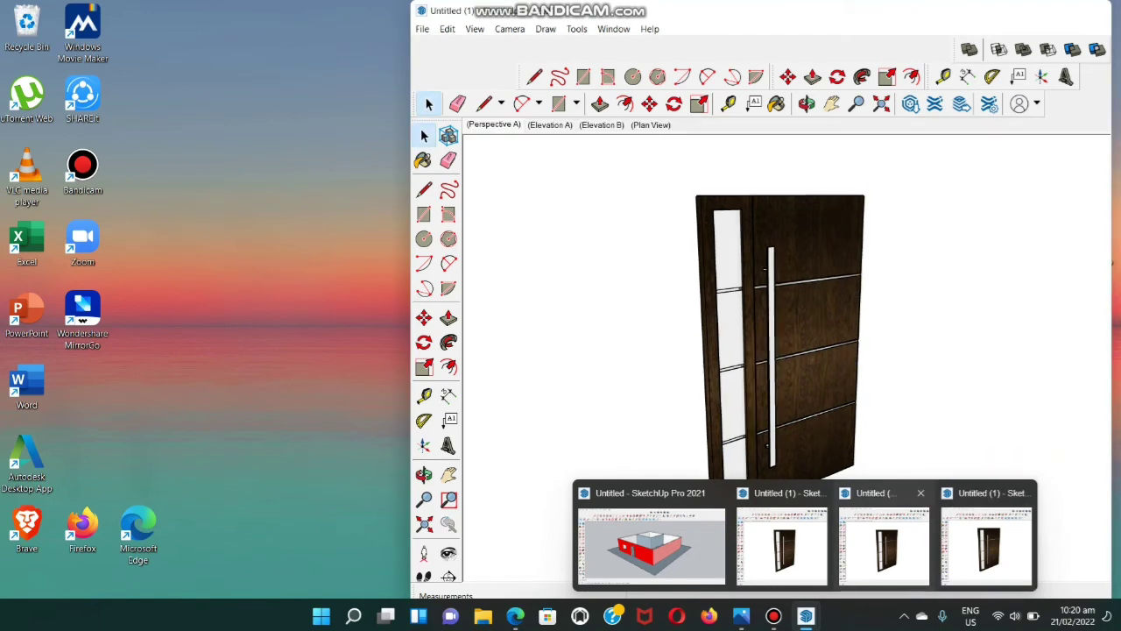
left_click(919, 492)
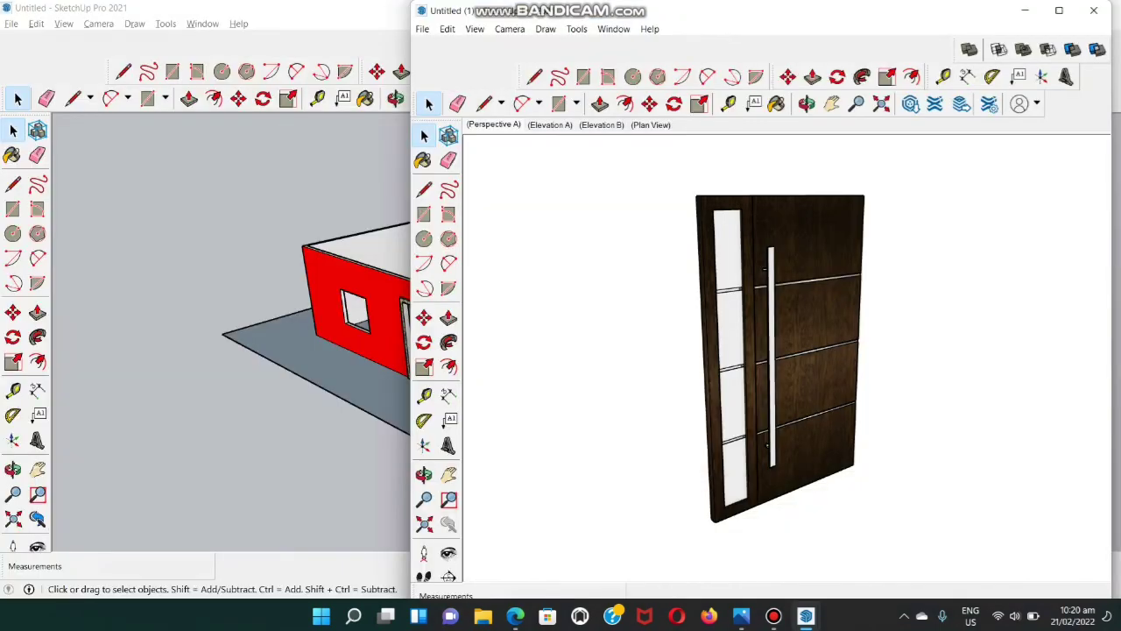
- Copy the whole front door from its own model and paste it into the house model in front of the red wall
left_click_drag(826, 447, 623, 166)
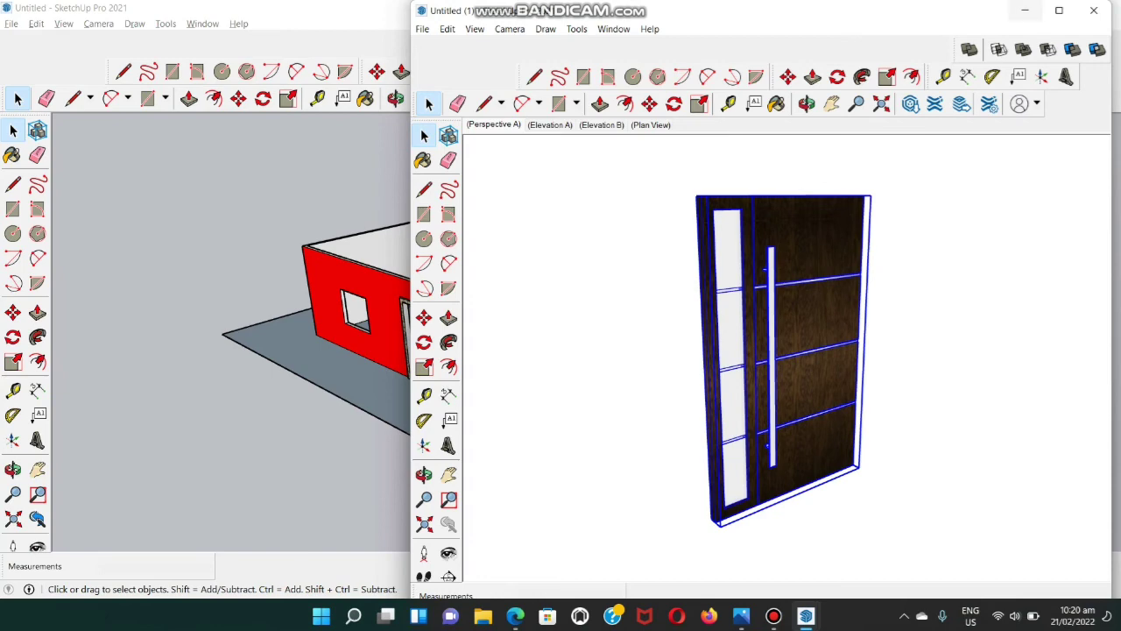
left_click(1024, 10)
key("alt+Tab")
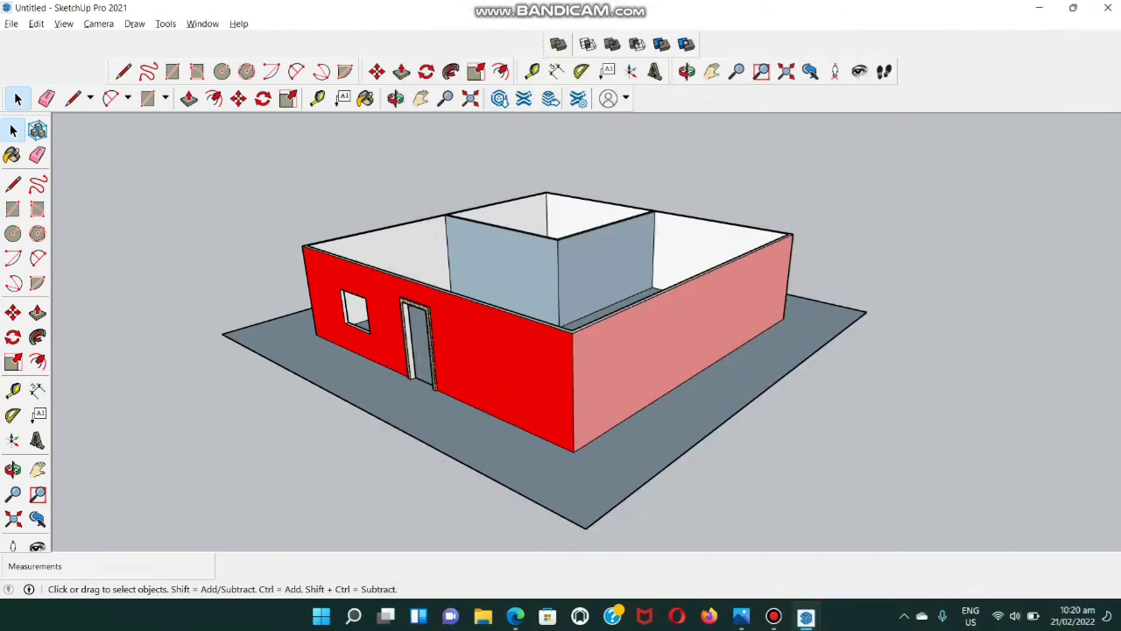
key("ctrl+v")
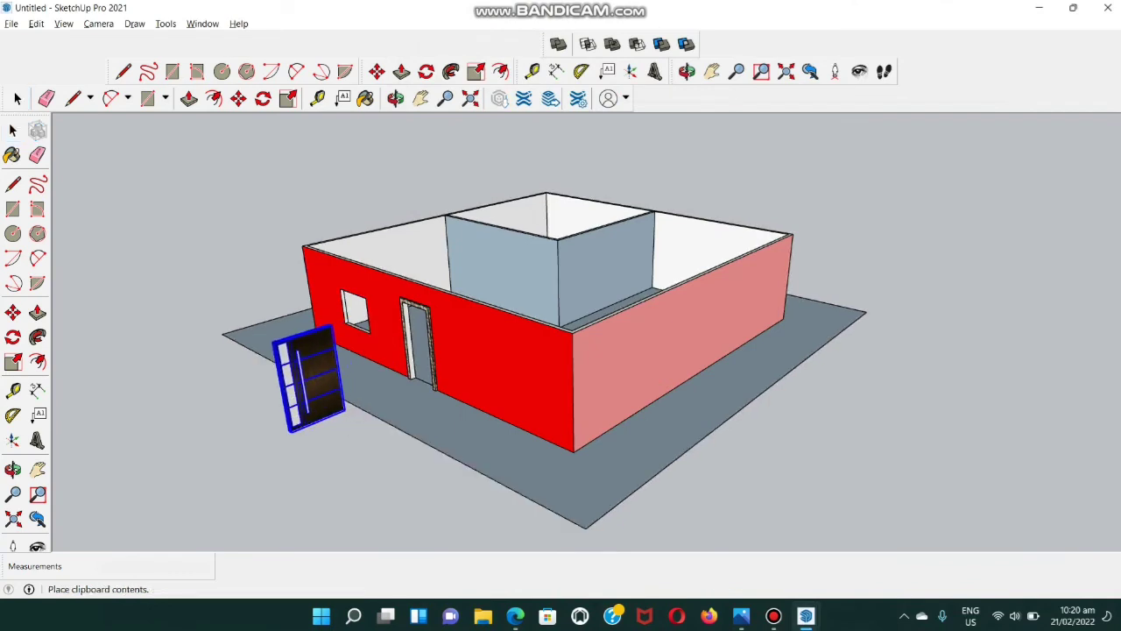
- Rotate the pasted door 90 degrees about its corner so it lies parallel to the front wall, and clear the selection
middle_click_drag(350, 411, 551, 369)
mouse_move(490, 411)
middle_mouse_down()
mouse_move(521, 484)
mouse_move(557, 243)
mouse_move(560, 382)
middle_mouse_up()
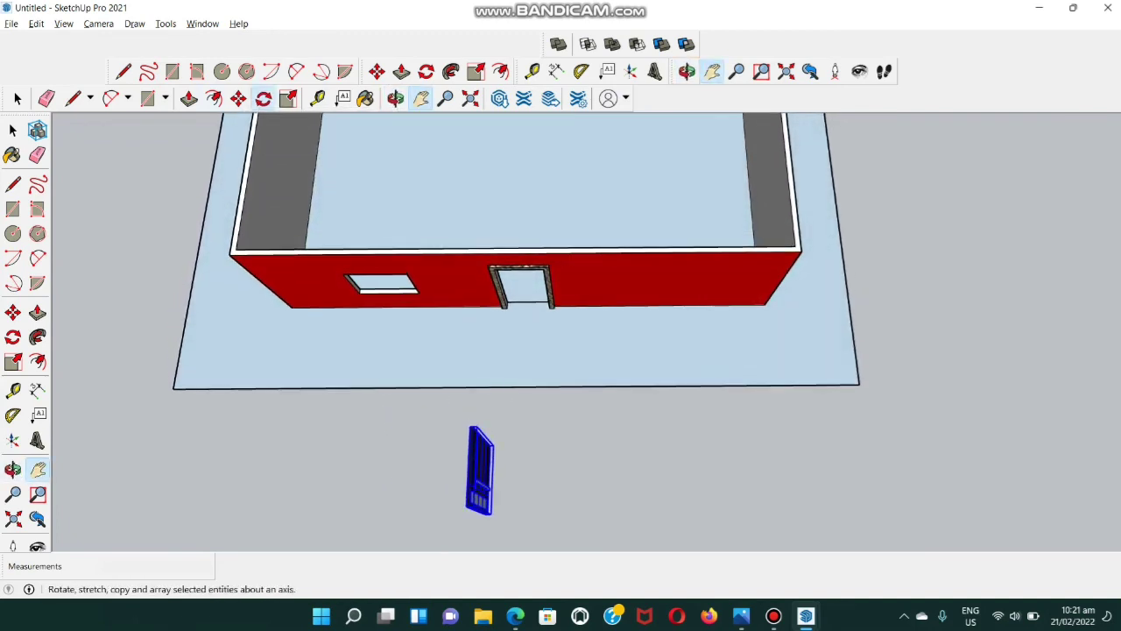
left_click(263, 98)
left_click(470, 427)
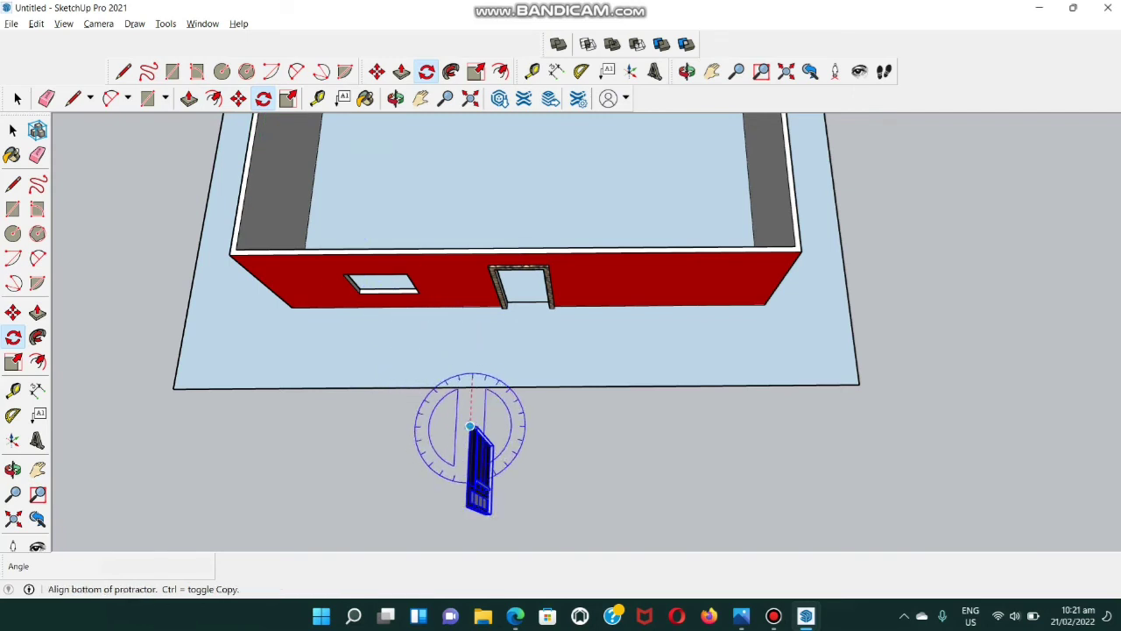
left_click(472, 379)
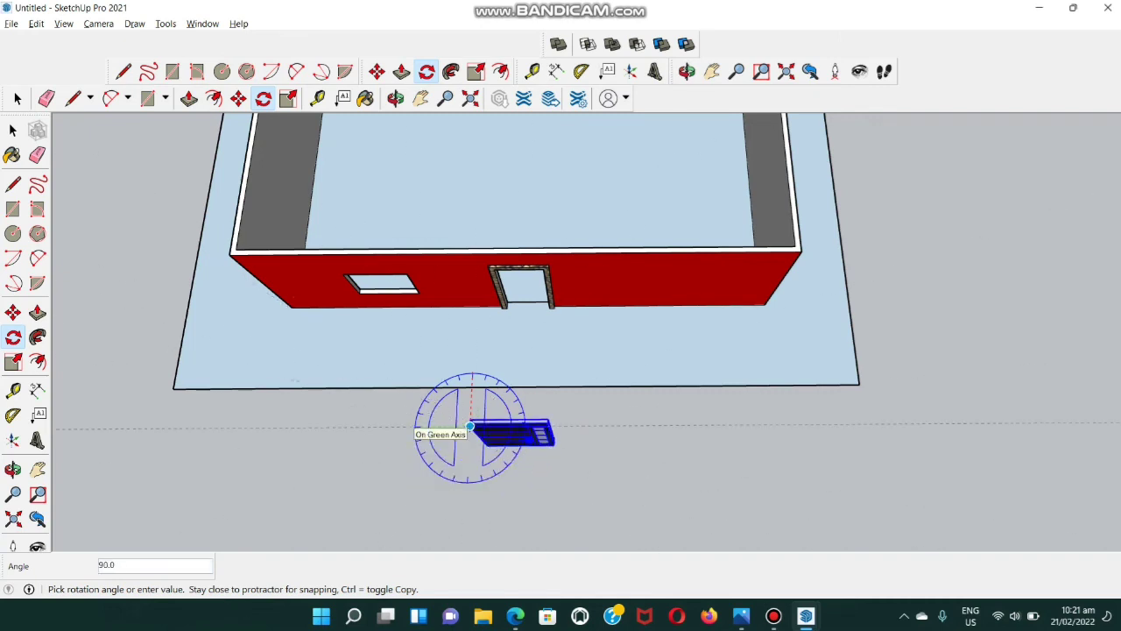
left_click(470, 427)
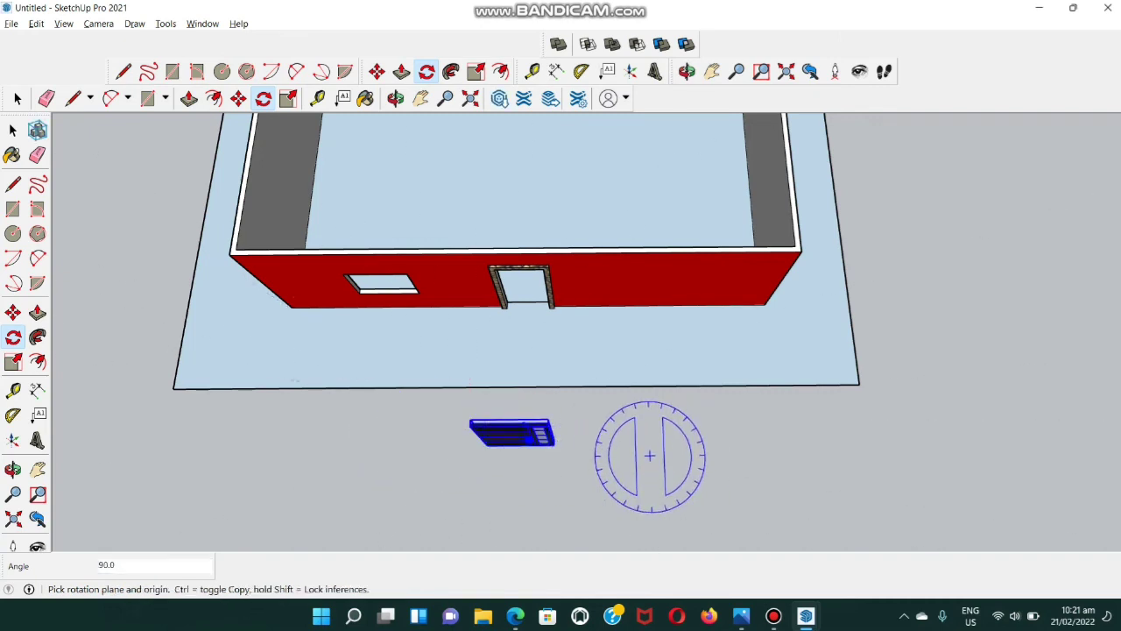
key("space")
left_click(648, 451)
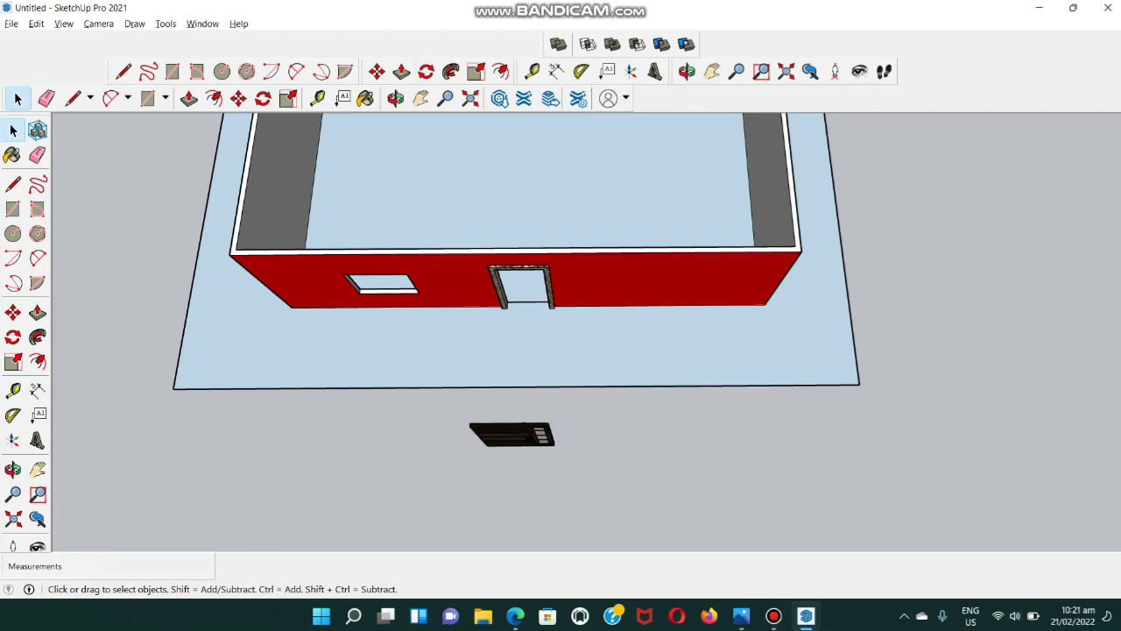
- Select the whole pasted door and inspect it against the doorway of the red wall
middle_click_drag(648, 451, 585, 335)
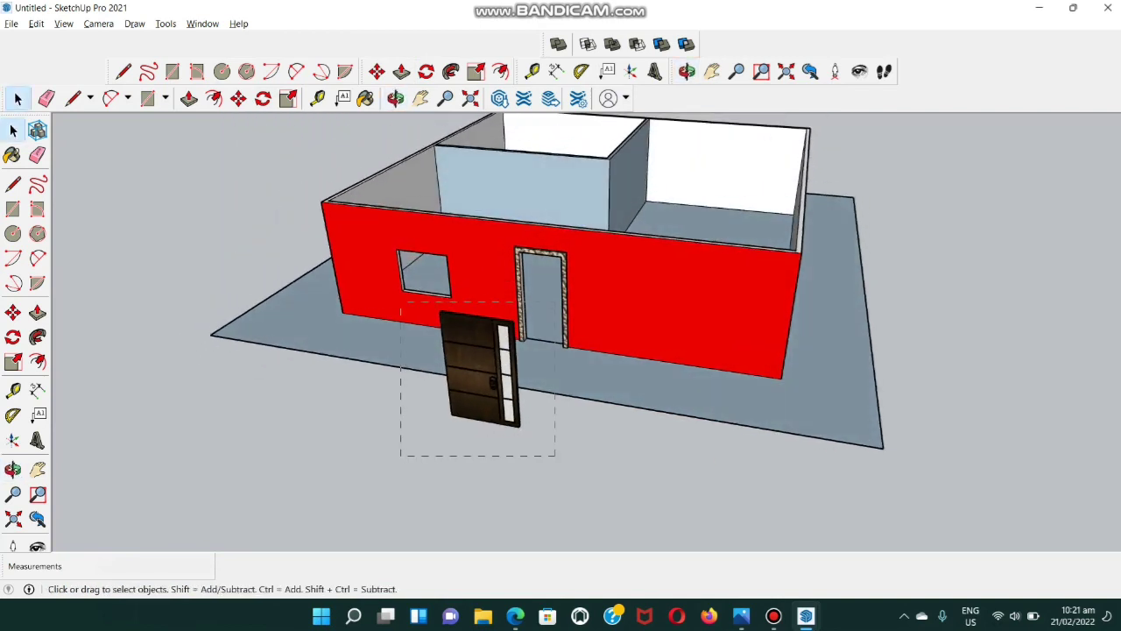
left_click_drag(554, 456, 415, 413)
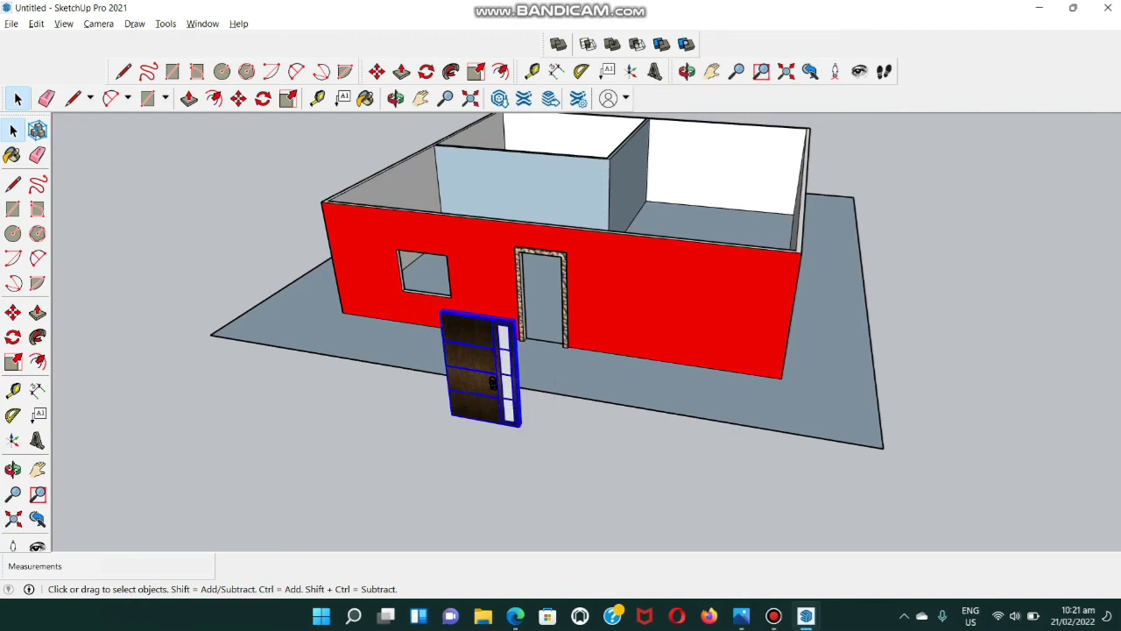
scroll(456, 405, "up", 4)
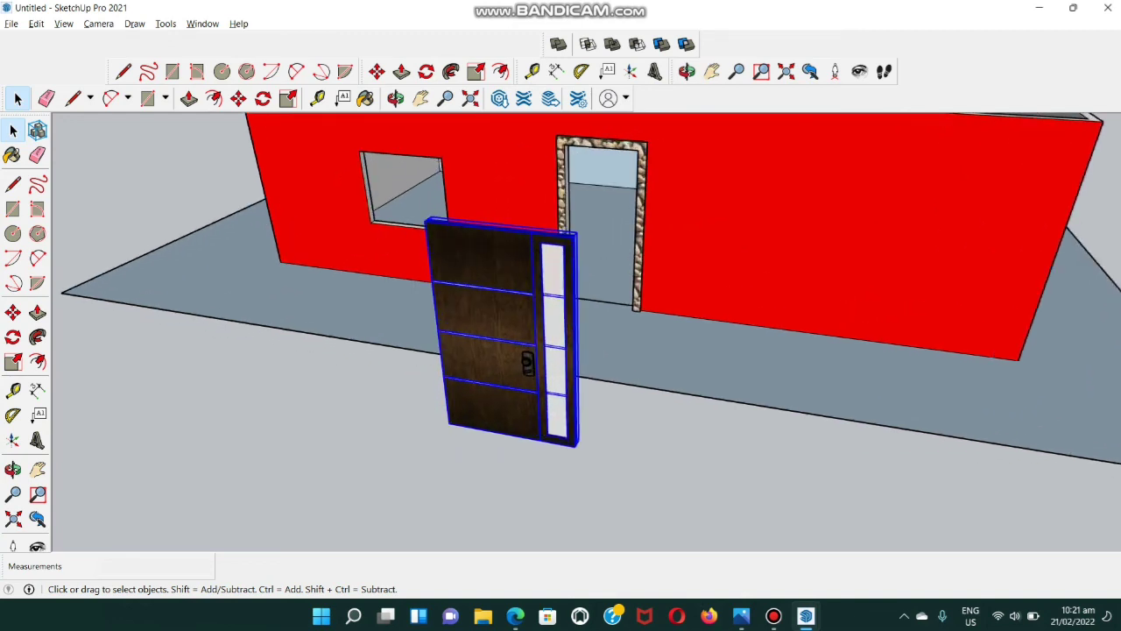
scroll(342, 387, "down", 6)
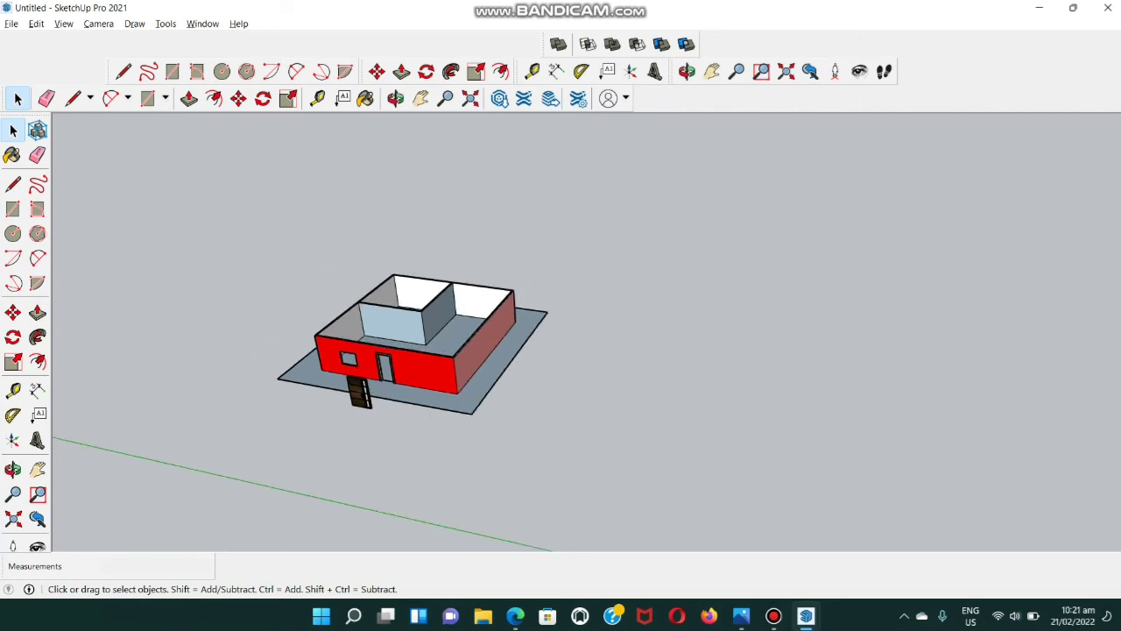
scroll(345, 394, "down", 3)
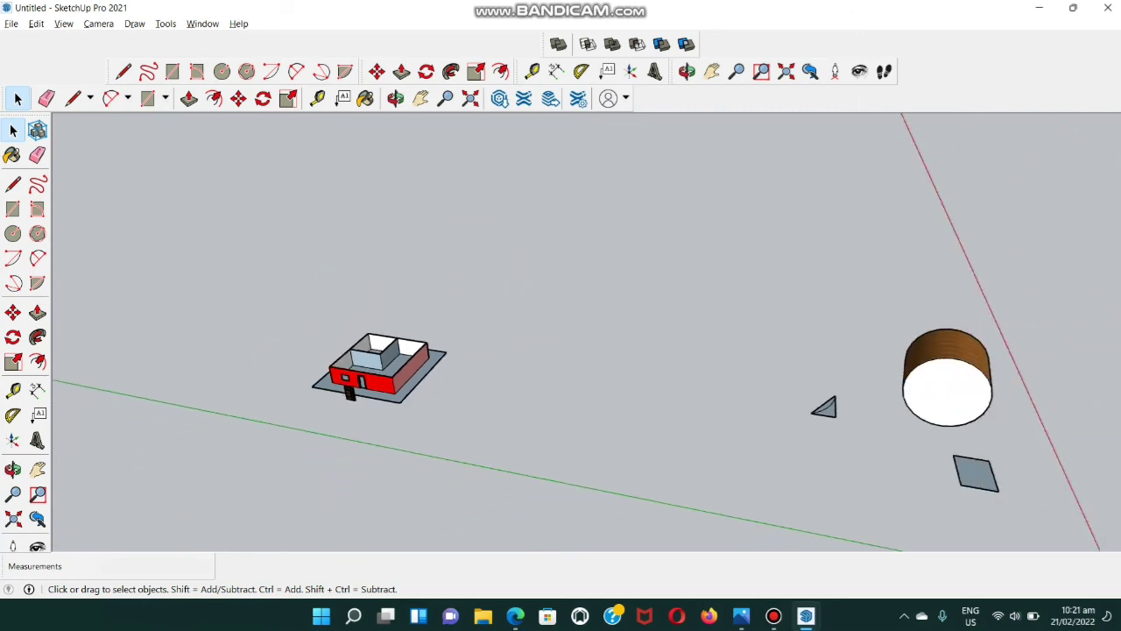
- Group the whole wood-textured cylinder, and explode that group back into separate geometry
left_click_drag(948, 312, 893, 248)
right_click(966, 366)
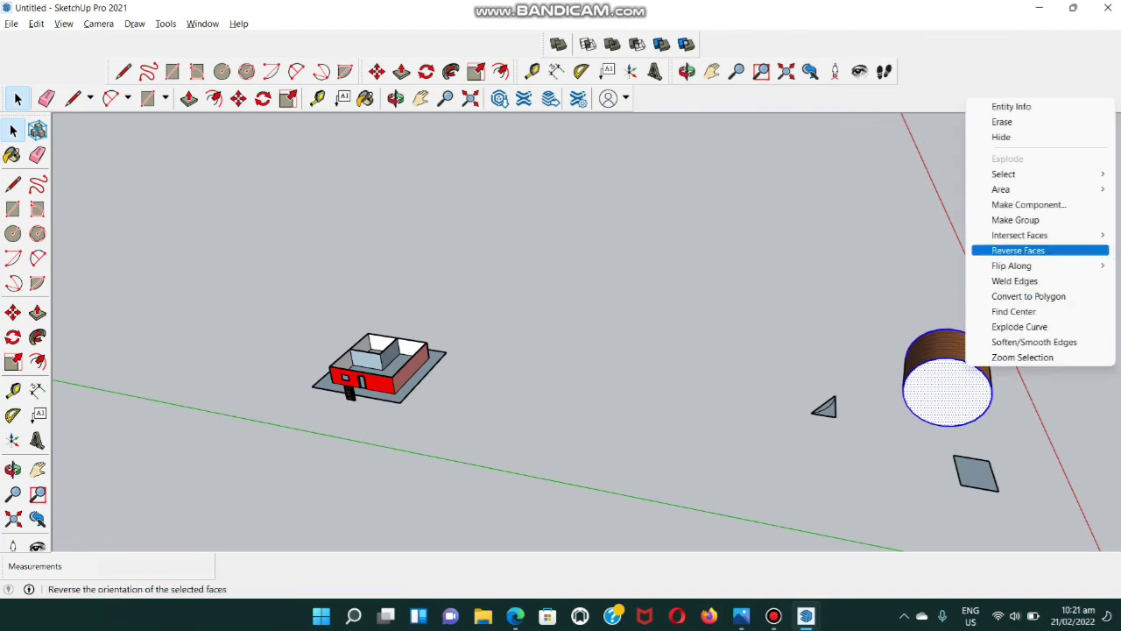
left_click(1015, 220)
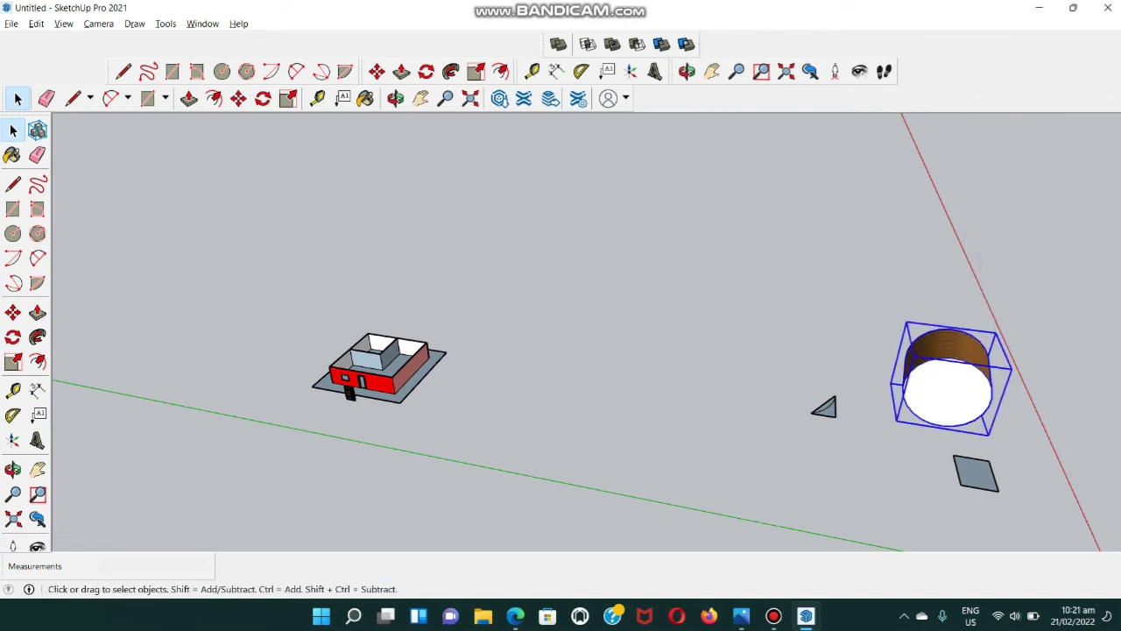
scroll(949, 367, "up", 3)
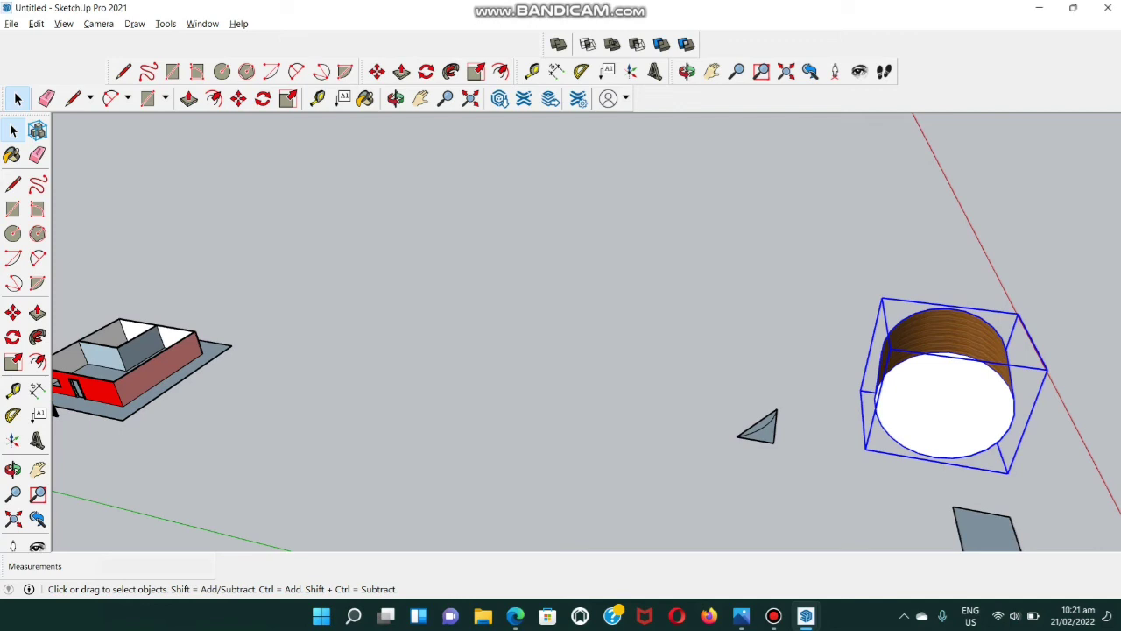
right_click(932, 399)
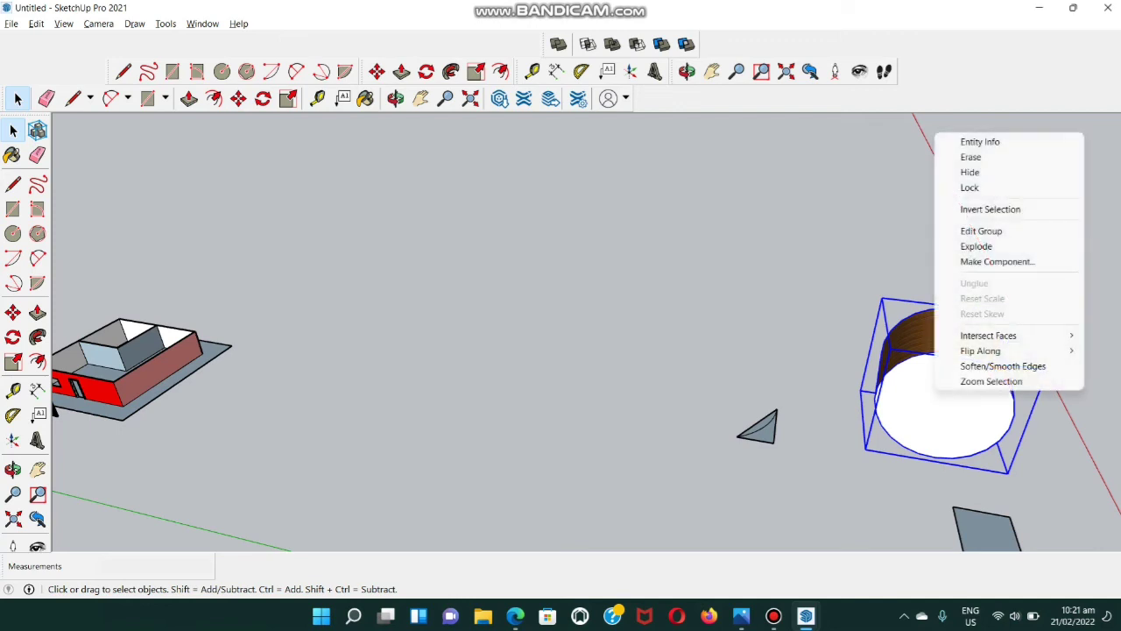
left_click(963, 244)
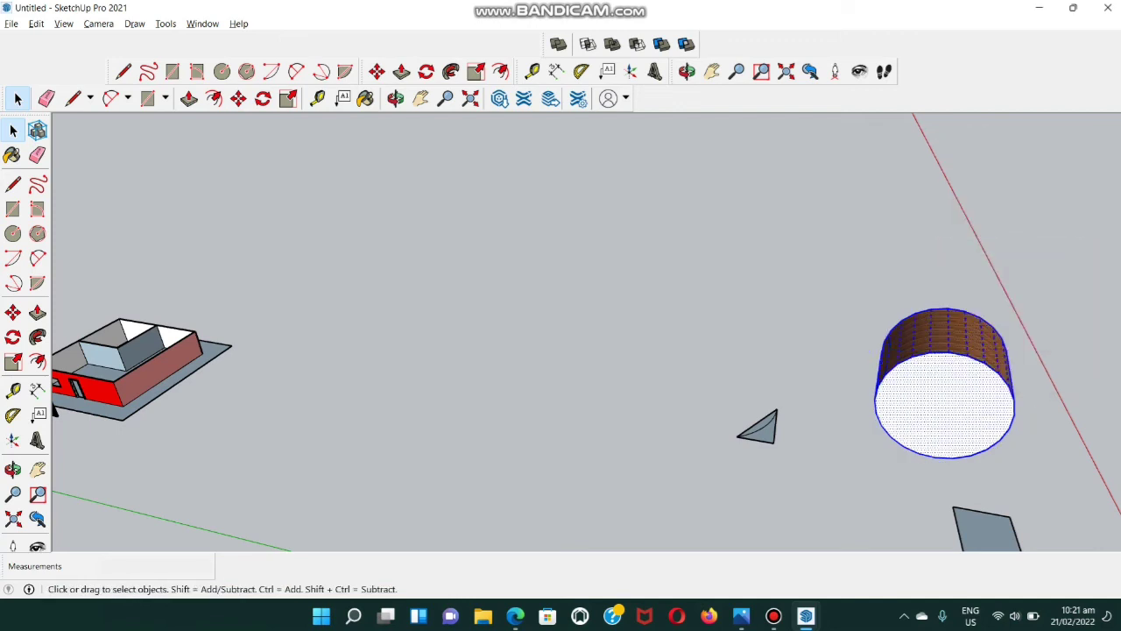
- Select single parts of the exploded cylinder and examine its end faces and curved side from several directions
key("Escape")
left_click(985, 357)
scroll(985, 357, "up", 2)
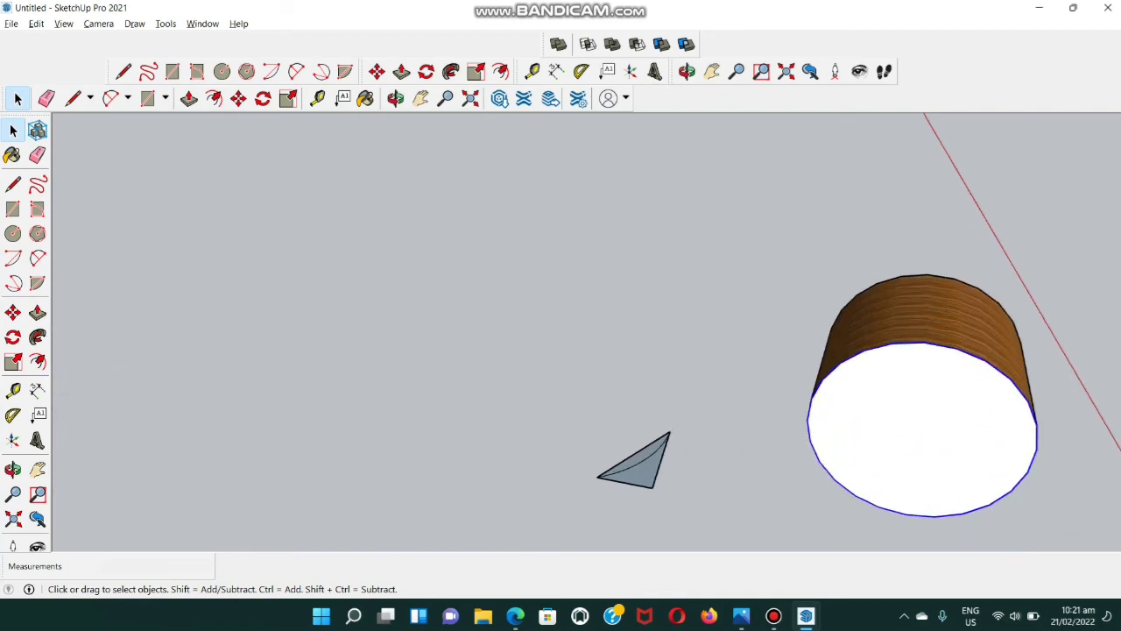
key("Escape")
left_click(971, 286)
middle_click_drag(561, 368, 788, 280)
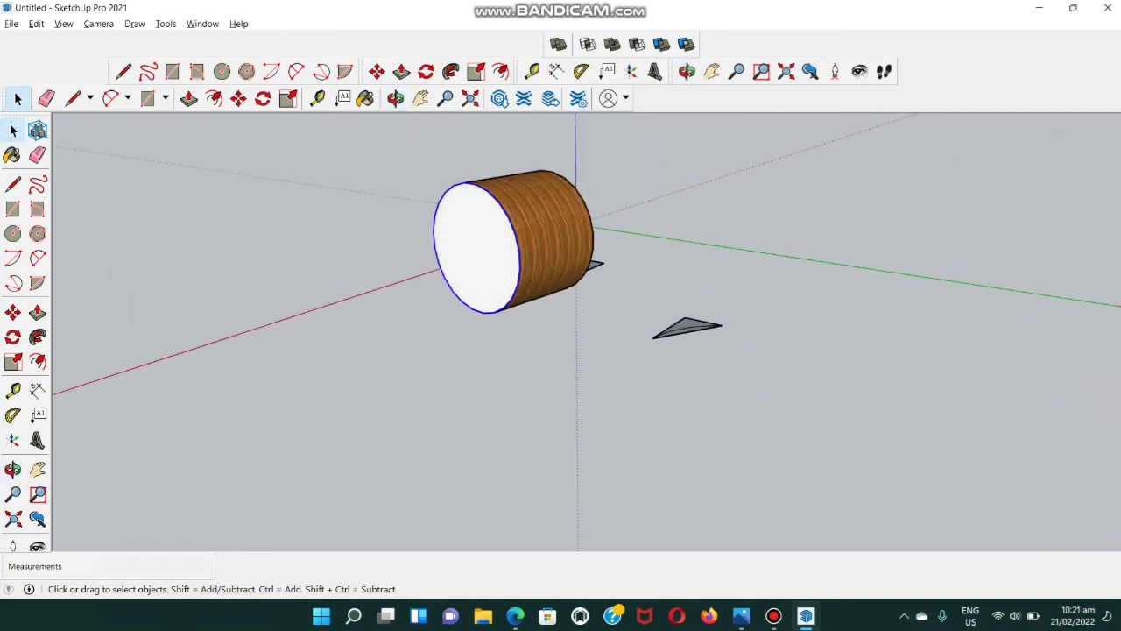
middle_click_drag(700, 350, 454, 378)
key("ctrl+t")
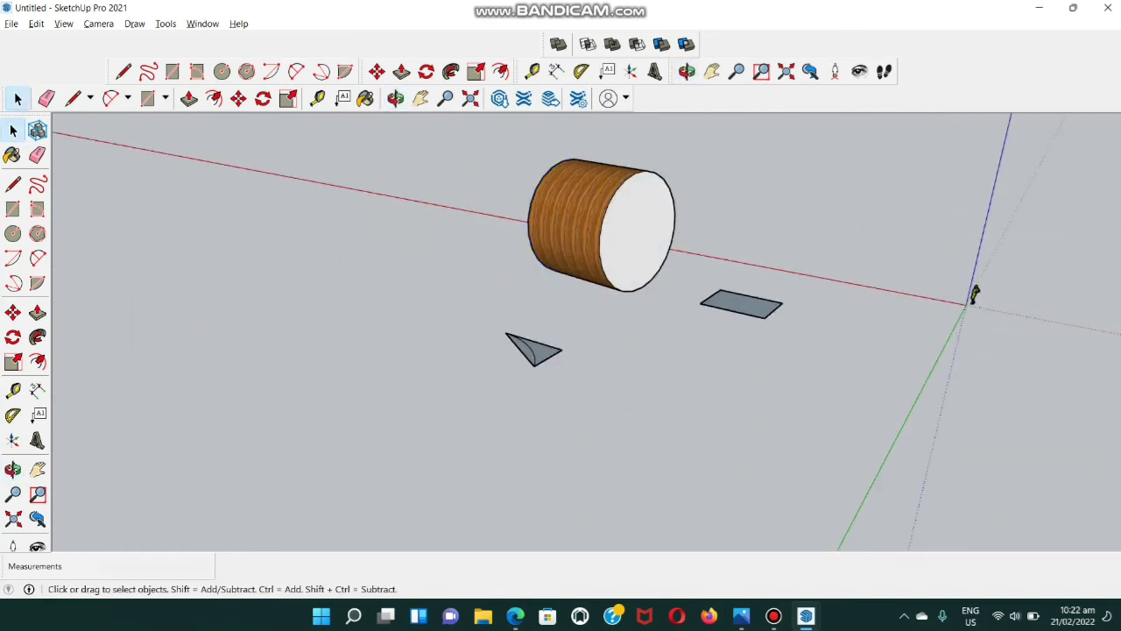
middle_click_drag(973, 293, 926, 347)
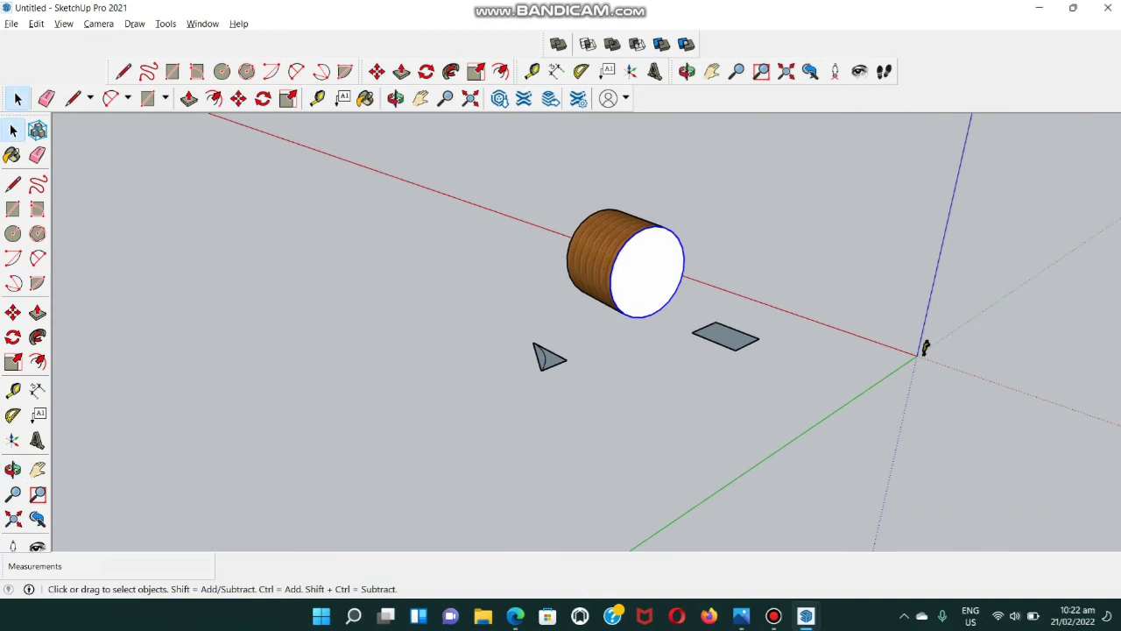
- Select the whole wood-textured cylinder and make it a group
left_click_drag(680, 173, 508, 325)
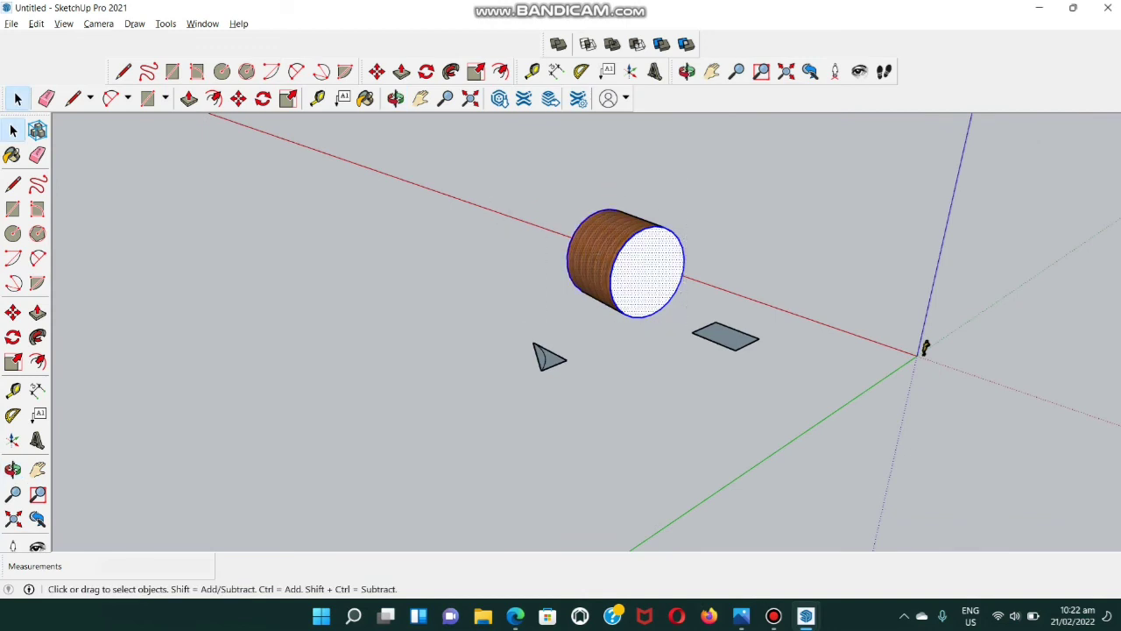
key("Menu")
key("Down")
key("Down")
key("Down")
key("Down")
key("Down")
key("Down")
key("Down")
key("Up")
key("Return")
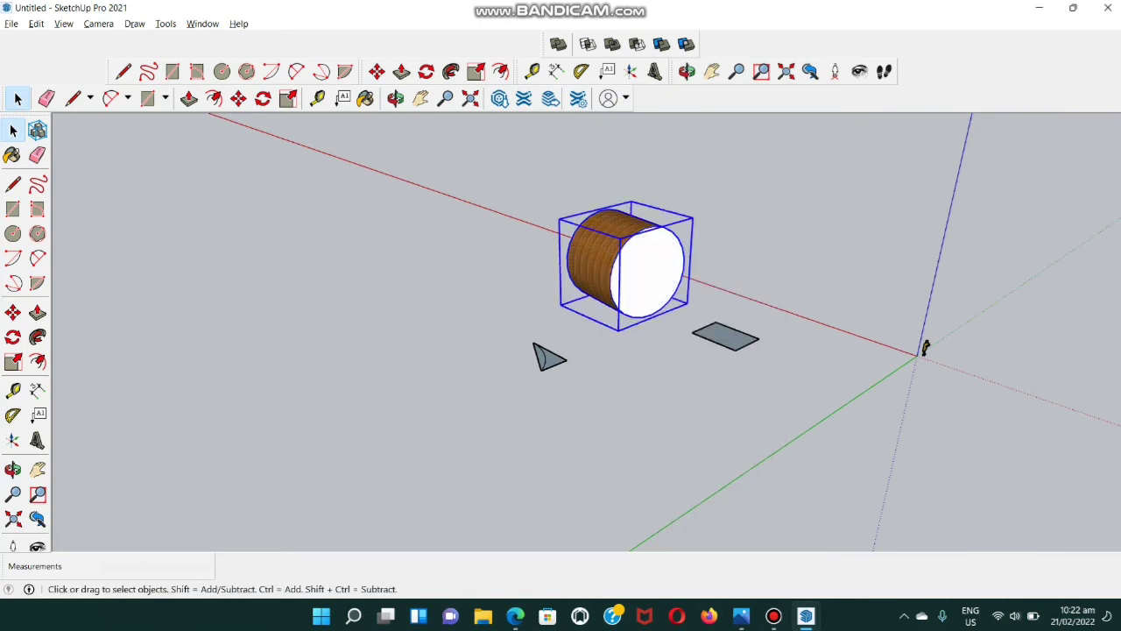
- Move the cylinder group as one object away from the flat rectangle, and clear the selection
key("ctrl+t")
left_click(626, 263)
key("m")
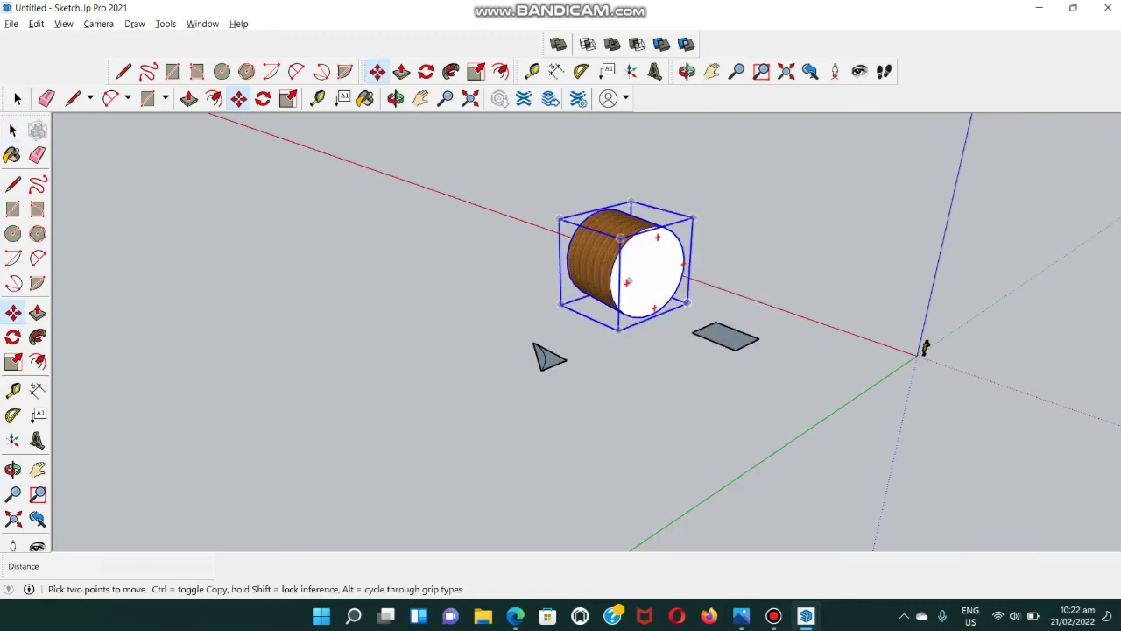
left_click(633, 317)
left_click(533, 316)
key("space")
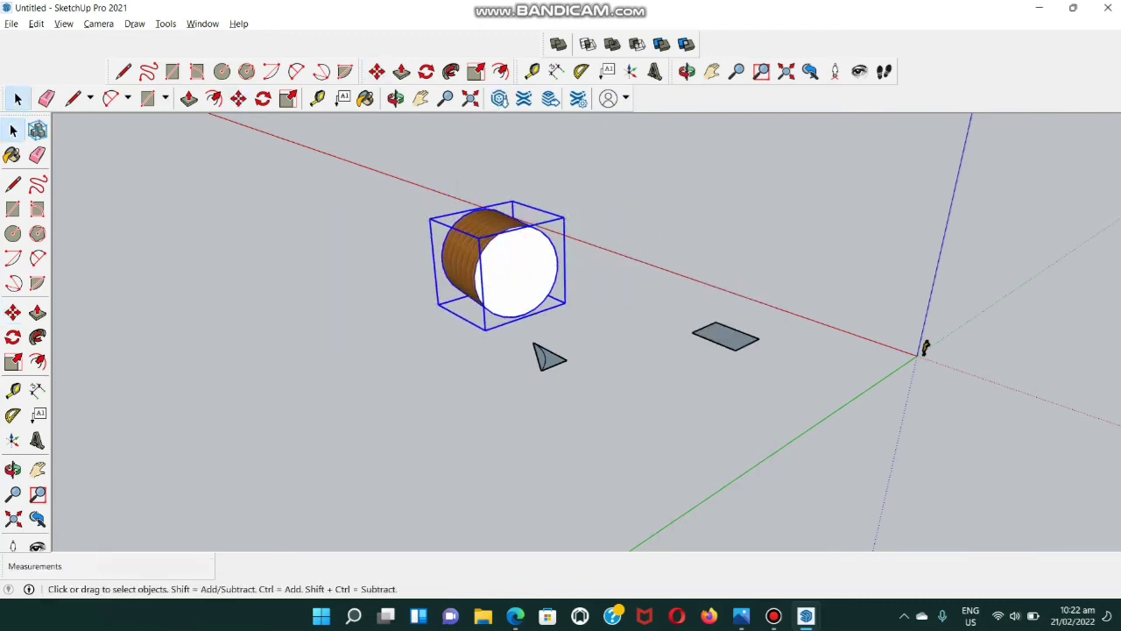
key("ctrl+t")
scroll(732, 357, "down", 4)
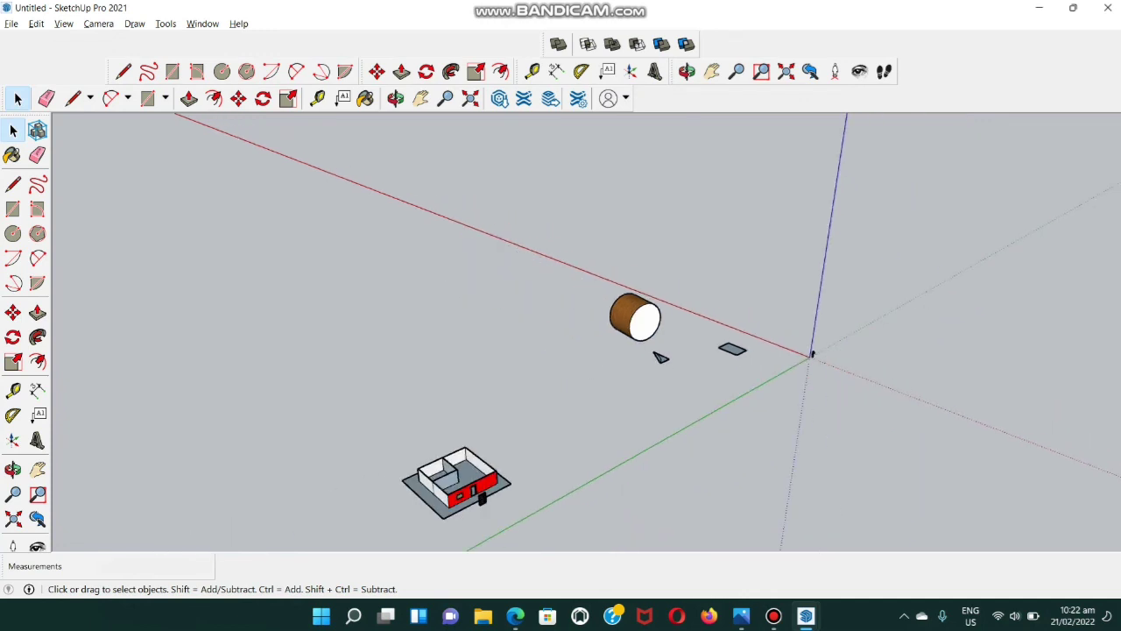